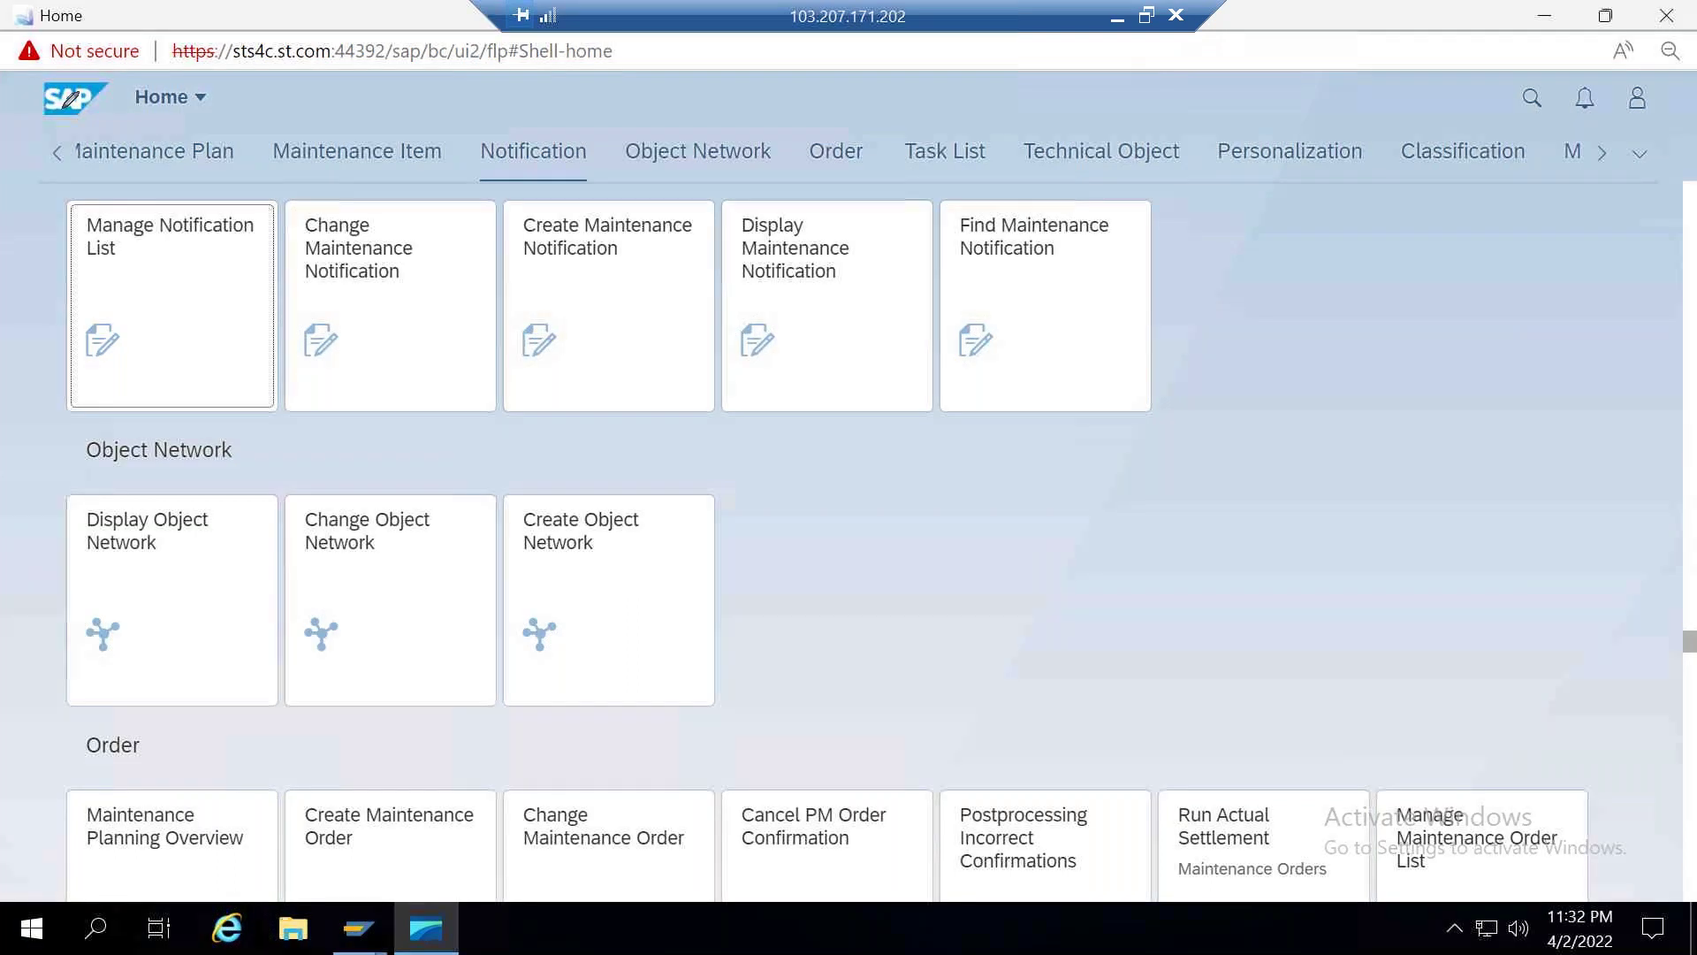
drag(320, 113, 371, 115)
drag(481, 124, 964, 114)
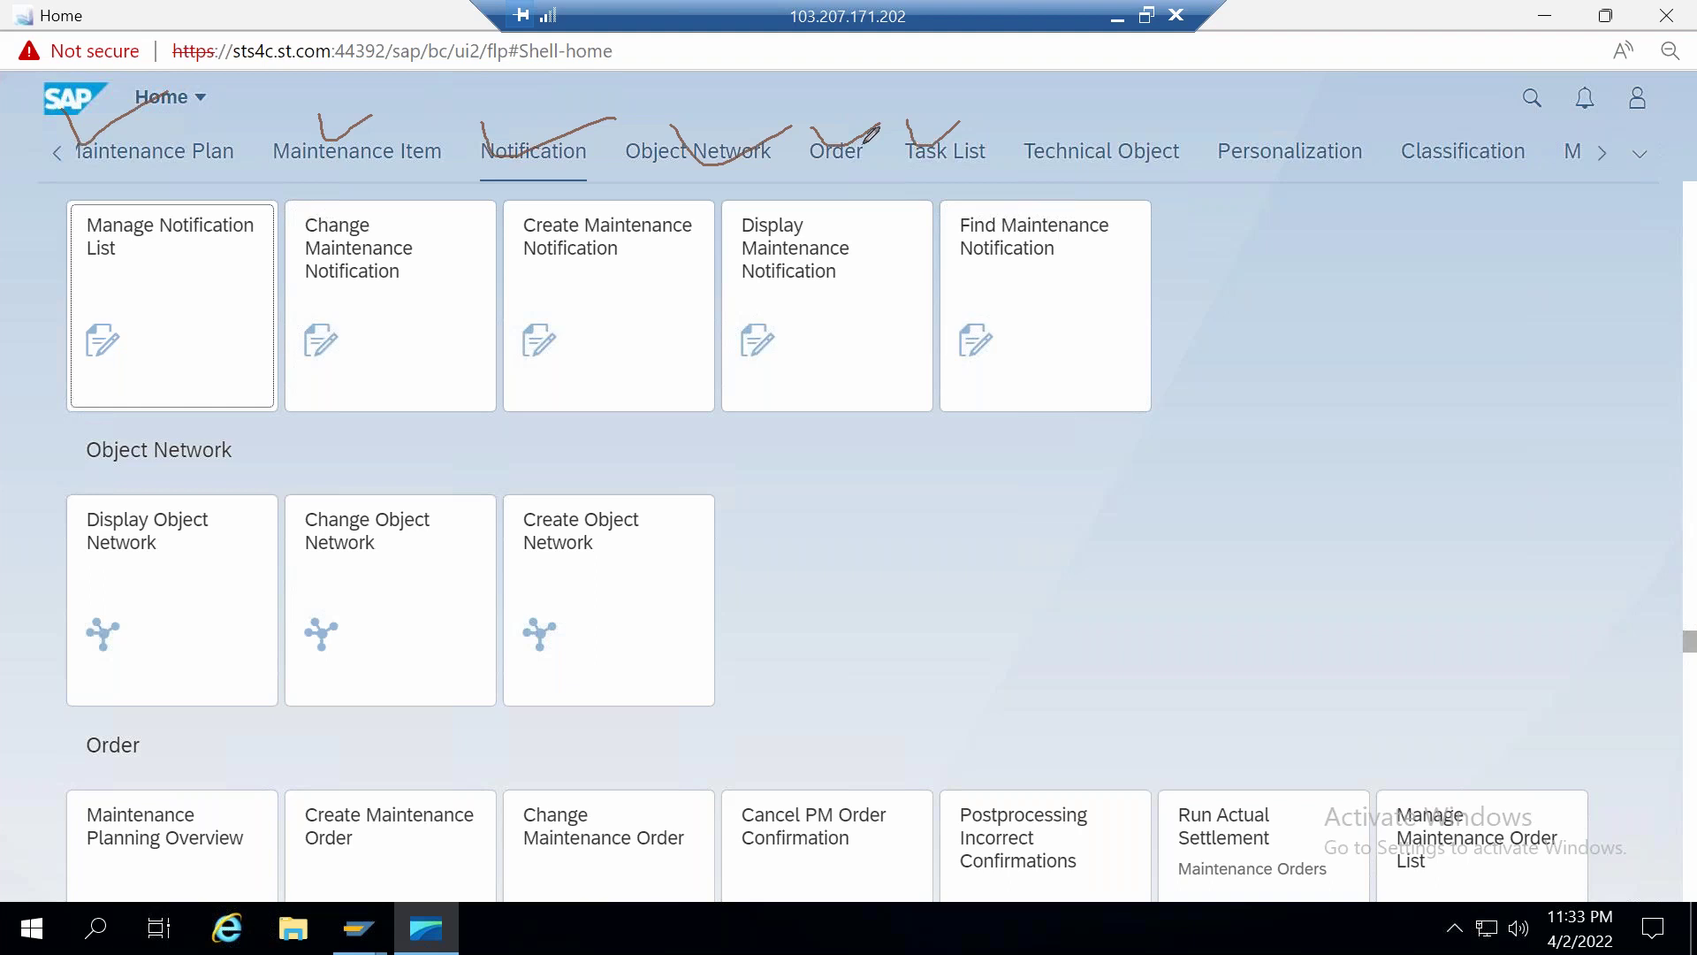
mouse_move(175, 127)
mouse_down()
mouse_move(60, 157)
mouse_move(250, 158)
mouse_move(132, 113)
mouse_up()
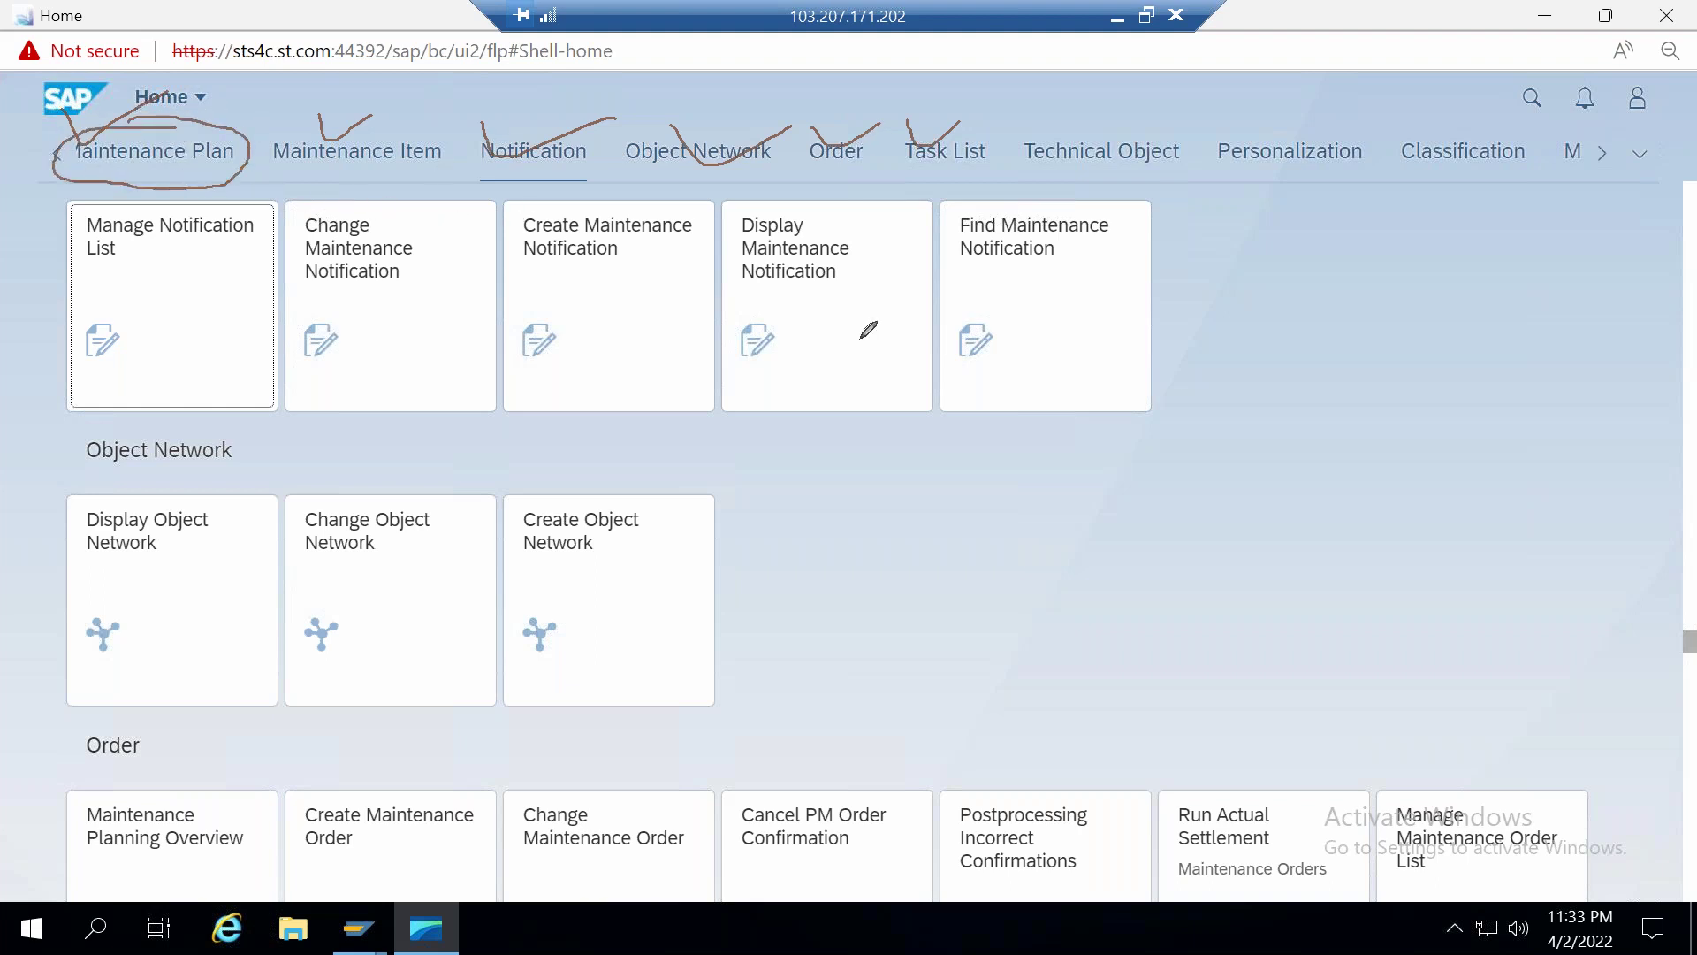
Step: Browse the full list of launchpad groups and go to the Notification group
click(1641, 152)
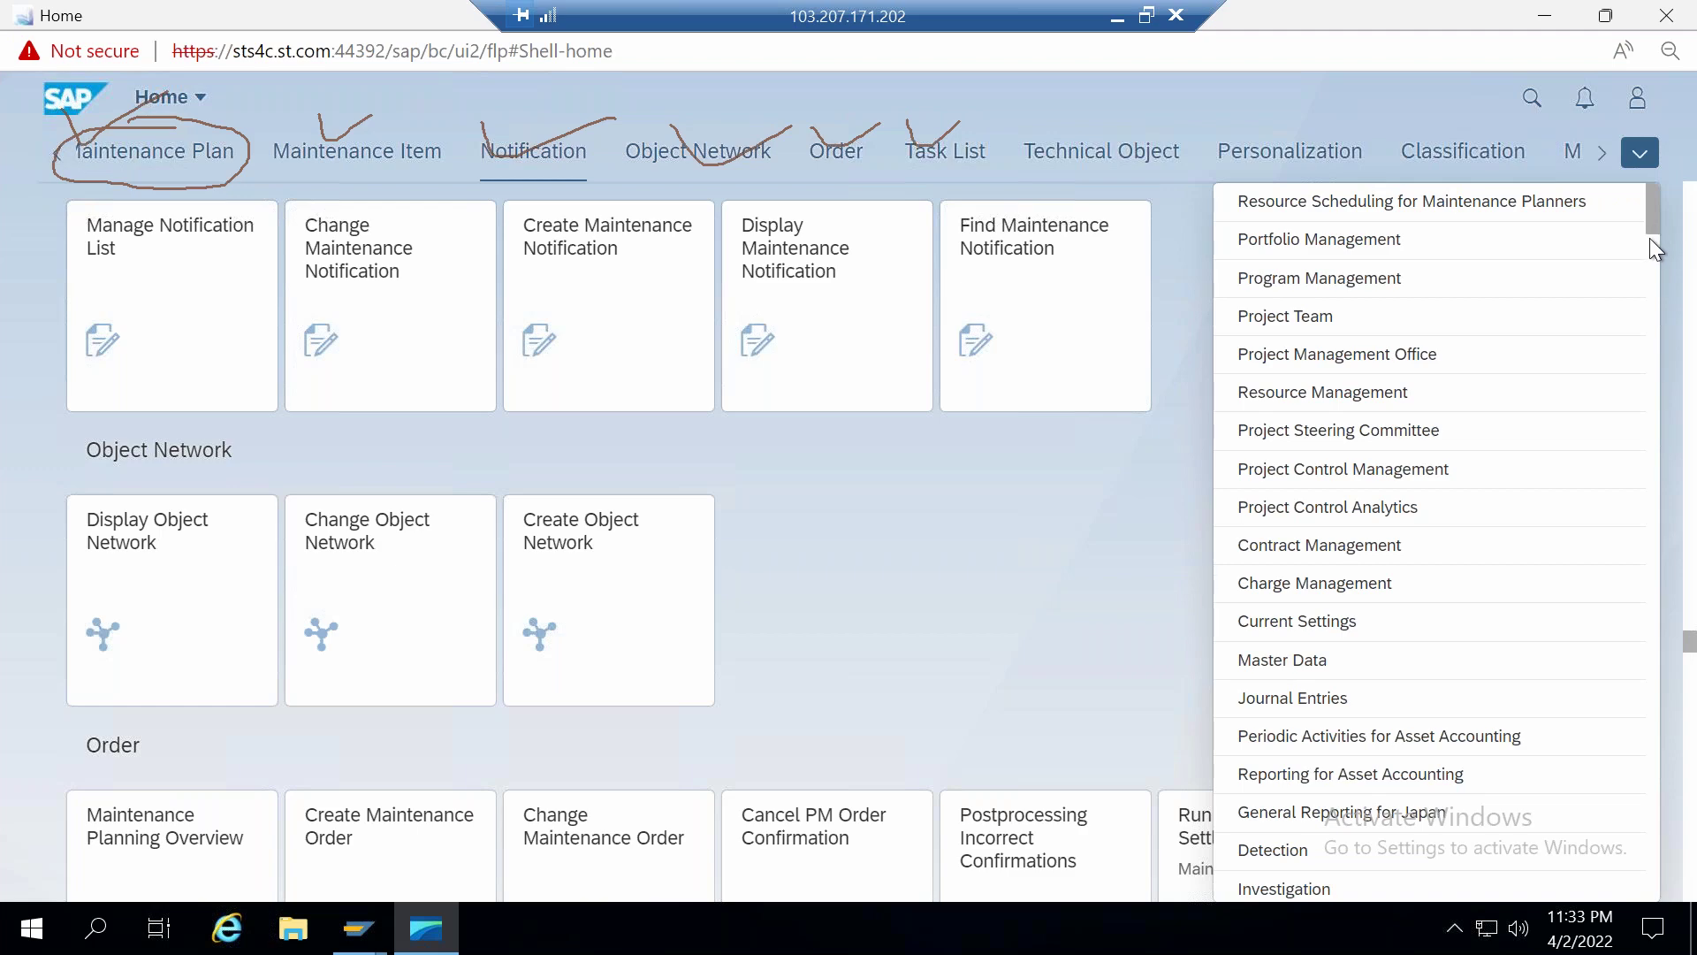
scroll(1642, 292, down, 10)
scroll(1631, 358, down, 15)
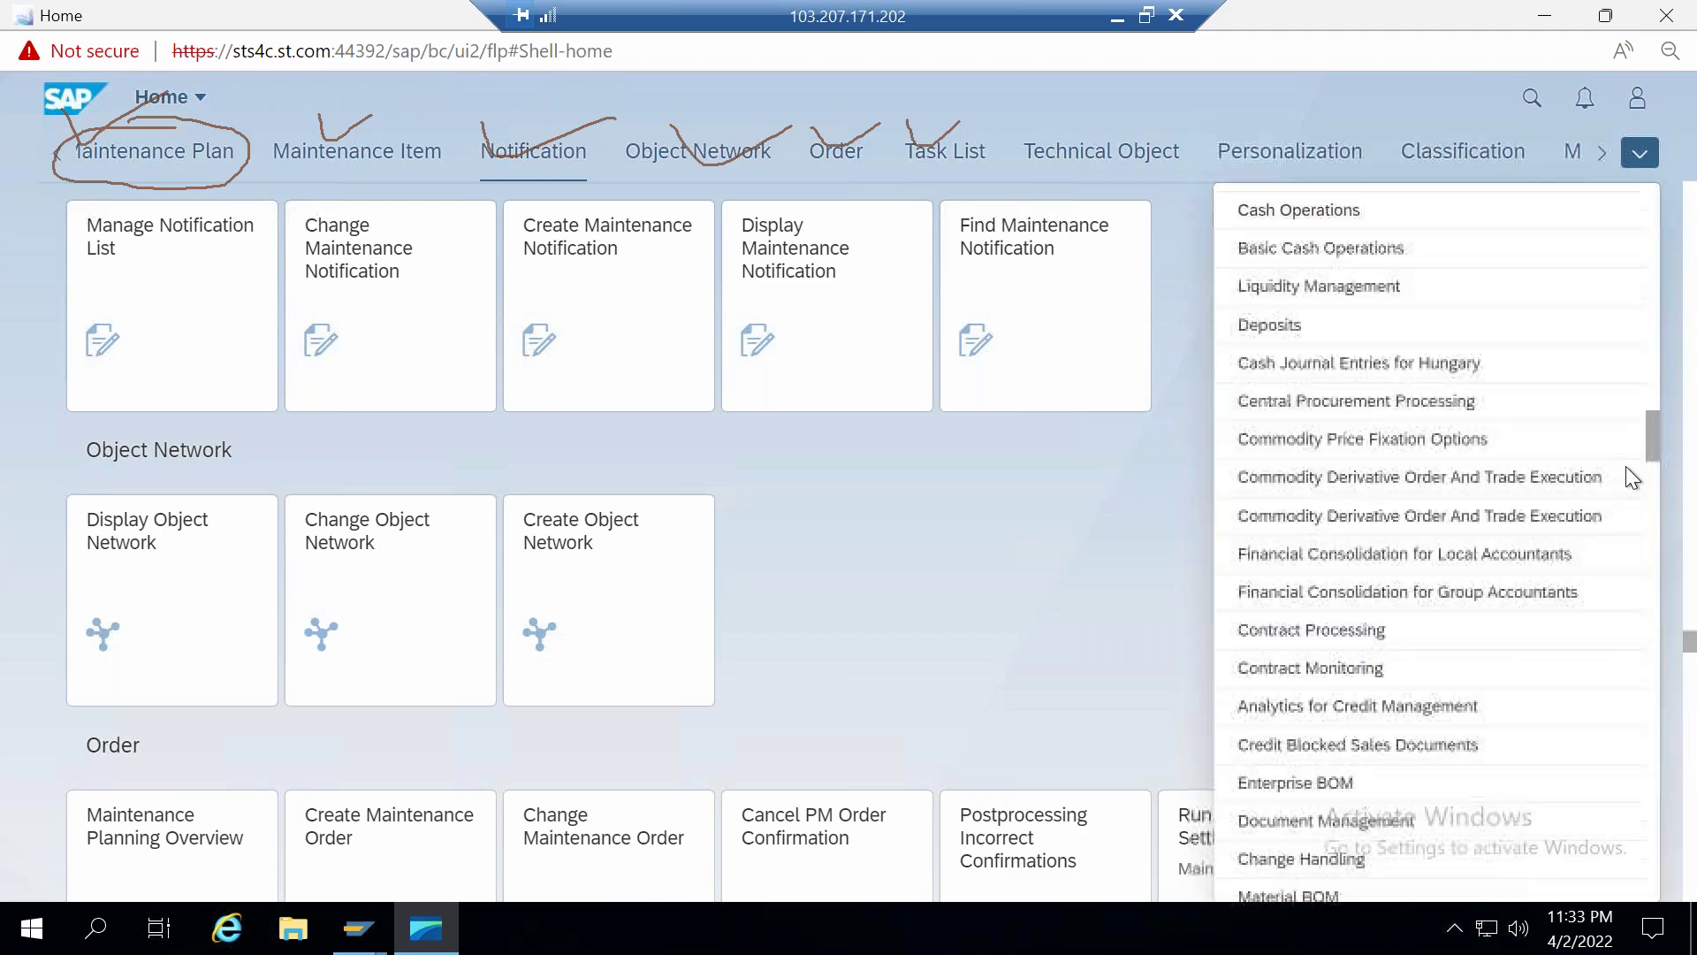
scroll(1631, 502, down, 12)
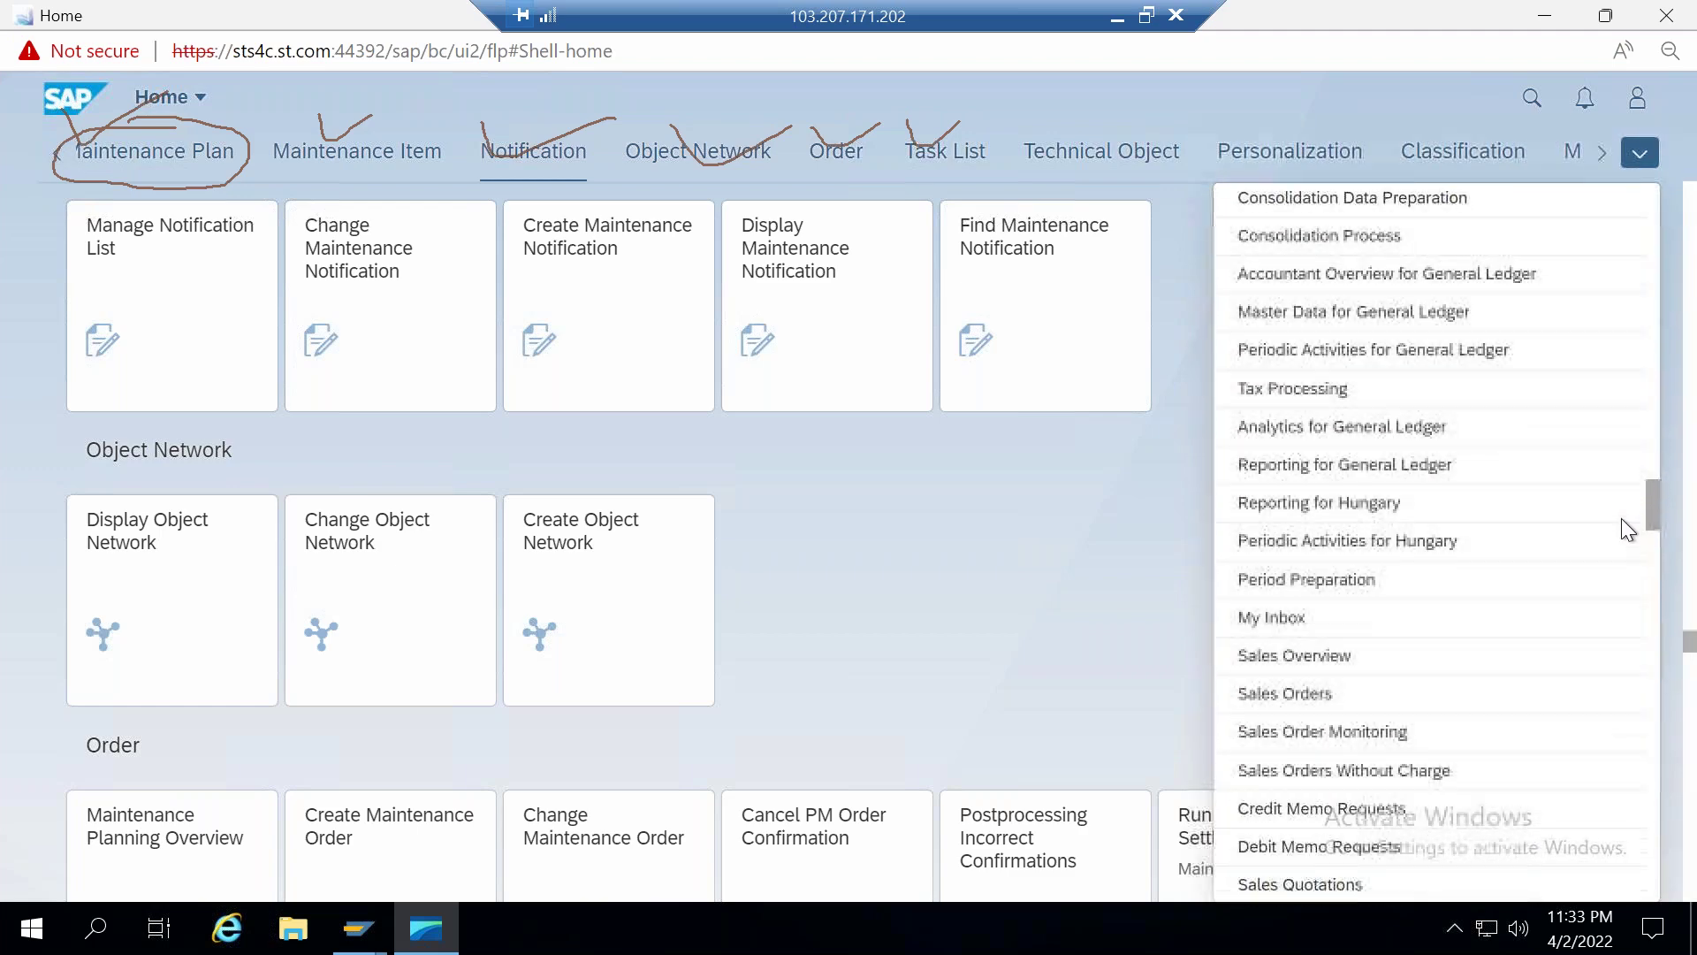
scroll(1622, 559, down, 15)
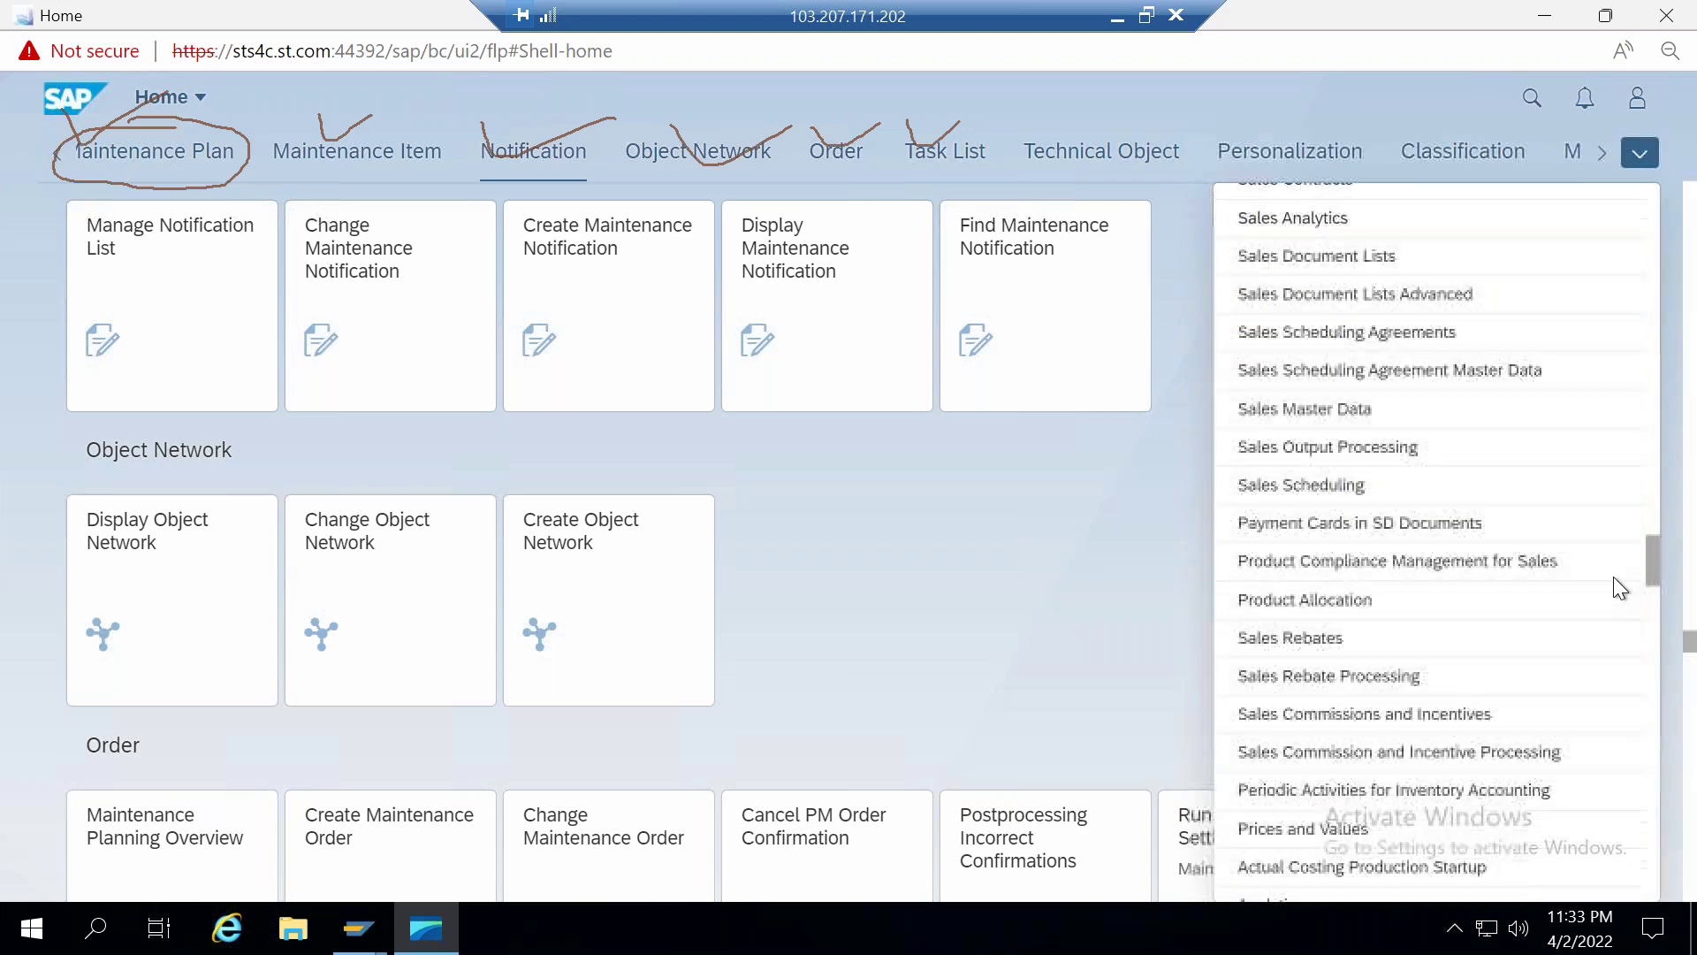
scroll(1605, 607, down, 15)
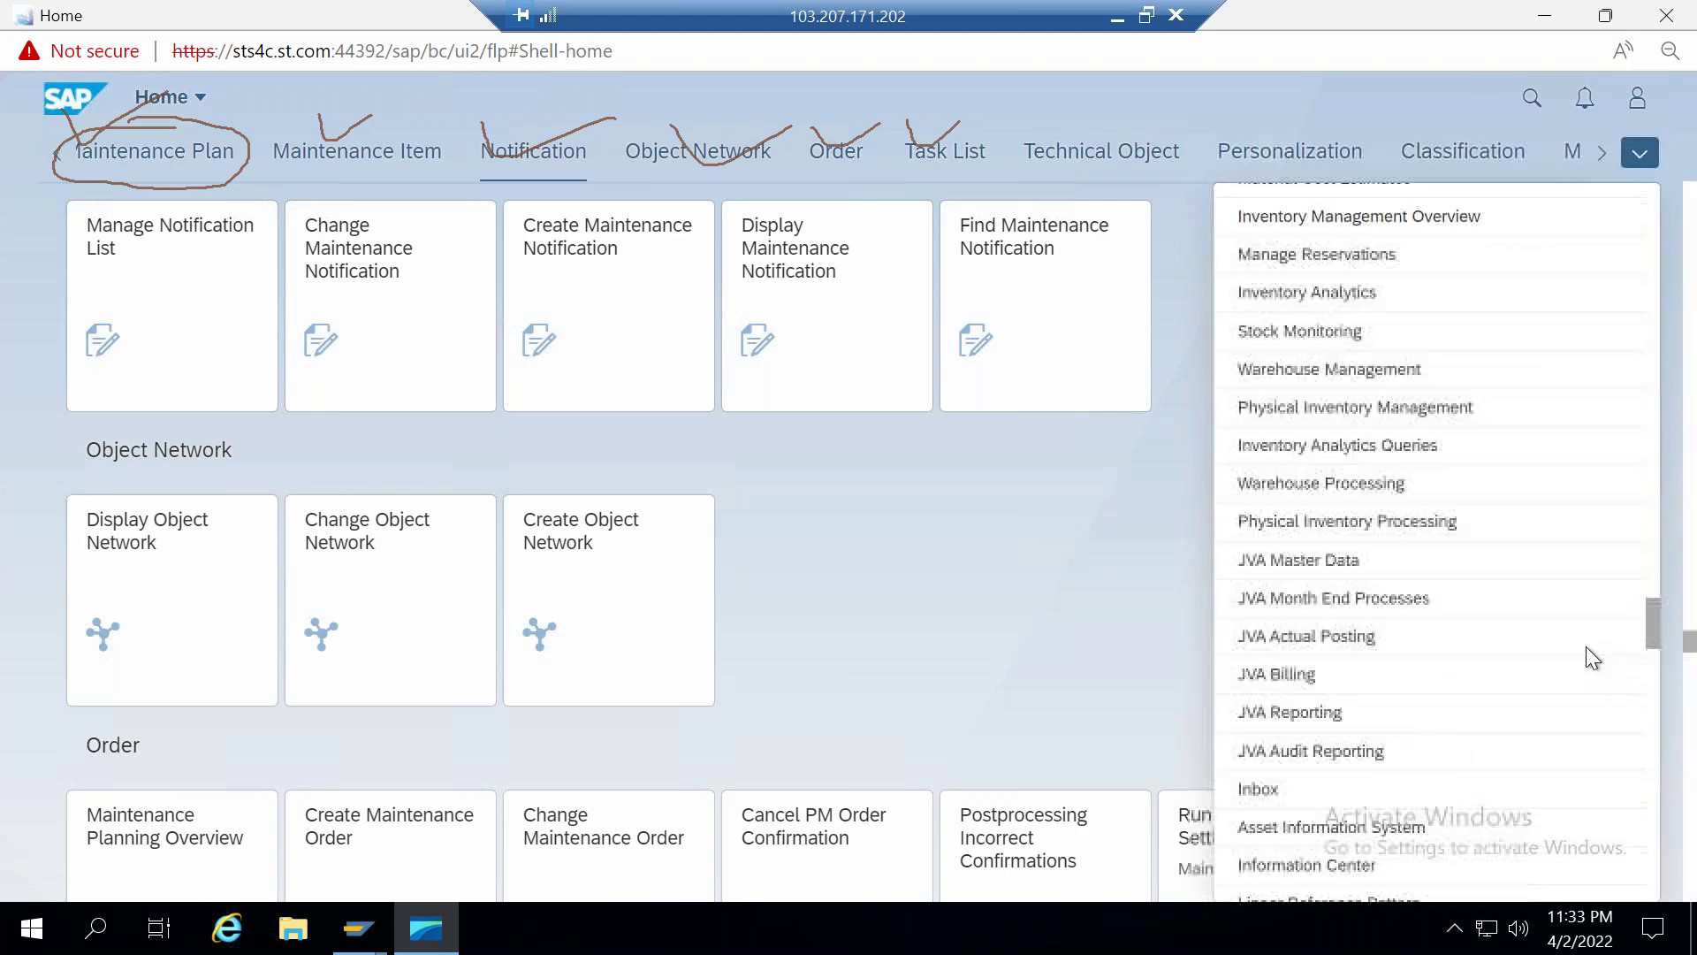
drag(1585, 656, 1561, 657)
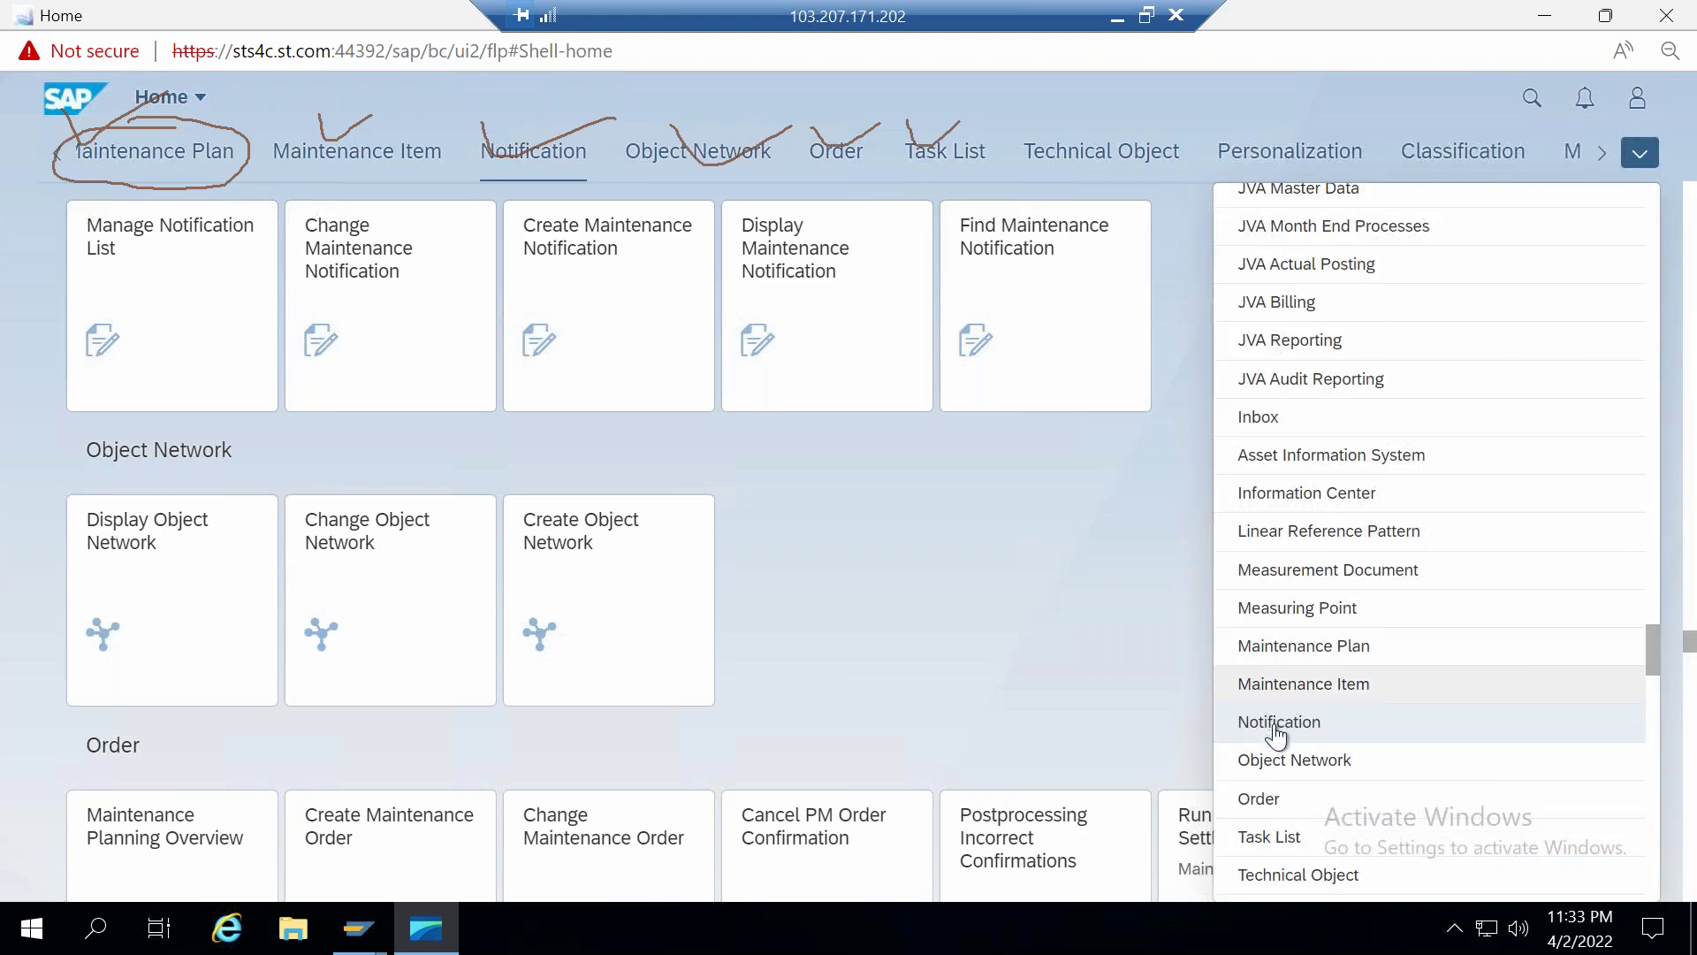
click(1278, 723)
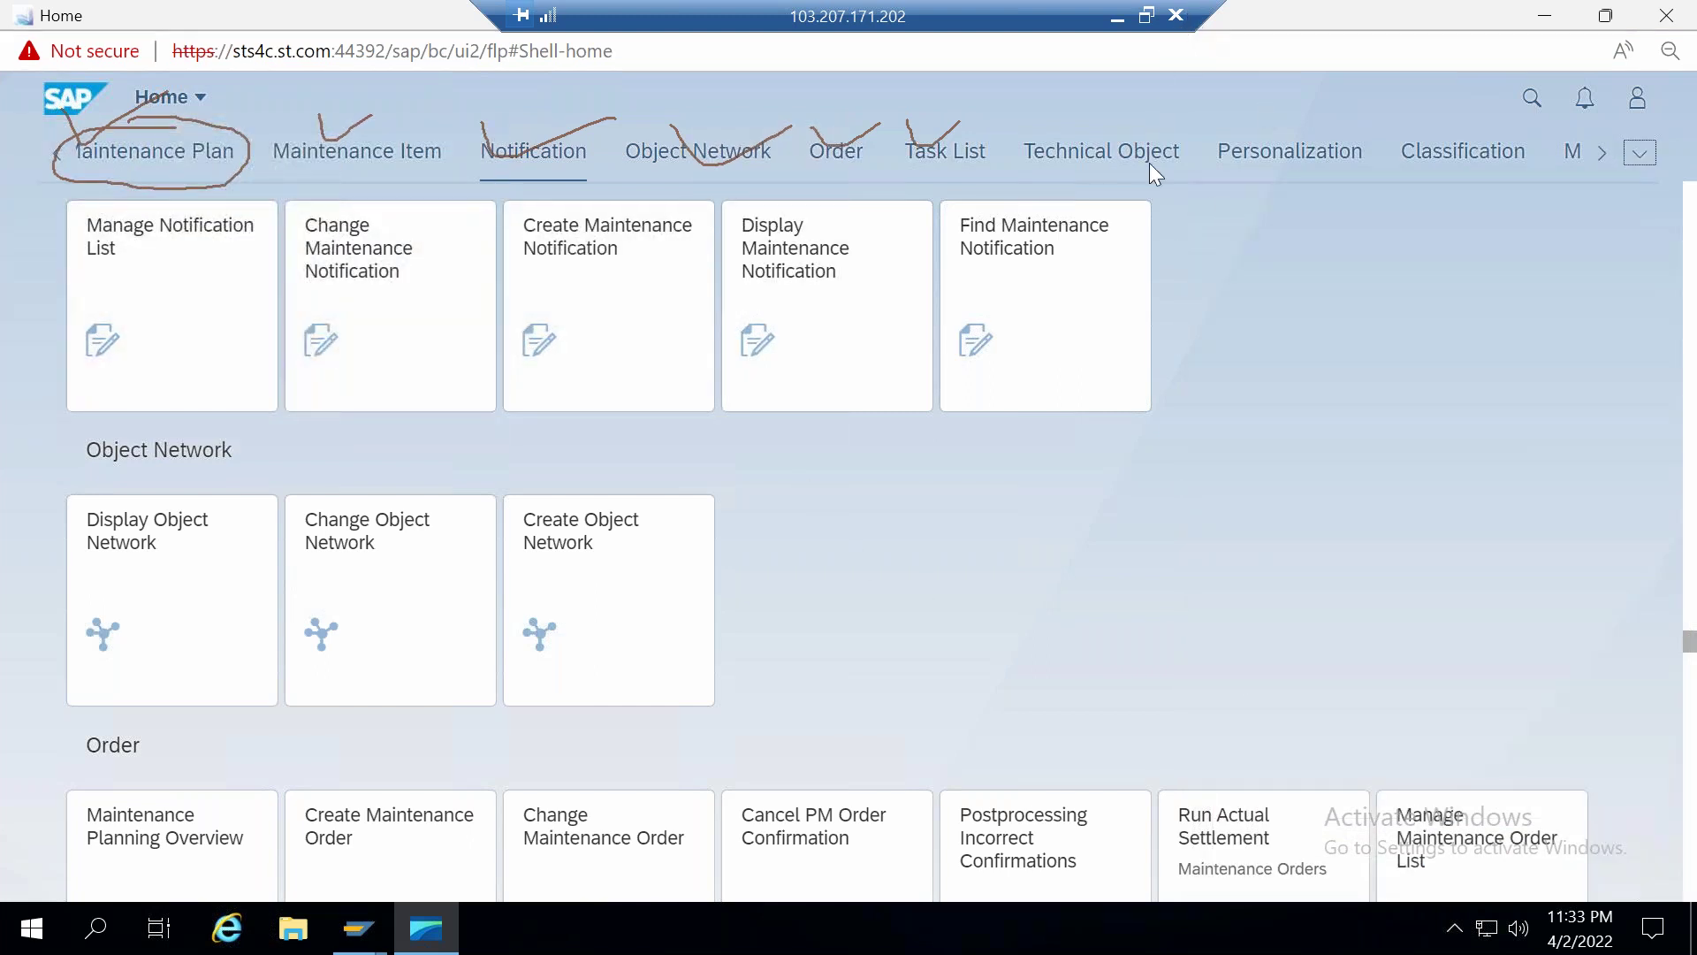
key(Escape)
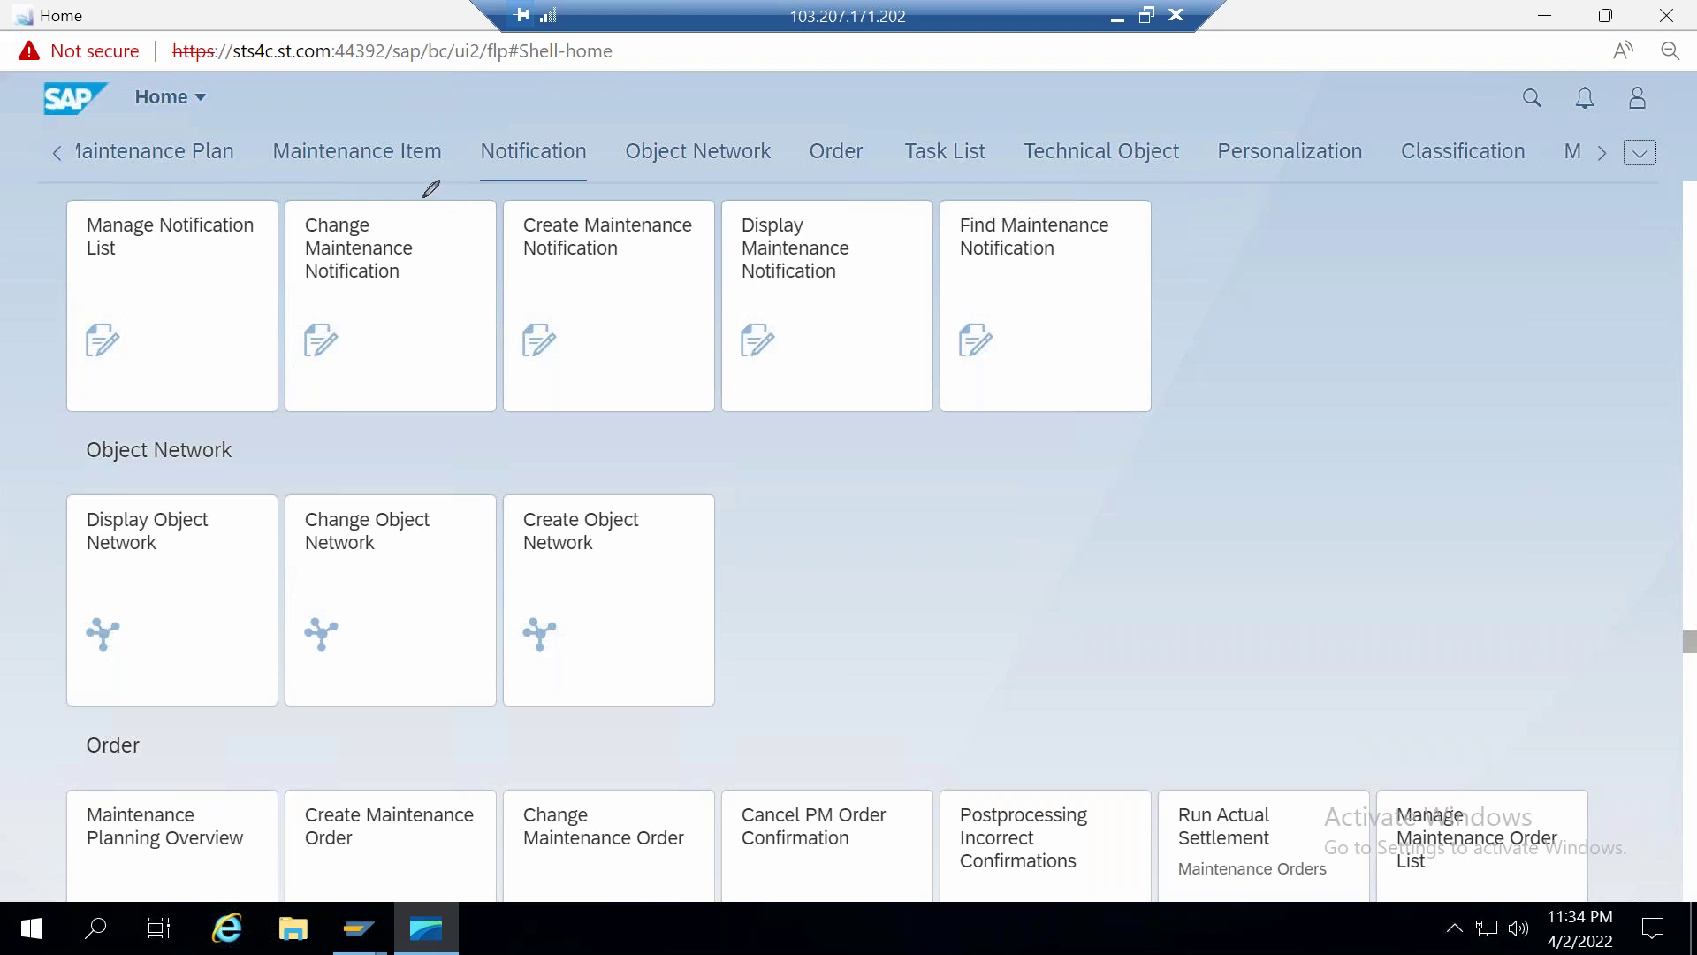
drag(331, 206, 408, 171)
drag(553, 191, 598, 172)
mouse_move(831, 208)
mouse_down()
mouse_move(822, 187)
mouse_move(707, 248)
mouse_move(774, 306)
mouse_move(825, 181)
mouse_up()
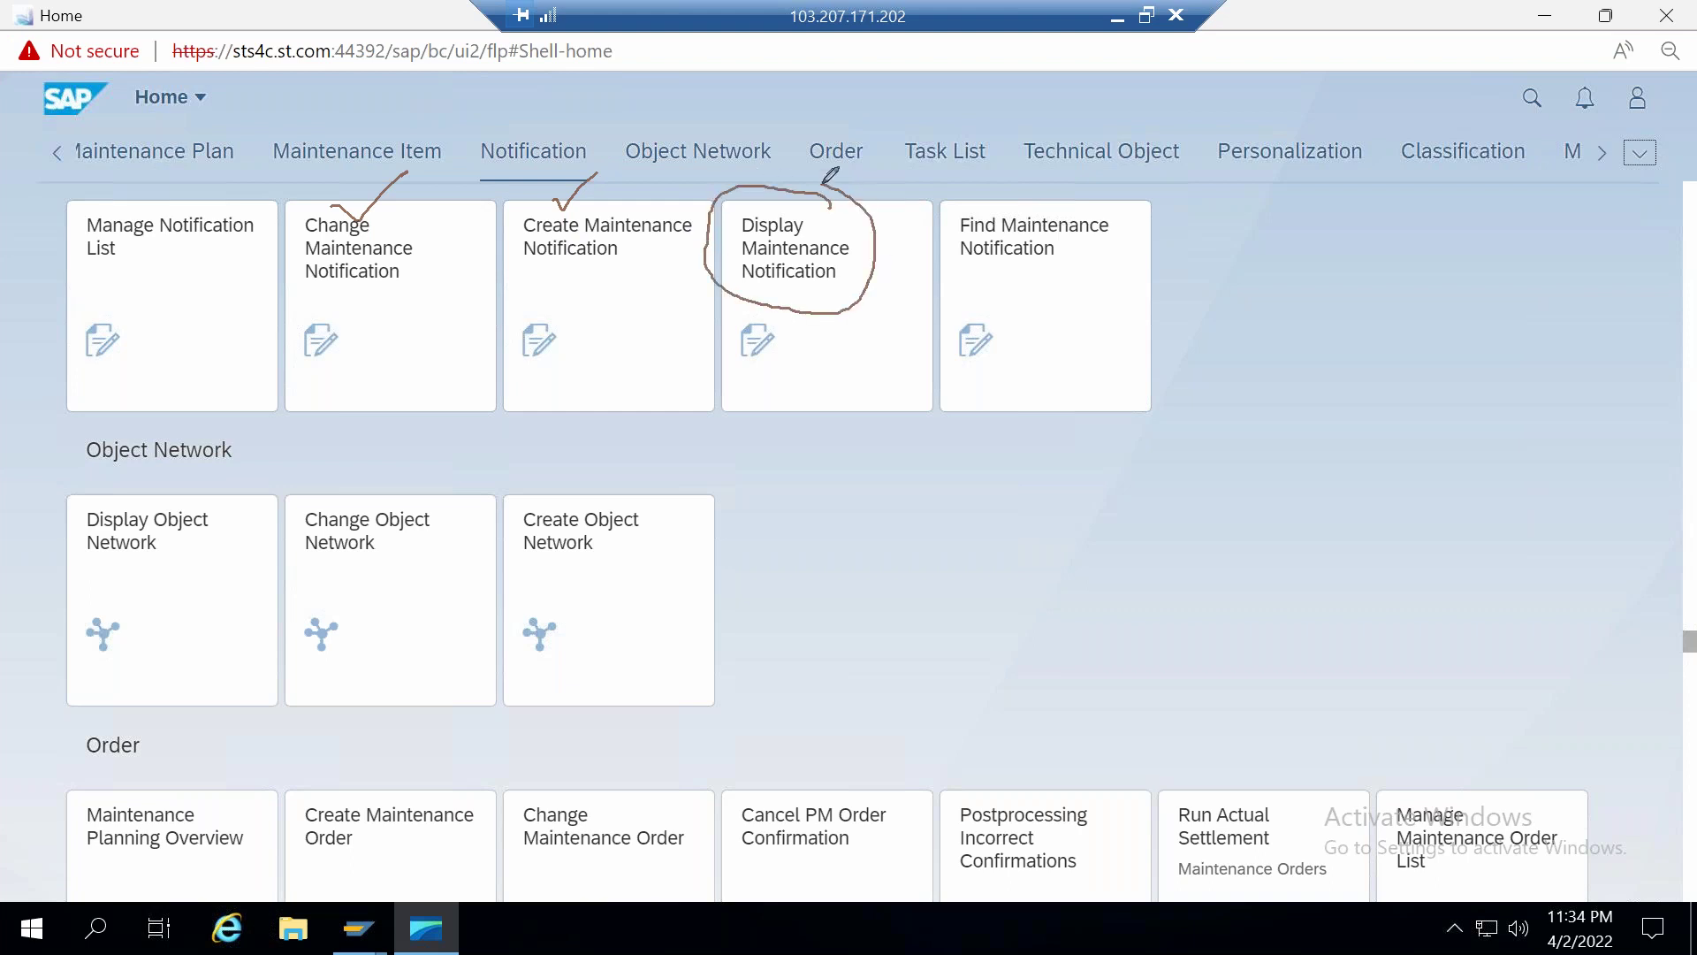
mouse_move(1146, 209)
mouse_down()
mouse_move(973, 194)
mouse_move(985, 271)
mouse_move(1125, 233)
mouse_up()
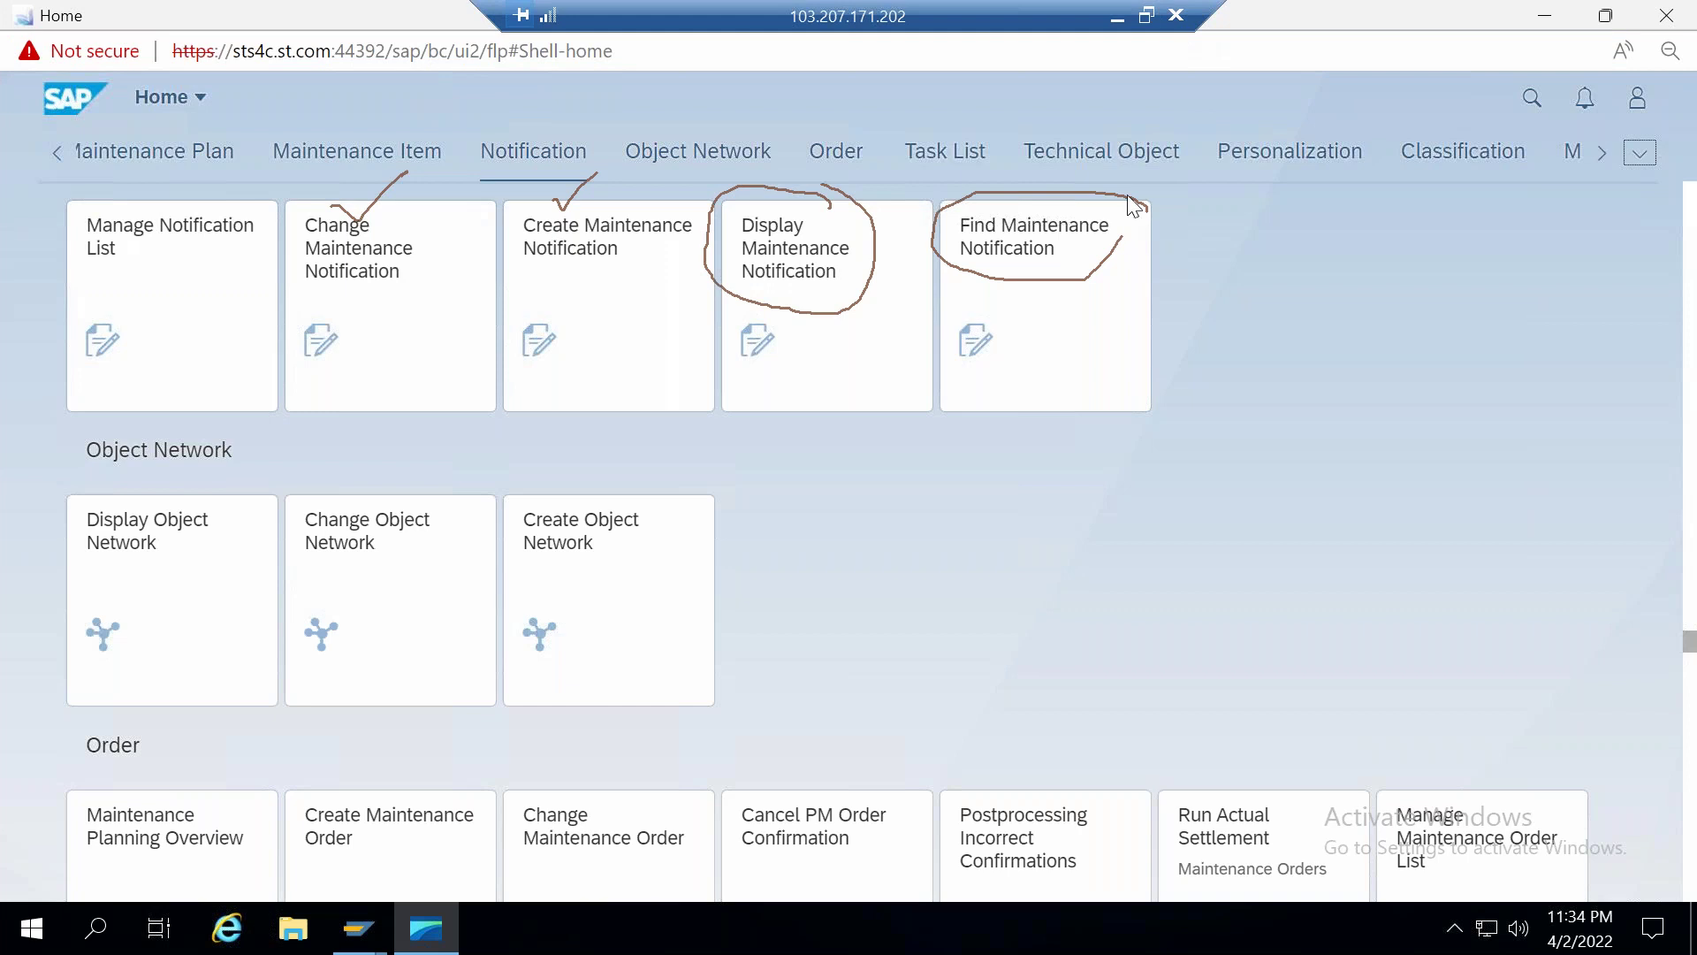
key(Escape)
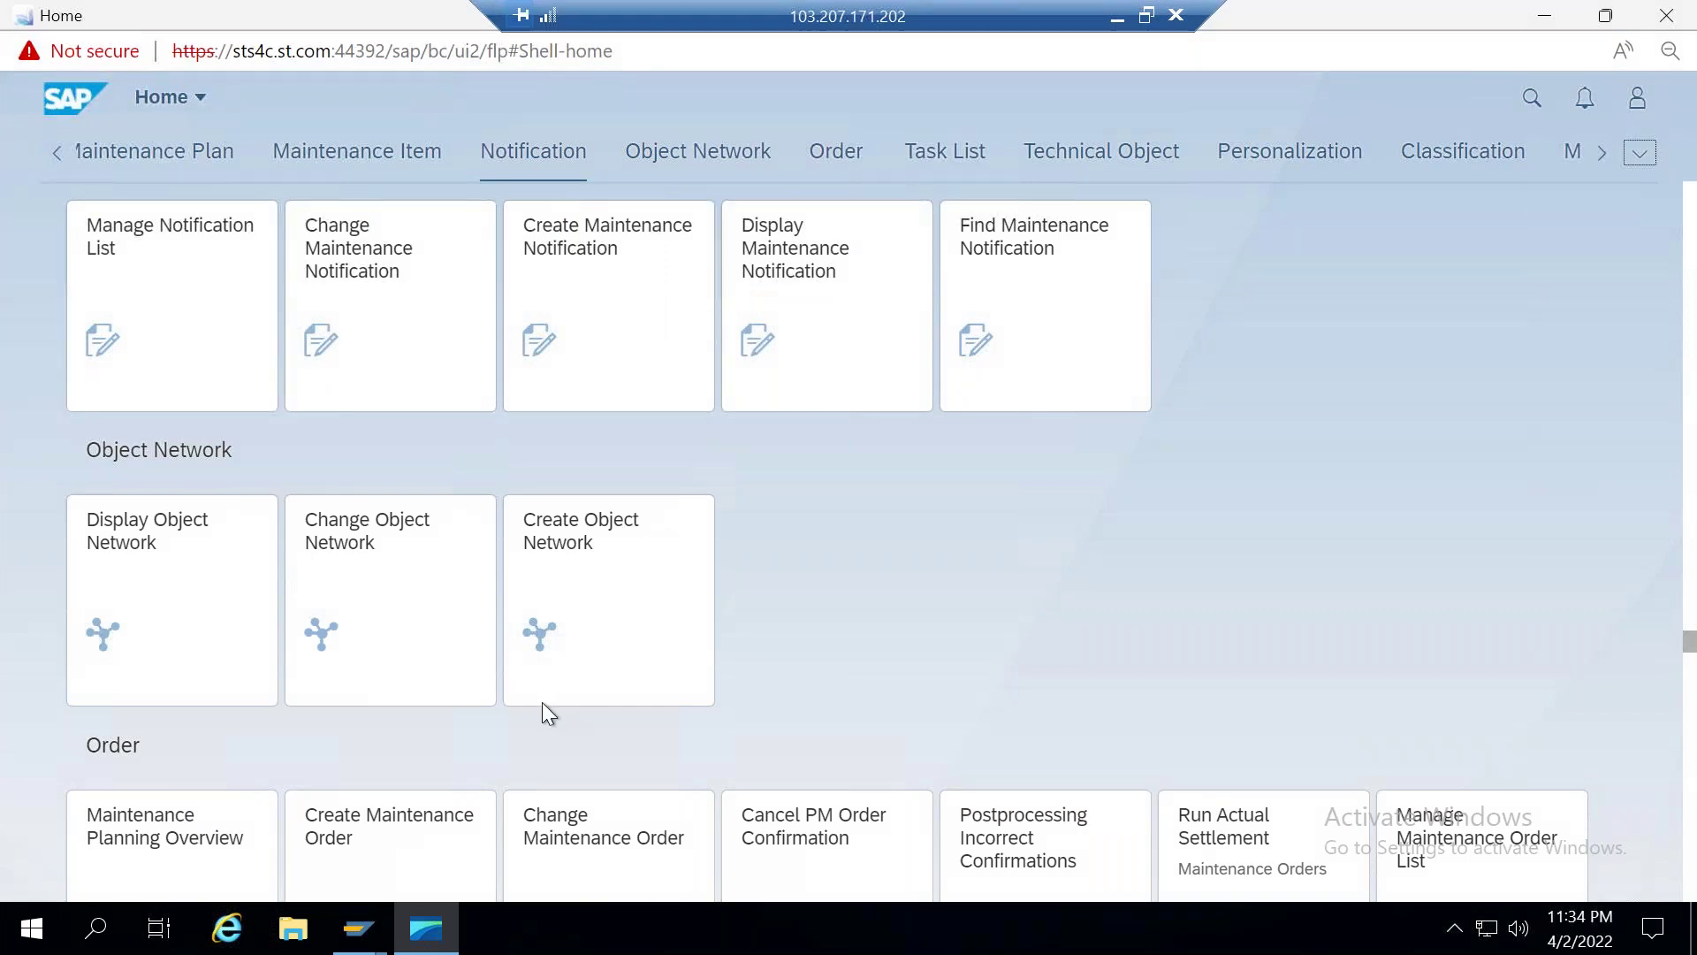
Step: Switch to the SAP GUI session, leave the open selection screen and start transaction IH01
click(350, 938)
click(370, 825)
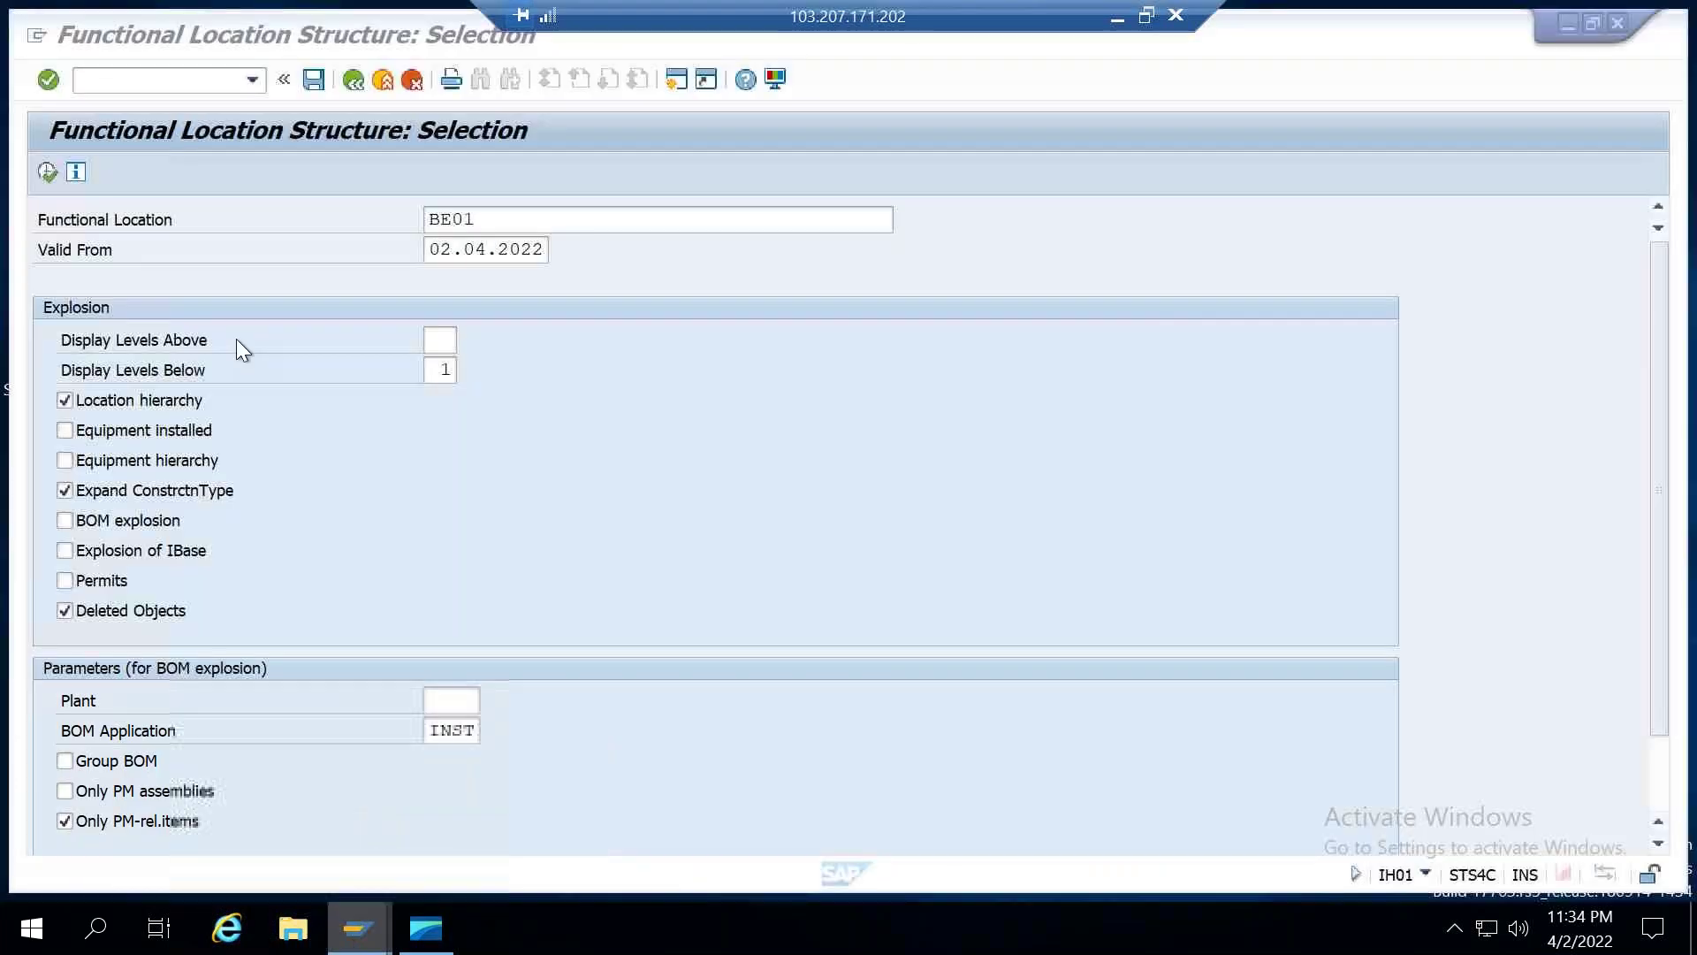
click(354, 83)
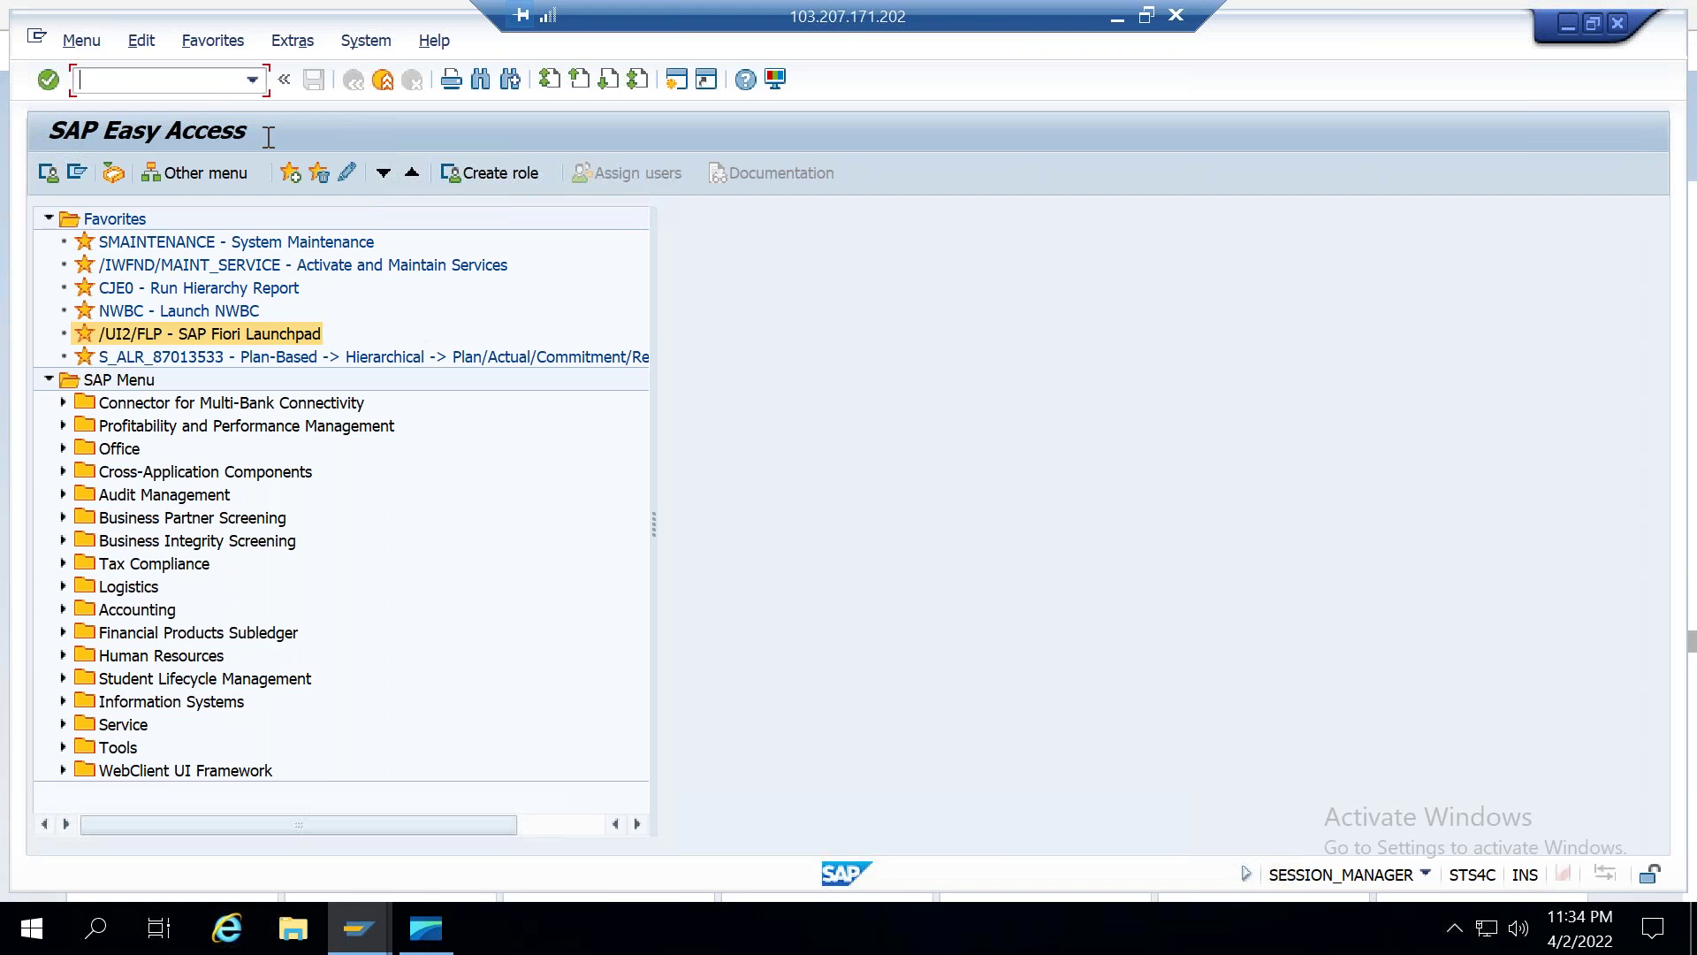
text(ih01)
key(Return)
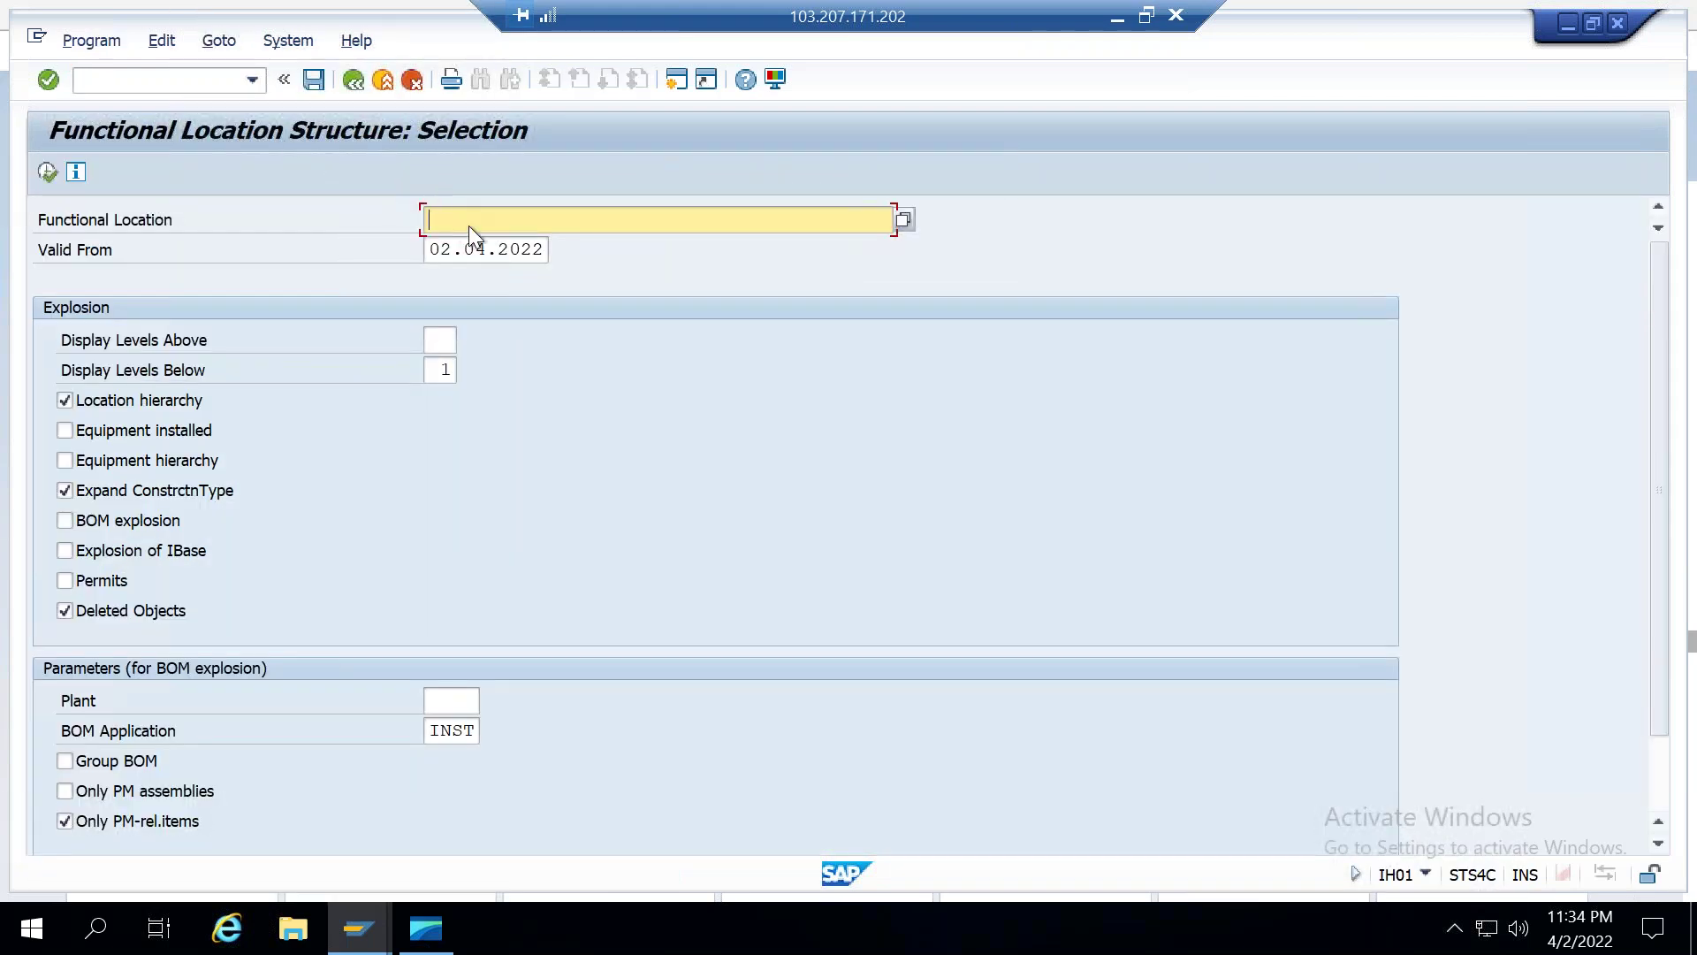
Step: Display the structure of functional location BE01 with installed equipment included
text(BE01)
click(61, 430)
click(63, 461)
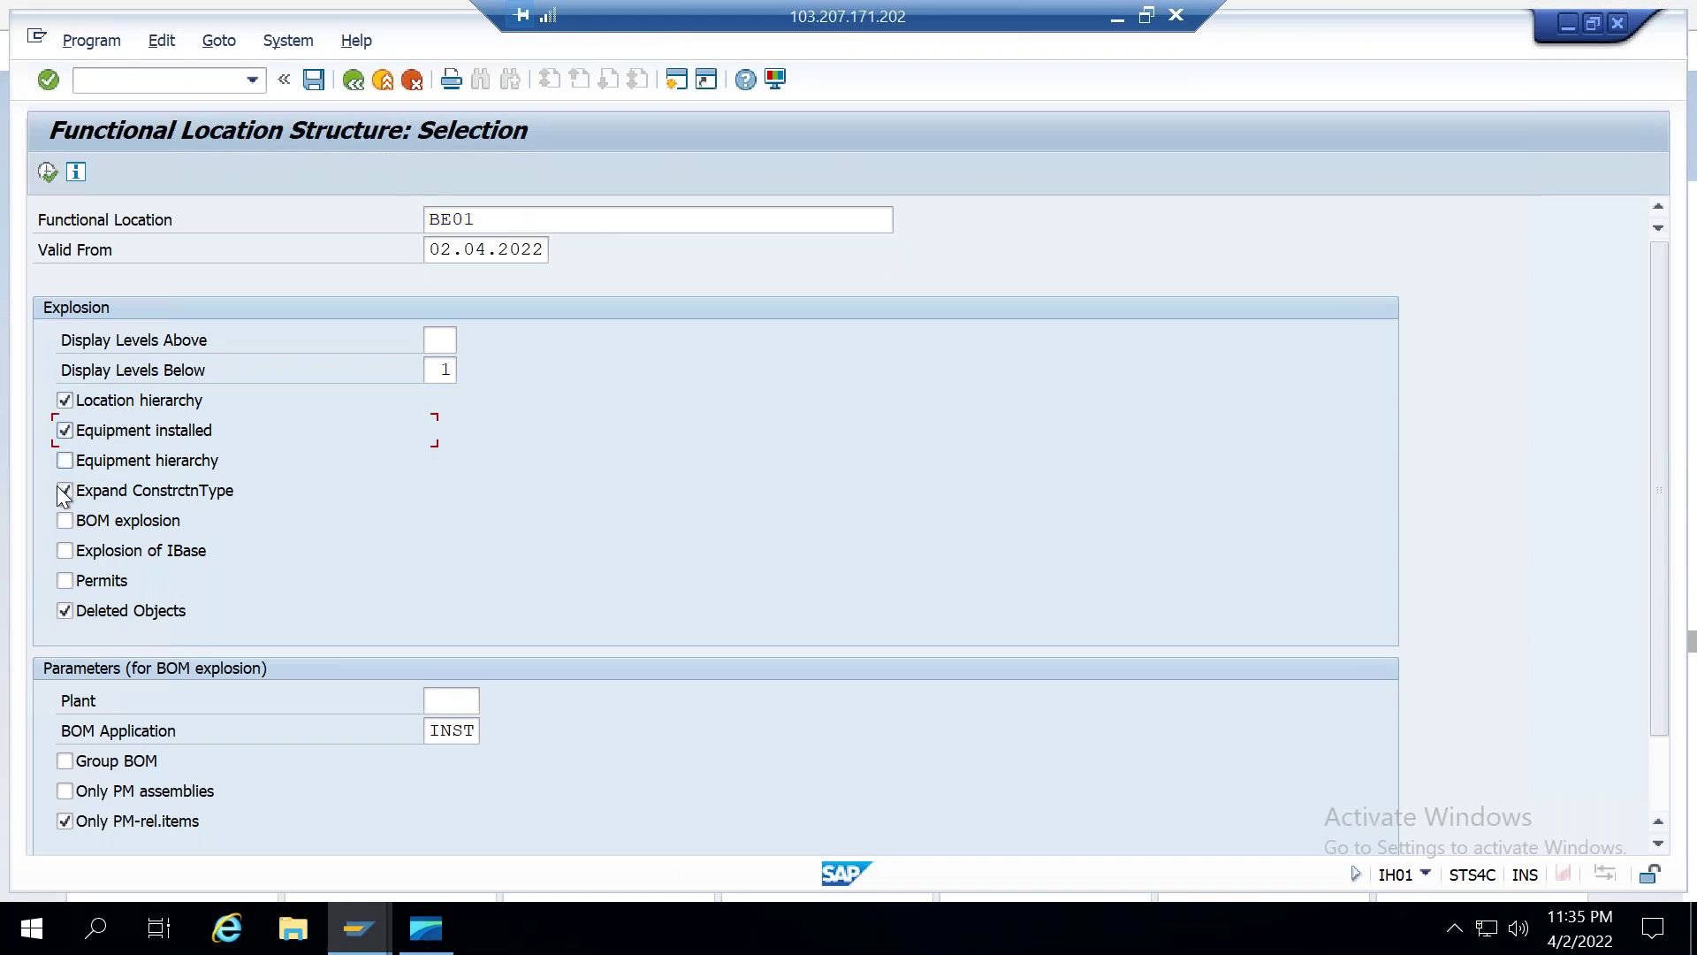
click(49, 172)
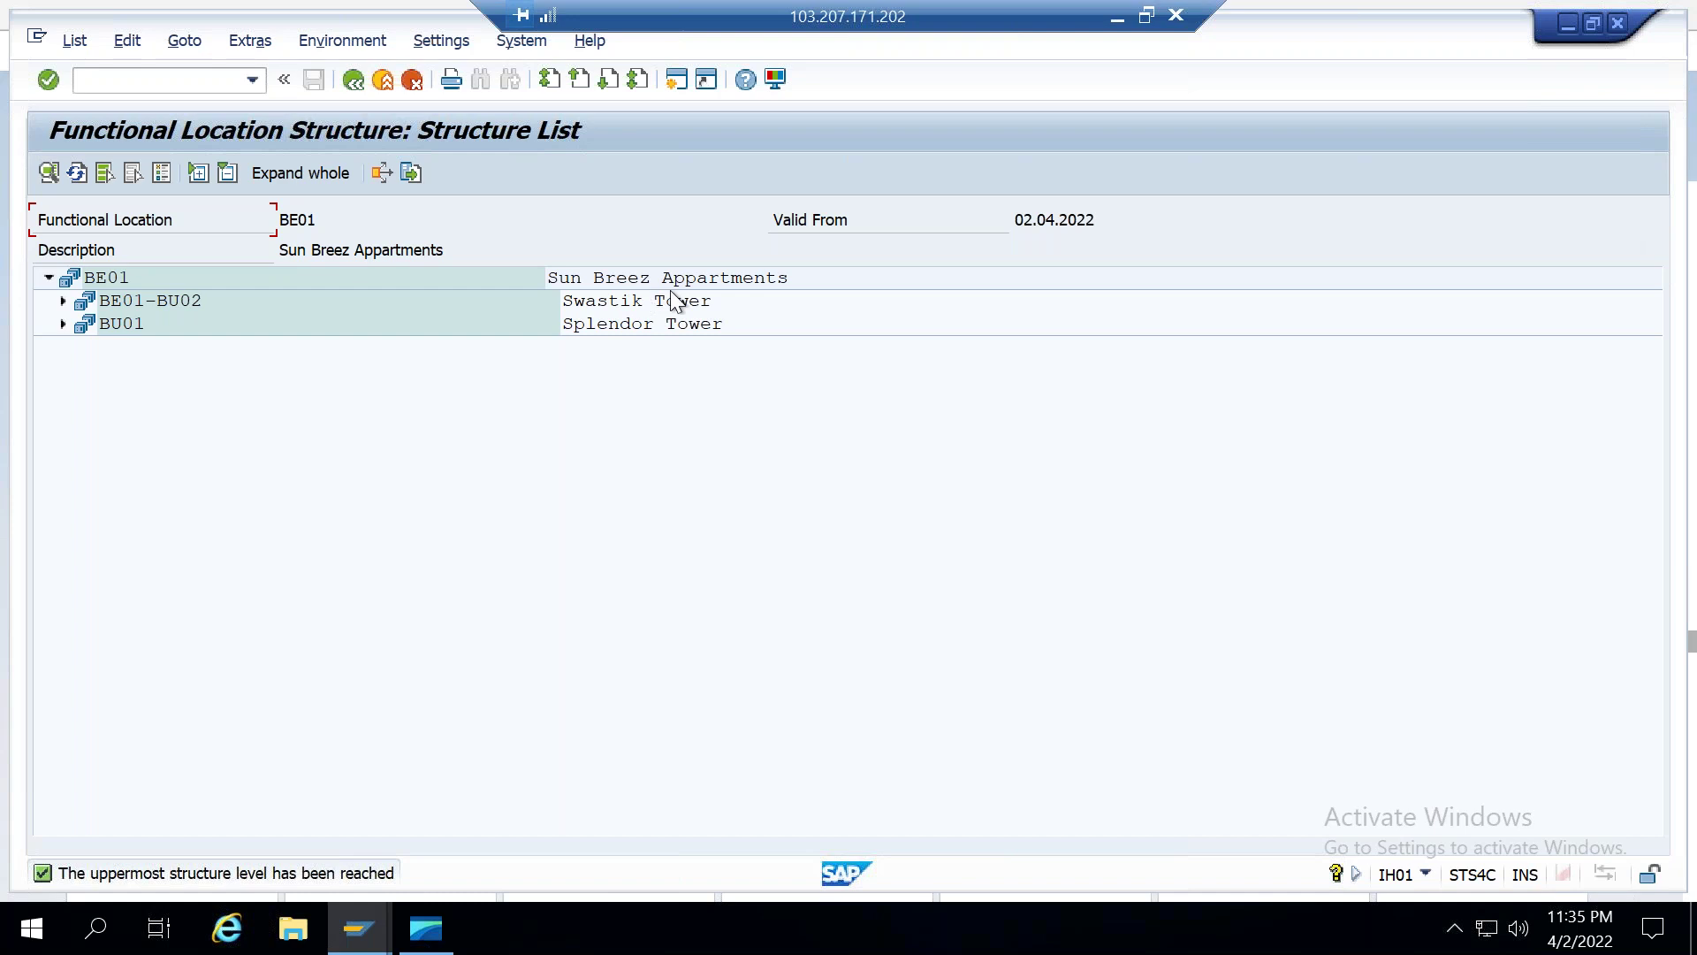
Step: Expand BU01 and Swastik Tower down to Flate No 201's equipment, then view the record of Split AC 10001806 and return to the structure
click(63, 324)
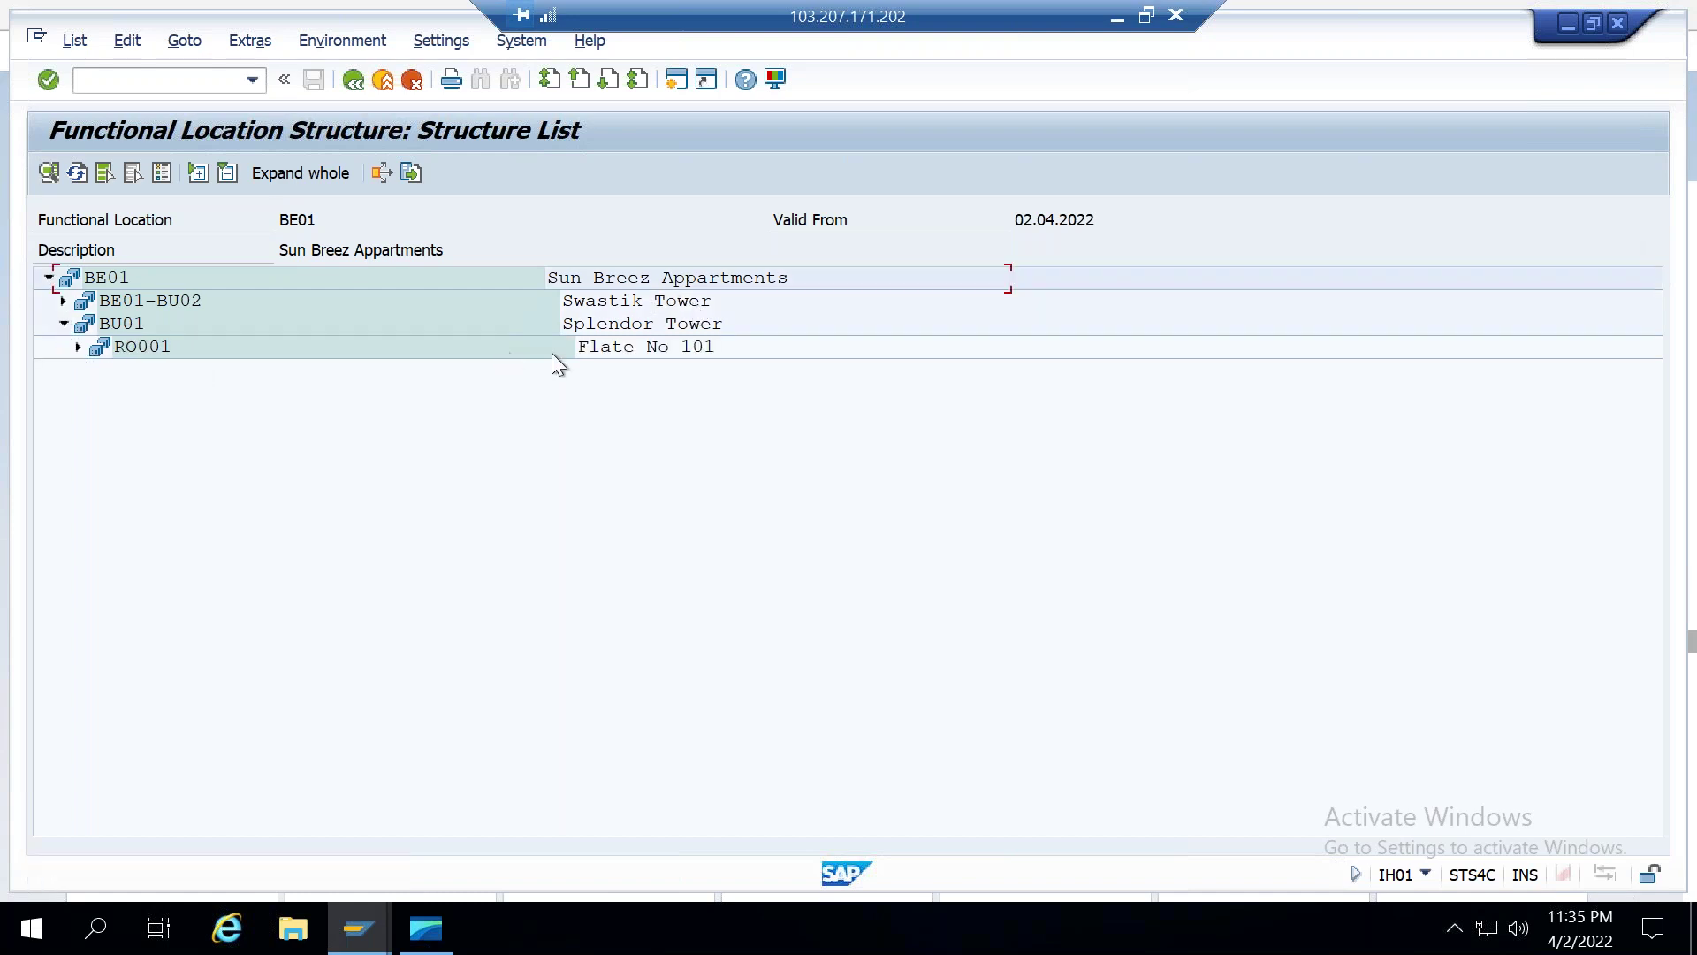
click(77, 347)
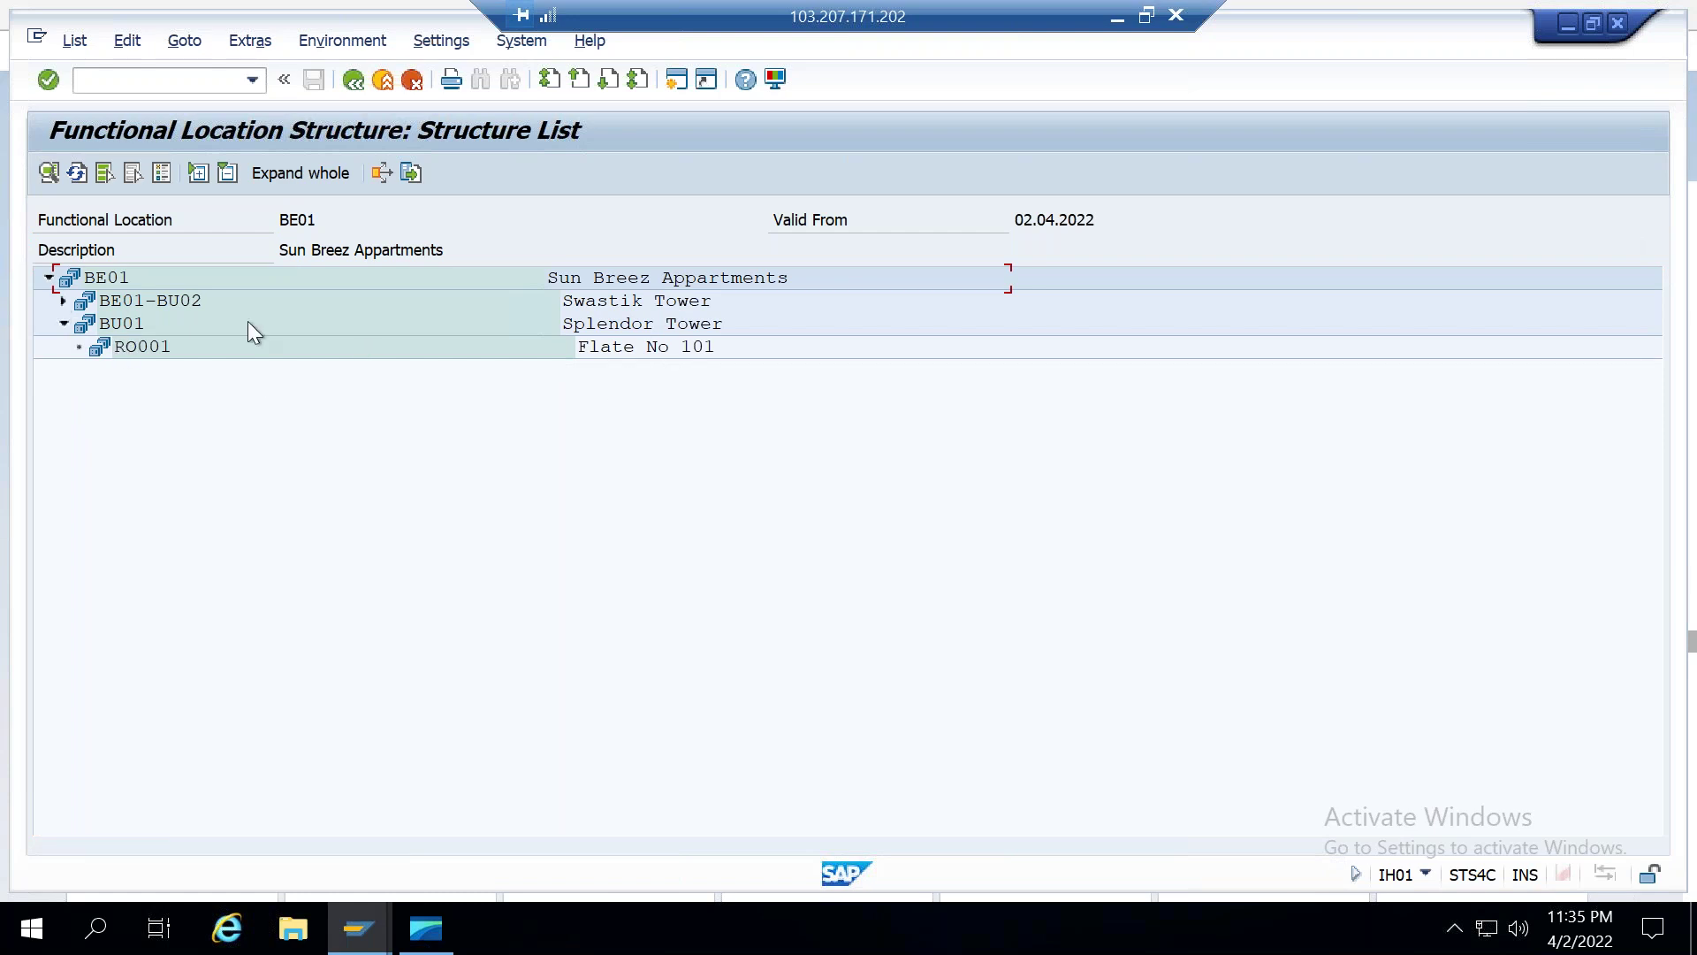
click(63, 300)
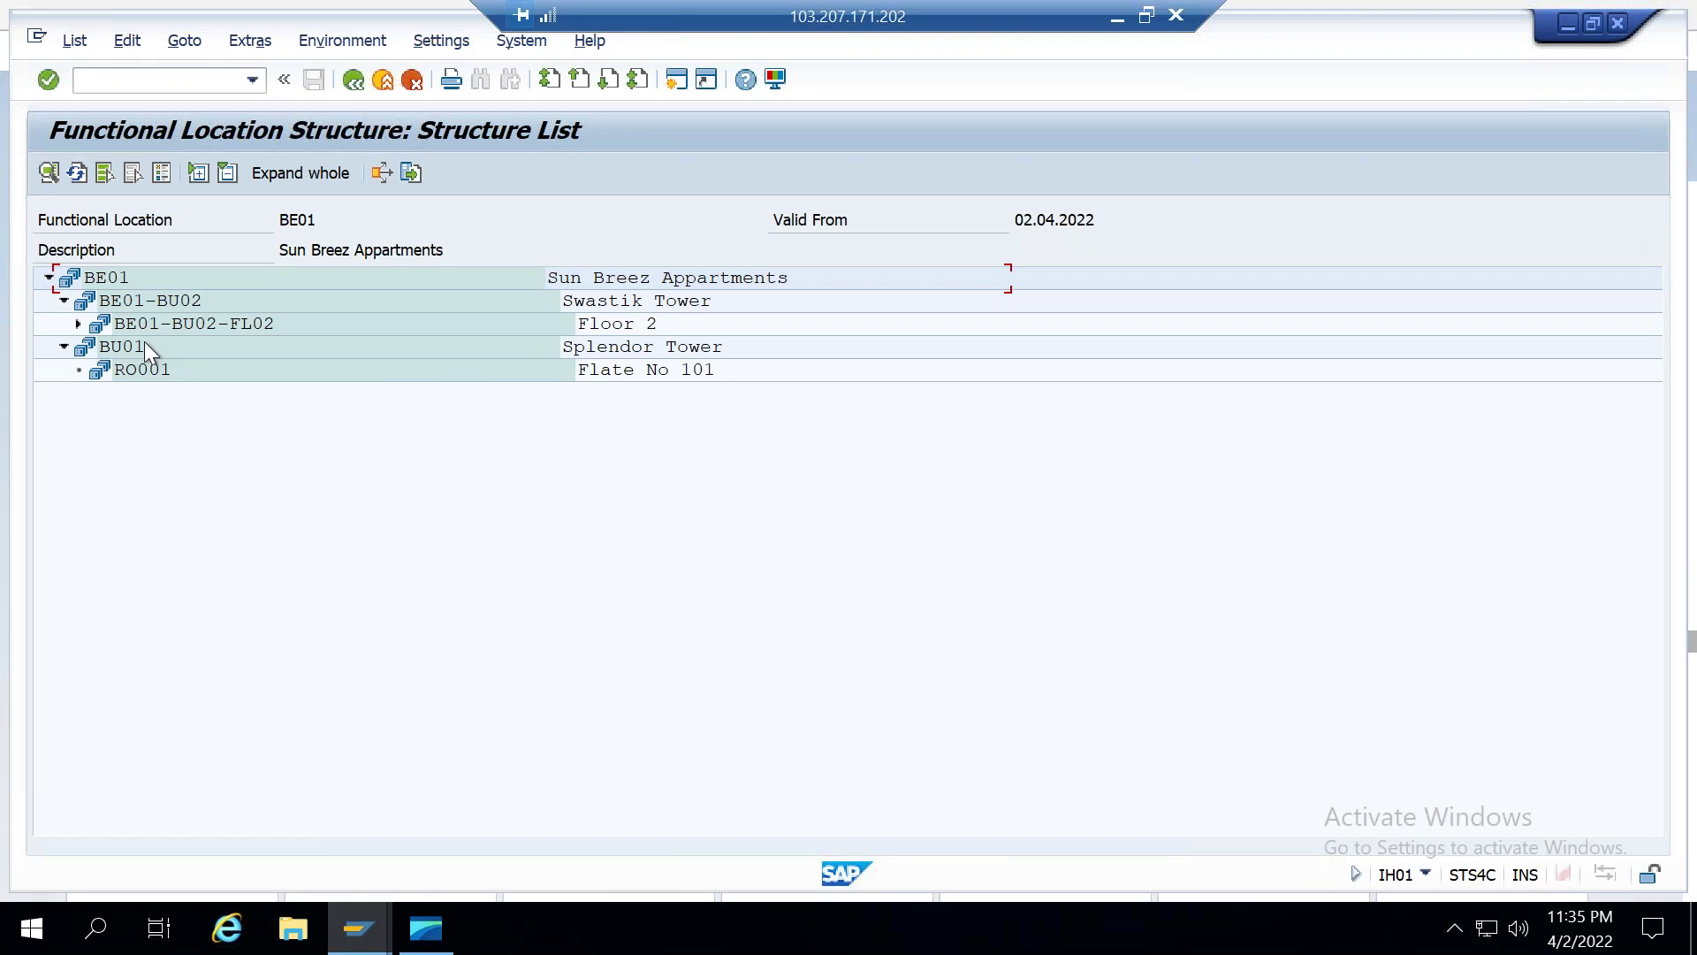
click(78, 324)
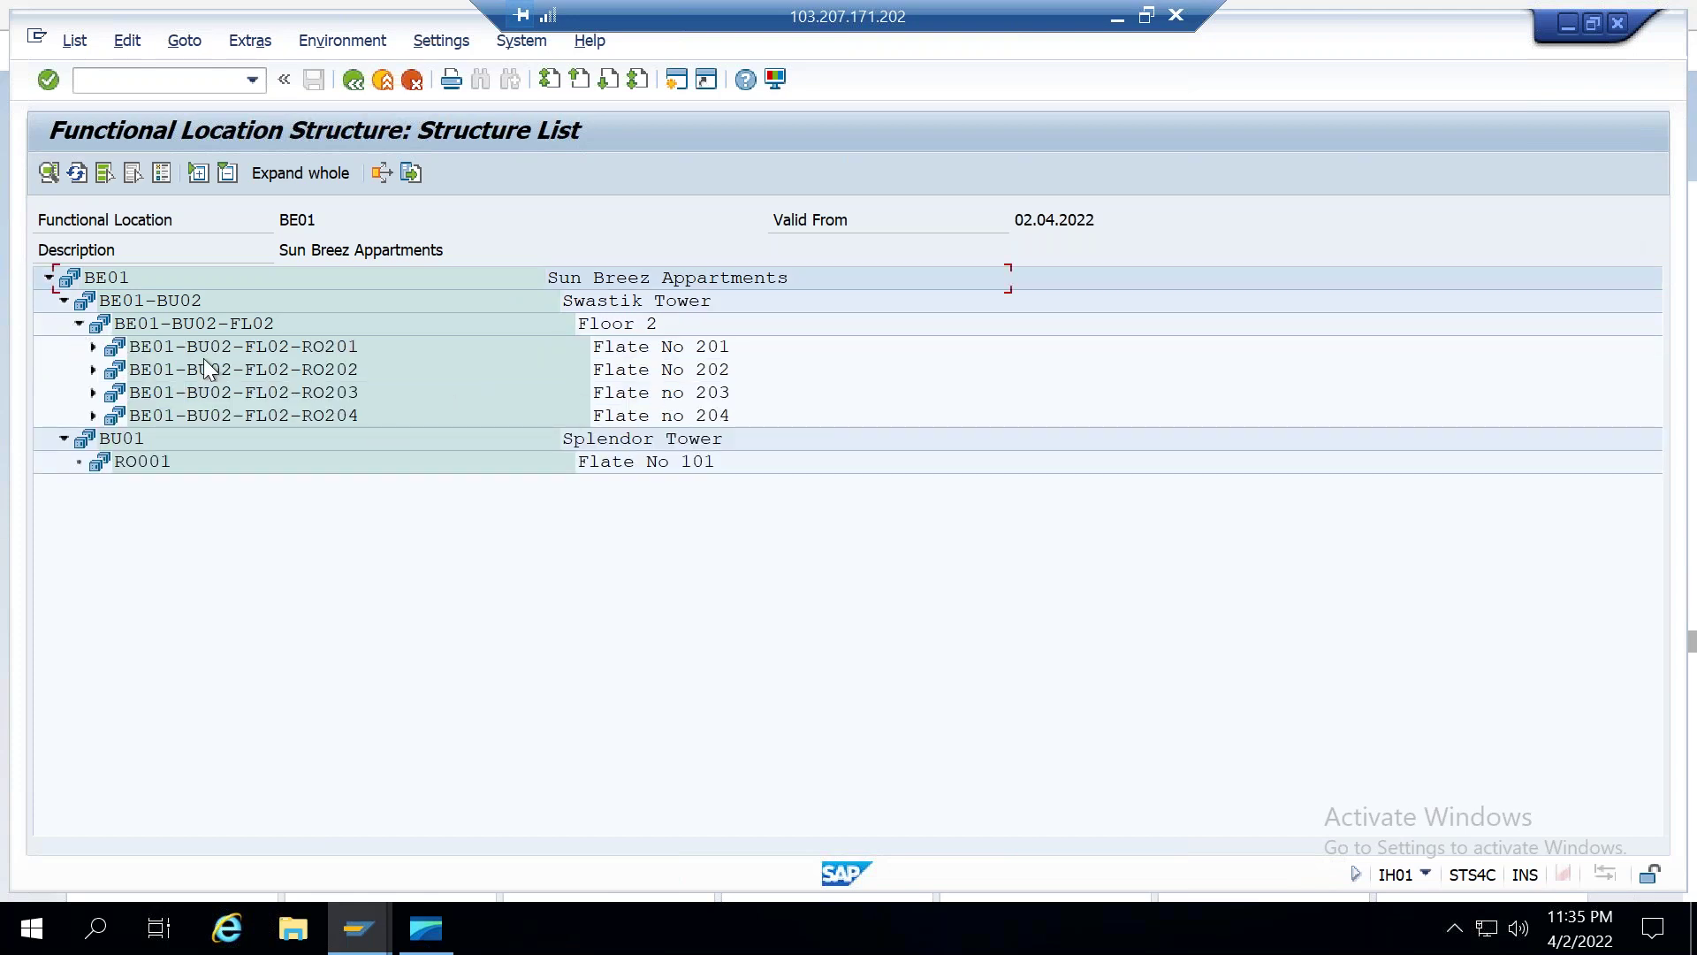
click(92, 347)
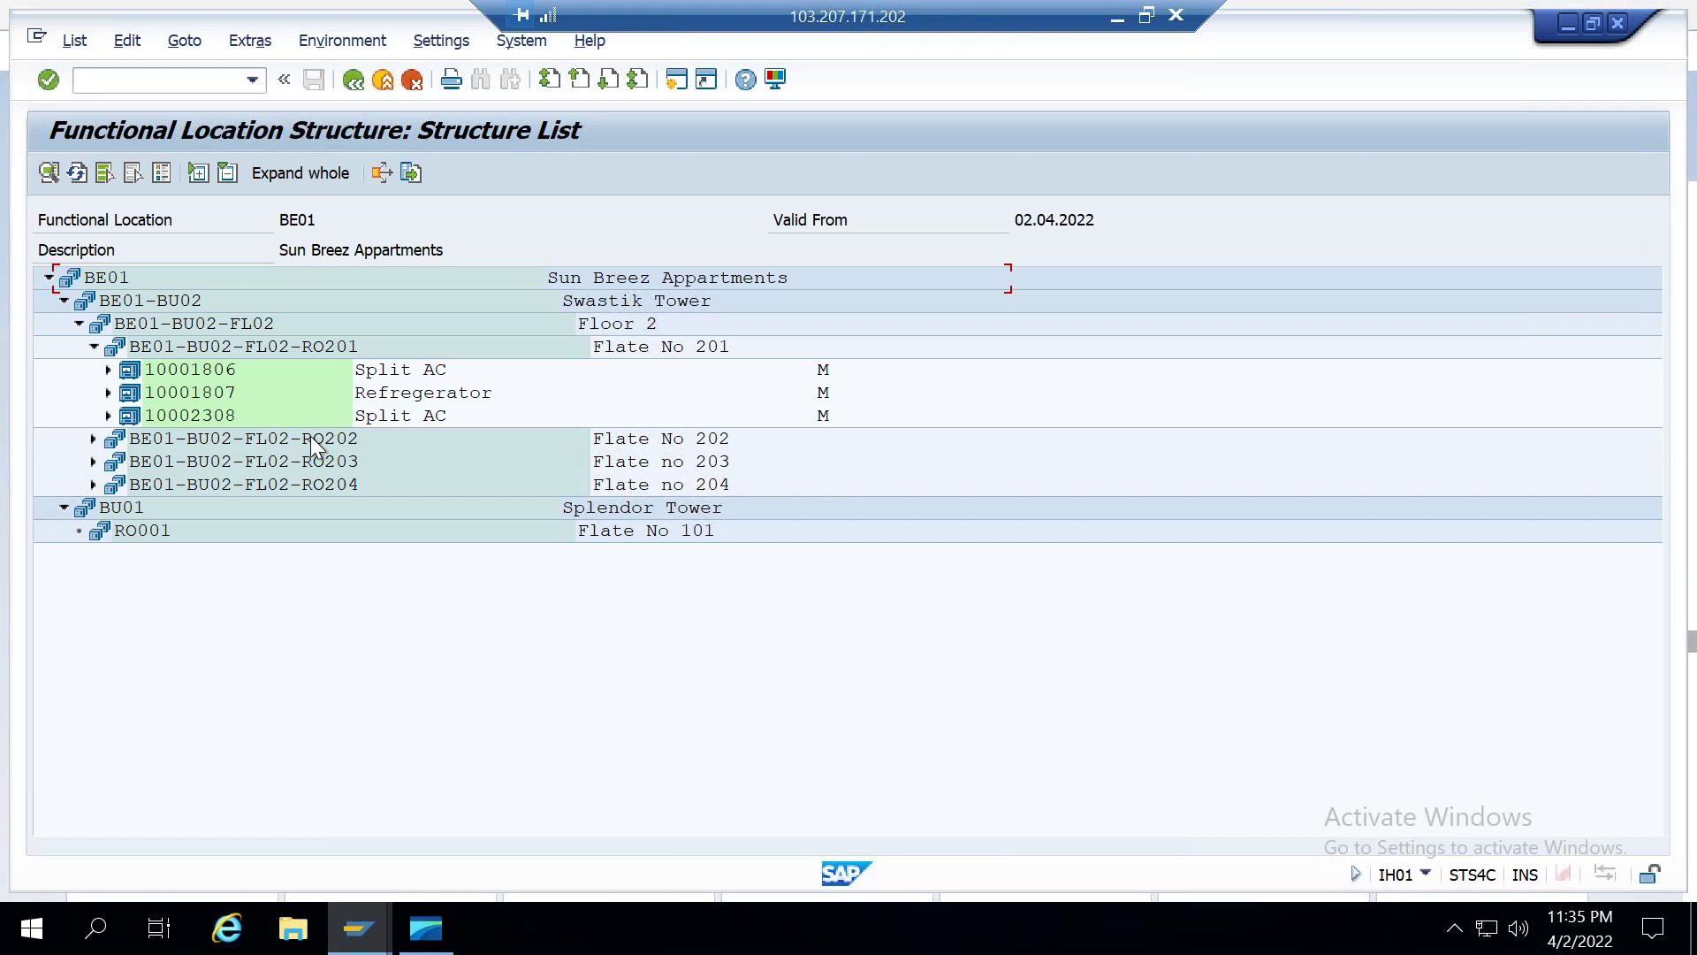
double_click(208, 373)
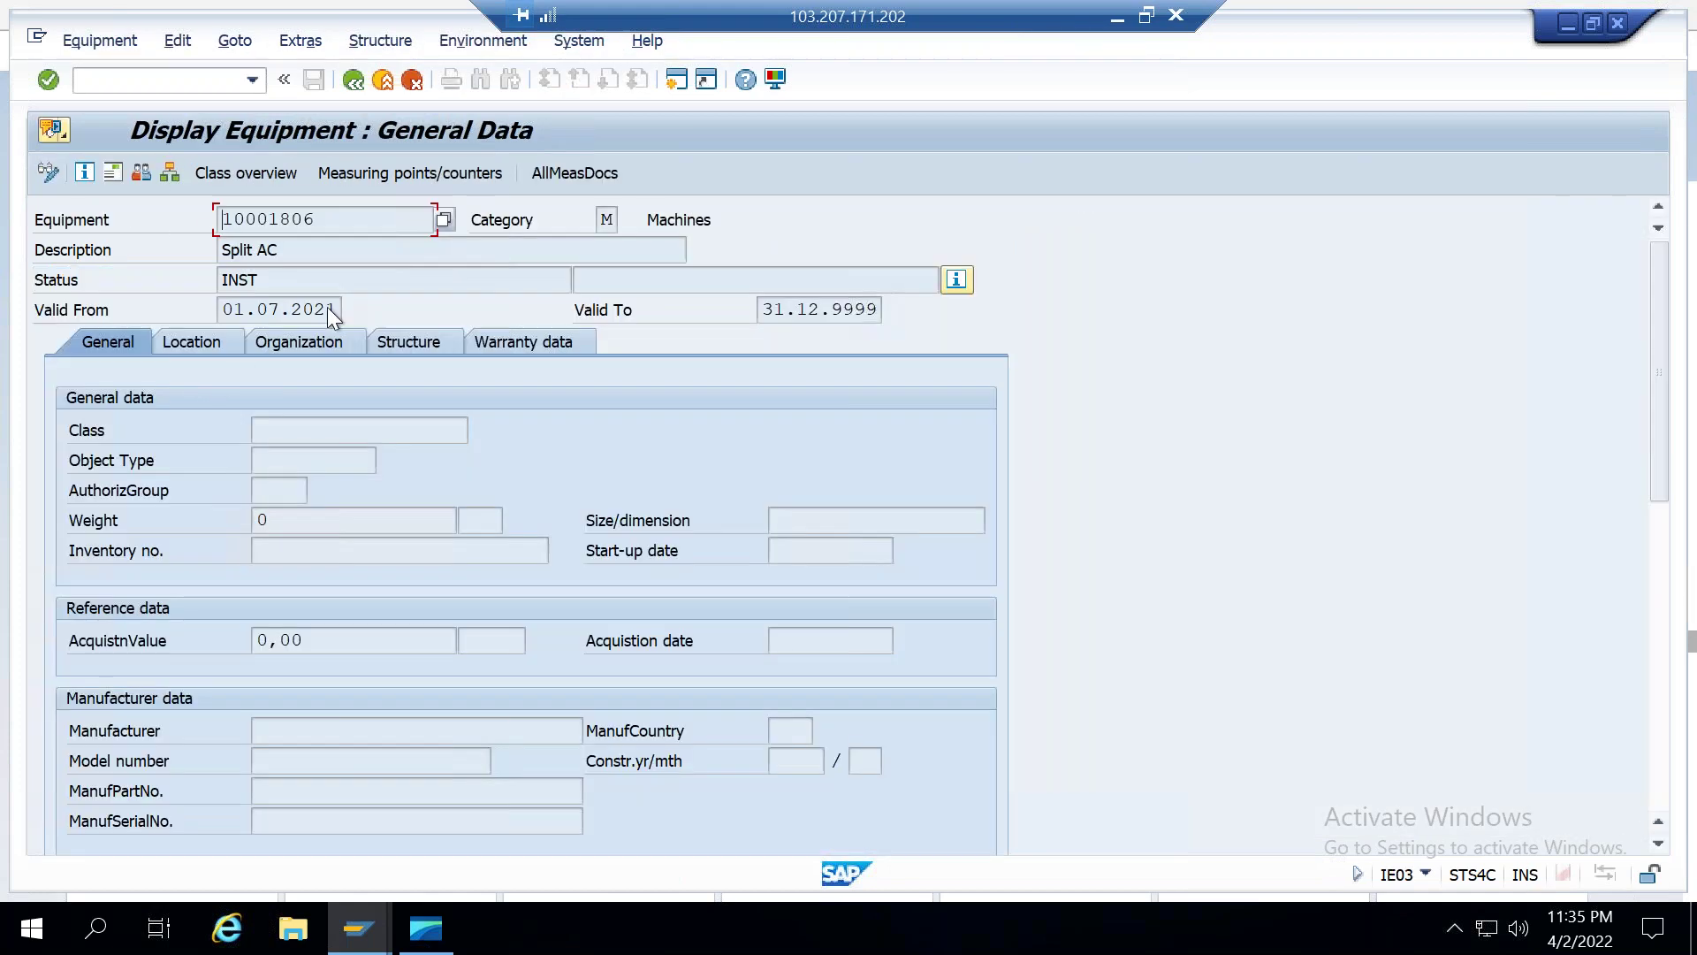
click(354, 79)
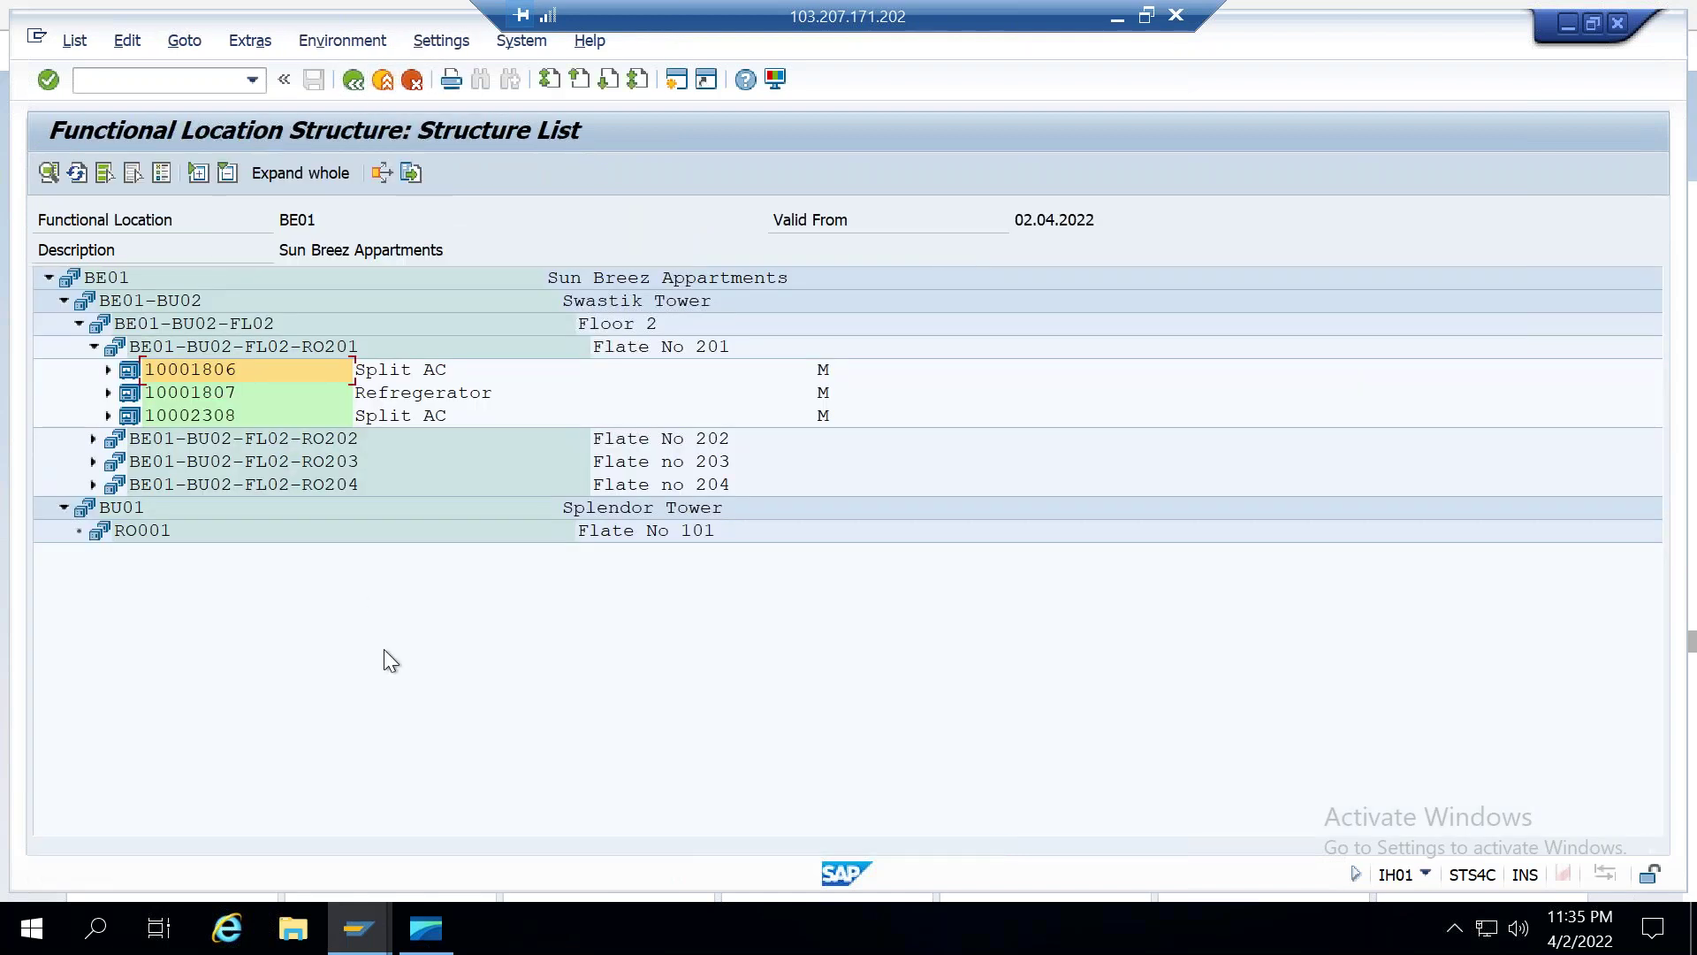
Step: Switch back to the Fiori launchpad and open the Create Maintenance Notification app
mouse_move(433, 931)
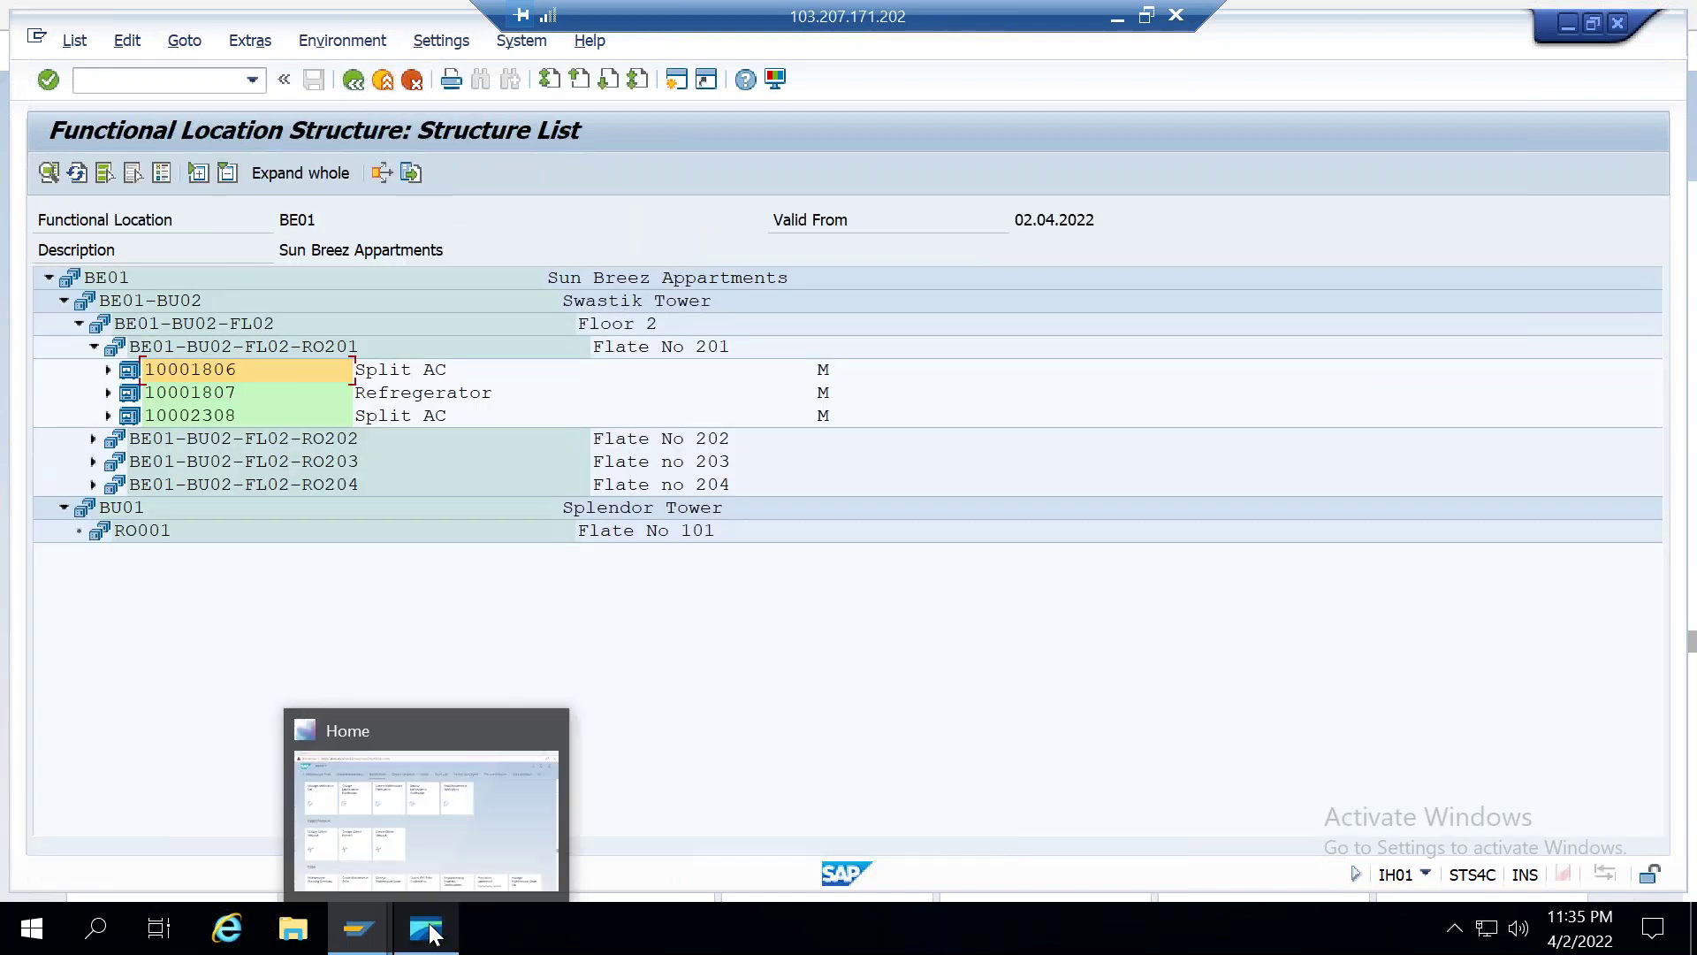
click(437, 845)
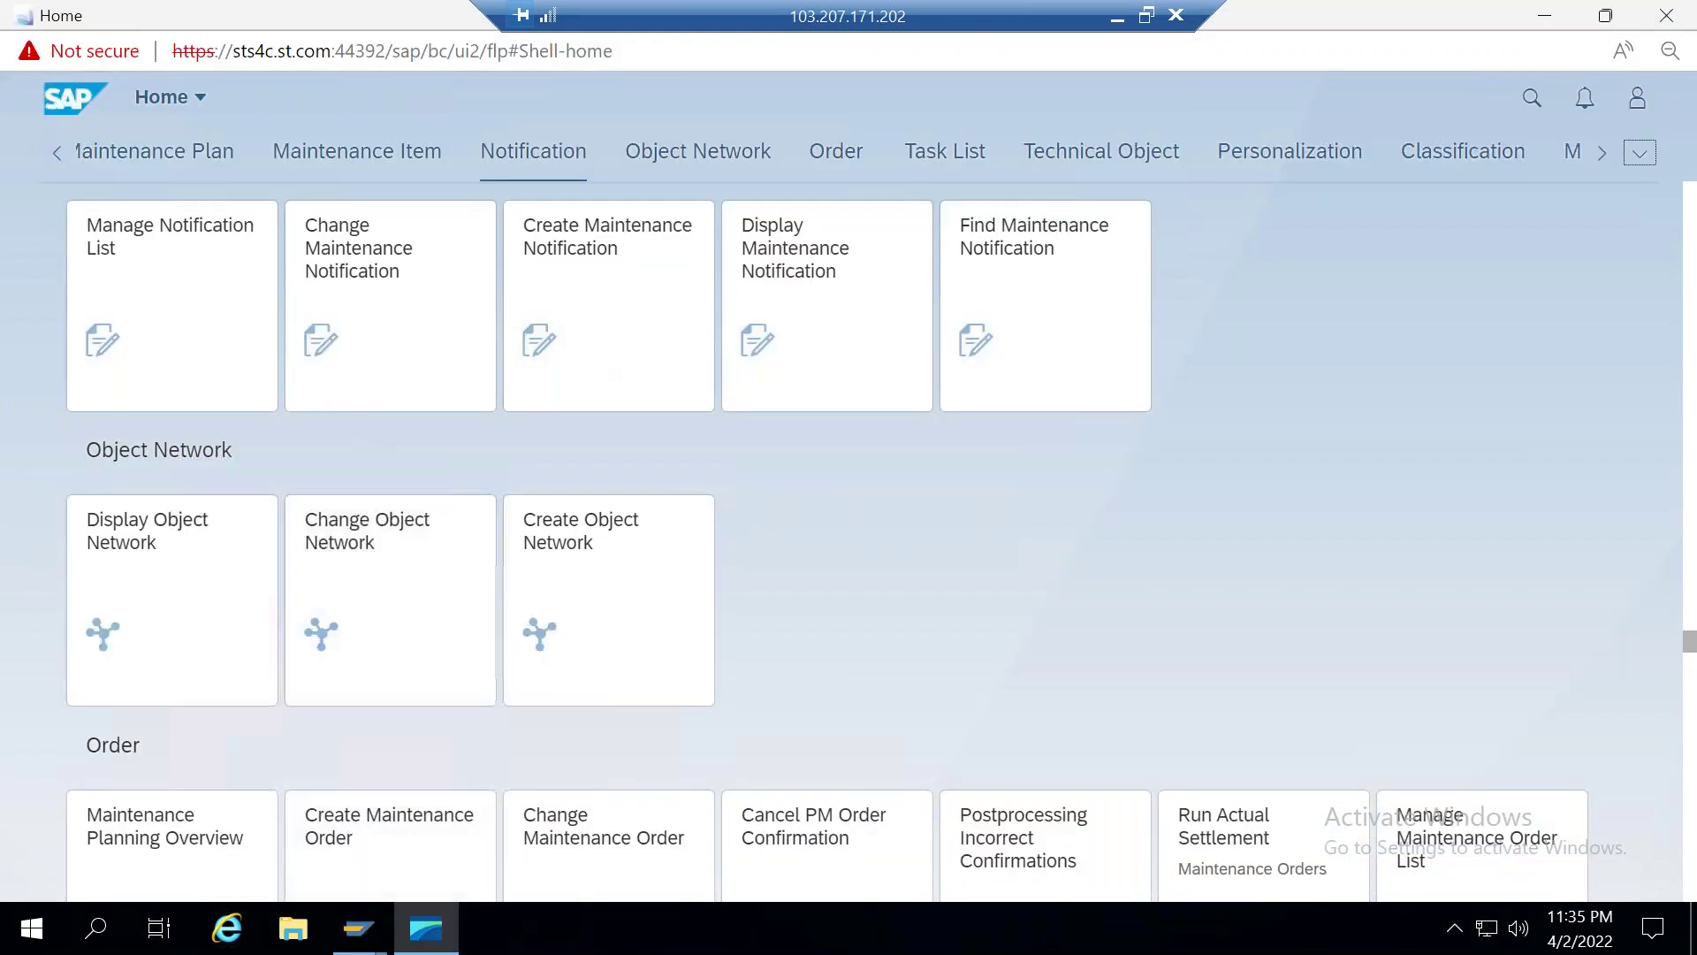
click(585, 267)
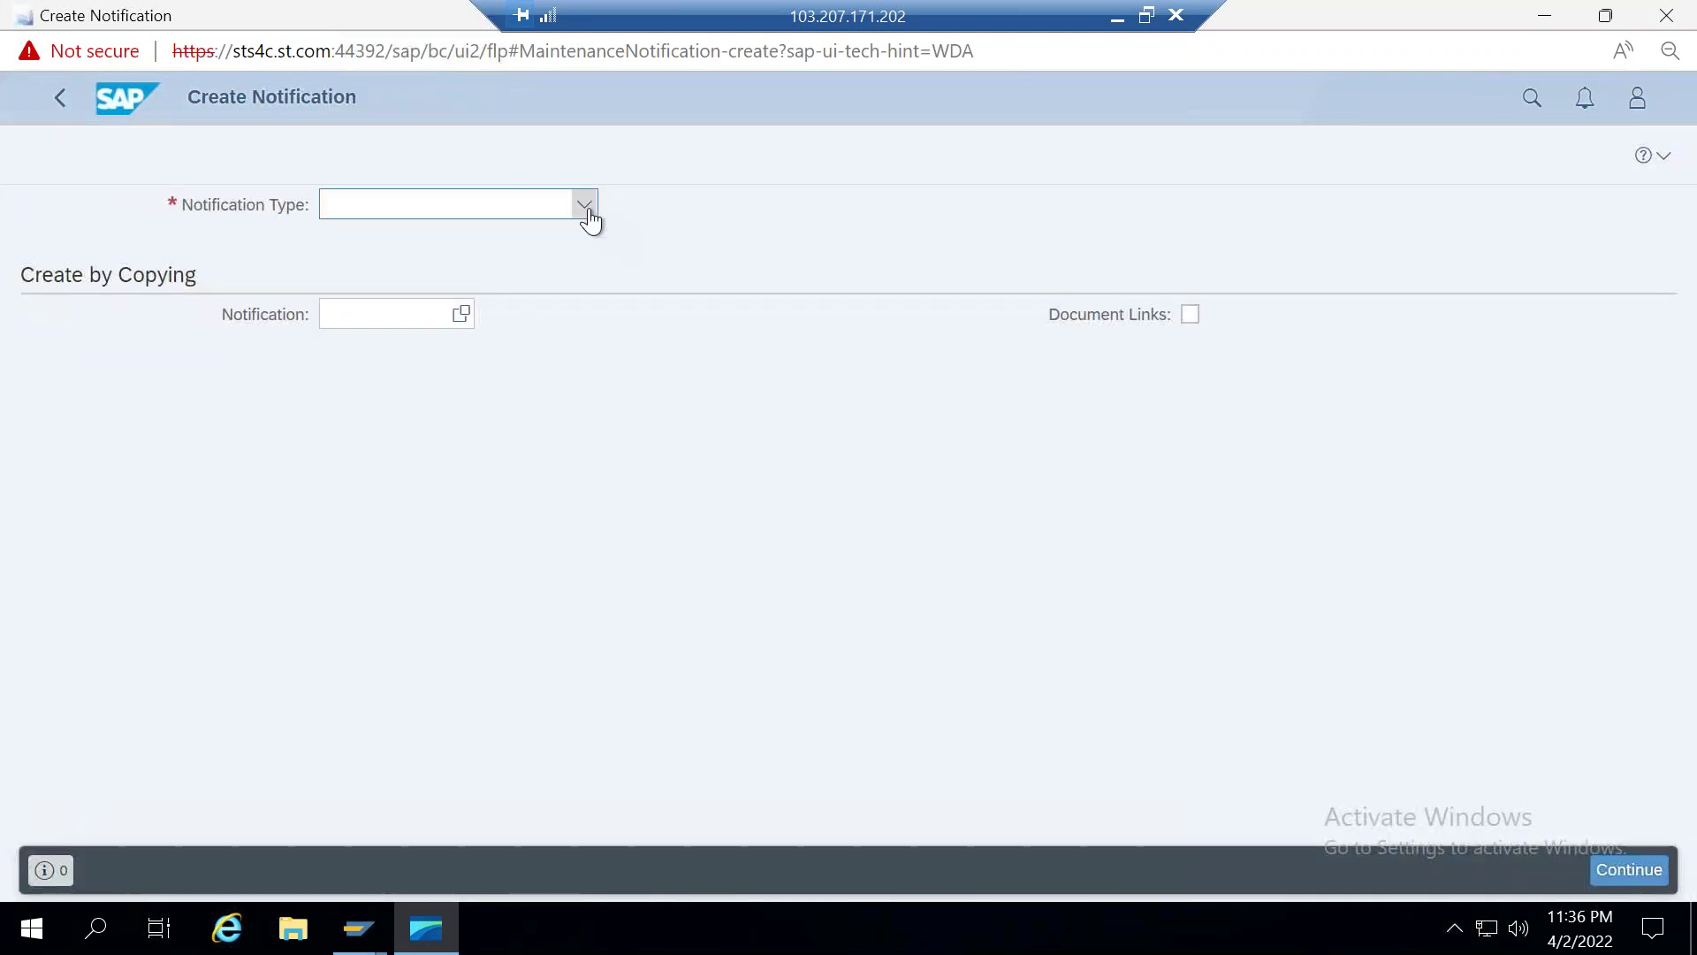
Step: Choose notification type Maintenance Request (M1) and continue to the notification's entry form
click(584, 206)
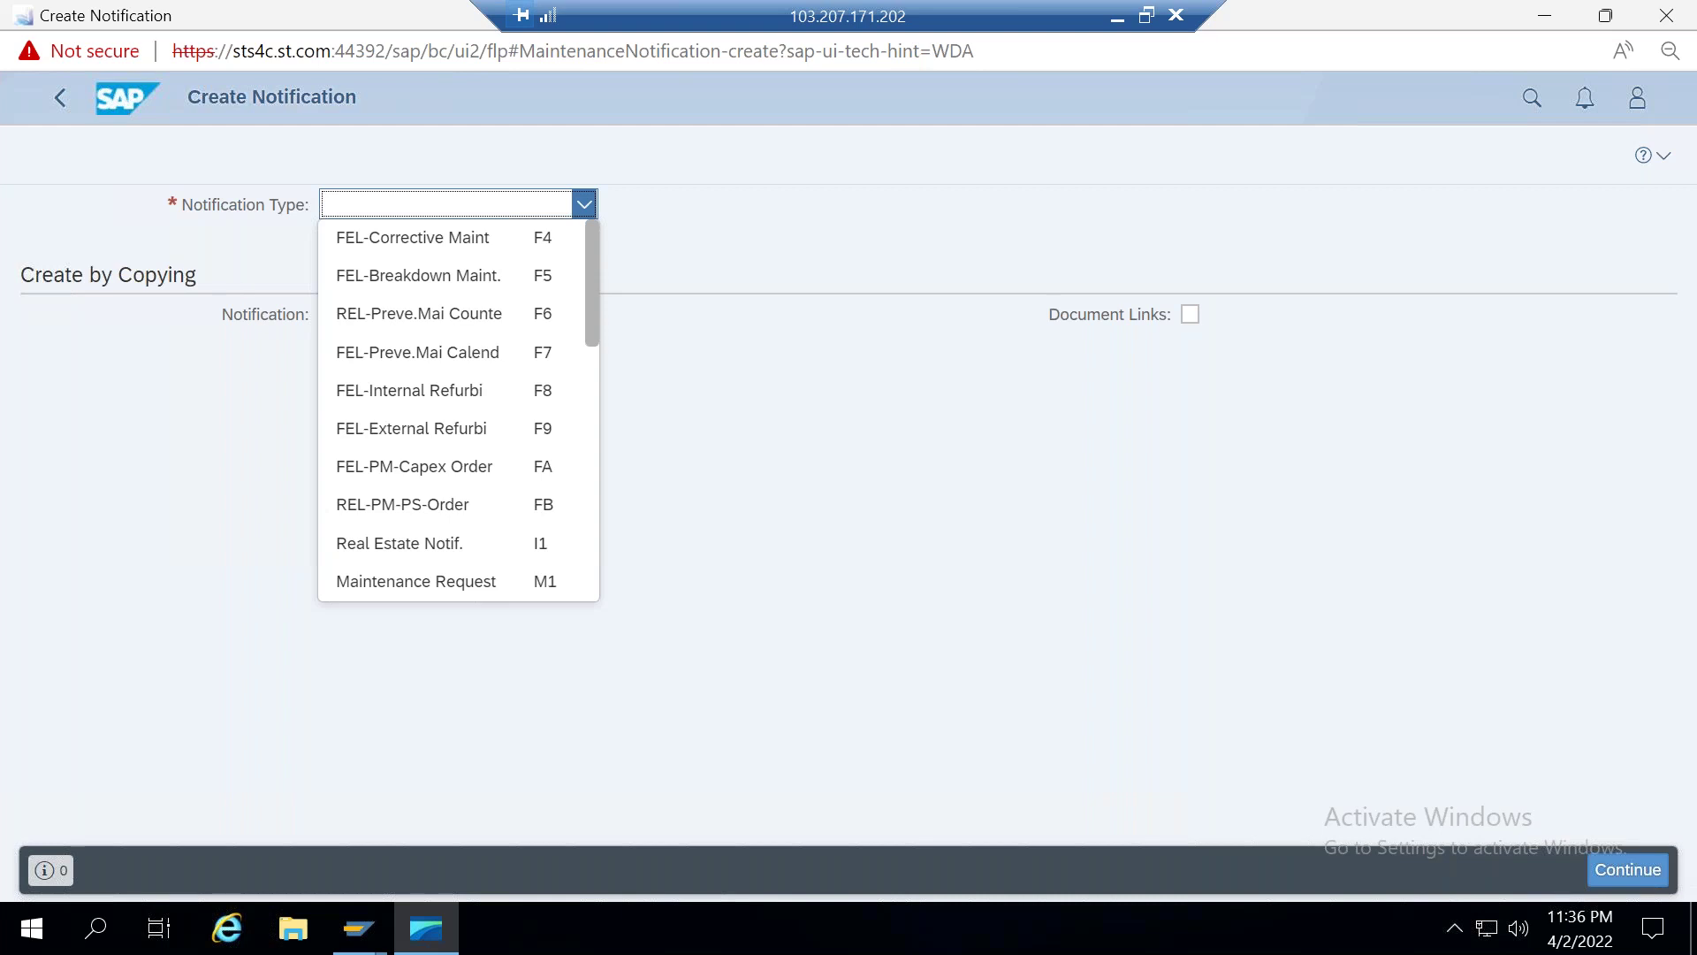
drag(587, 276, 580, 569)
scroll(596, 380, up, 5)
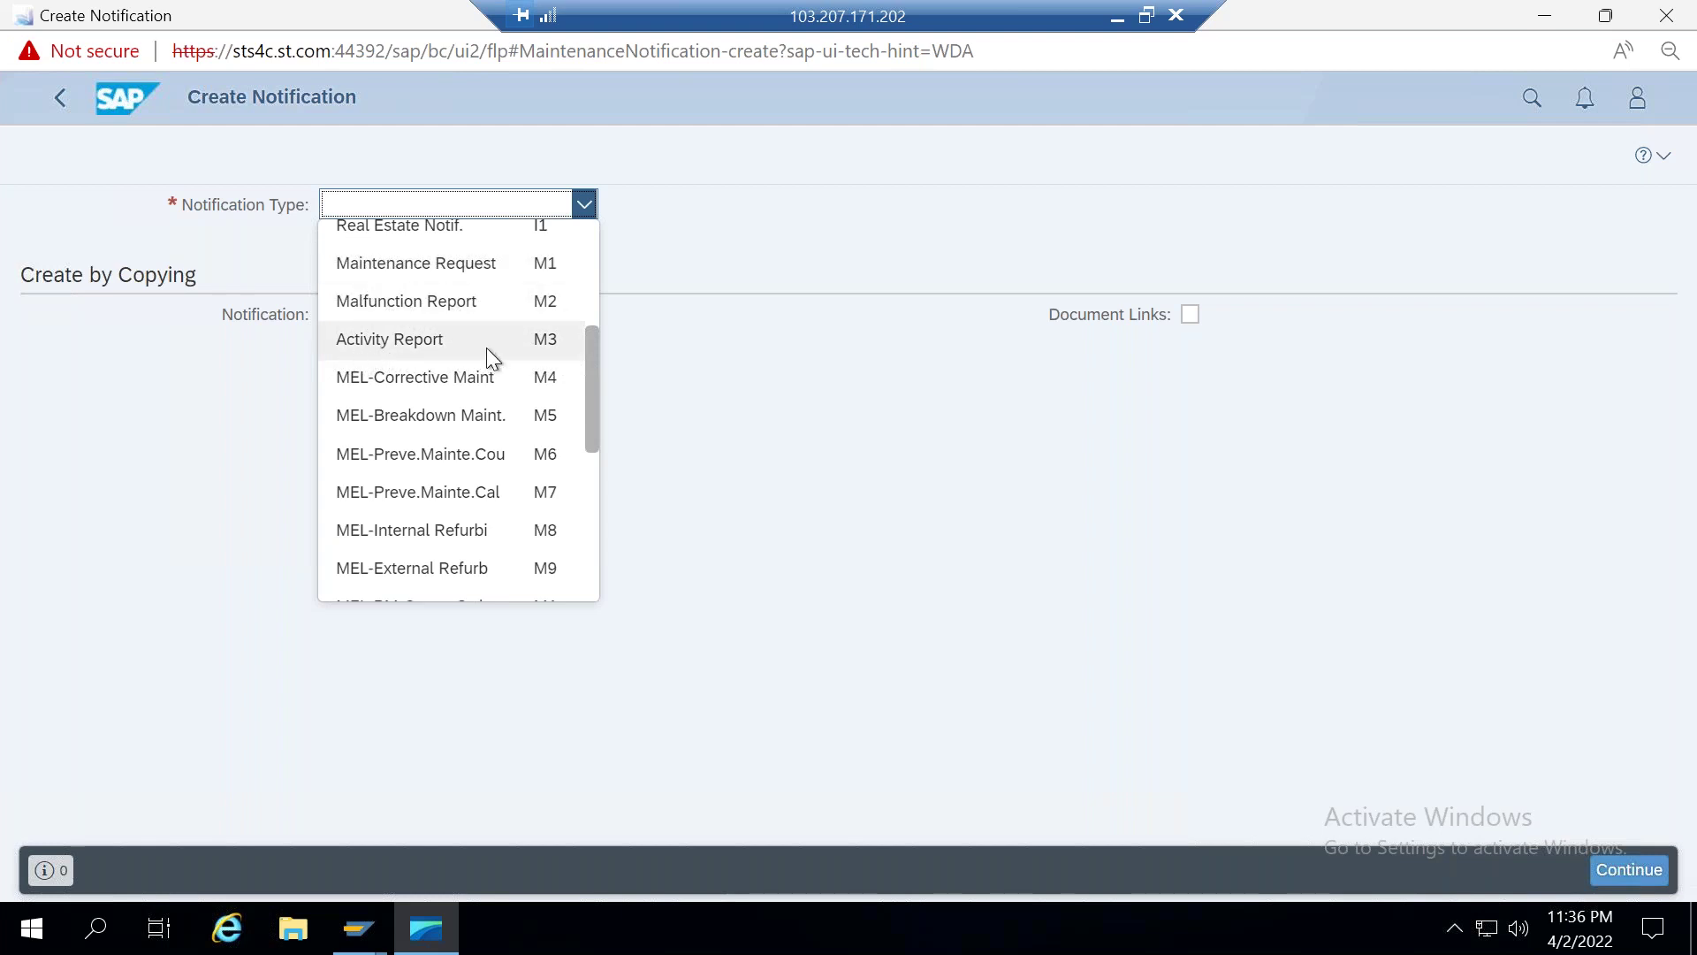
click(495, 260)
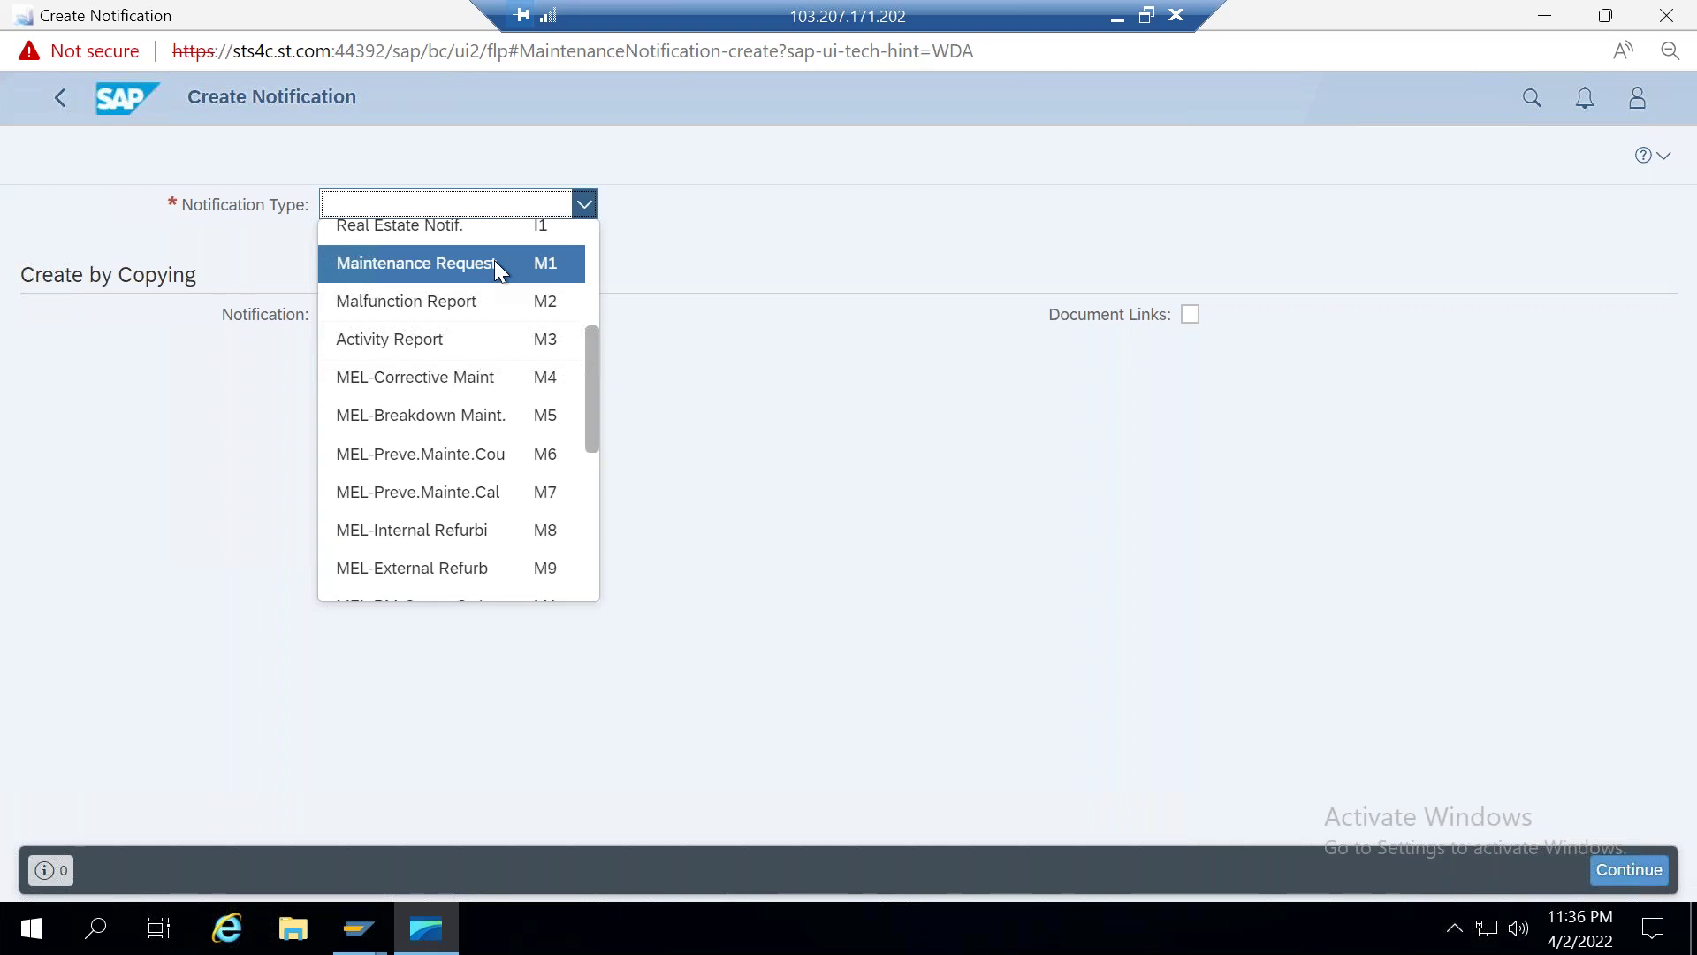
click(495, 261)
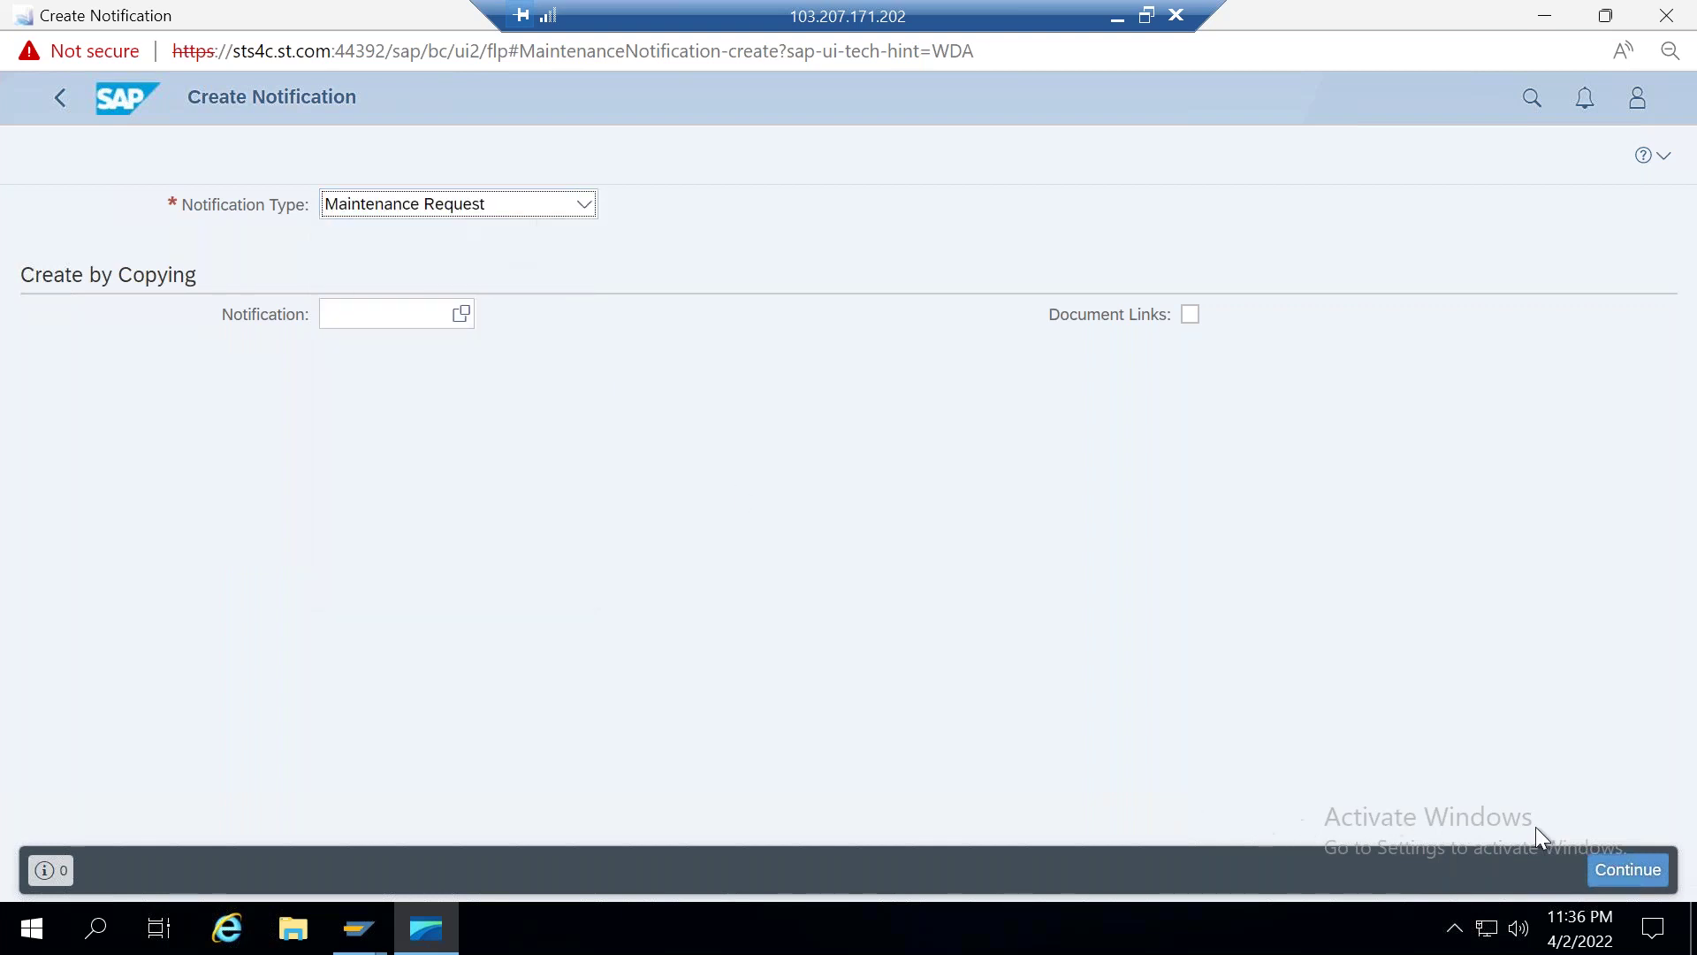
click(1616, 869)
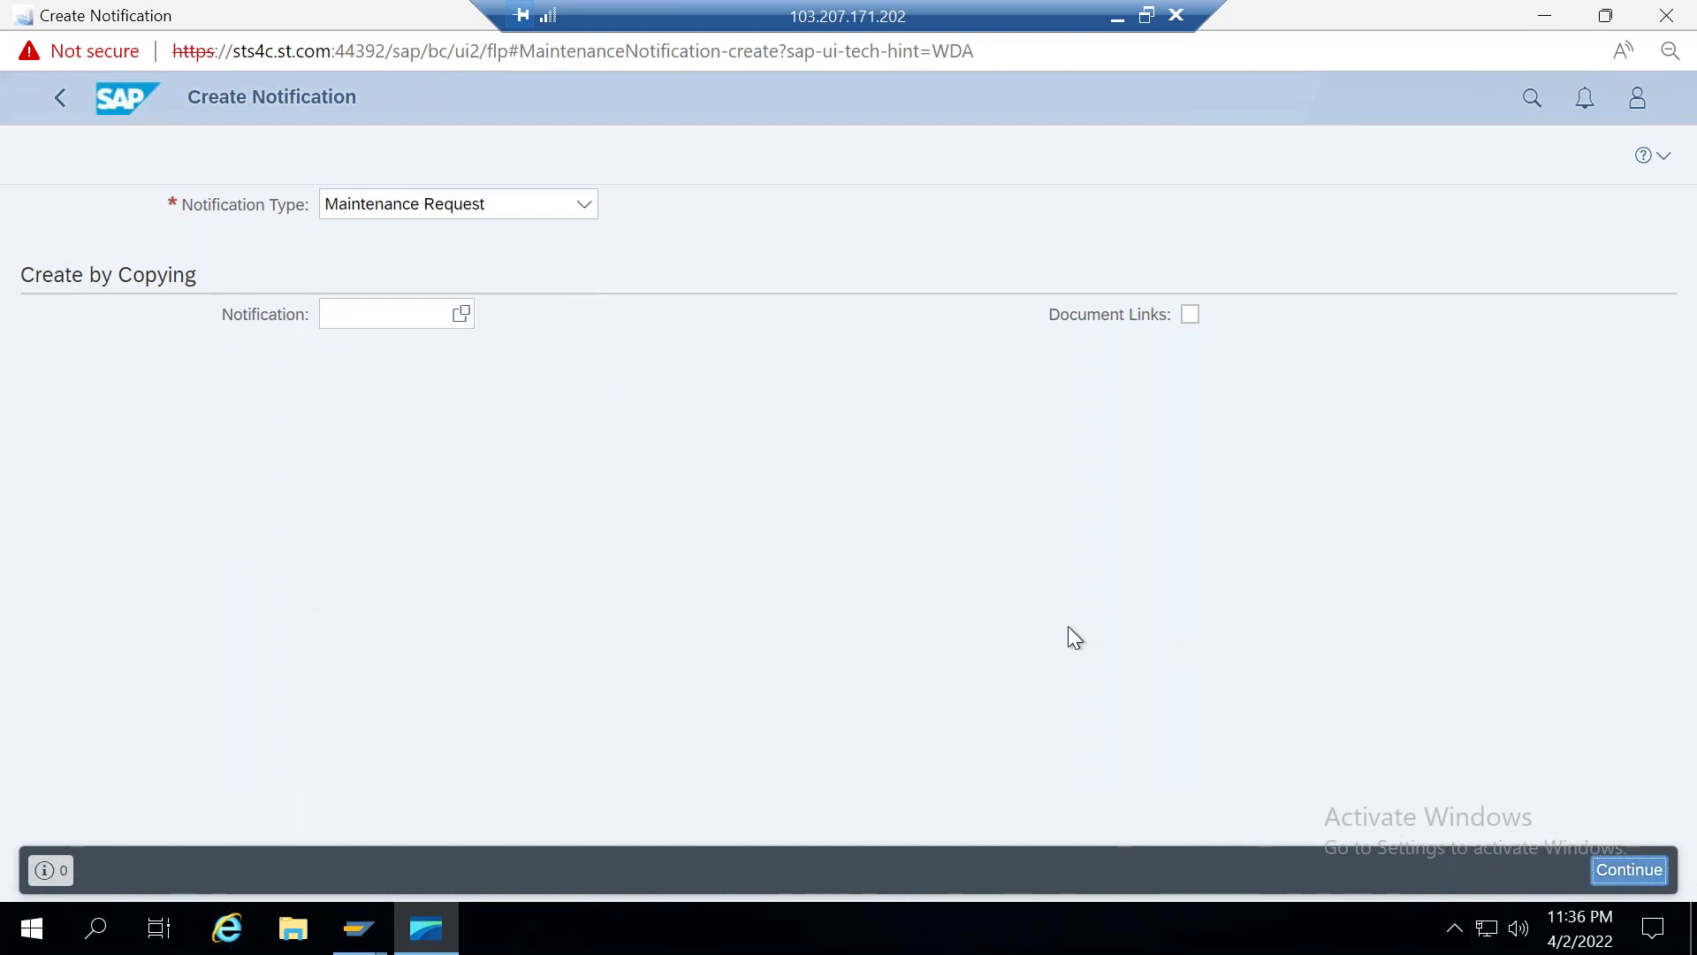
Step: Enter "Split AC is not working" as the notification's long text
click(415, 402)
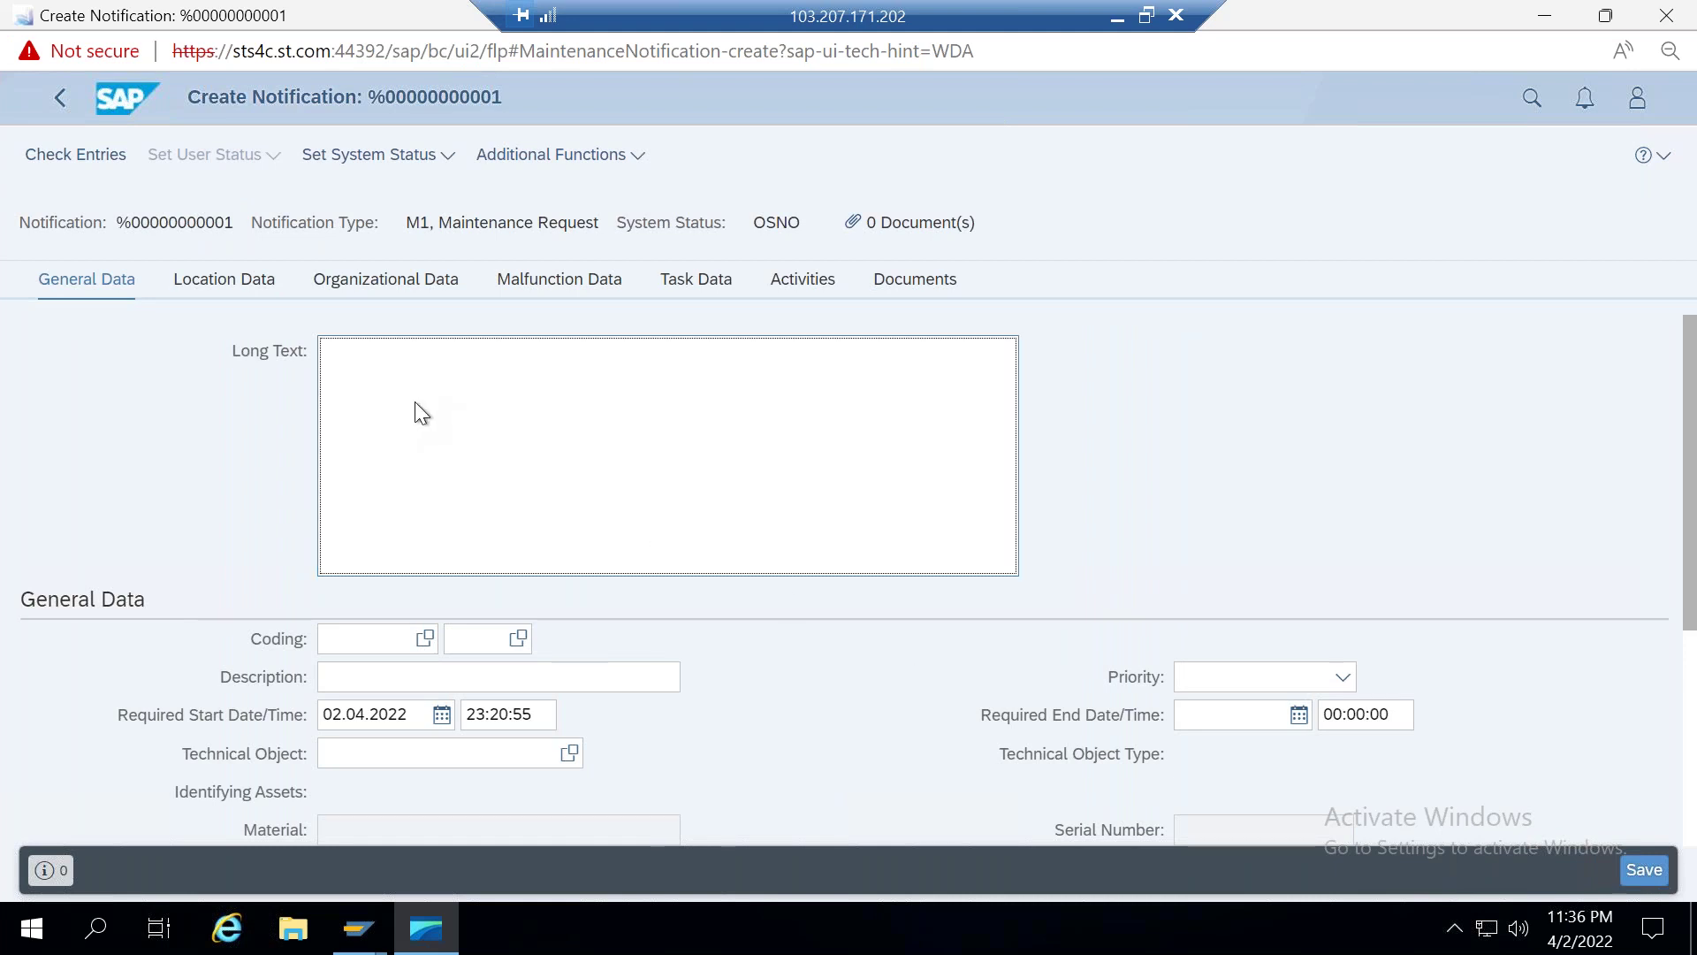
text(Split AC is not working)
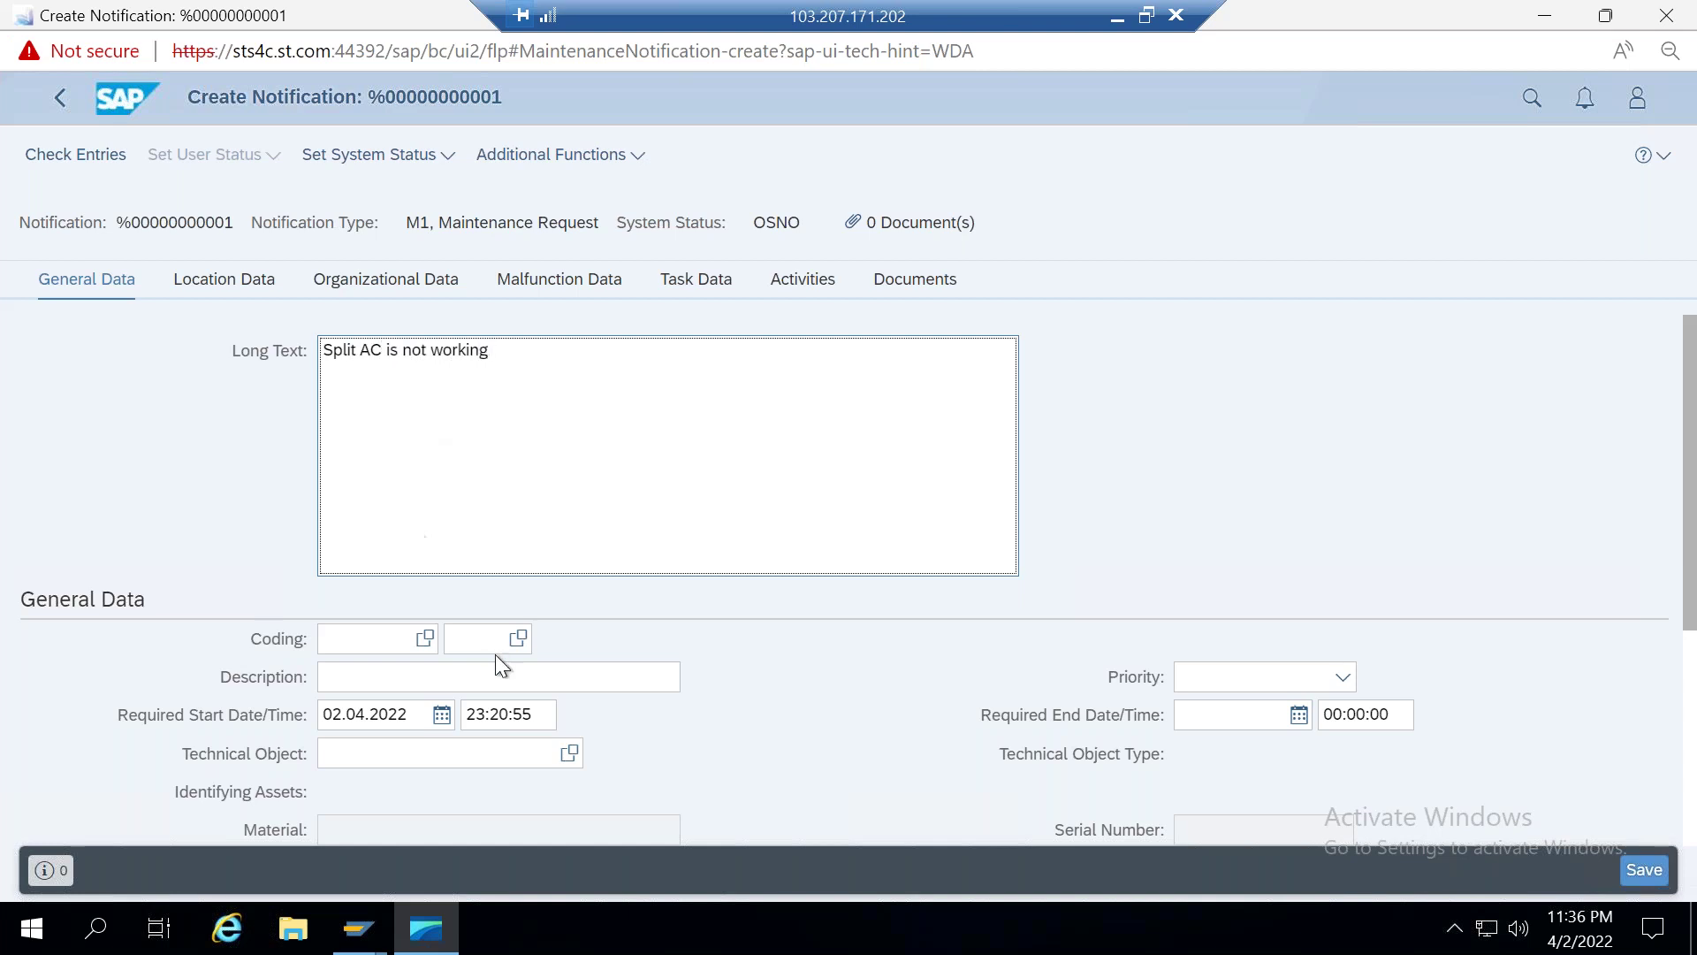
Step: Set the notification's coding to code group QM-COD, code 0002 (Product Complaint)
click(424, 639)
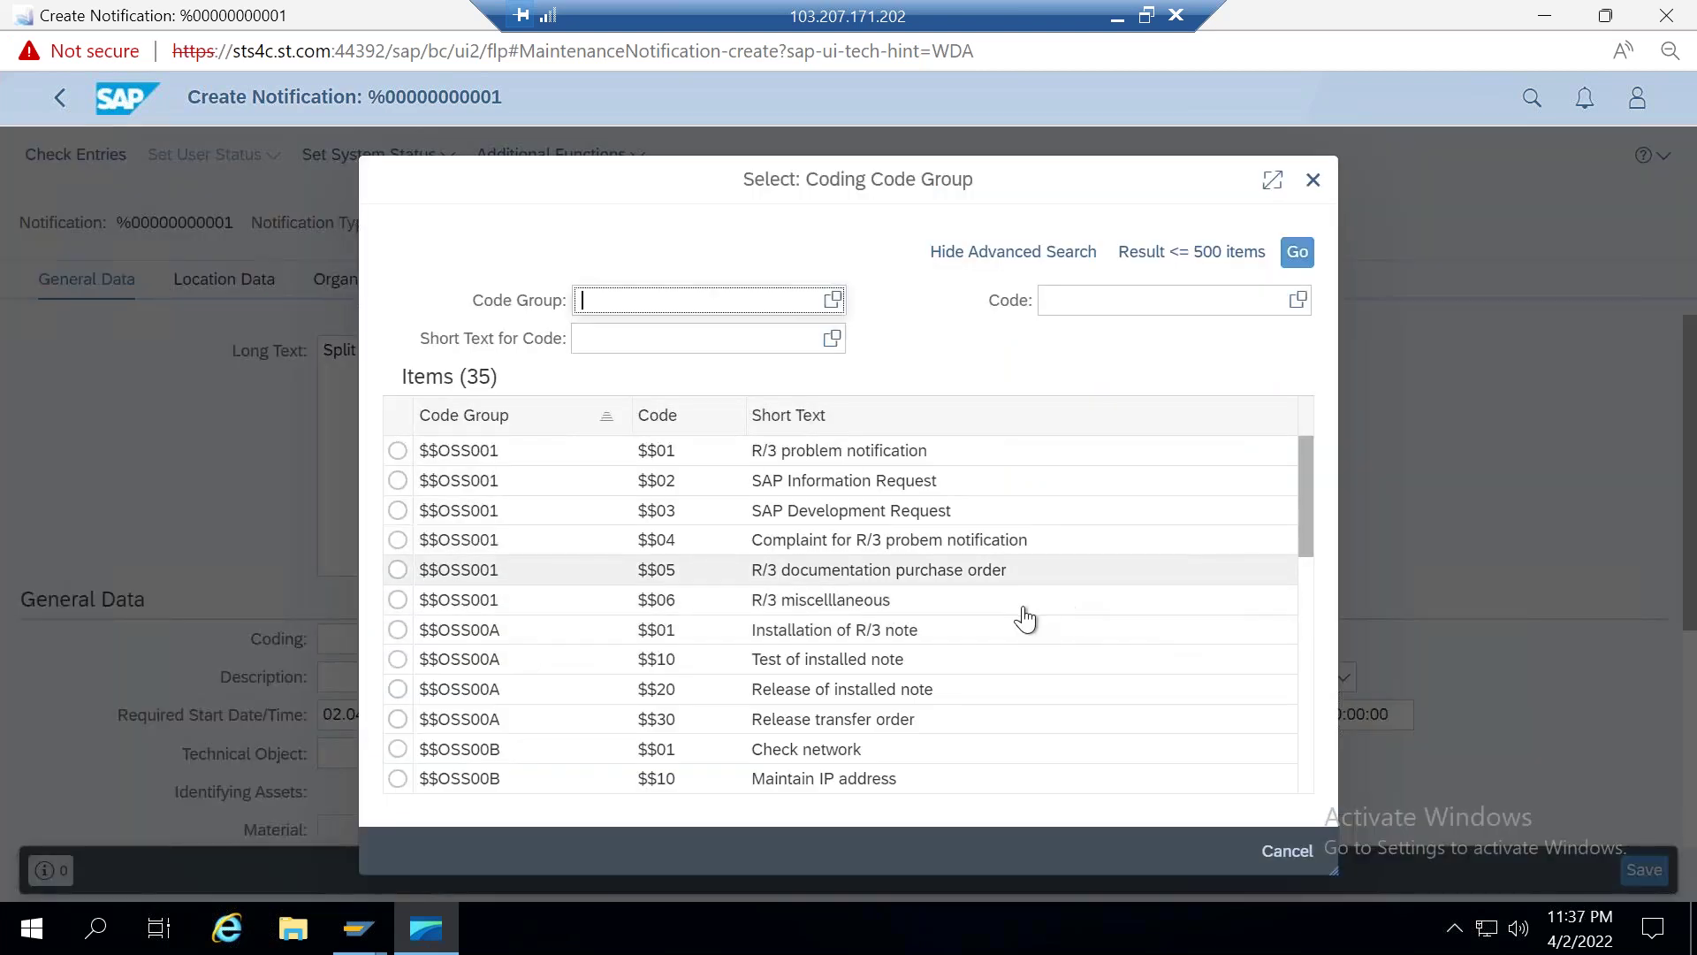
scroll(907, 608, down, 3)
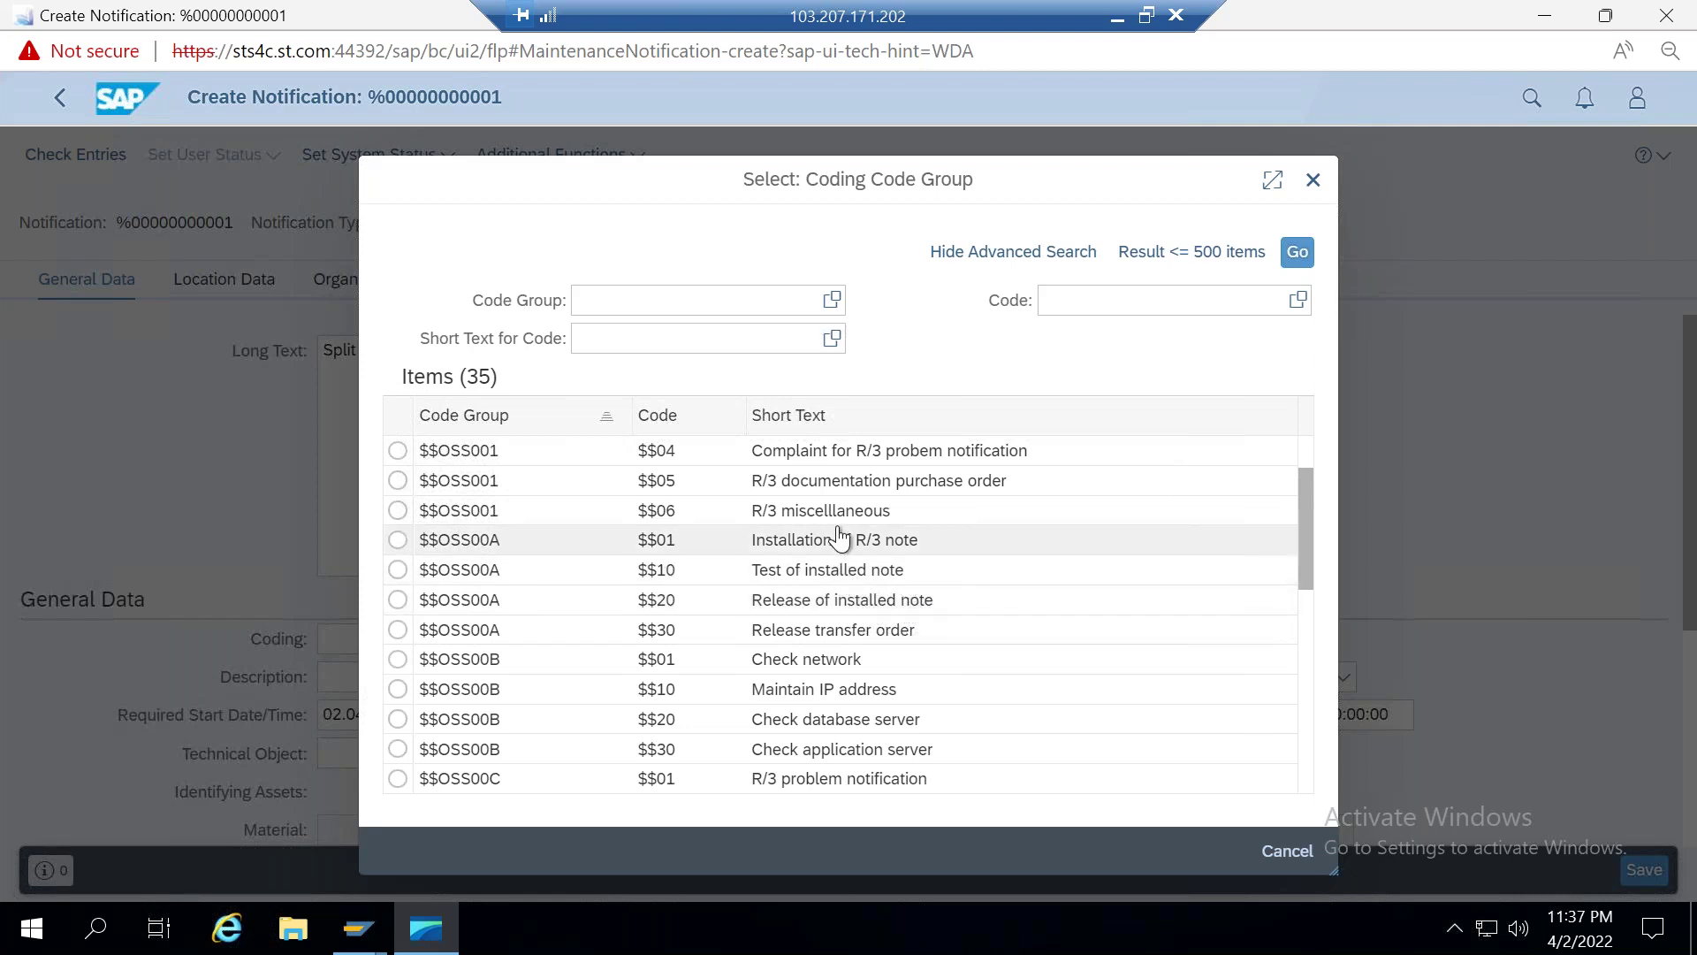
scroll(838, 537, down, 1)
scroll(837, 543, down, 1)
scroll(837, 547, down, 2)
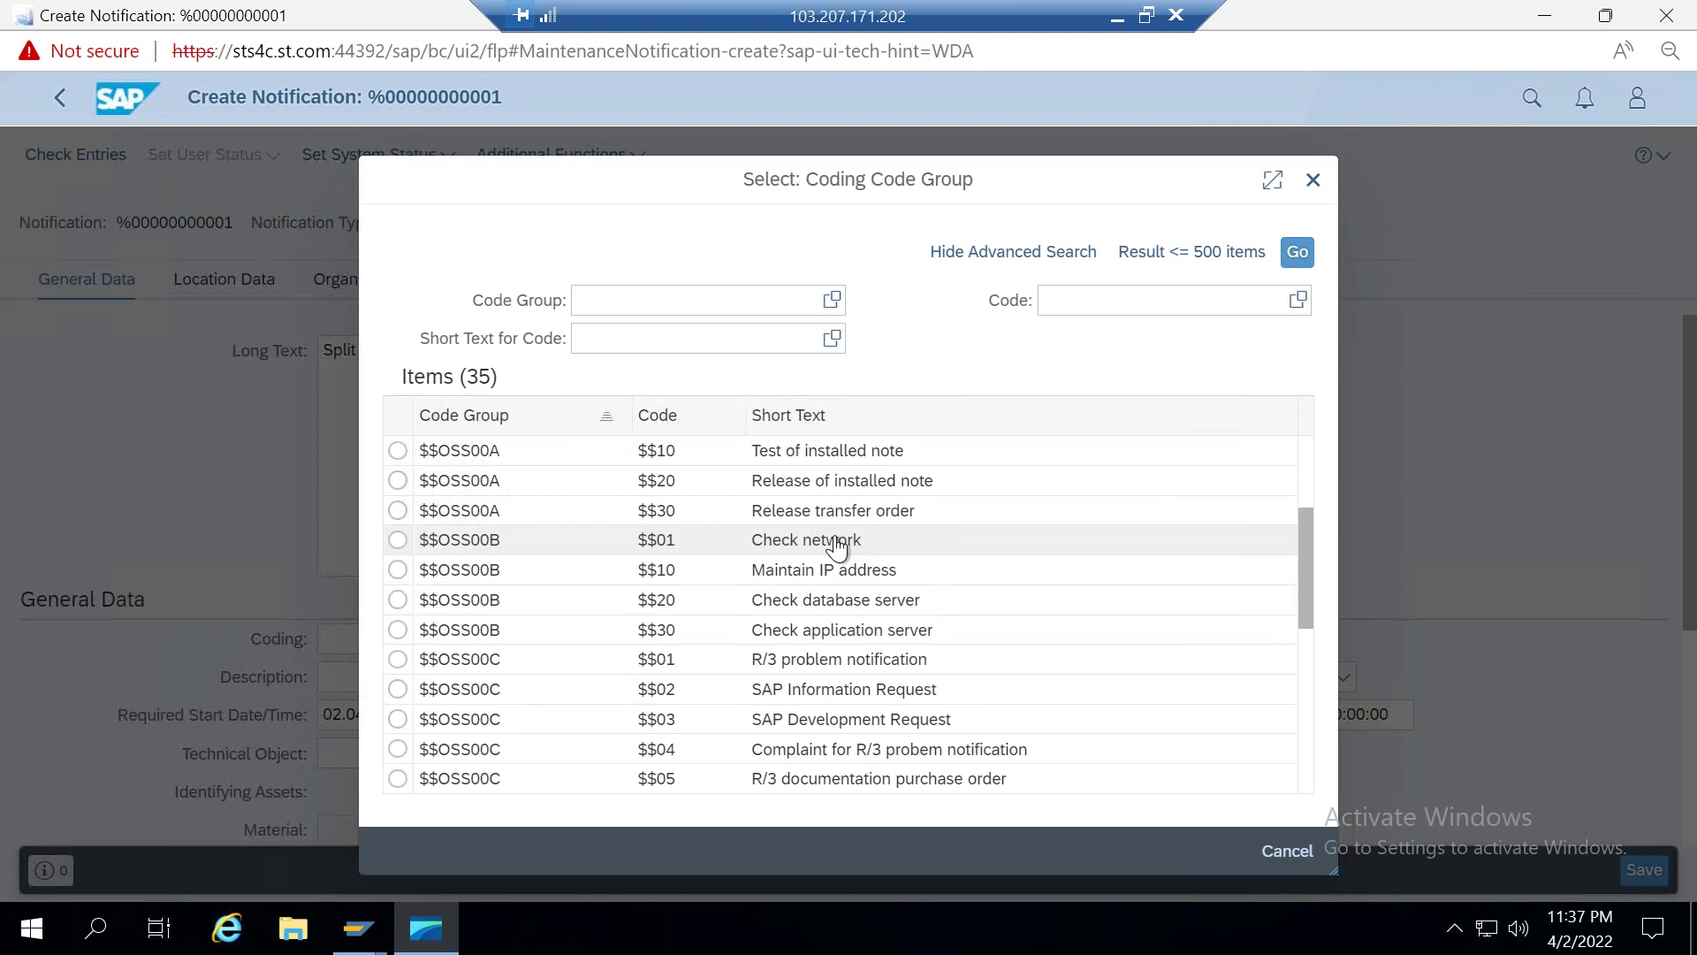
scroll(837, 546, down, 3)
scroll(837, 546, down, 3)
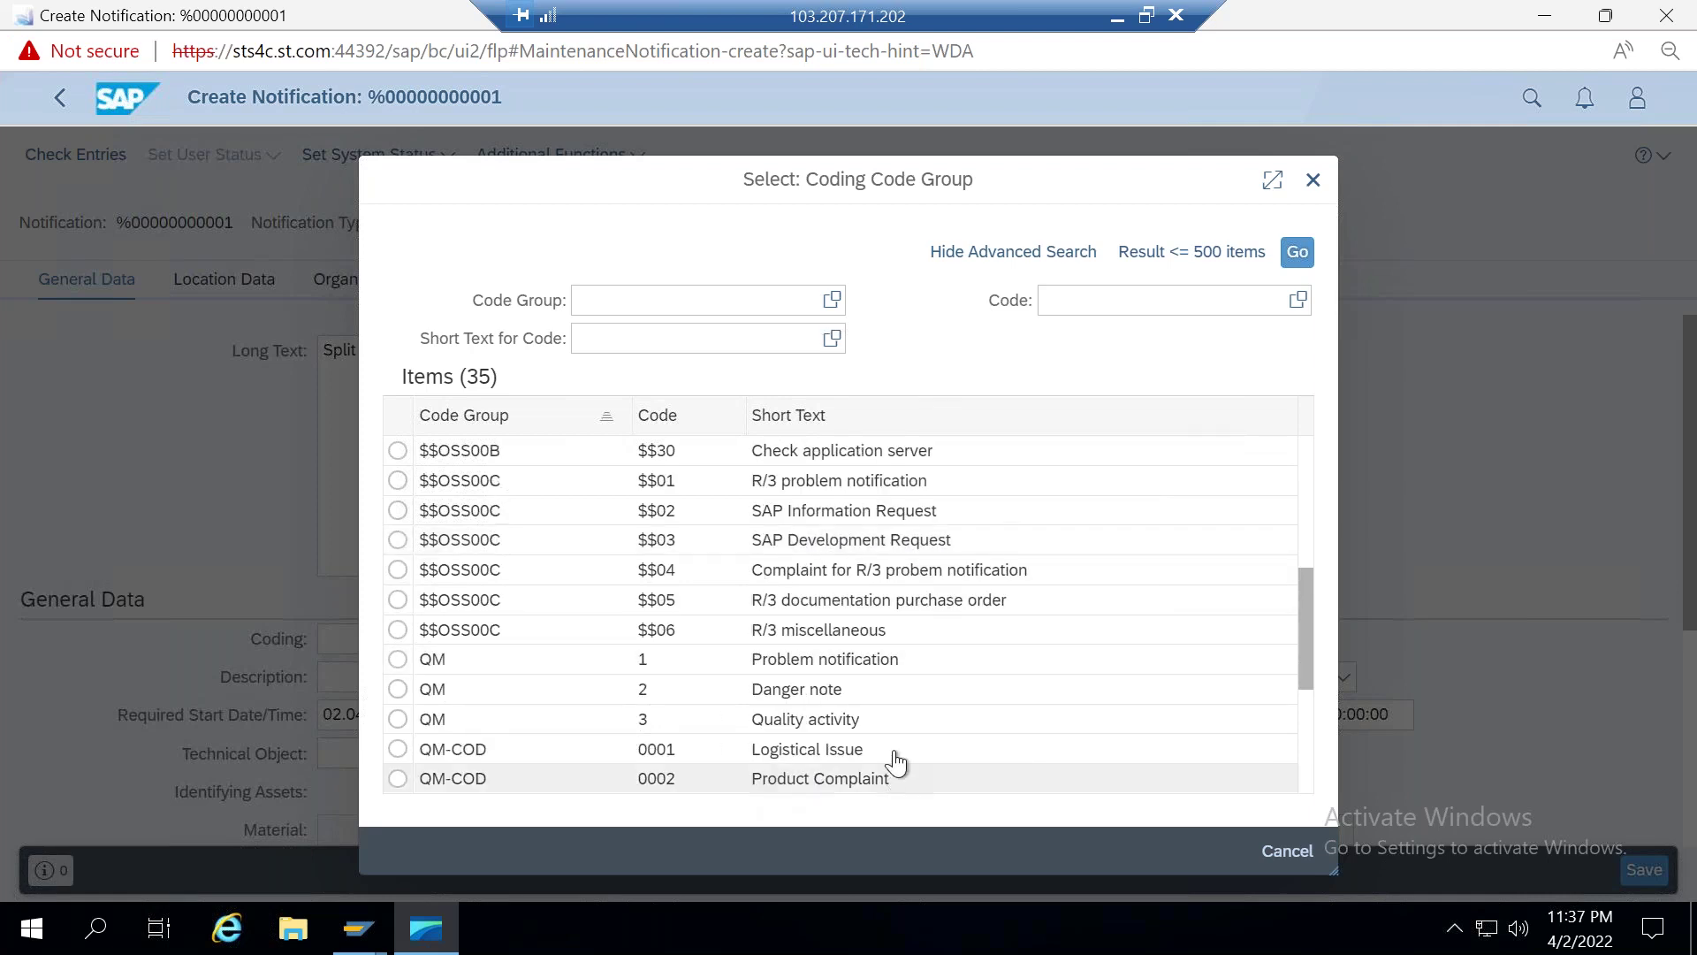
click(397, 778)
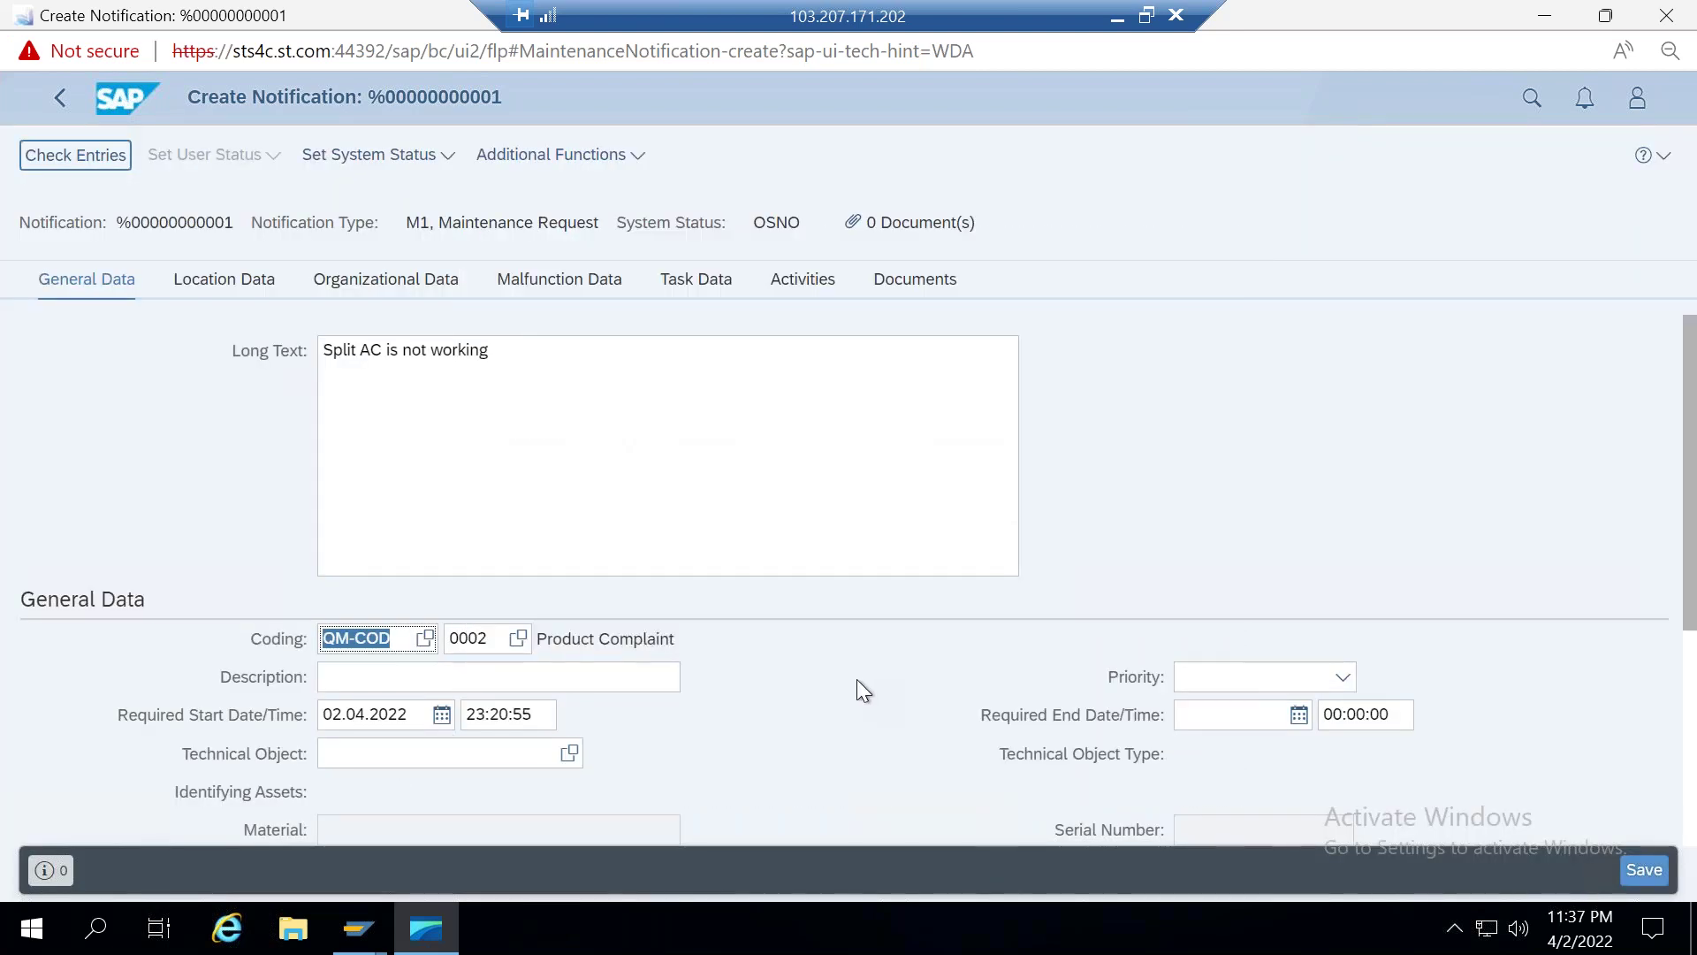
Step: Enter "Split AC not working" as the notification's description and set its priority to 2-High
click(1343, 677)
click(570, 685)
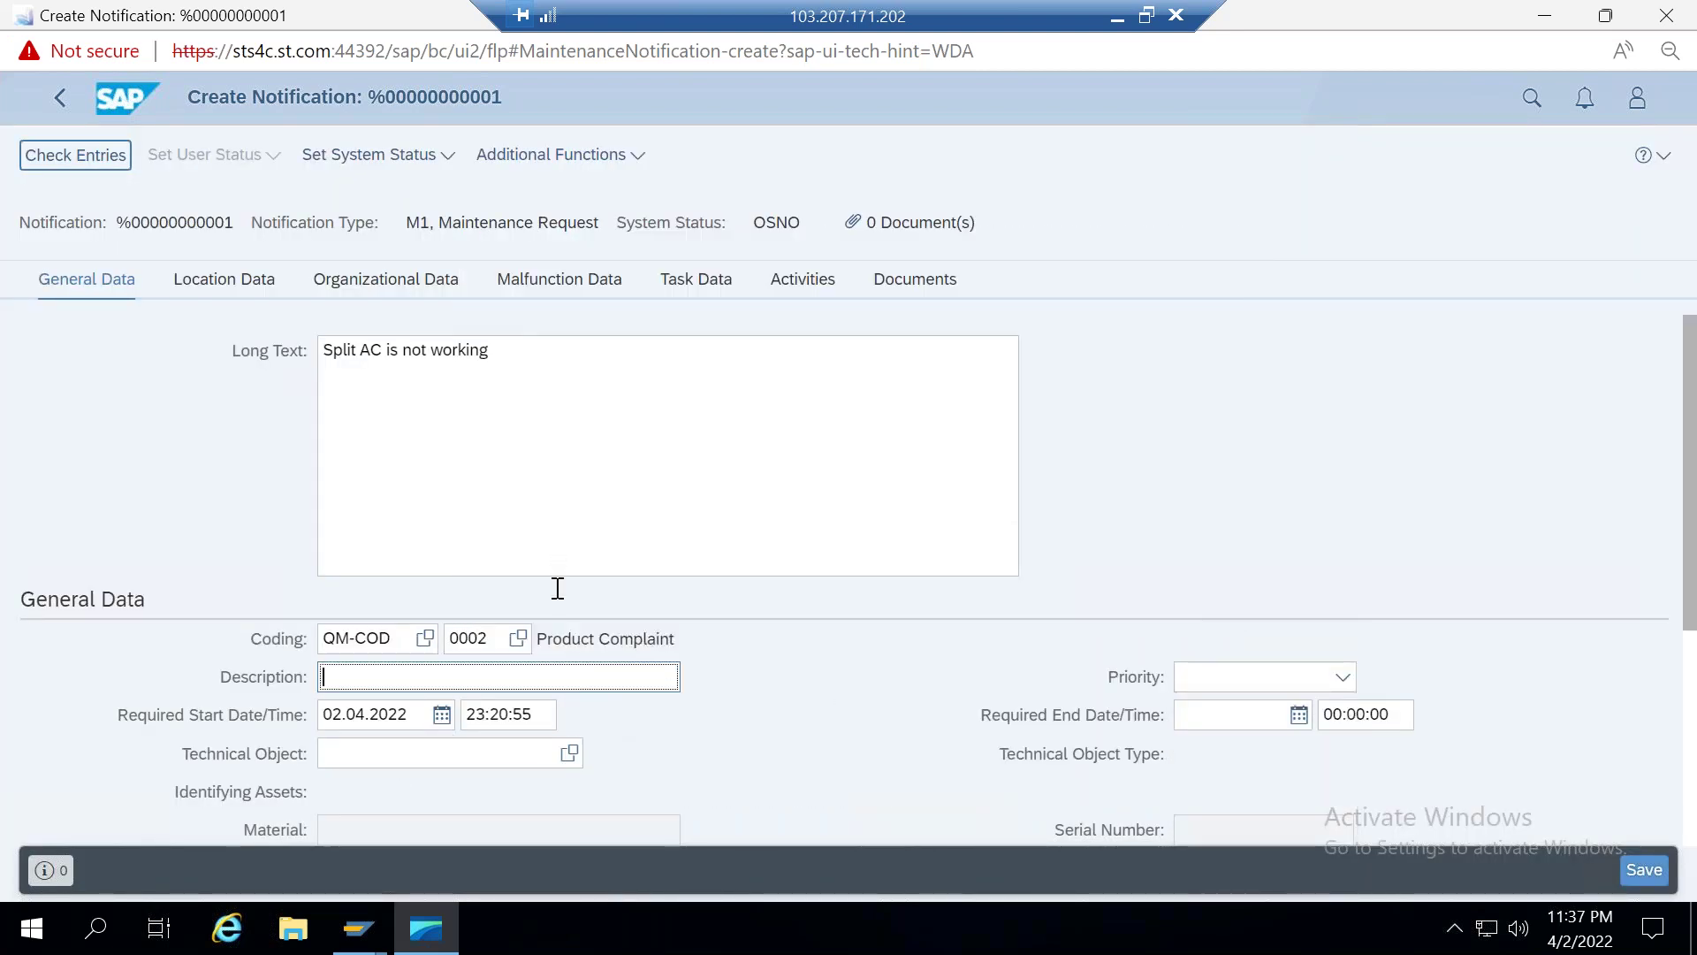
text(Sp)
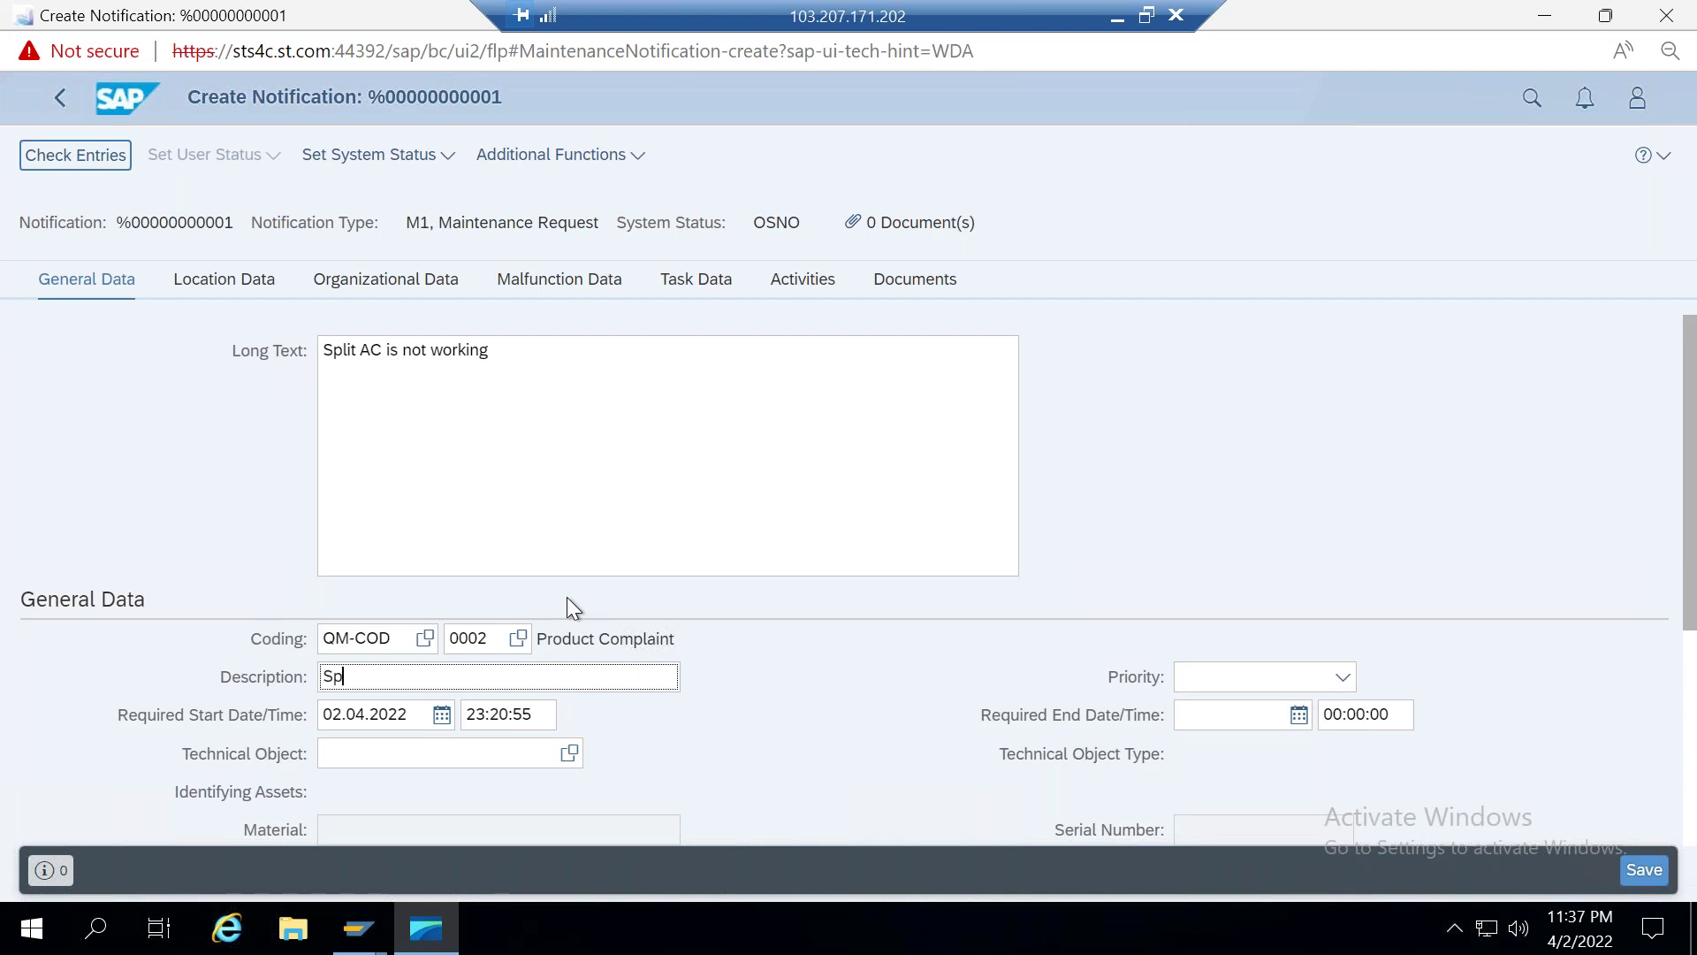
text(lit AC not working)
key(Return)
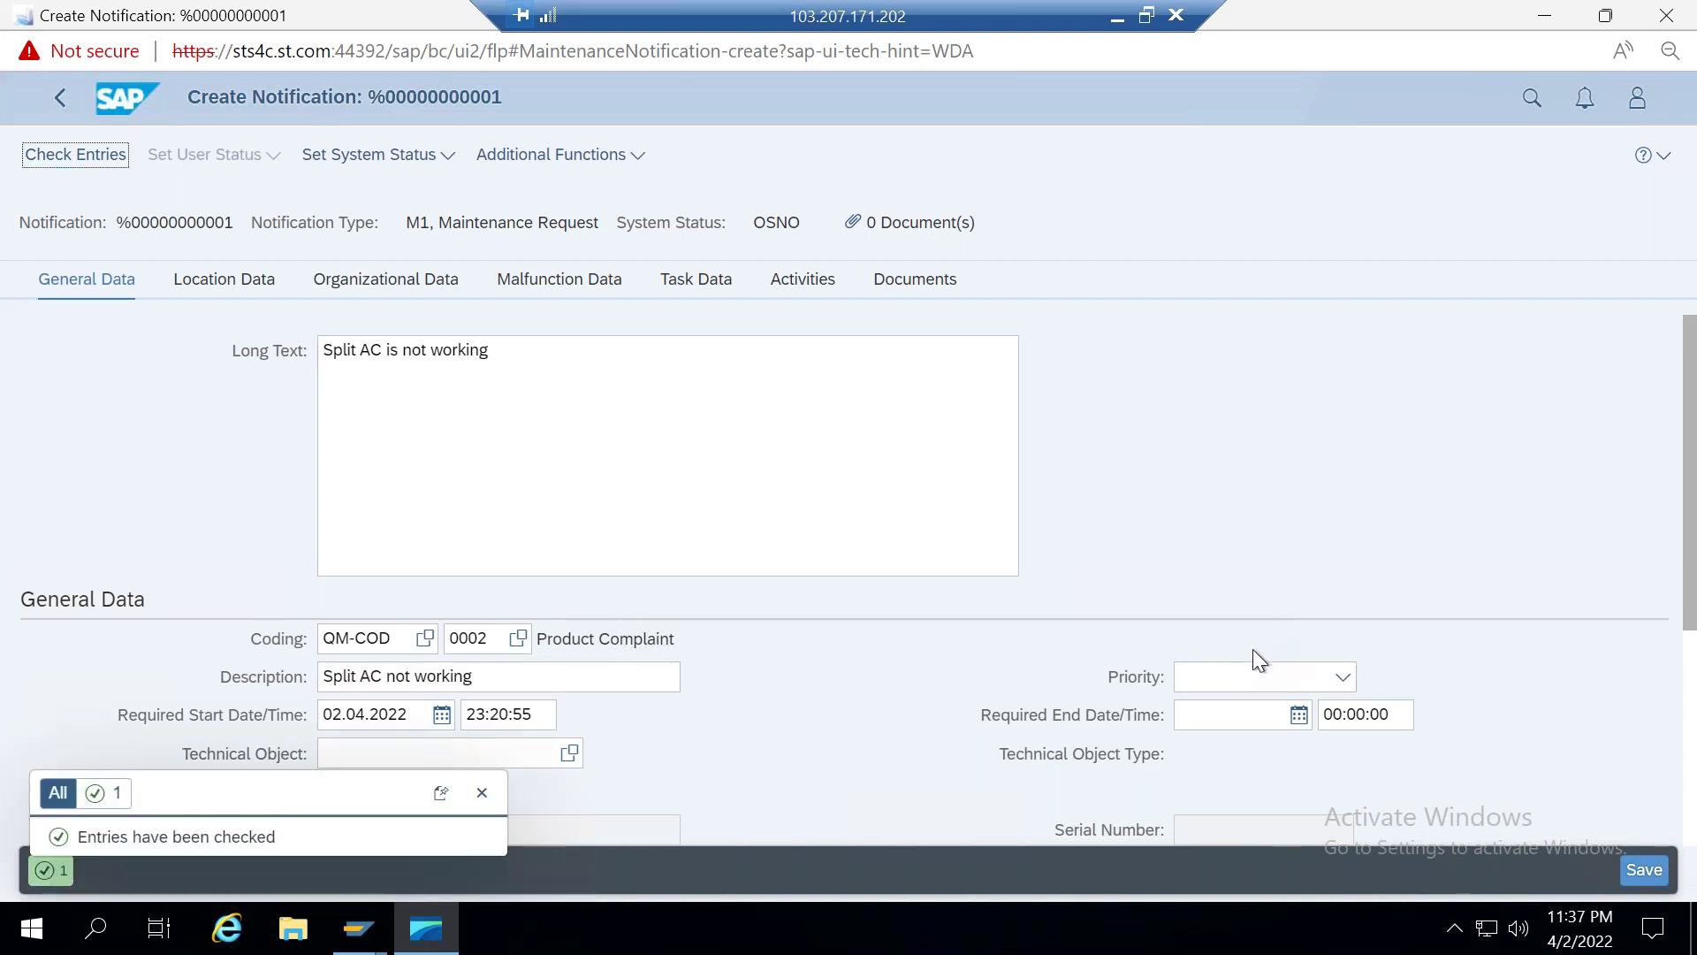
click(1256, 675)
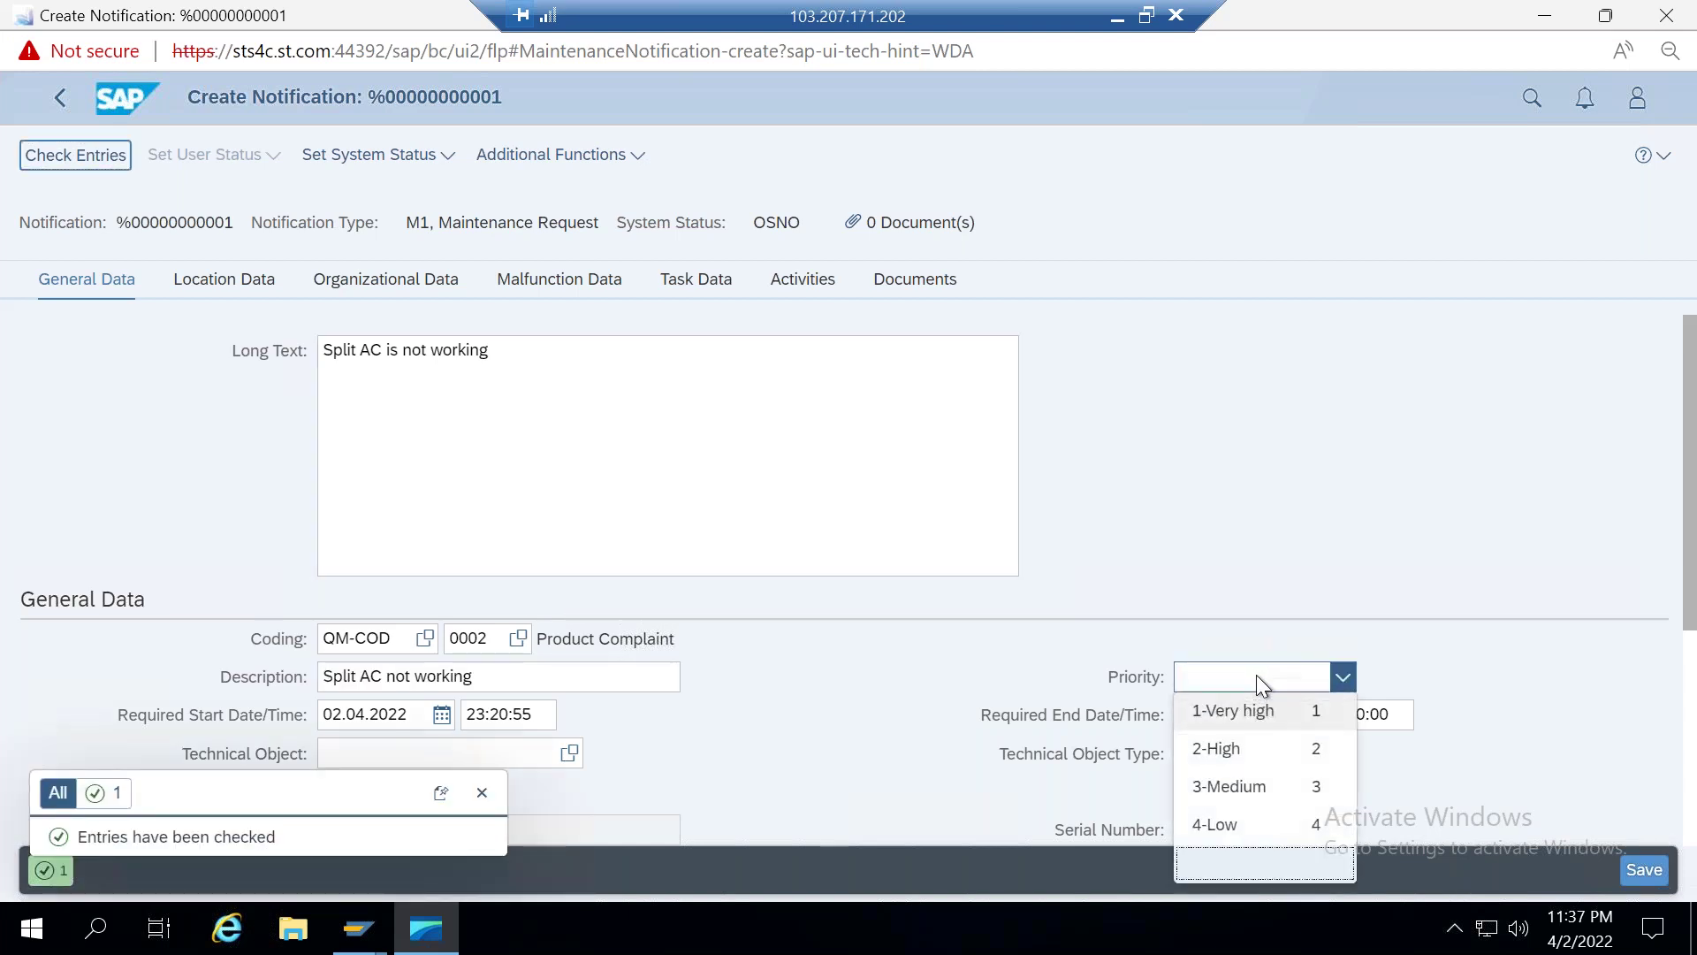
click(1235, 749)
Step: Open the technical object selection for the notification and restrict its search to equipment
drag(1689, 608, 1688, 649)
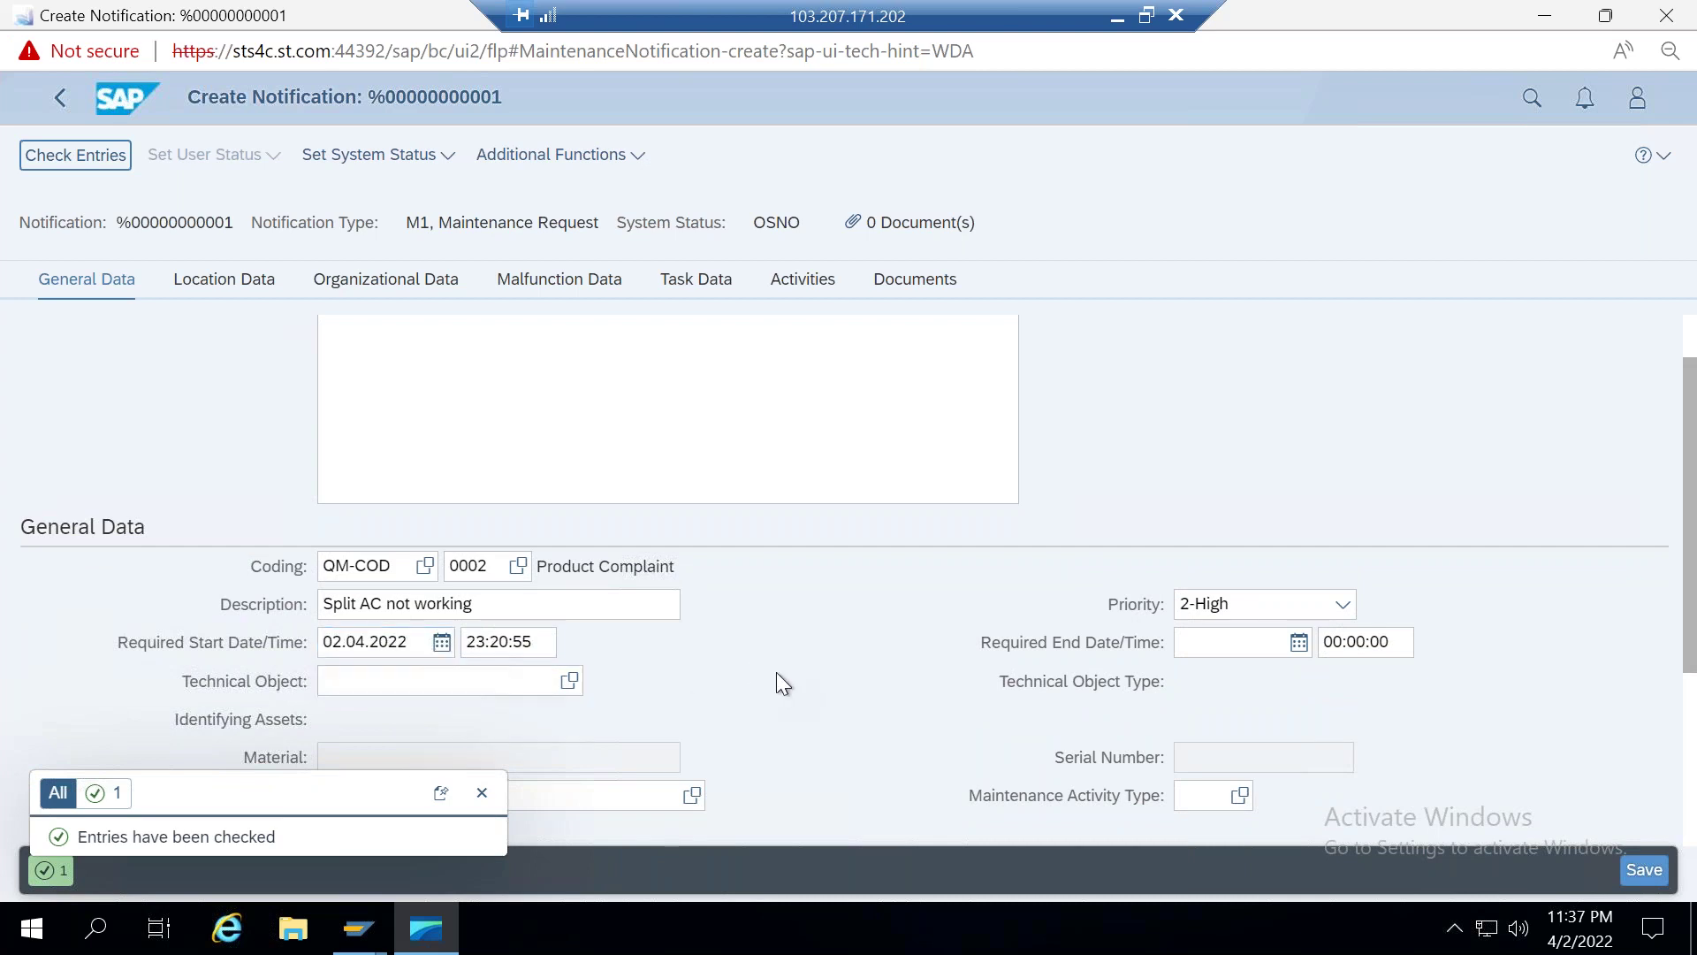
scroll(685, 672, down, 2)
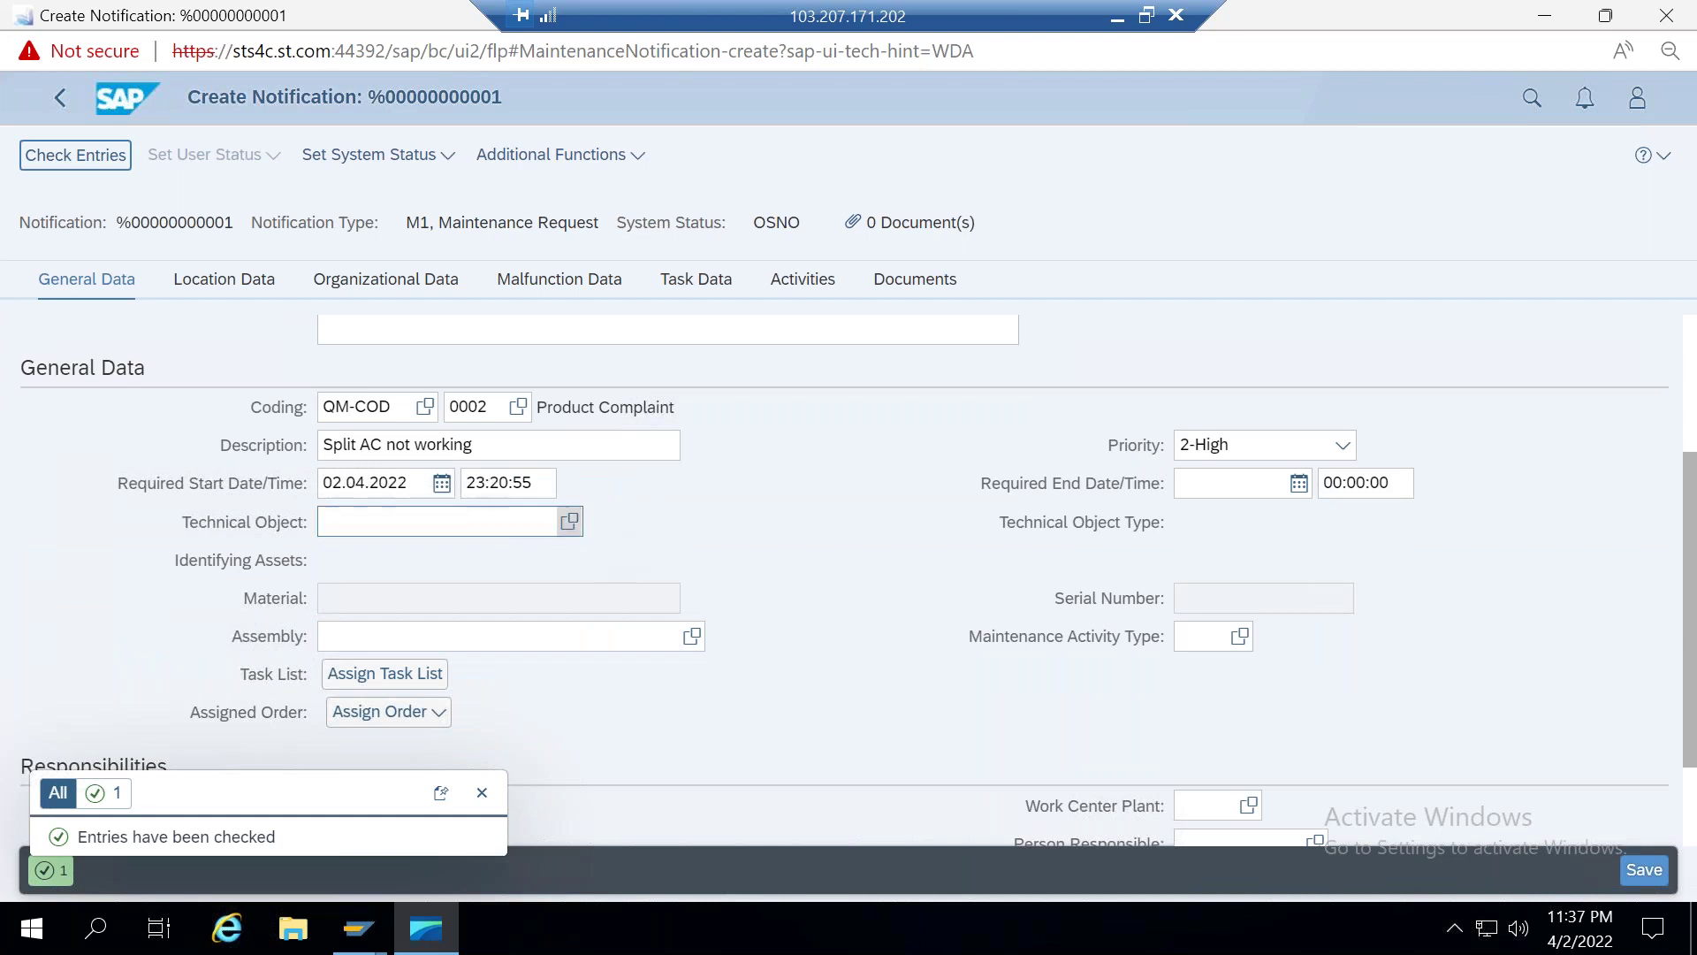
click(568, 521)
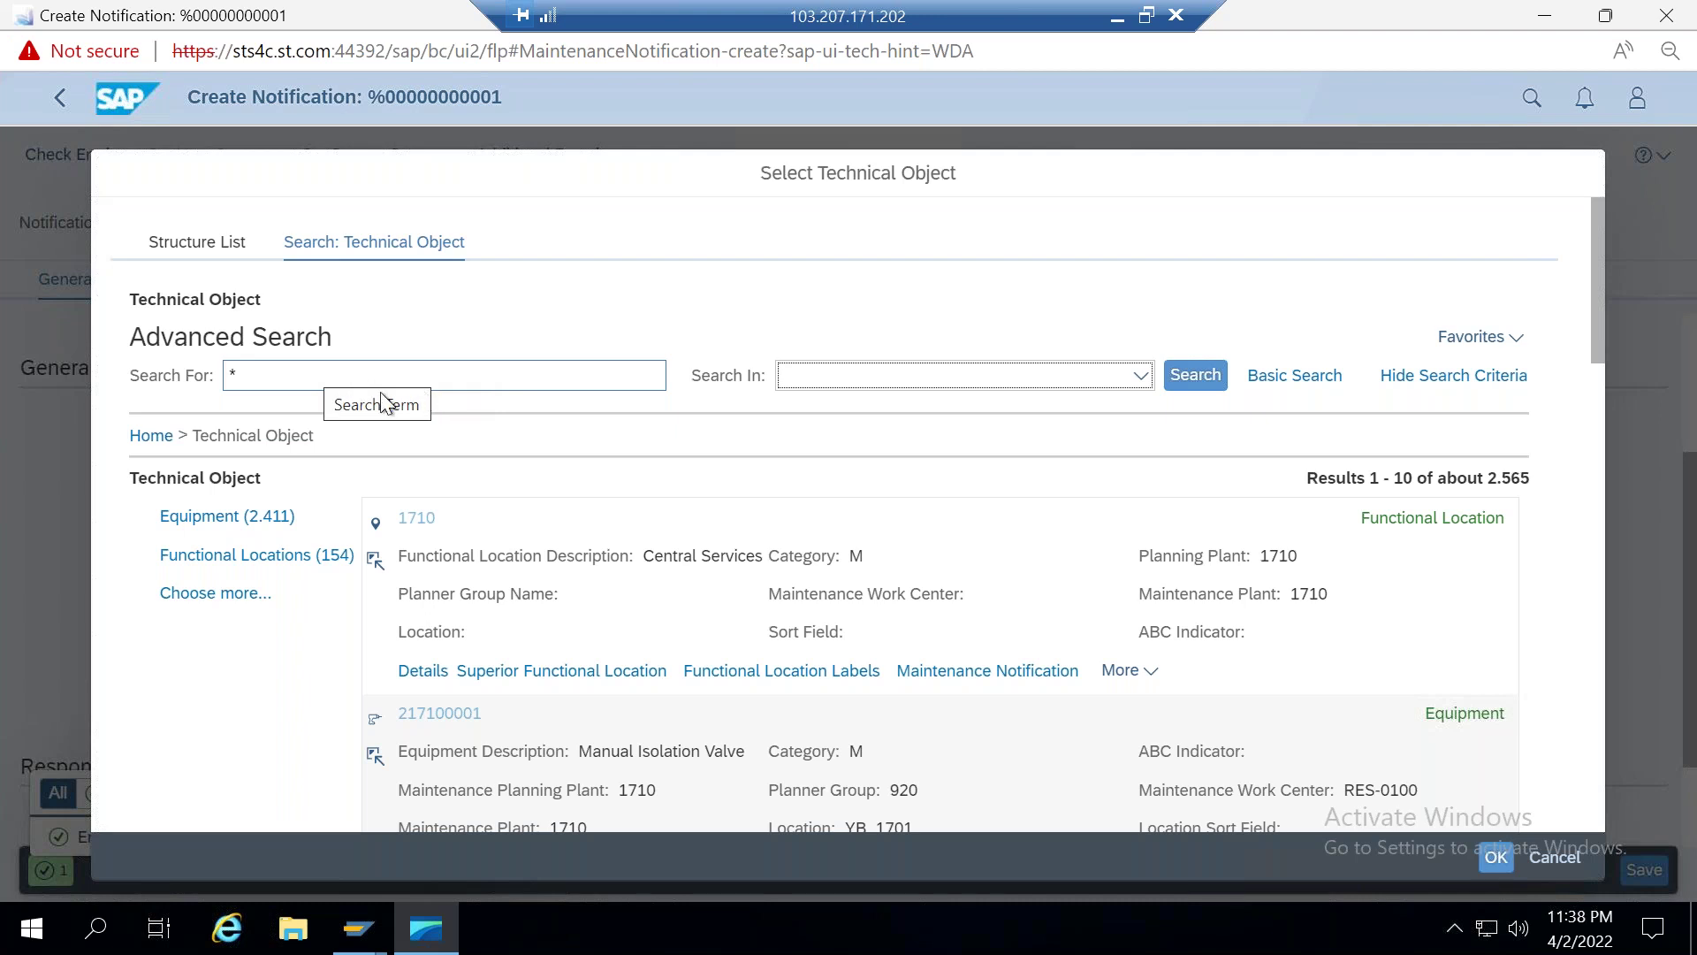
click(357, 379)
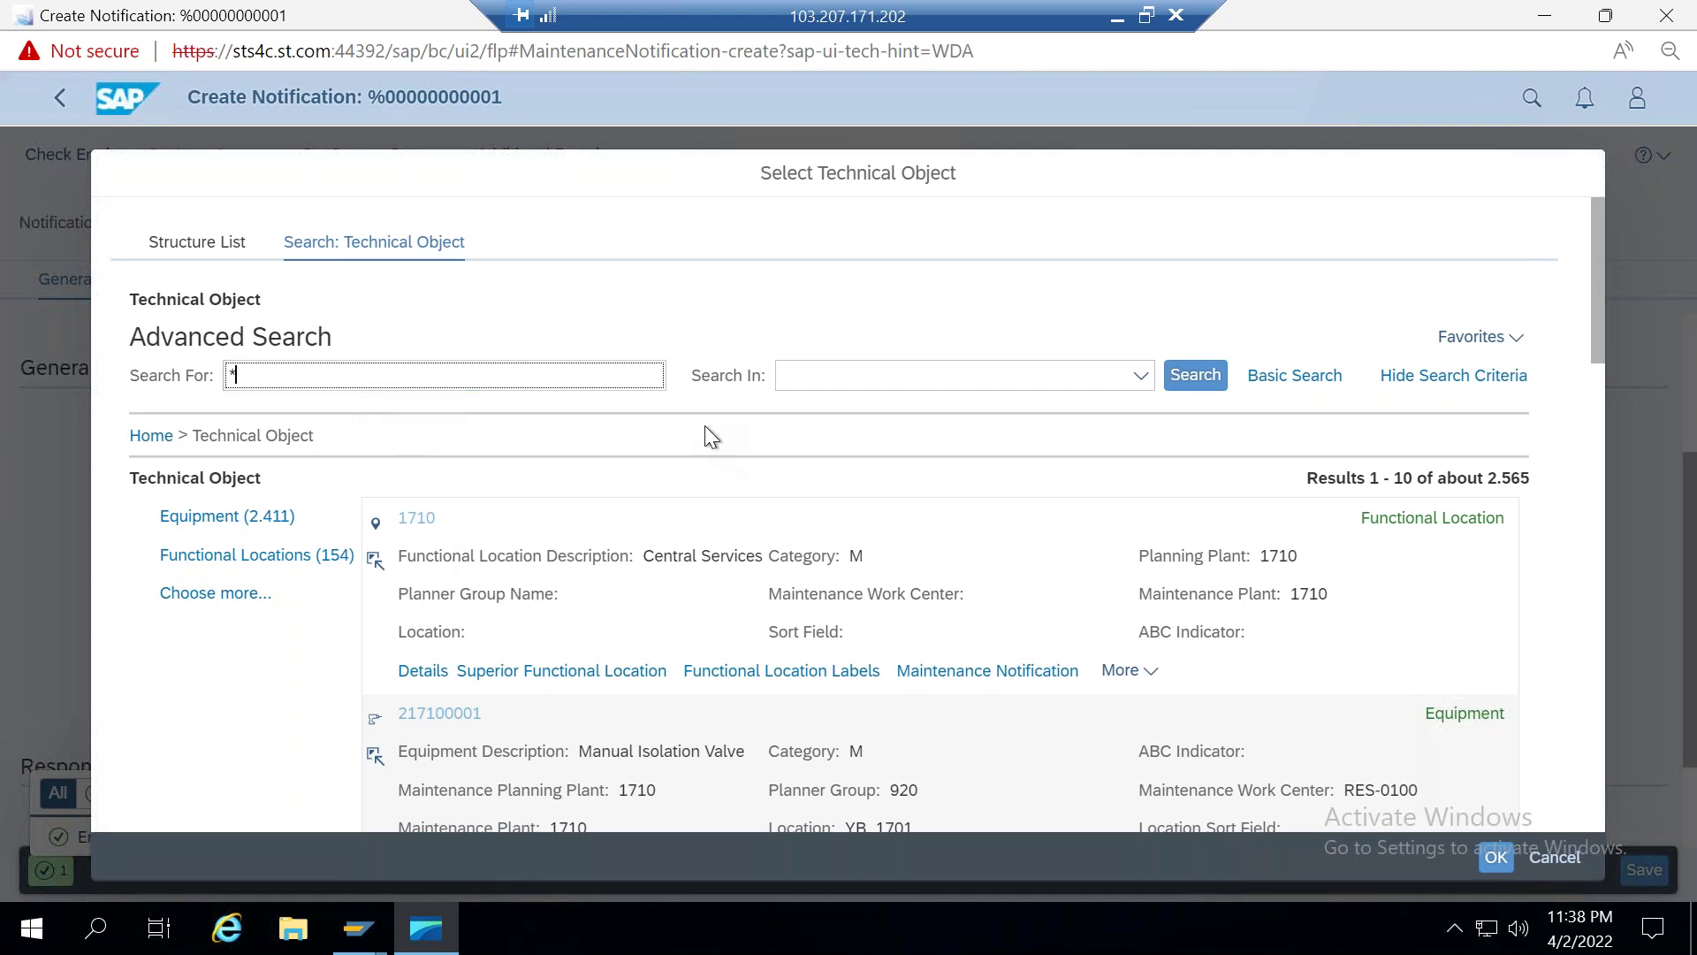
scroll(704, 426, down, 3)
scroll(702, 438, up, 3)
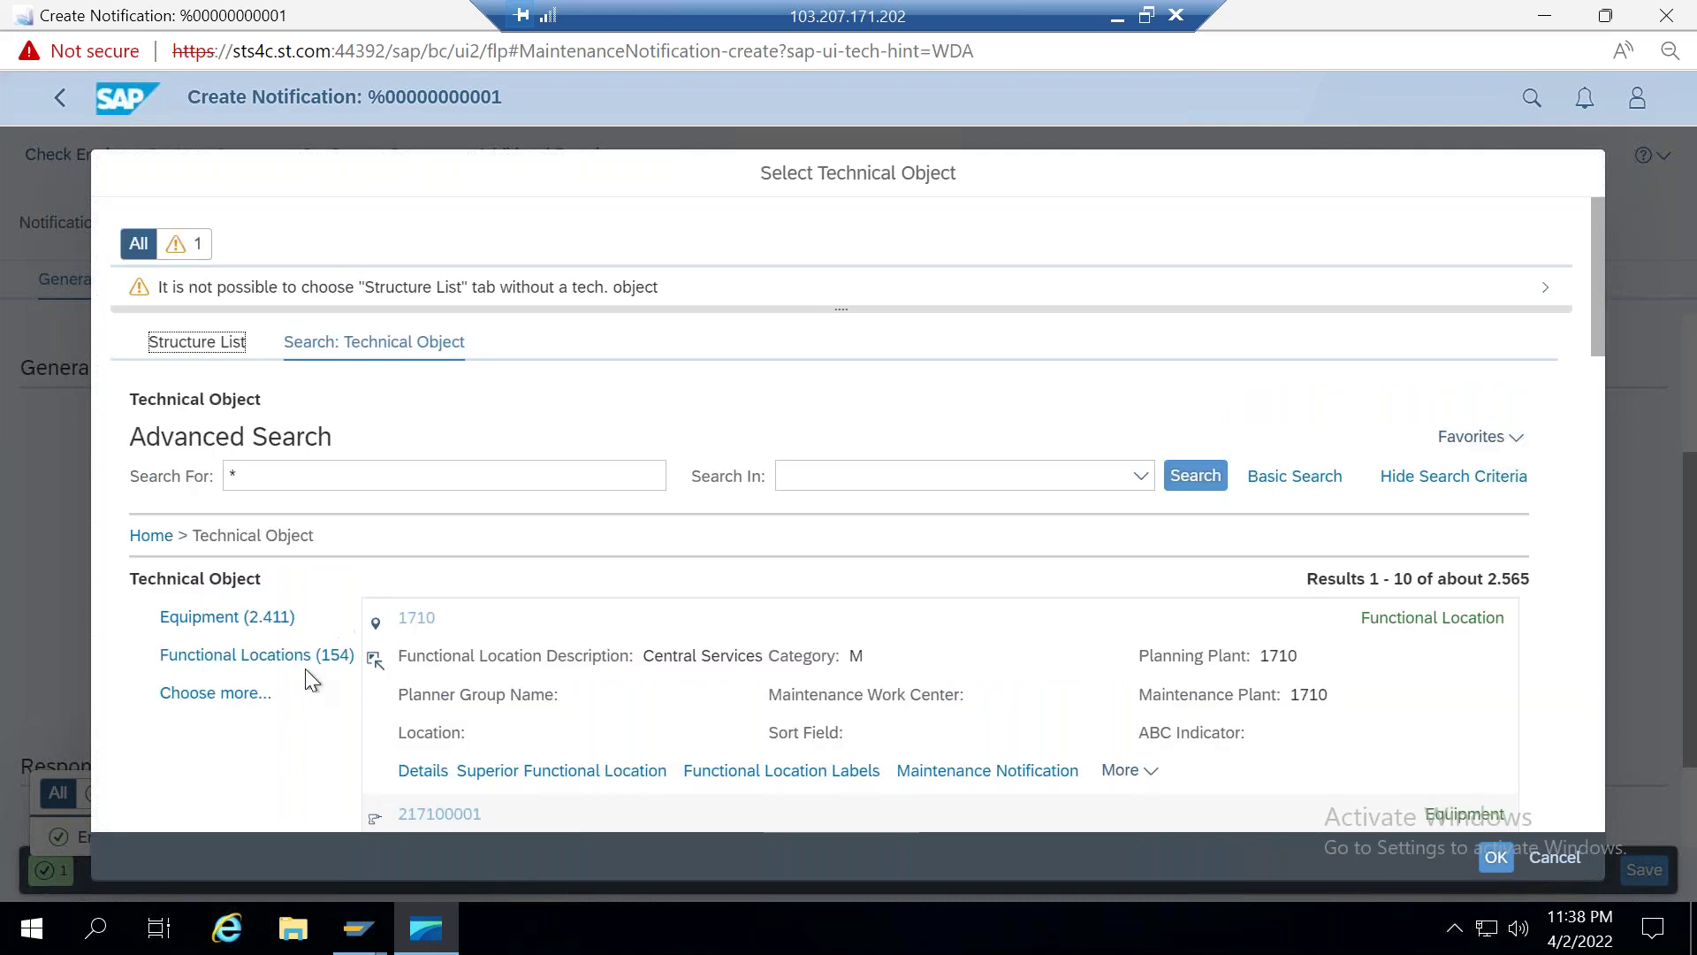
click(208, 616)
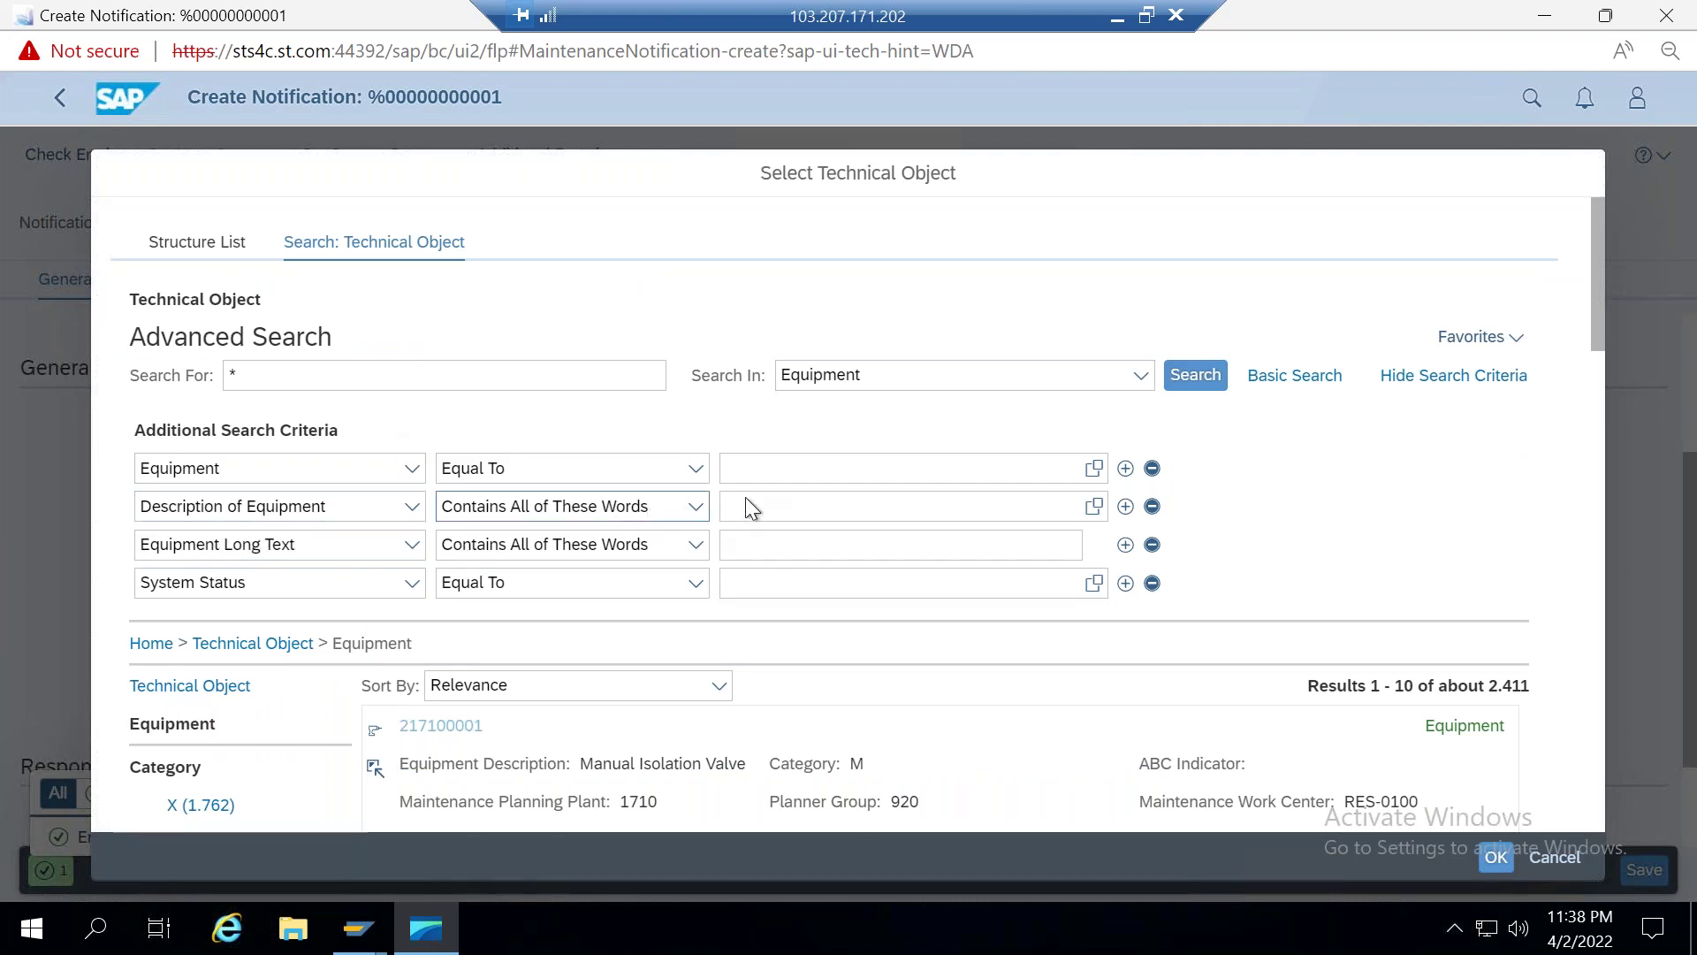
Step: Search for equipment whose description contains *split*AC*
click(776, 509)
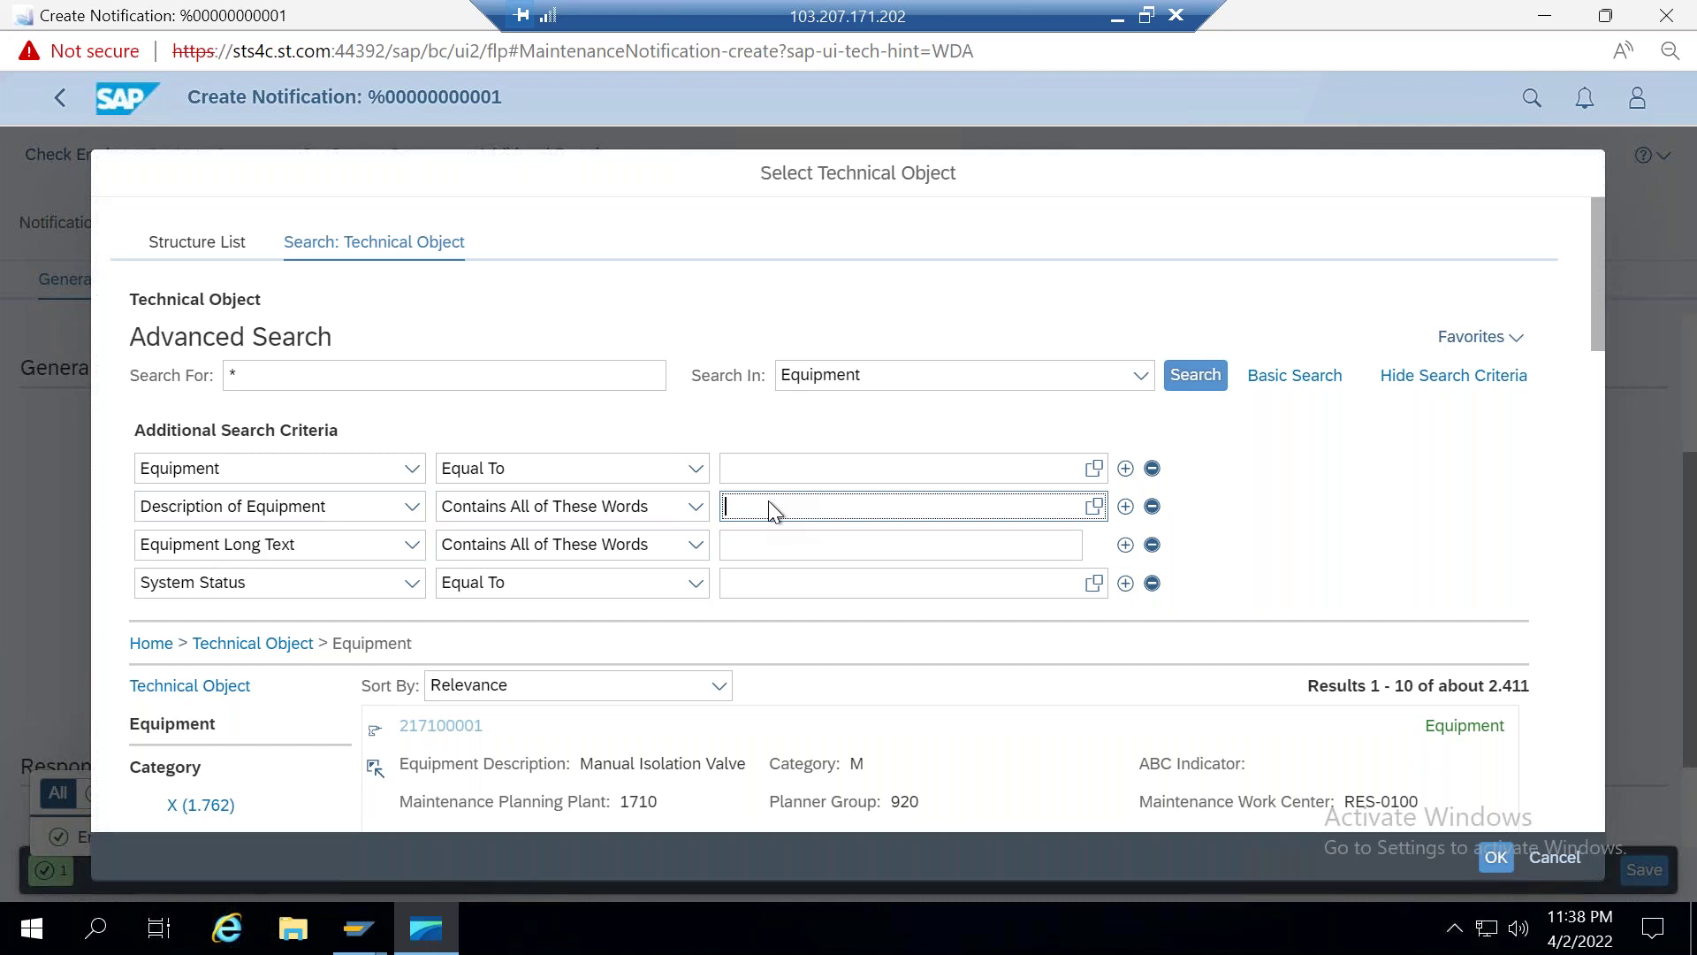
text(*s)
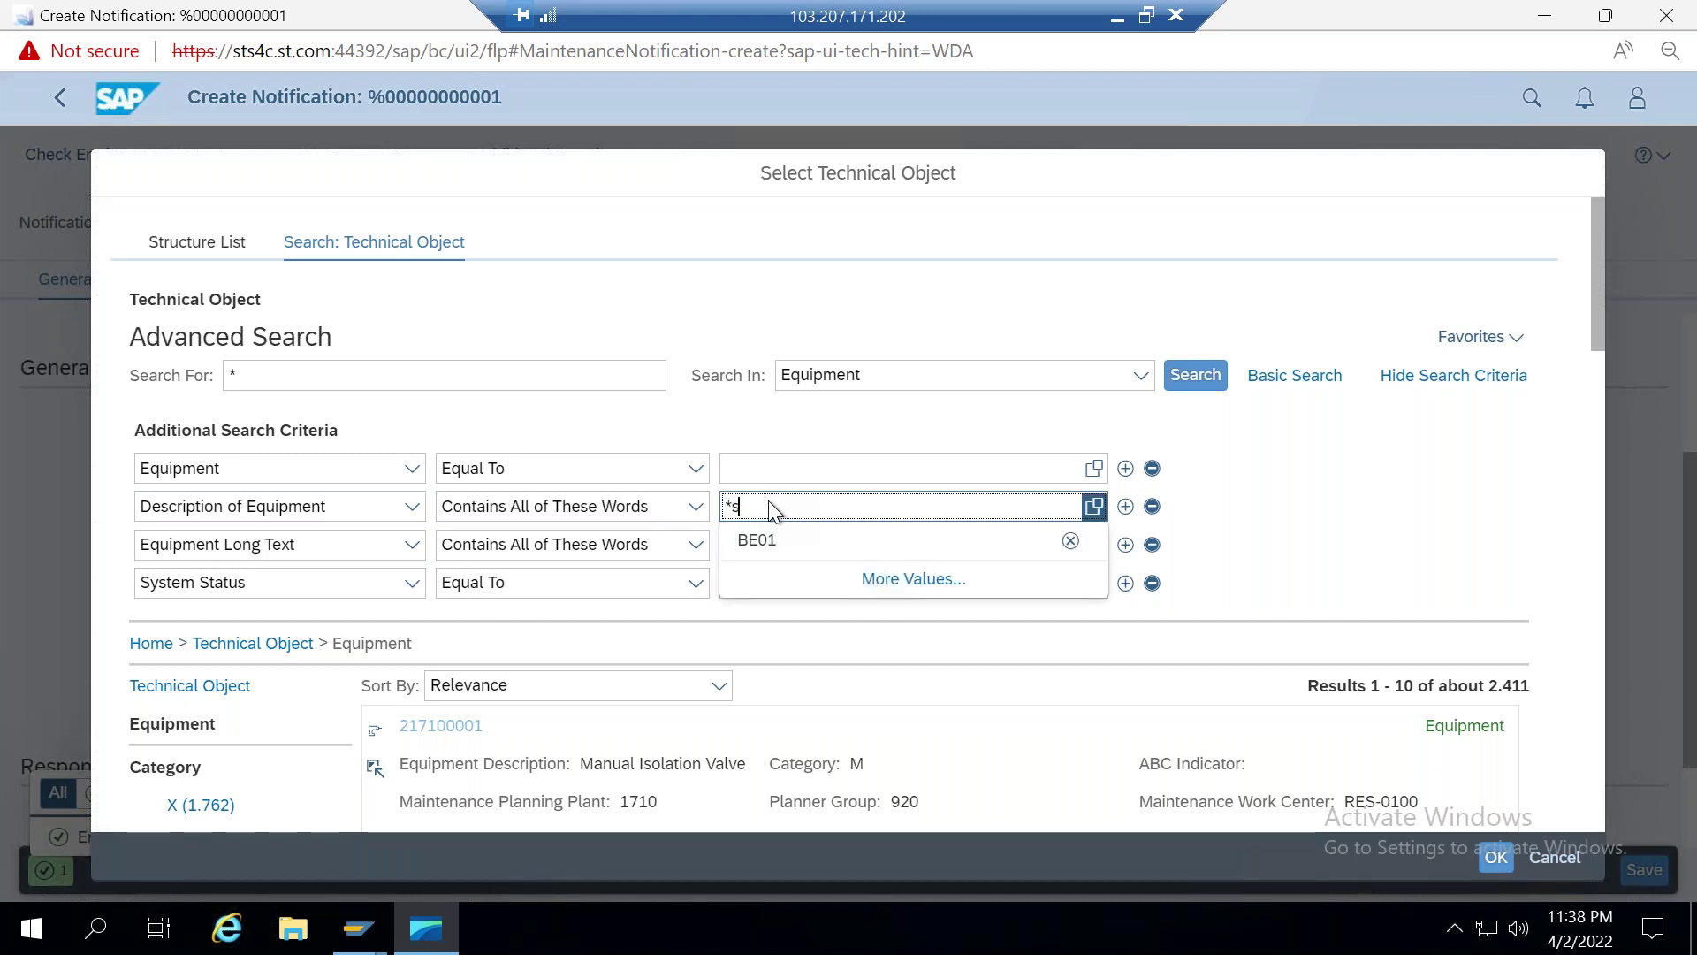
text(plit)
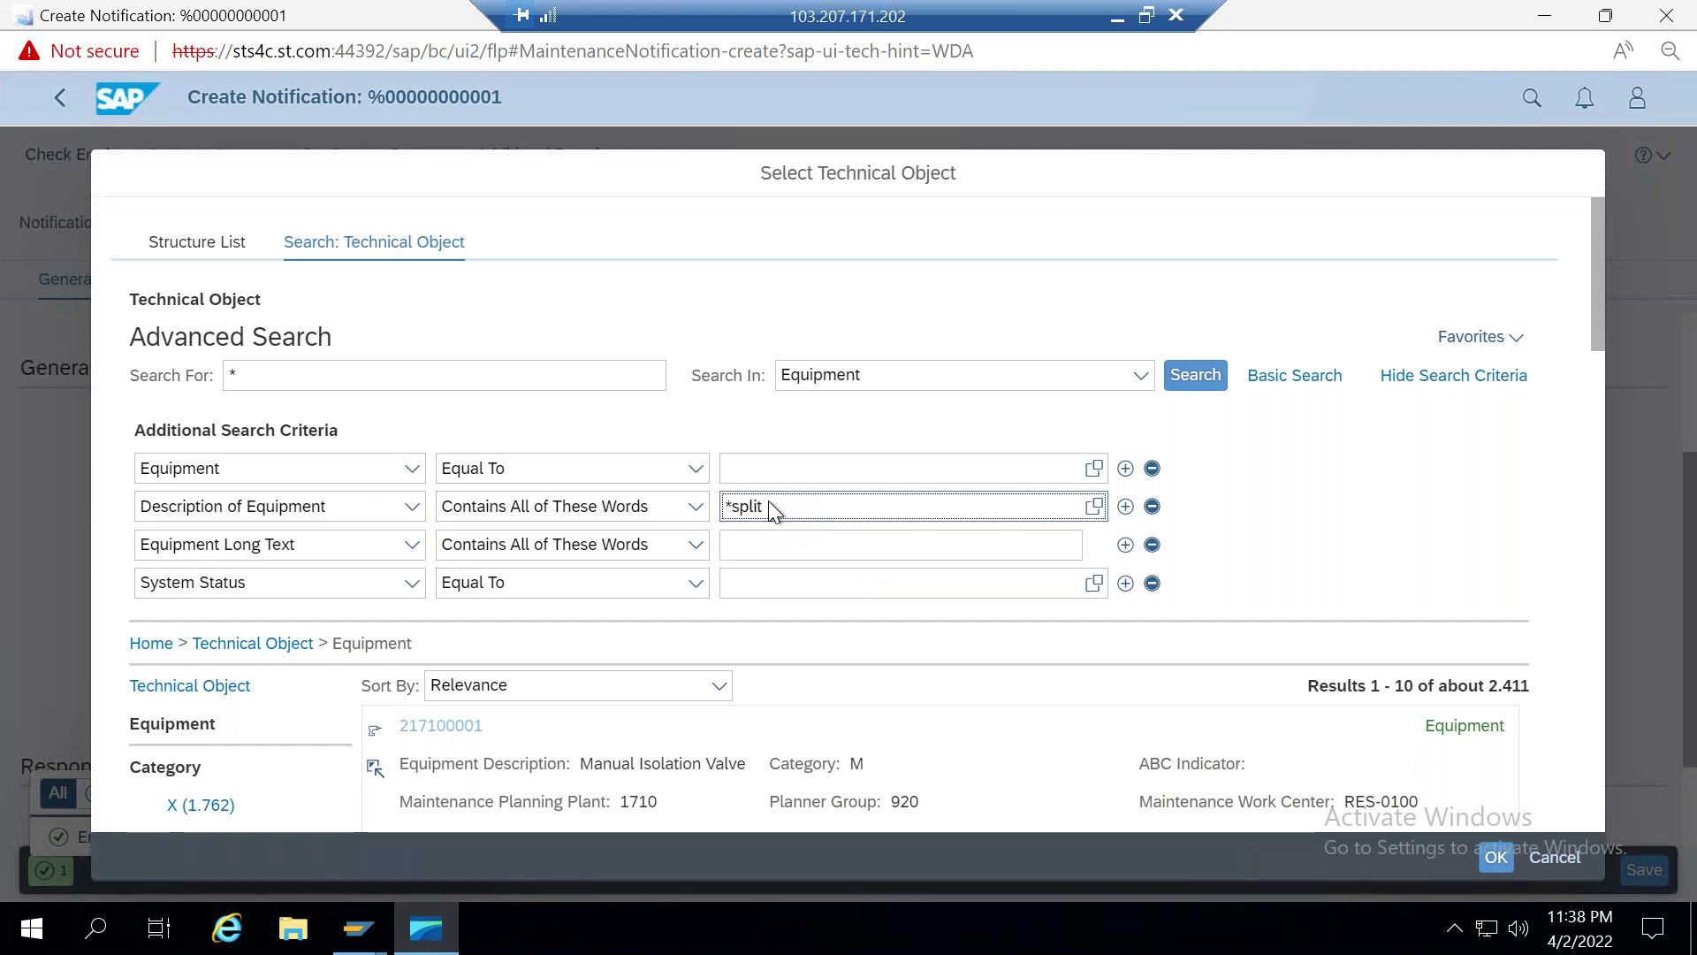
text(*)
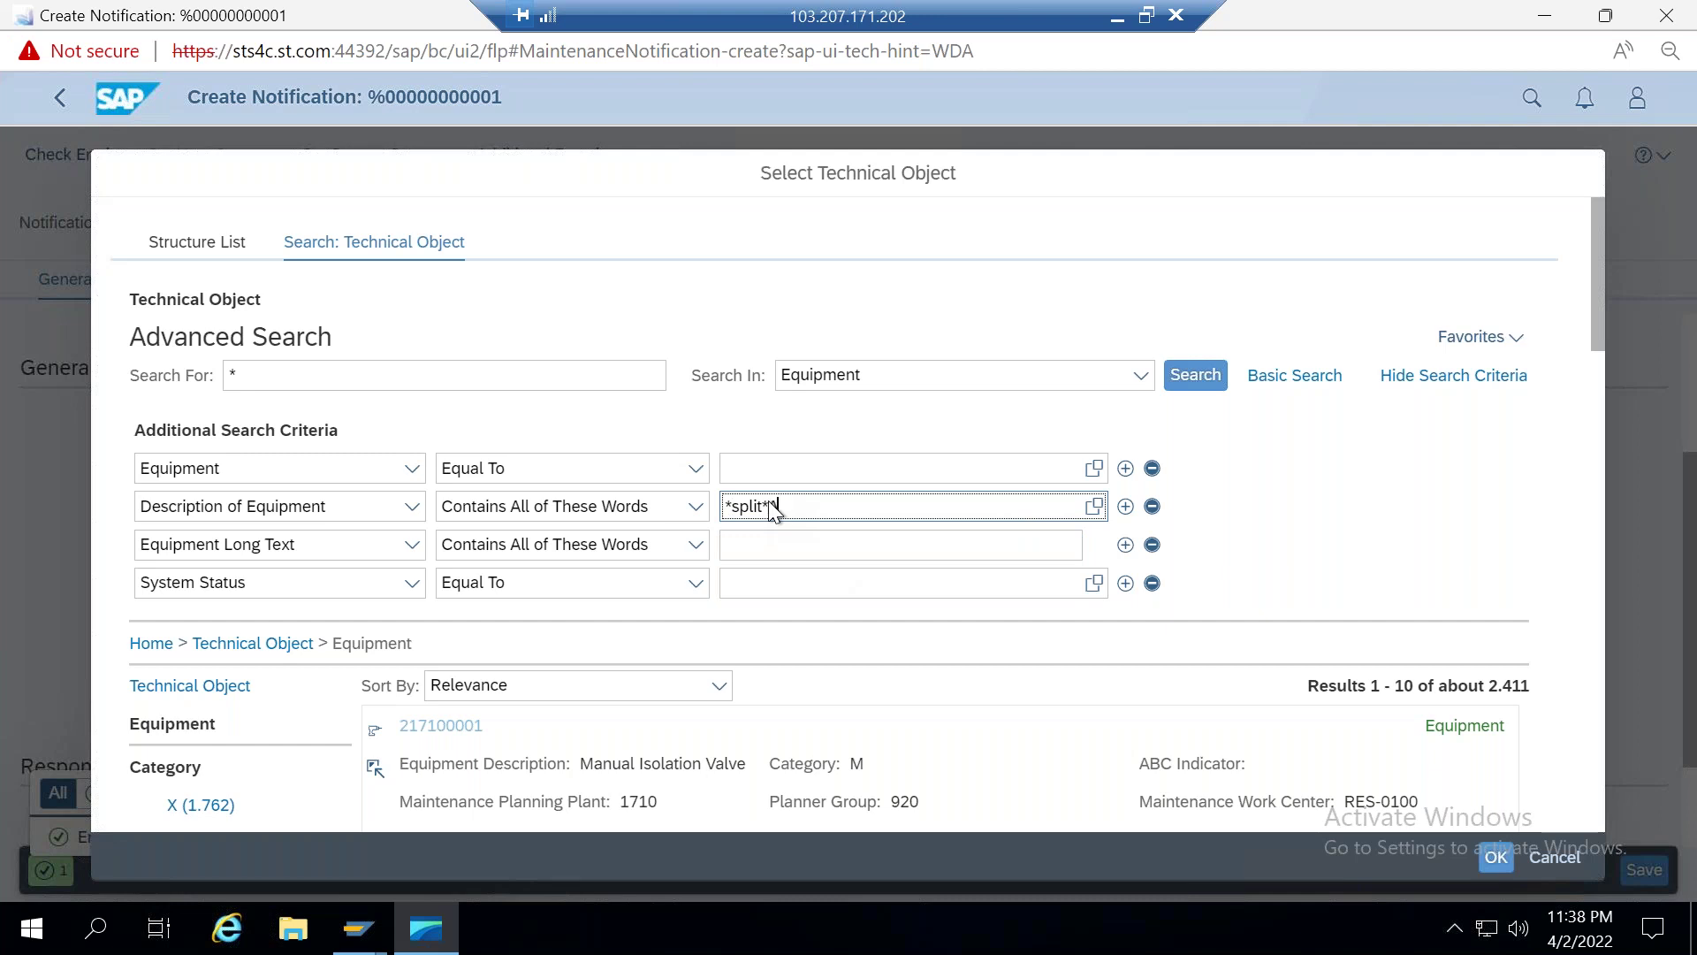
text(AC*)
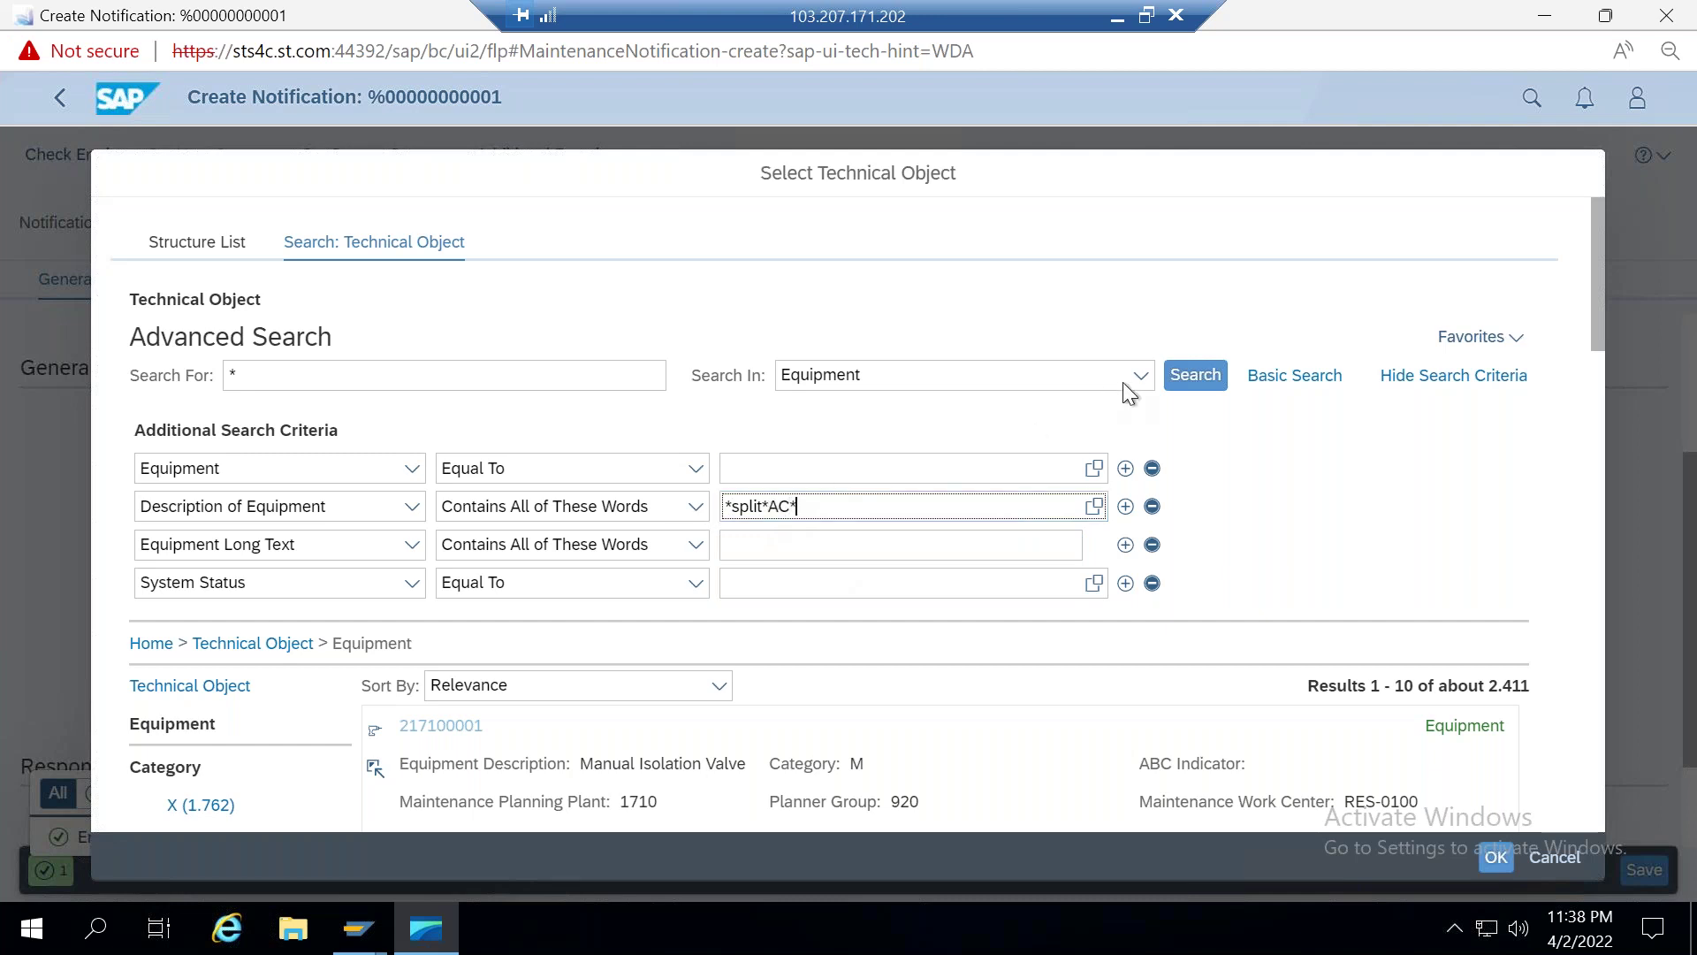
click(1192, 377)
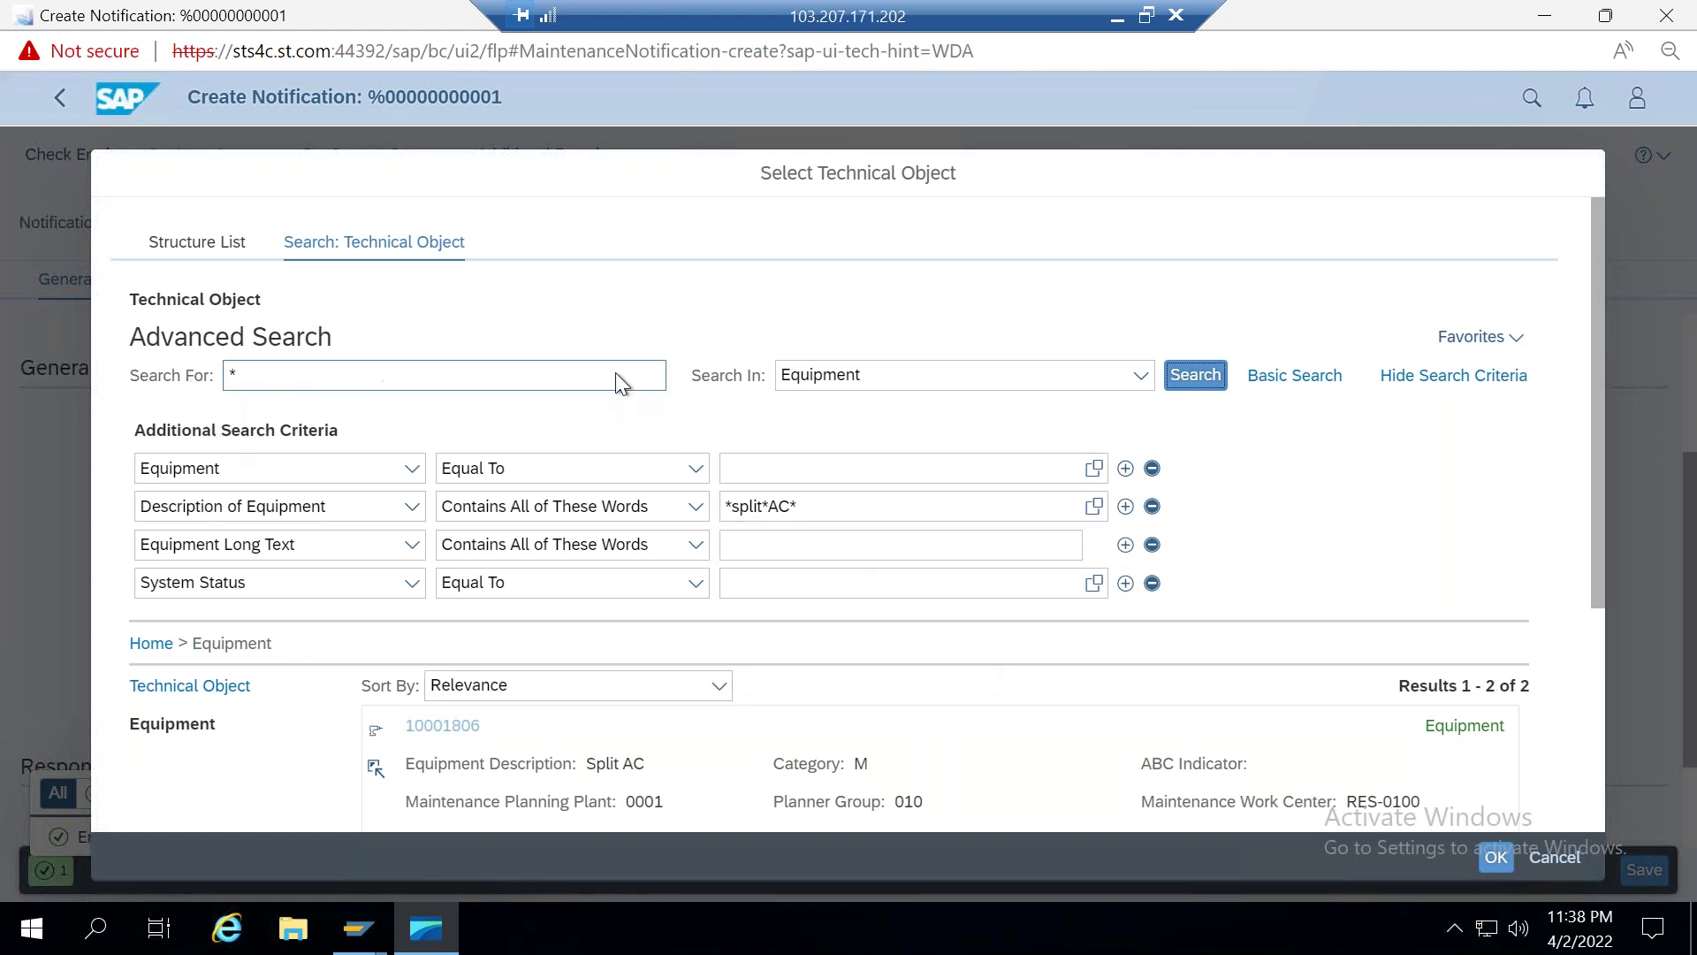
Step: Select Split AC equipment 10001806 from the results and assign it as the notification's technical object
click(1141, 379)
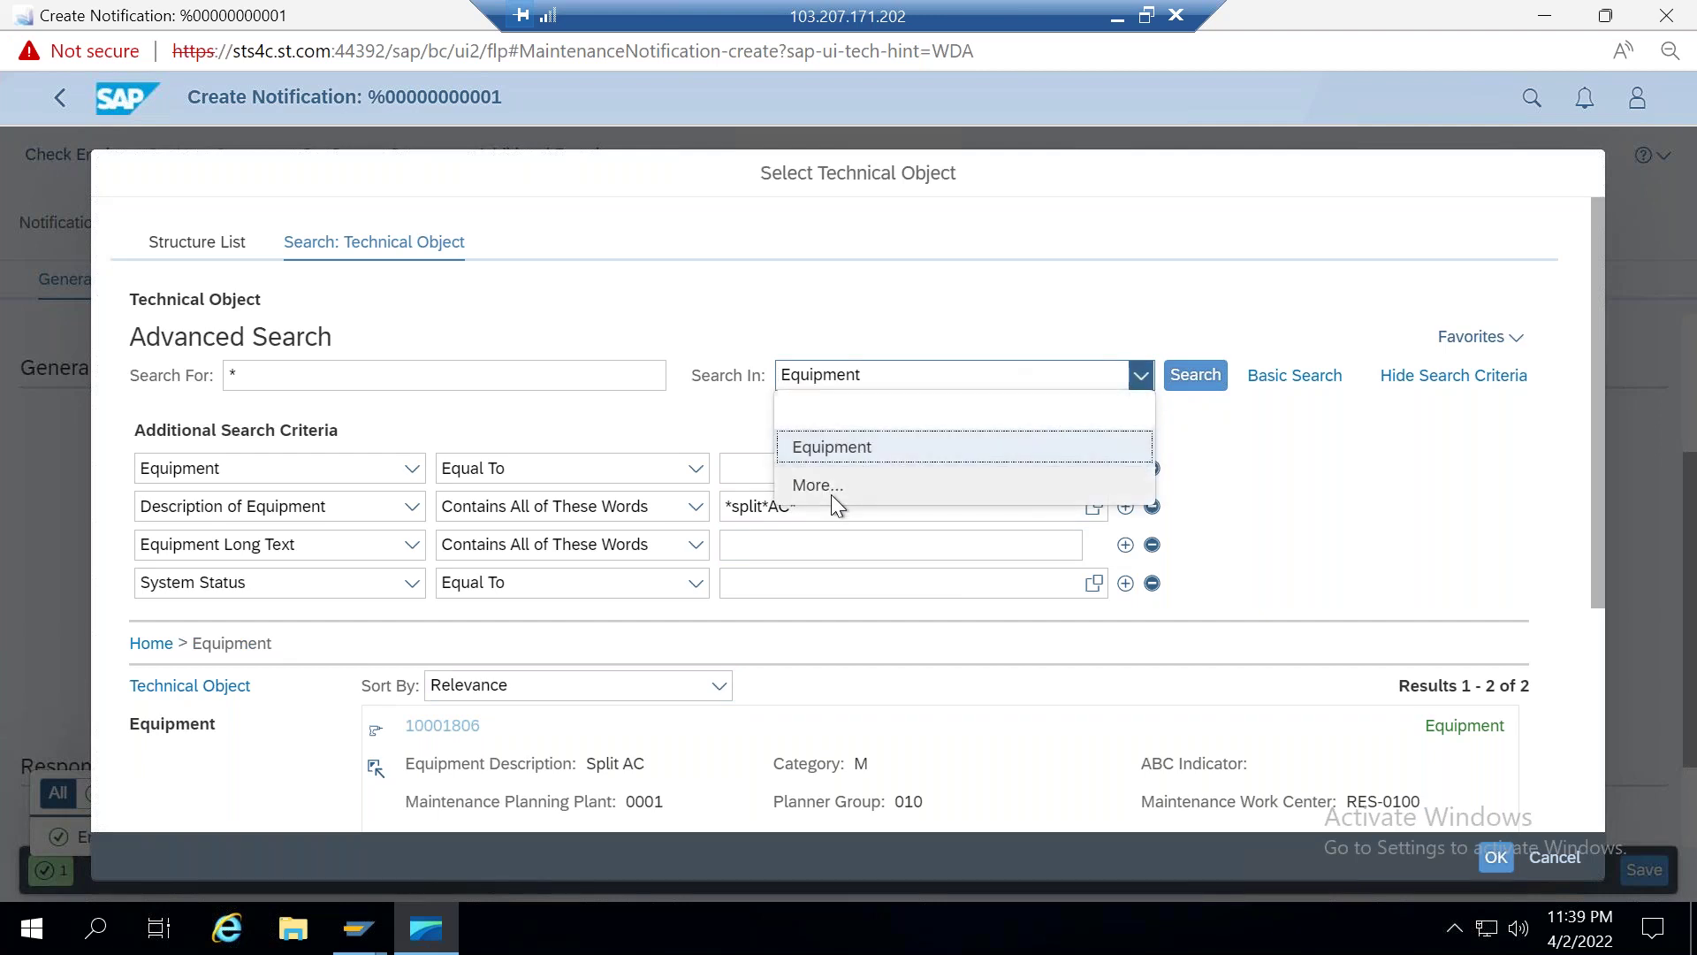
click(1015, 303)
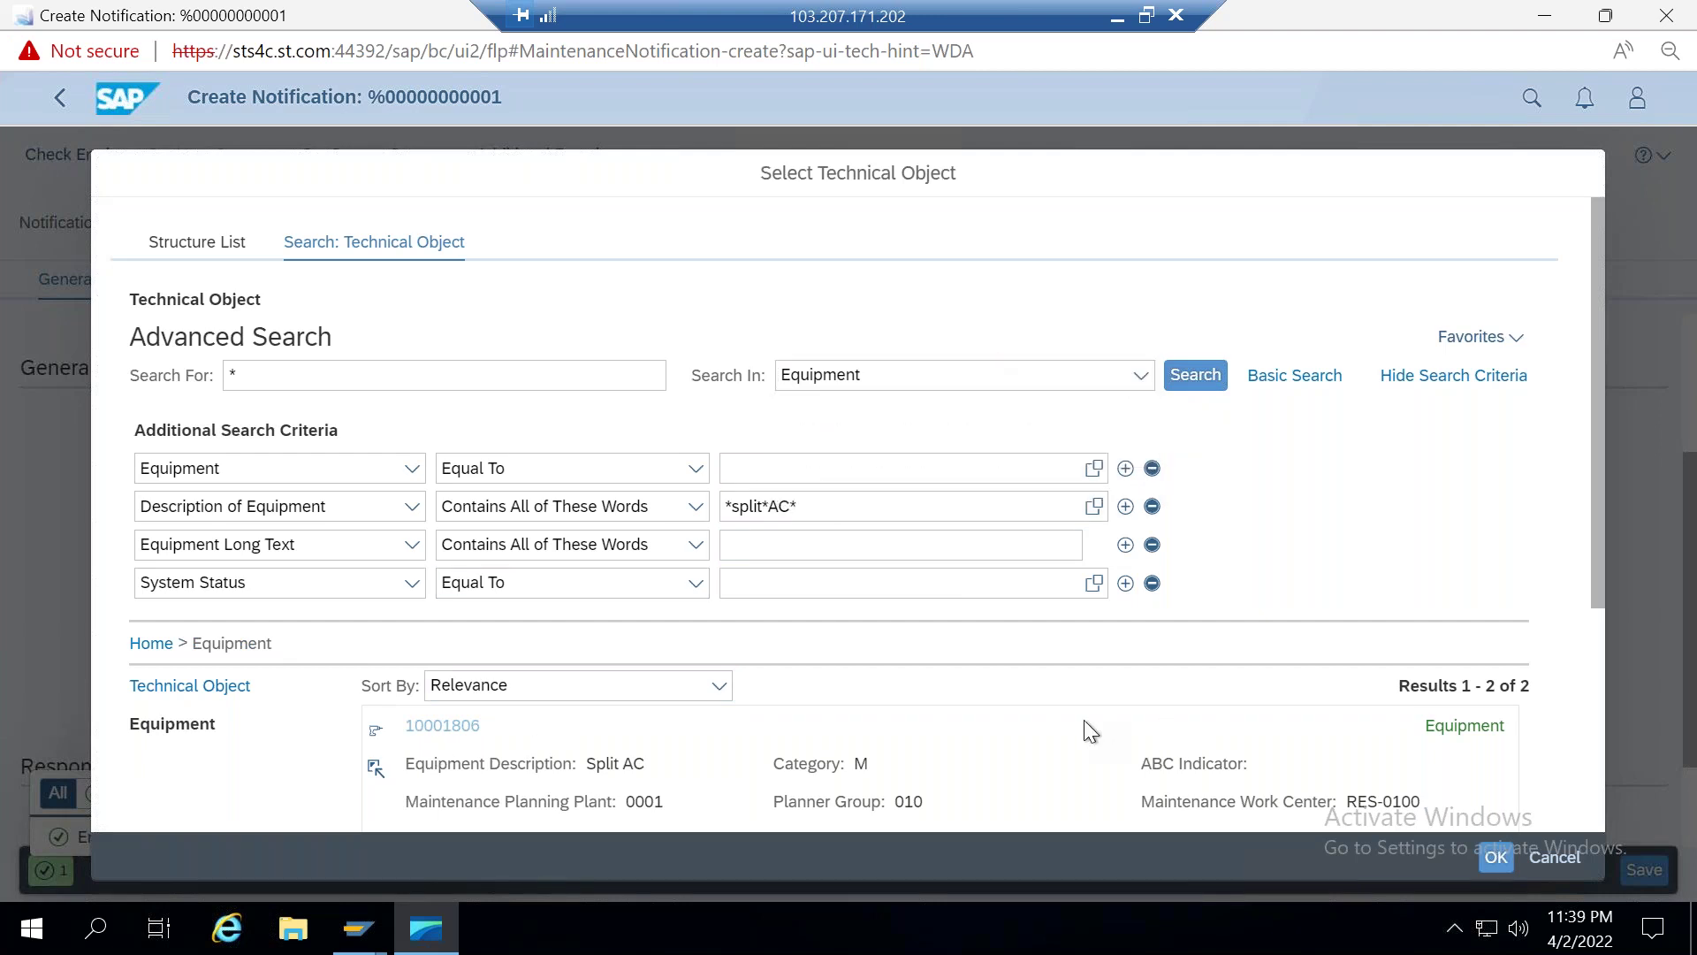
scroll(950, 703, down, 3)
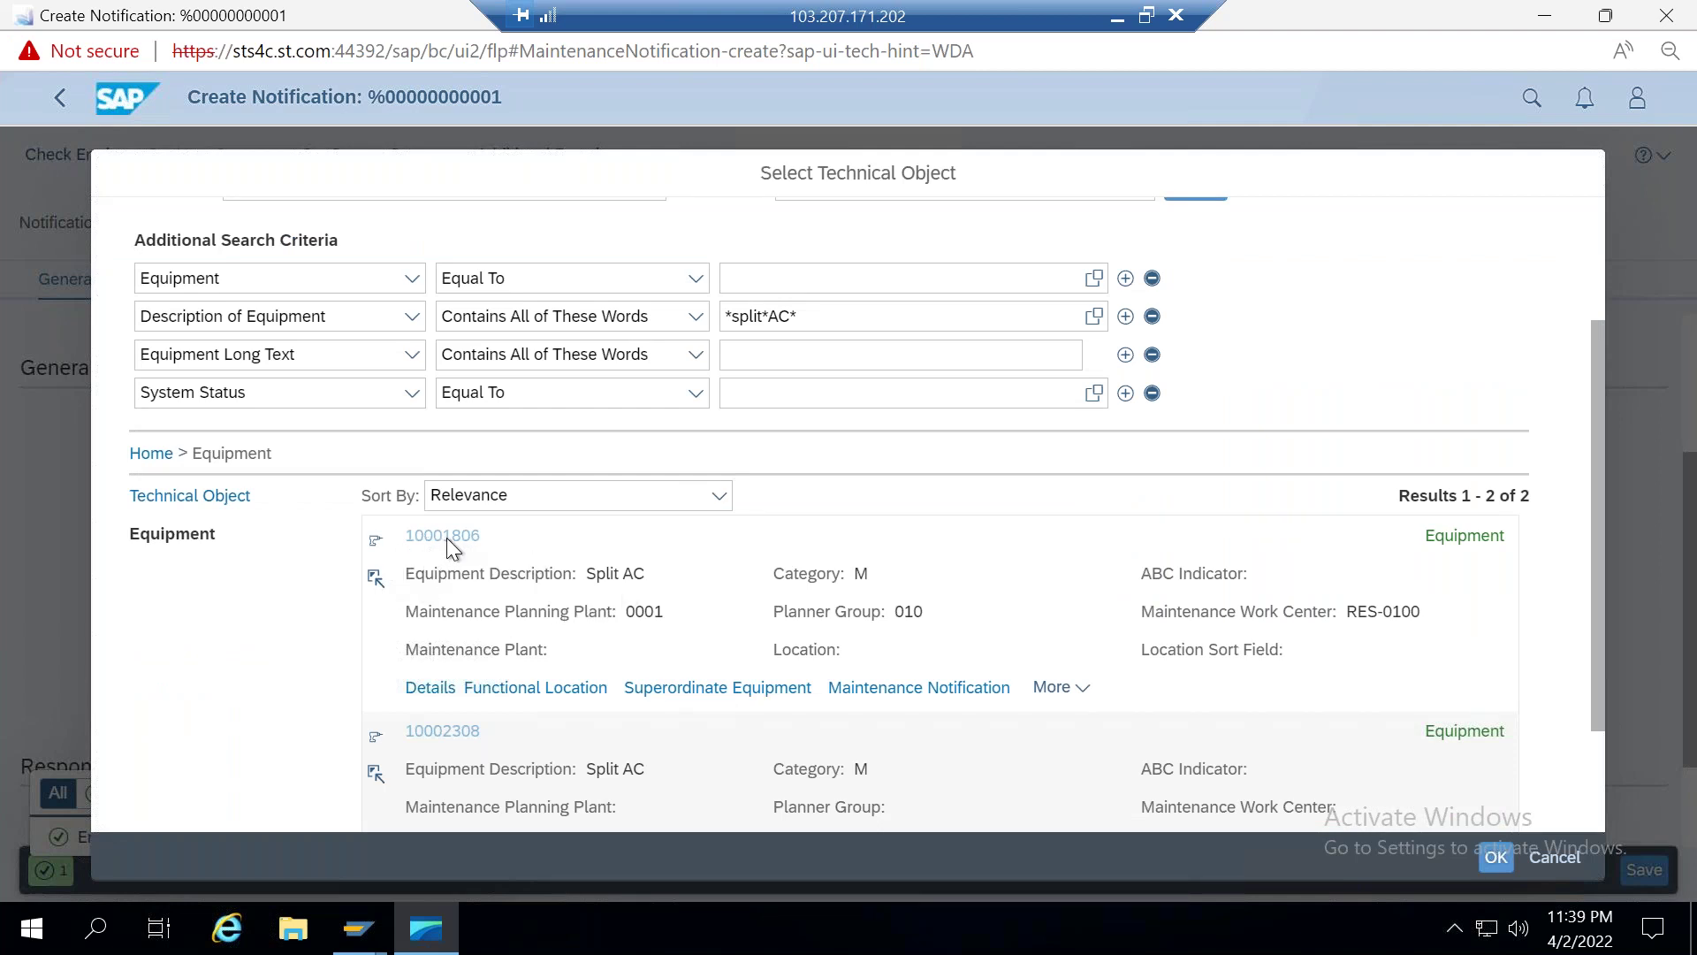
click(377, 582)
click(1496, 857)
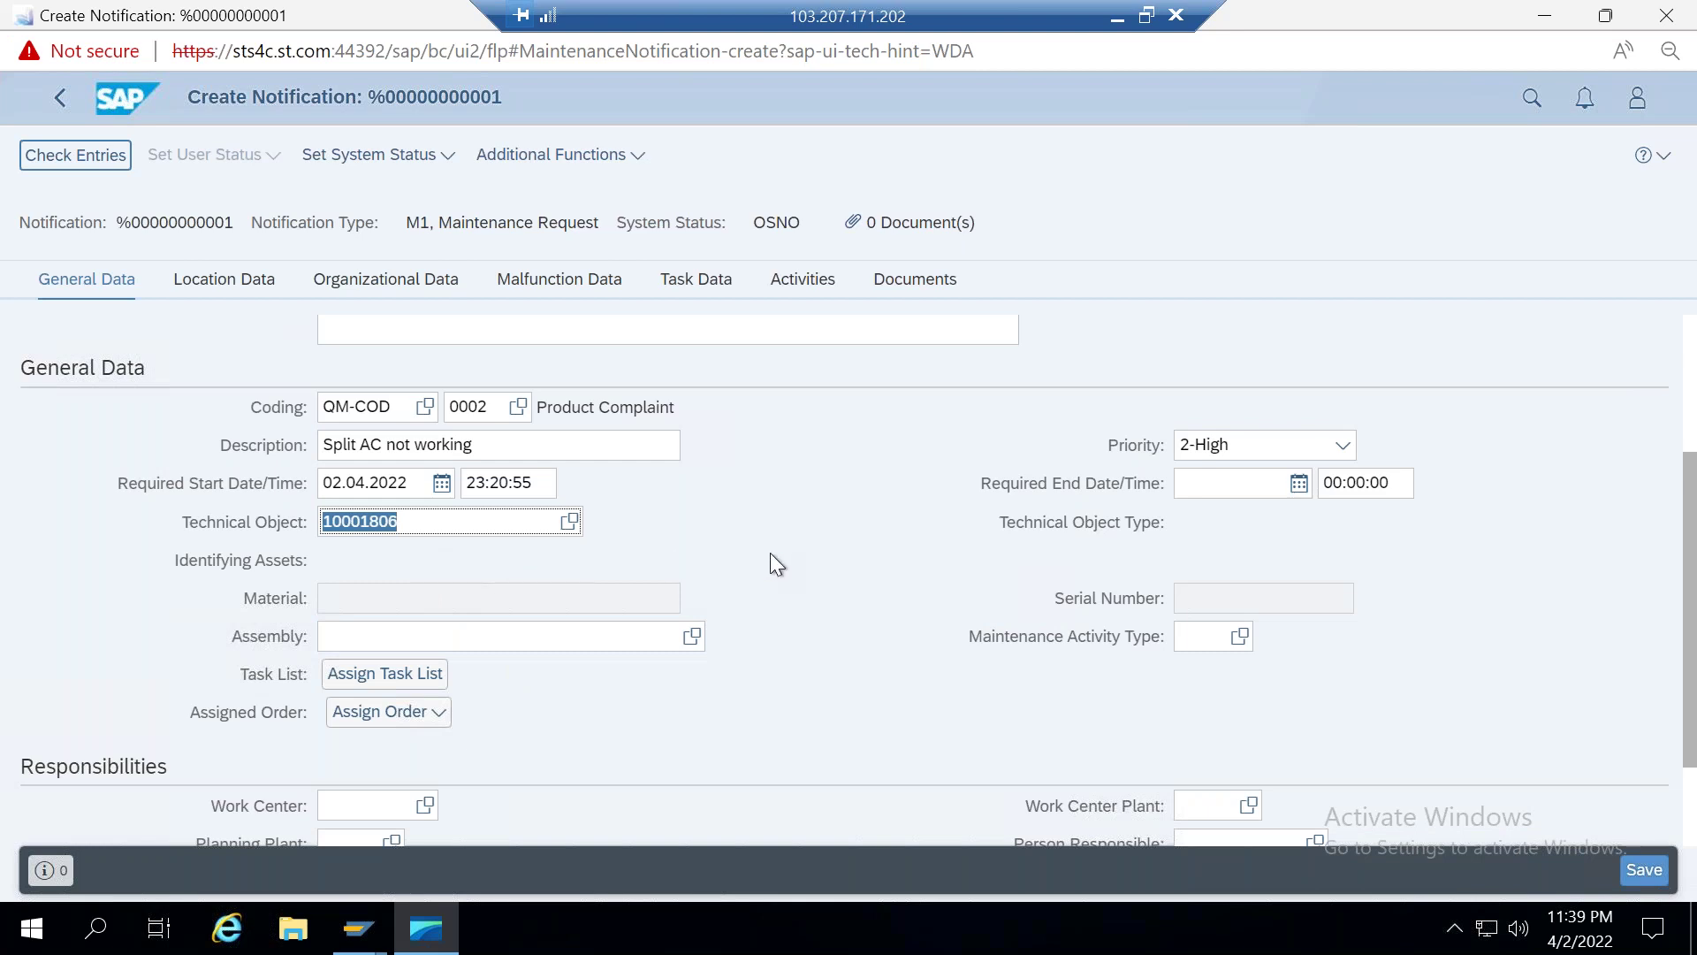
Step: Filter the work centers by plant 0001 and assign work center 1_ELECT under Responsibilities
scroll(724, 564, down, 1)
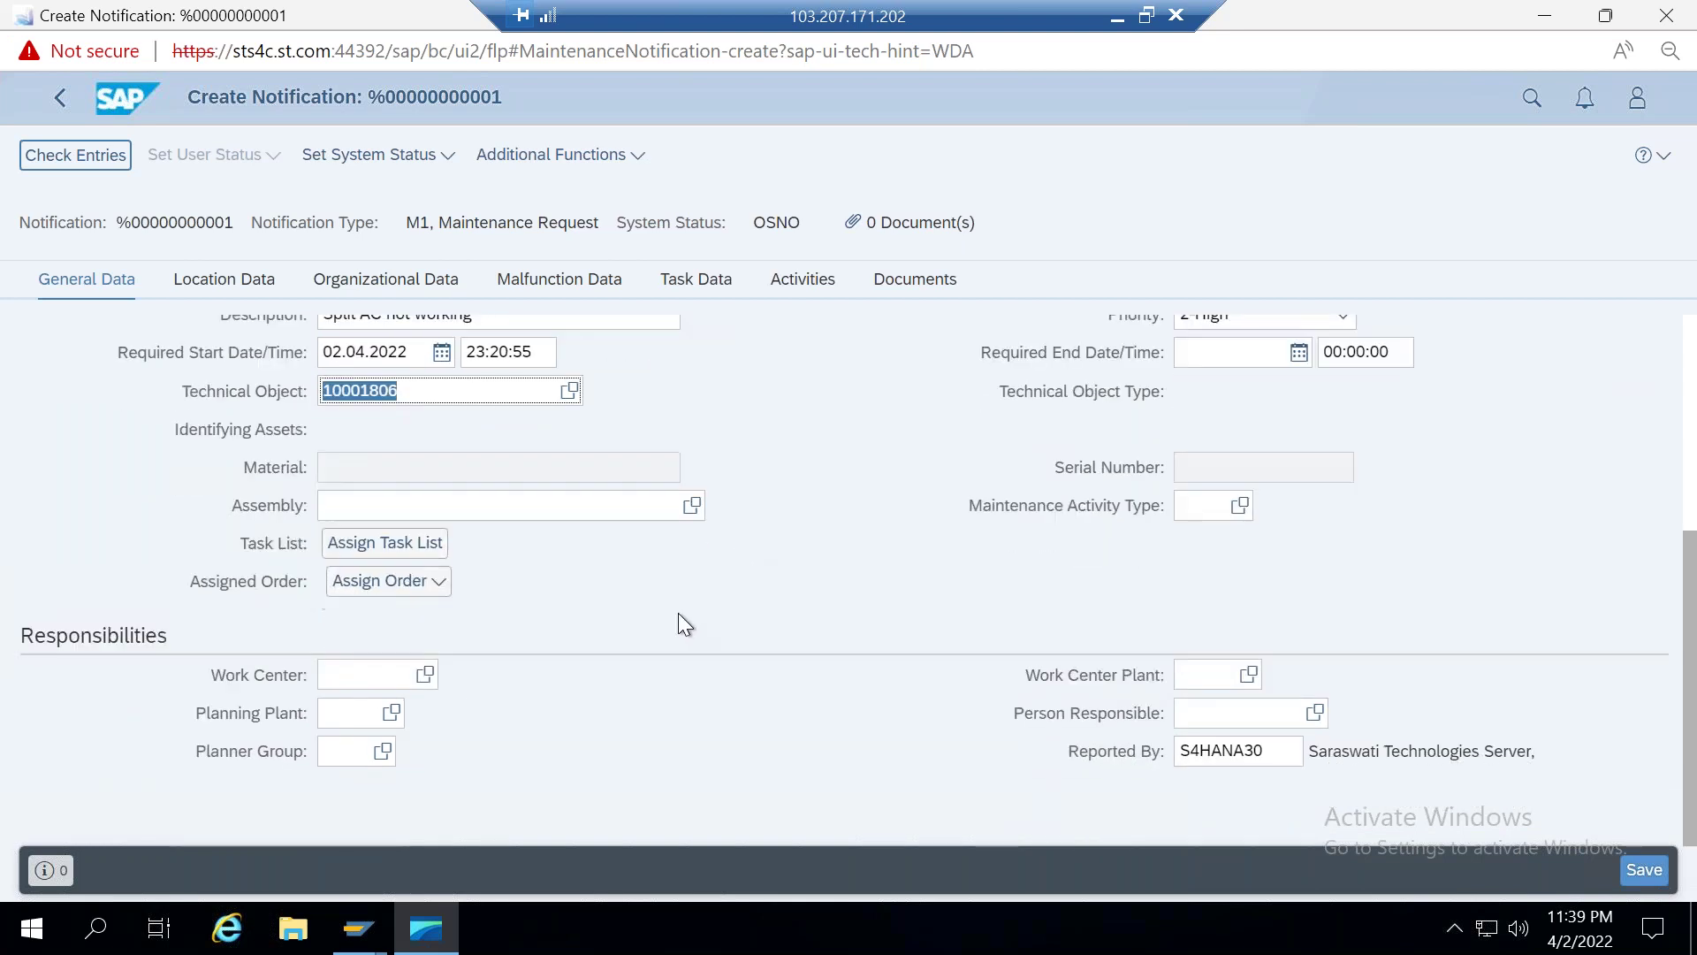
click(424, 676)
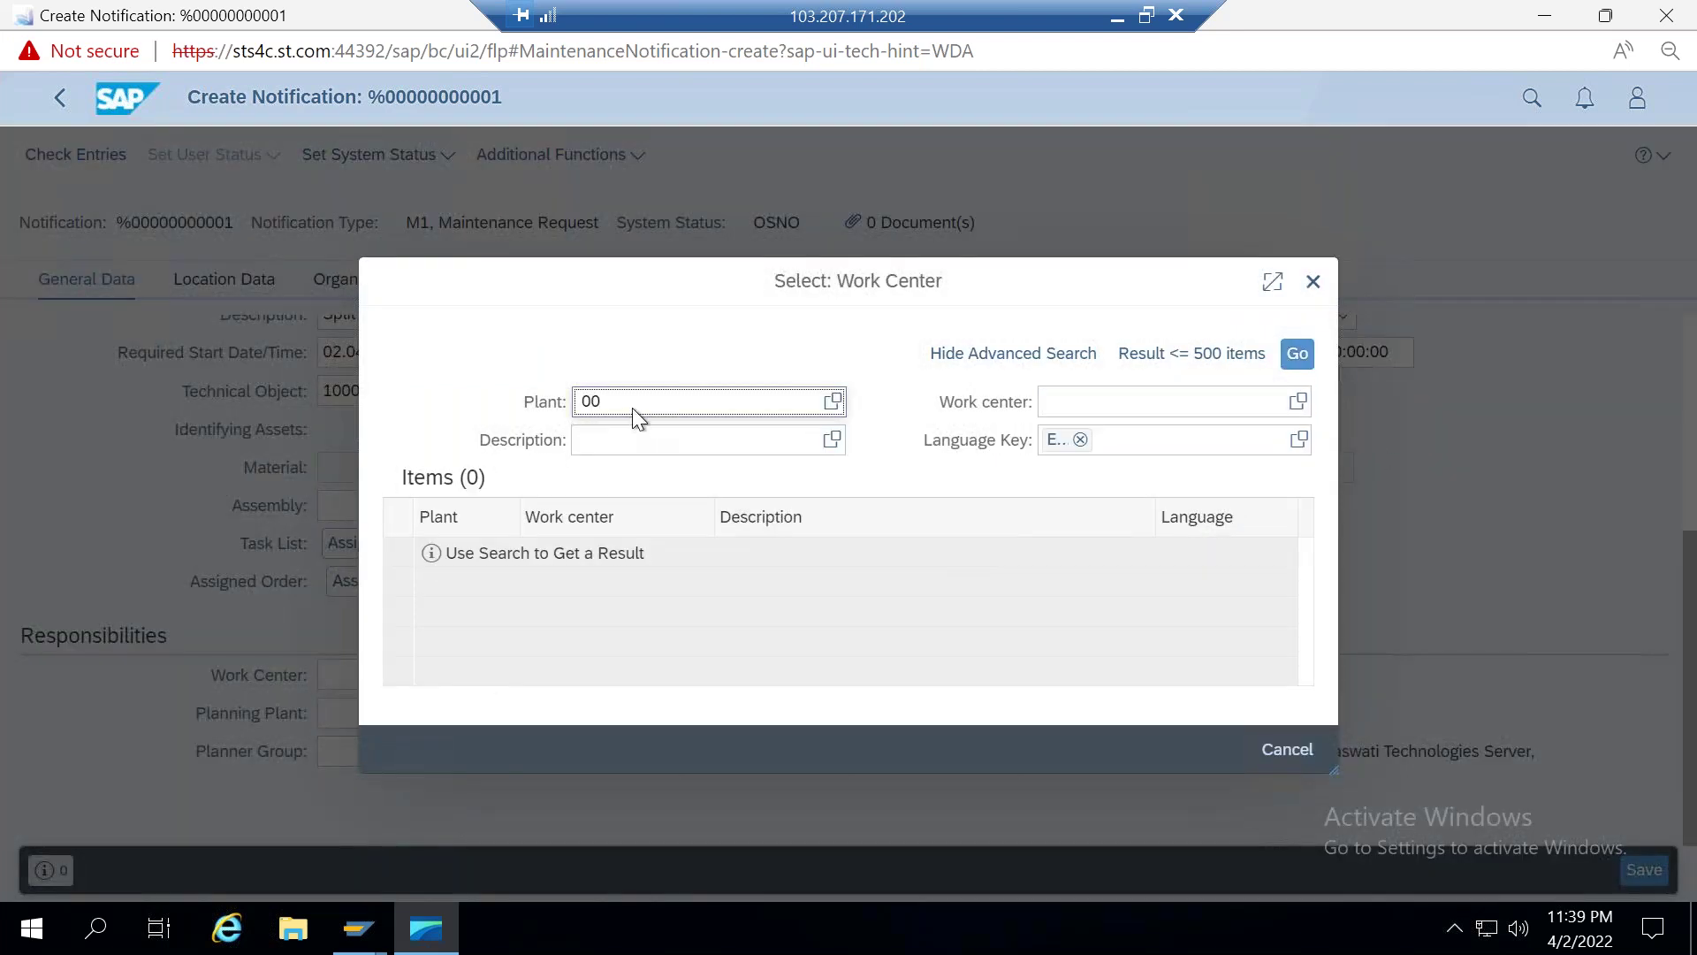
text(001)
key(BackSpace)
text(01)
click(832, 405)
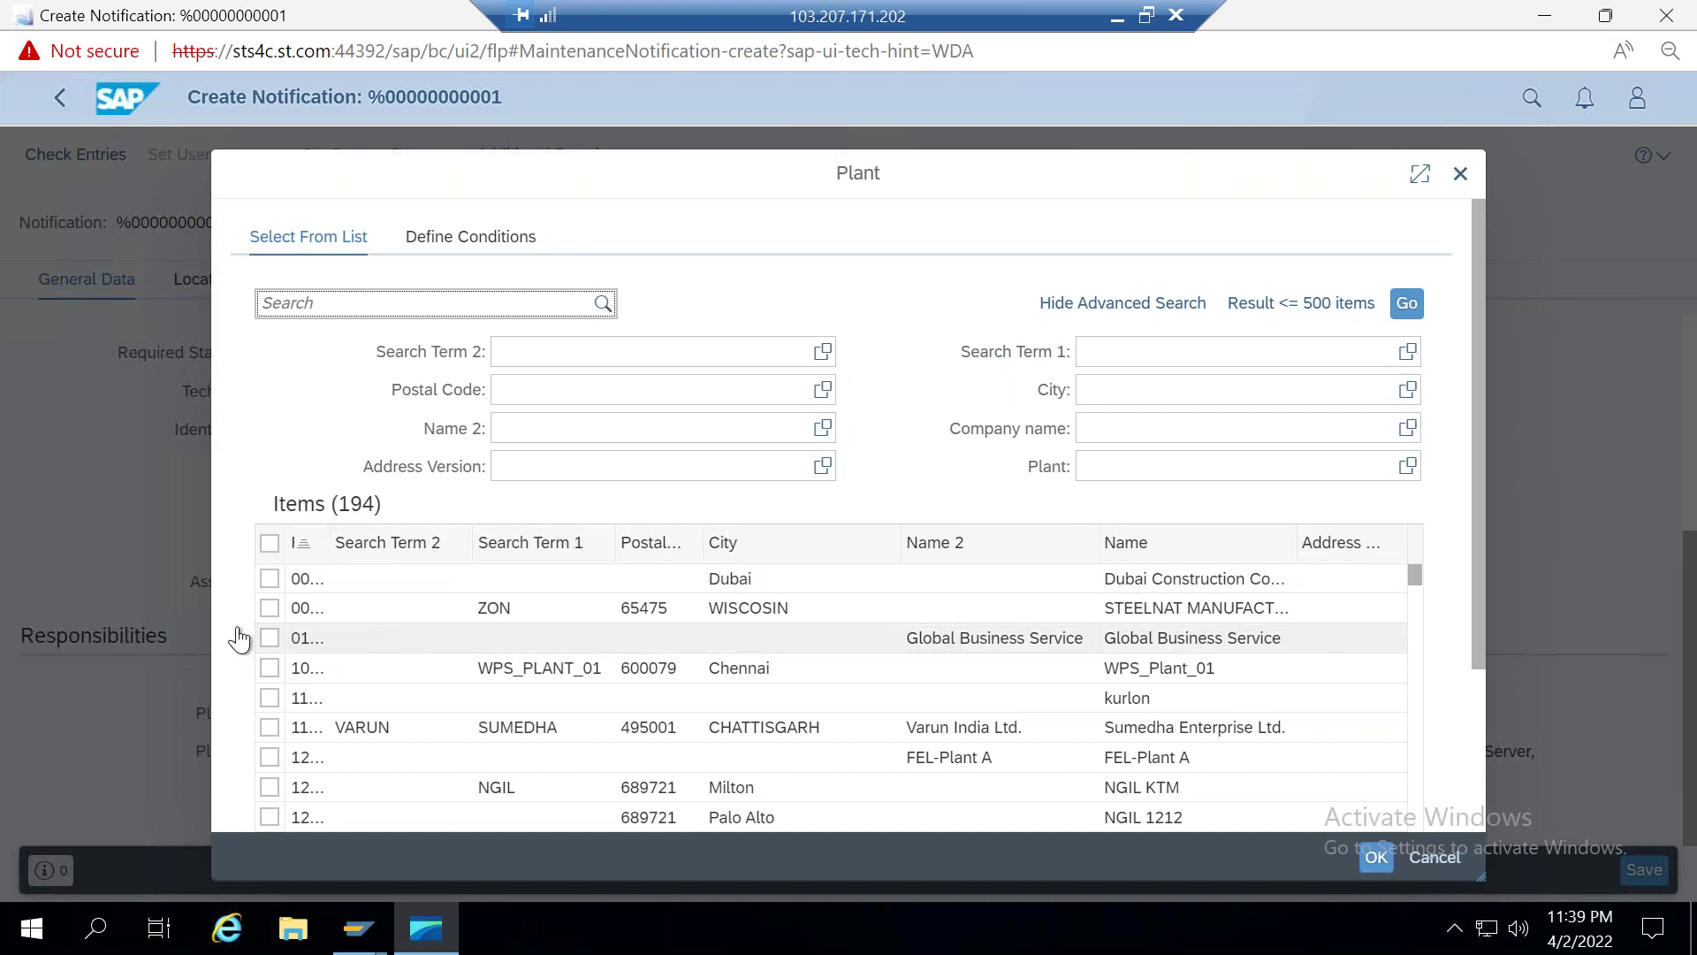
click(270, 578)
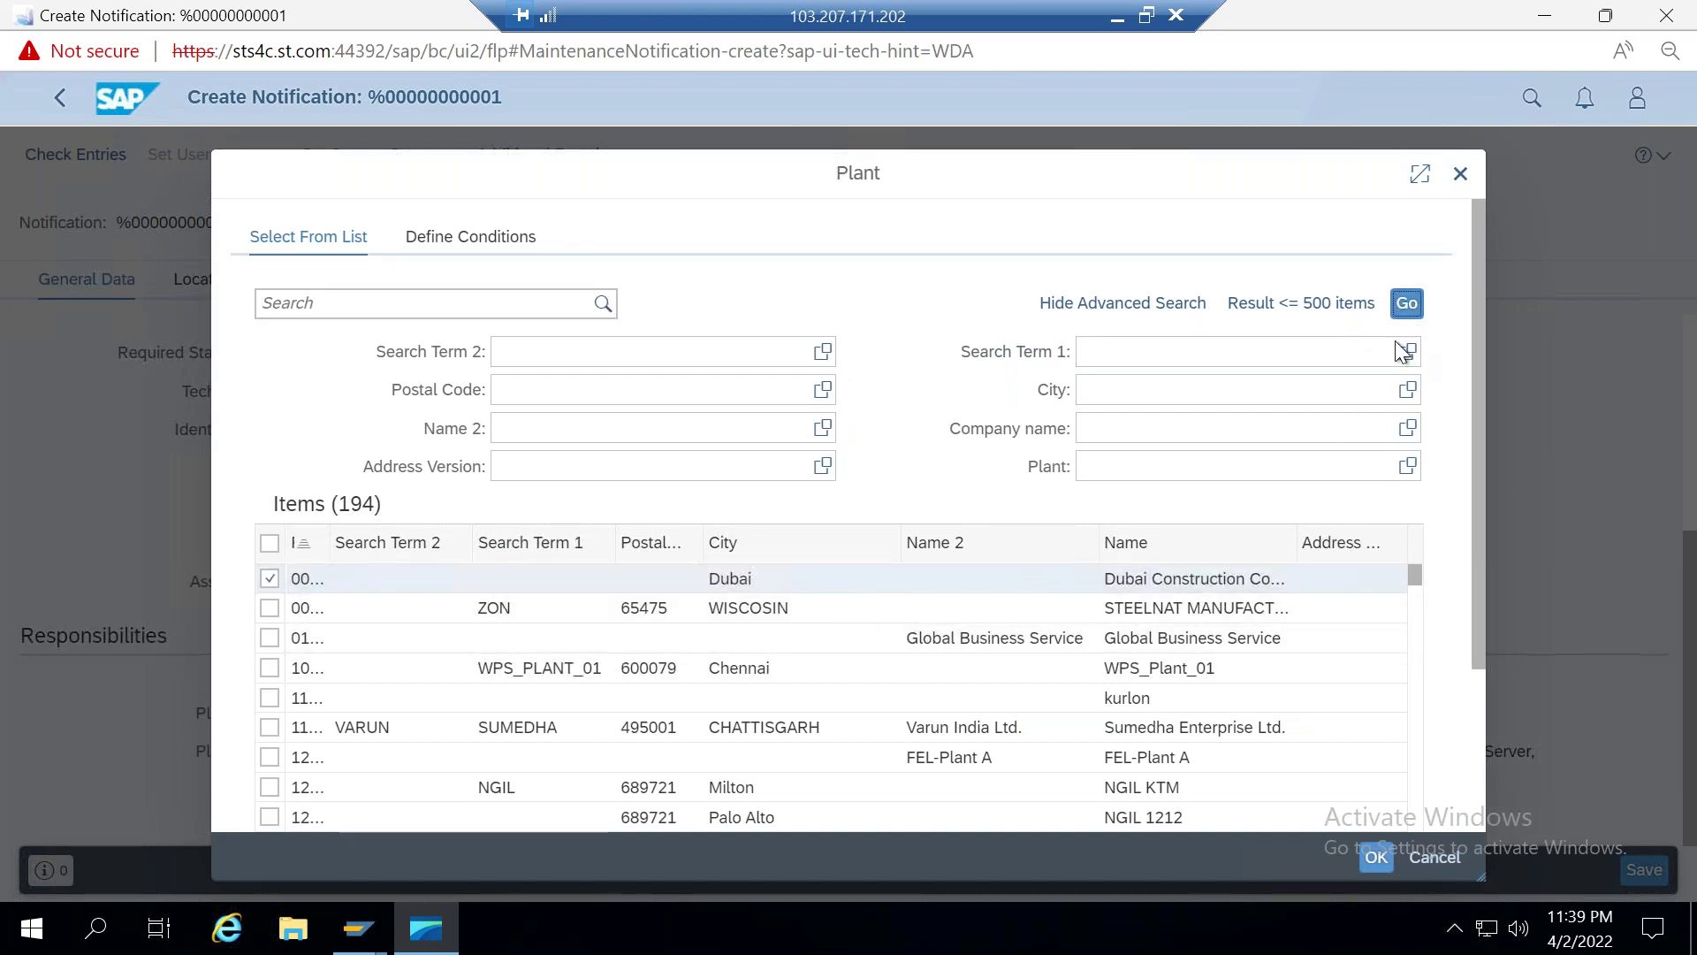
click(1406, 303)
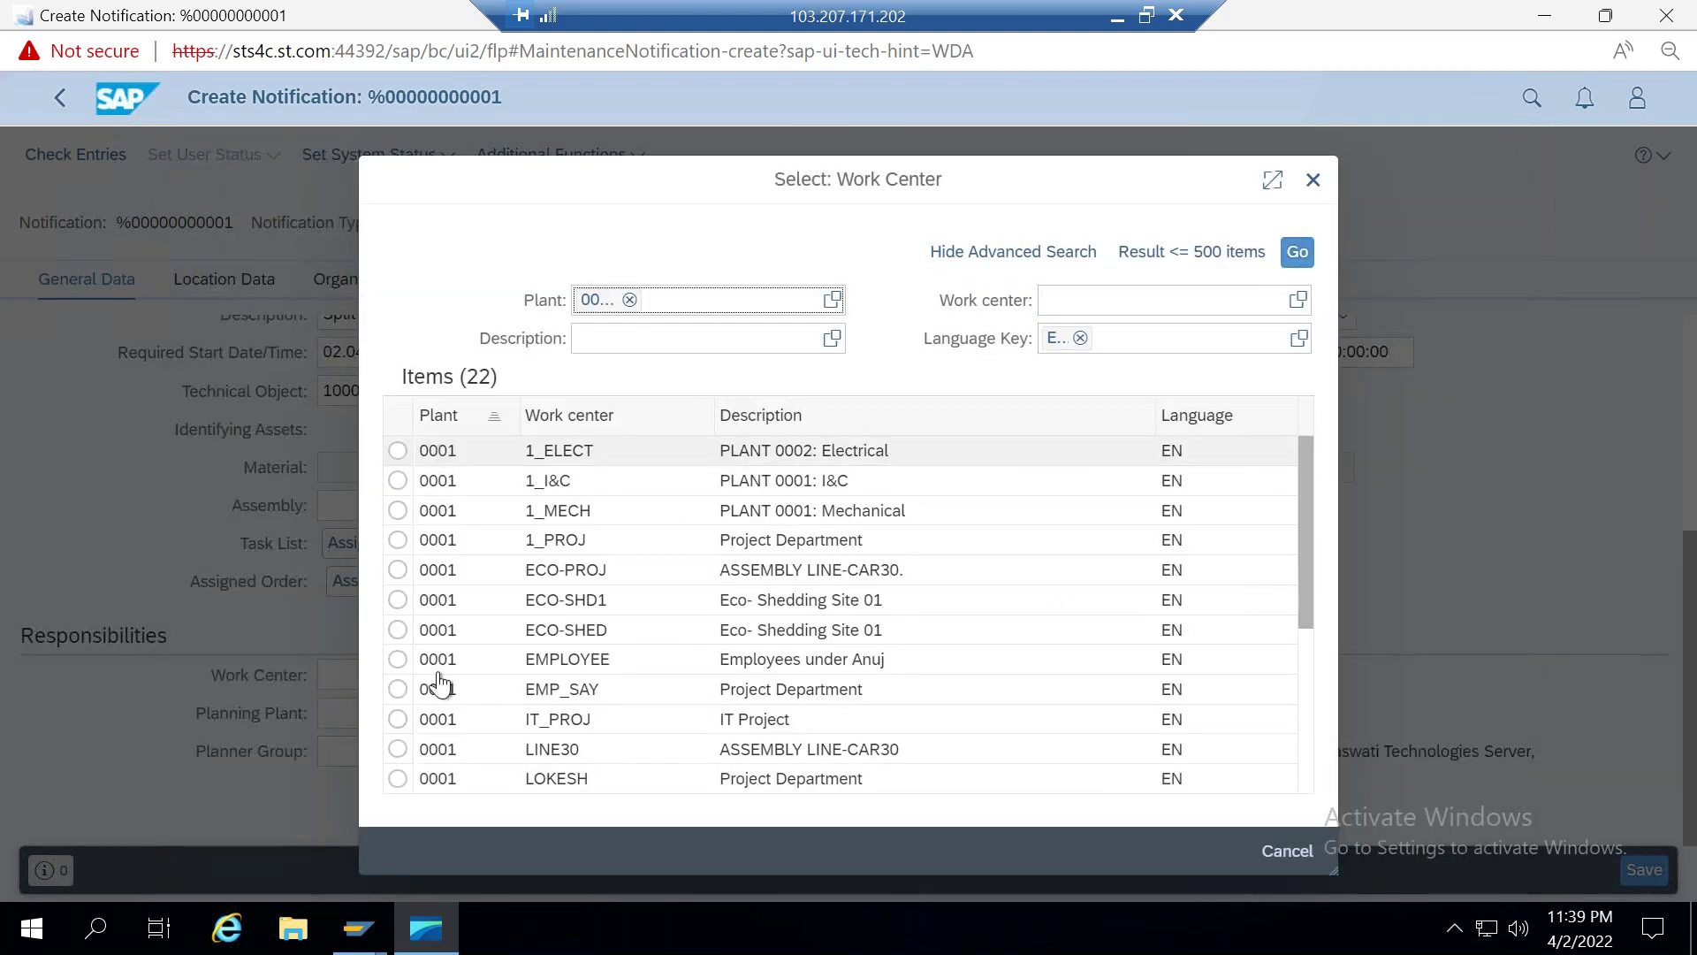
click(398, 450)
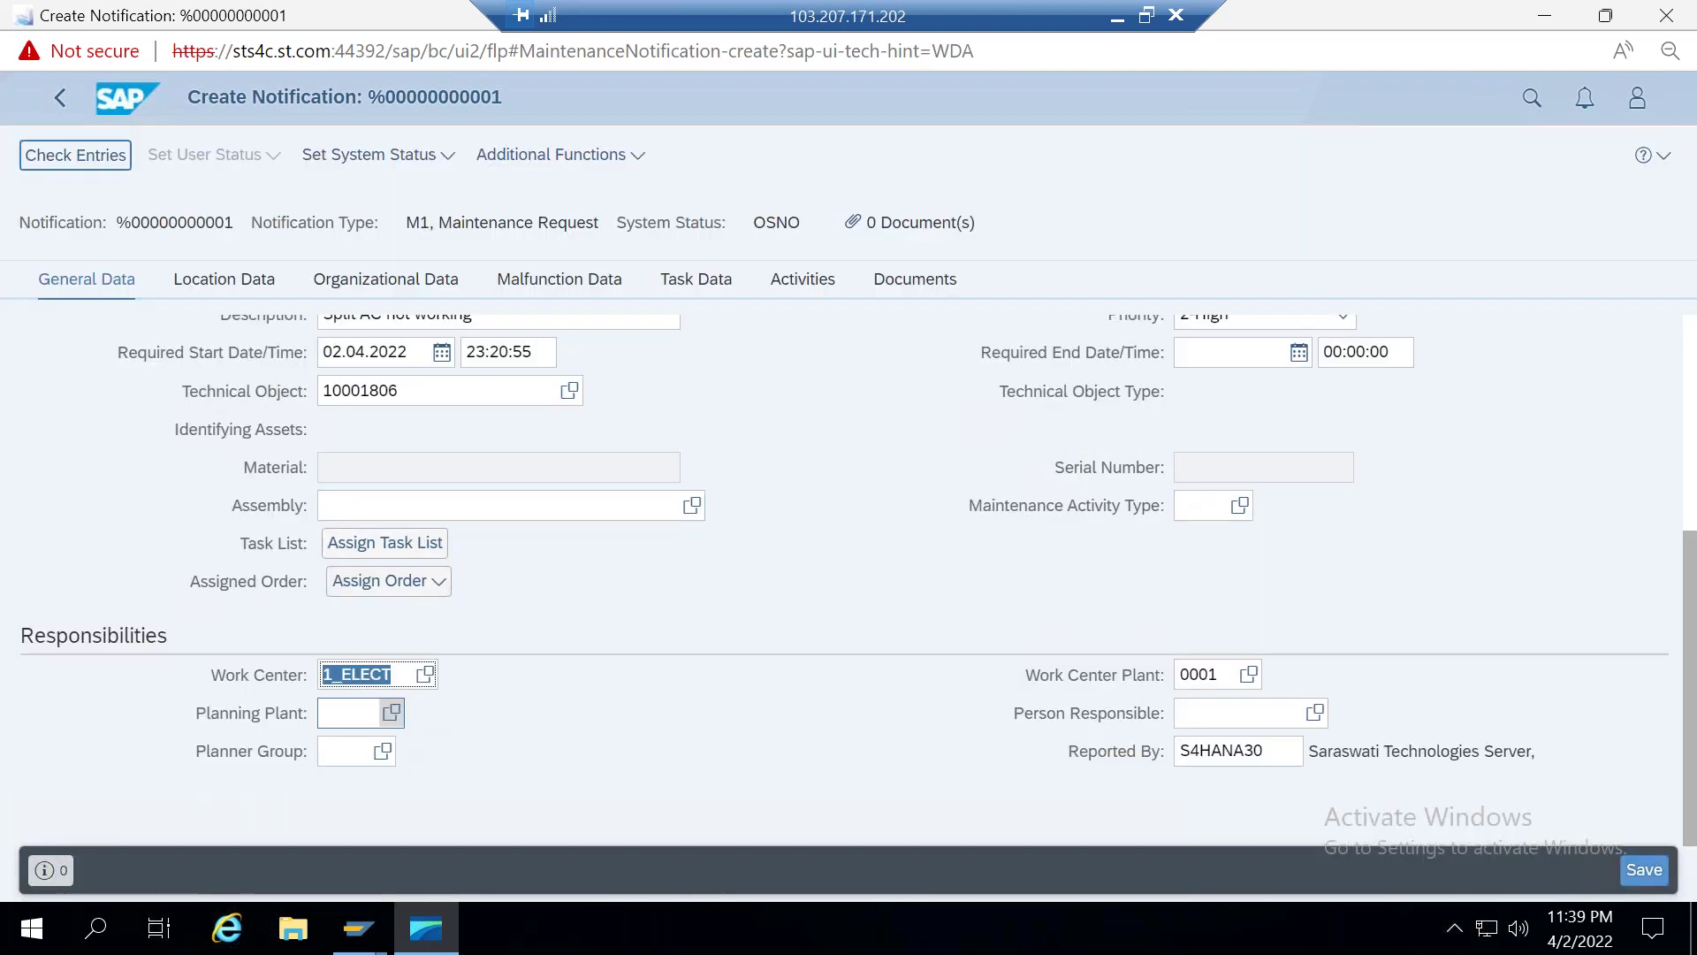
Step: Set the planning plant to 0001 and the planner group to 010 under Responsibilities
click(392, 714)
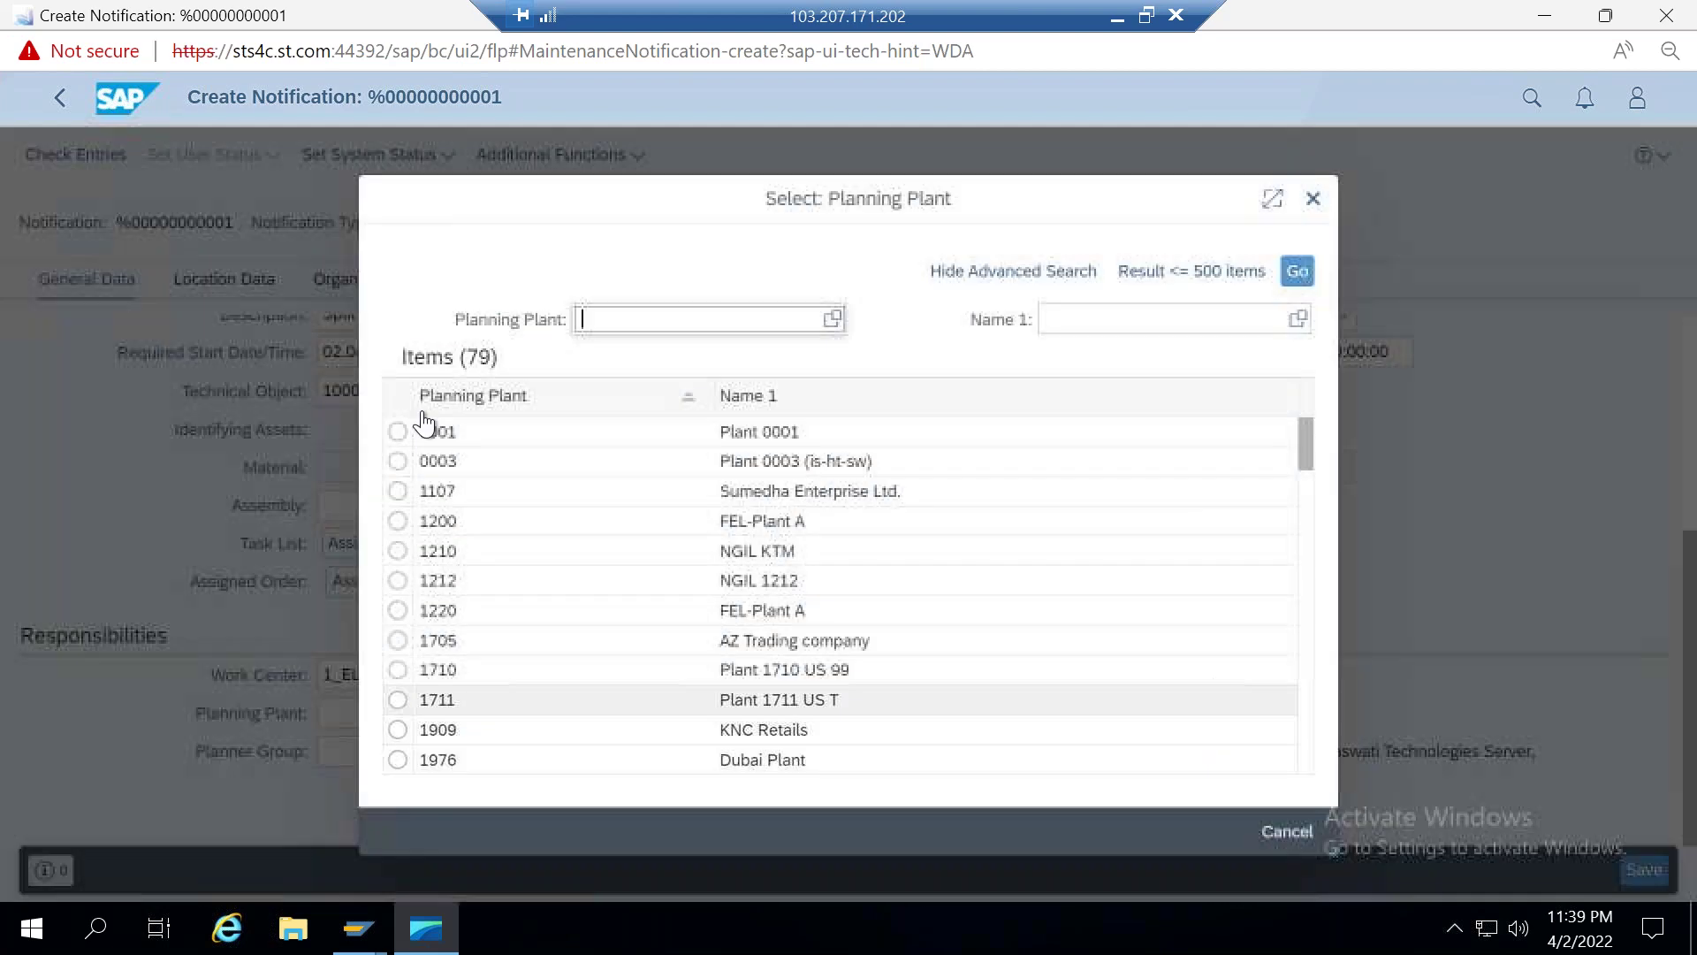
click(398, 432)
click(382, 751)
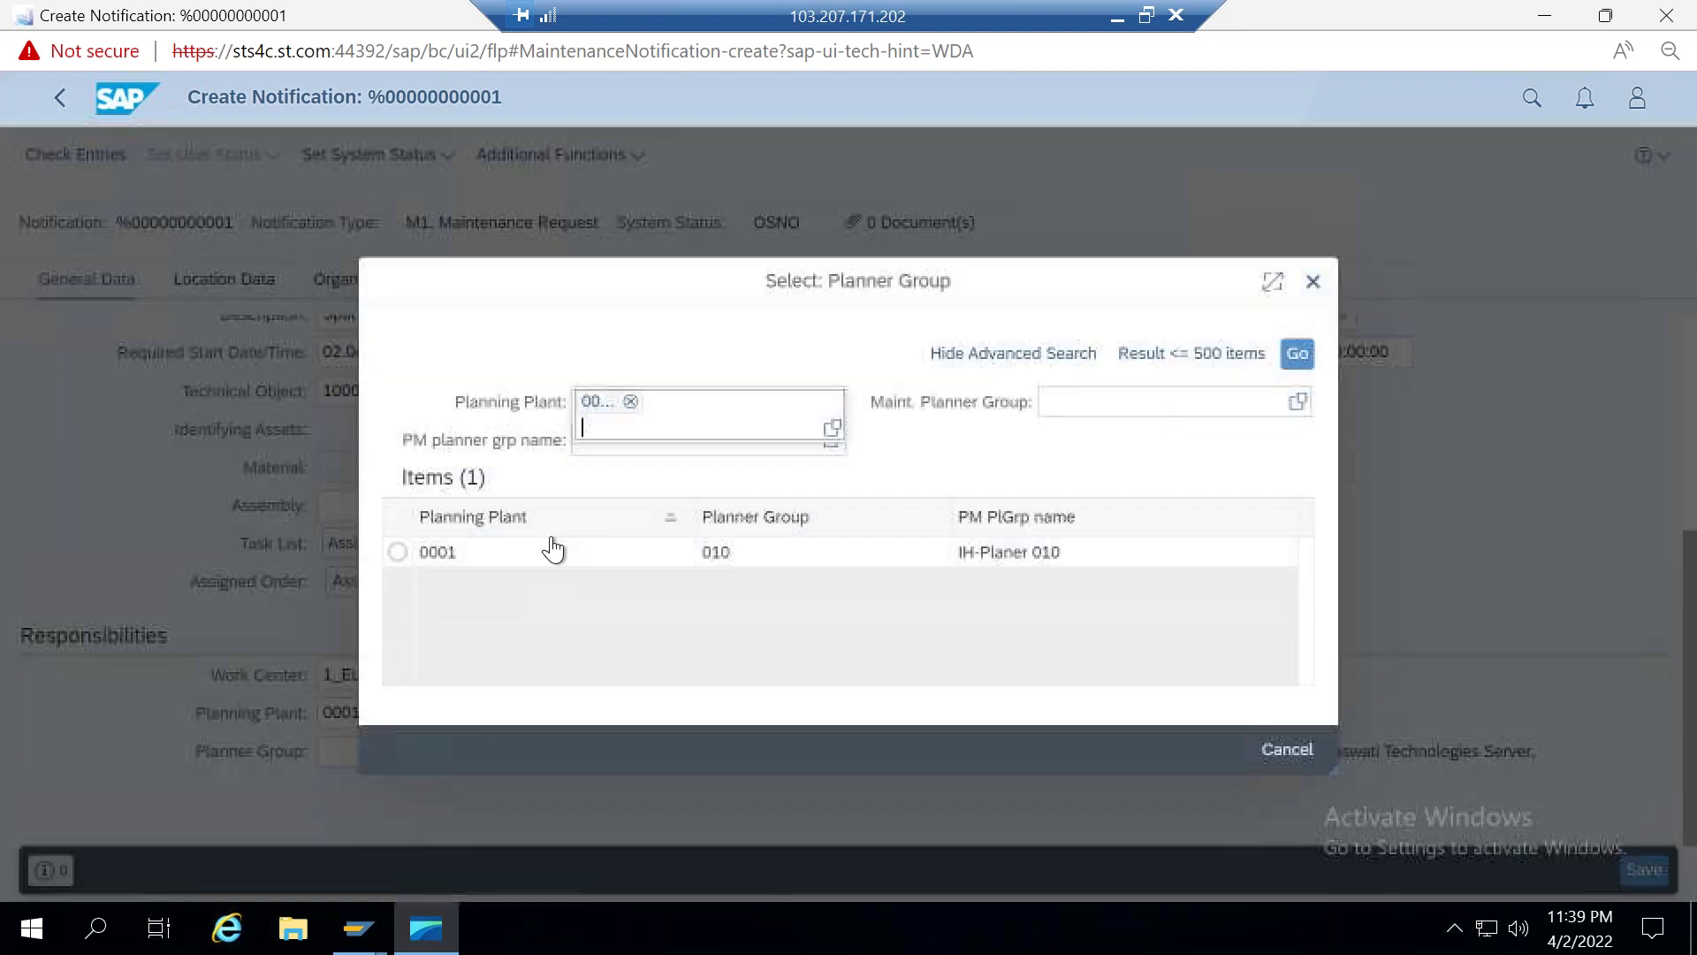
click(398, 551)
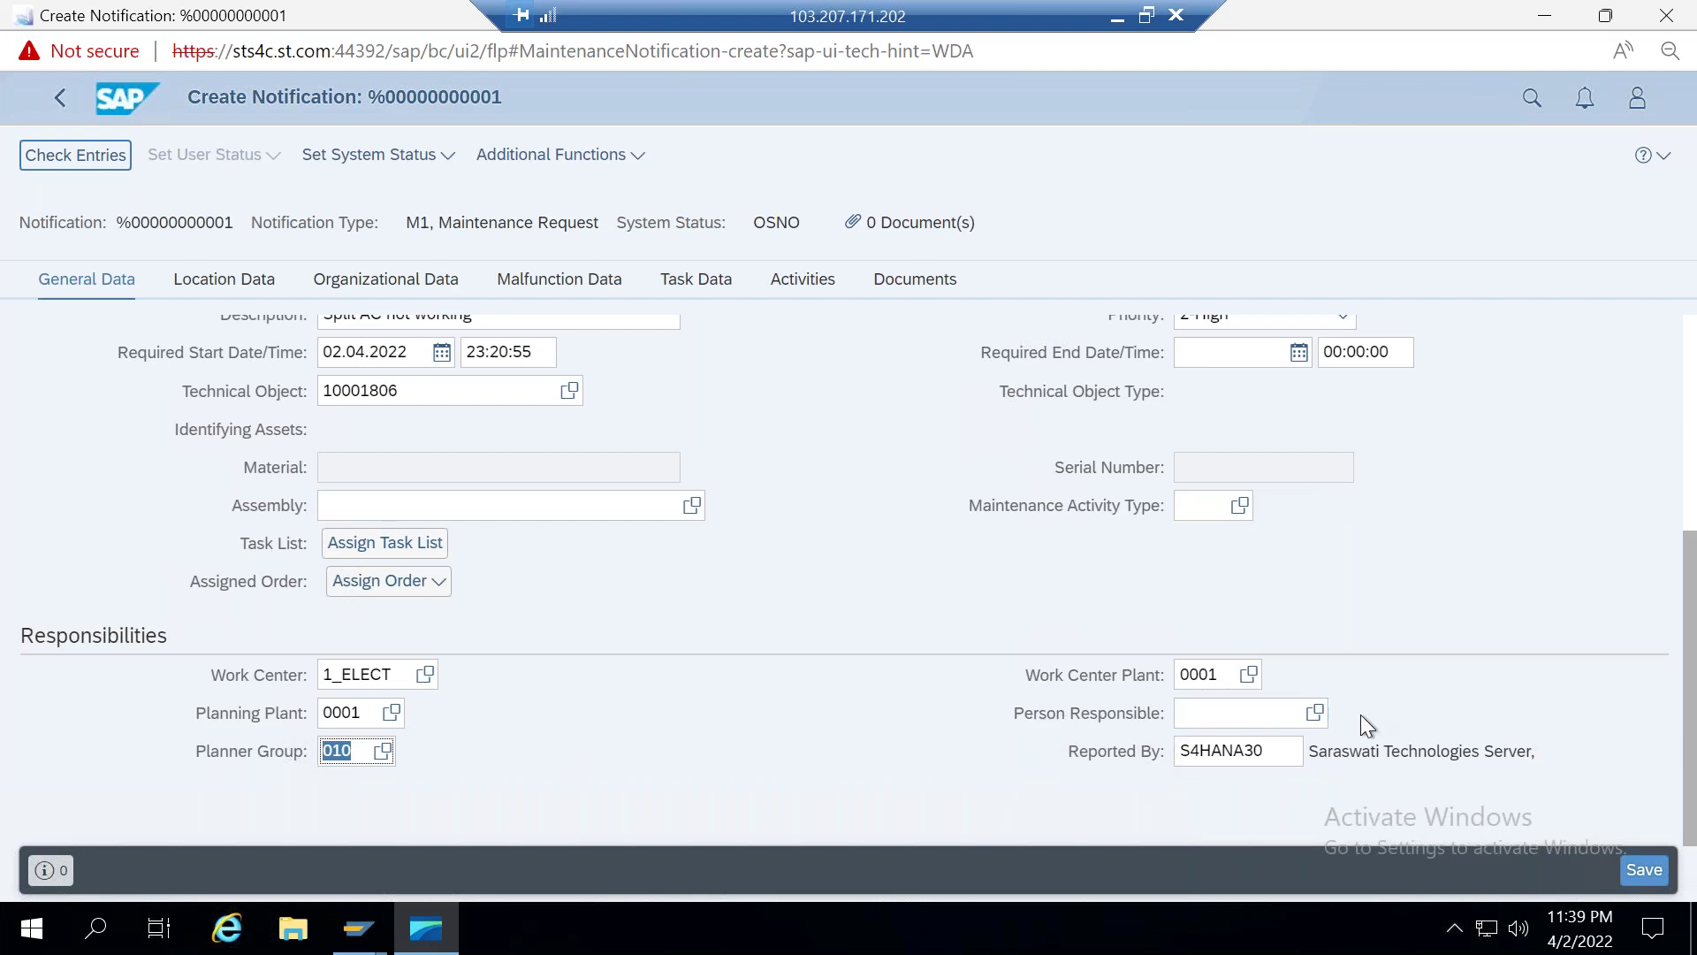
Step: Search for a person responsible assigned to work center 1_ELECT in plant 0001
click(1315, 714)
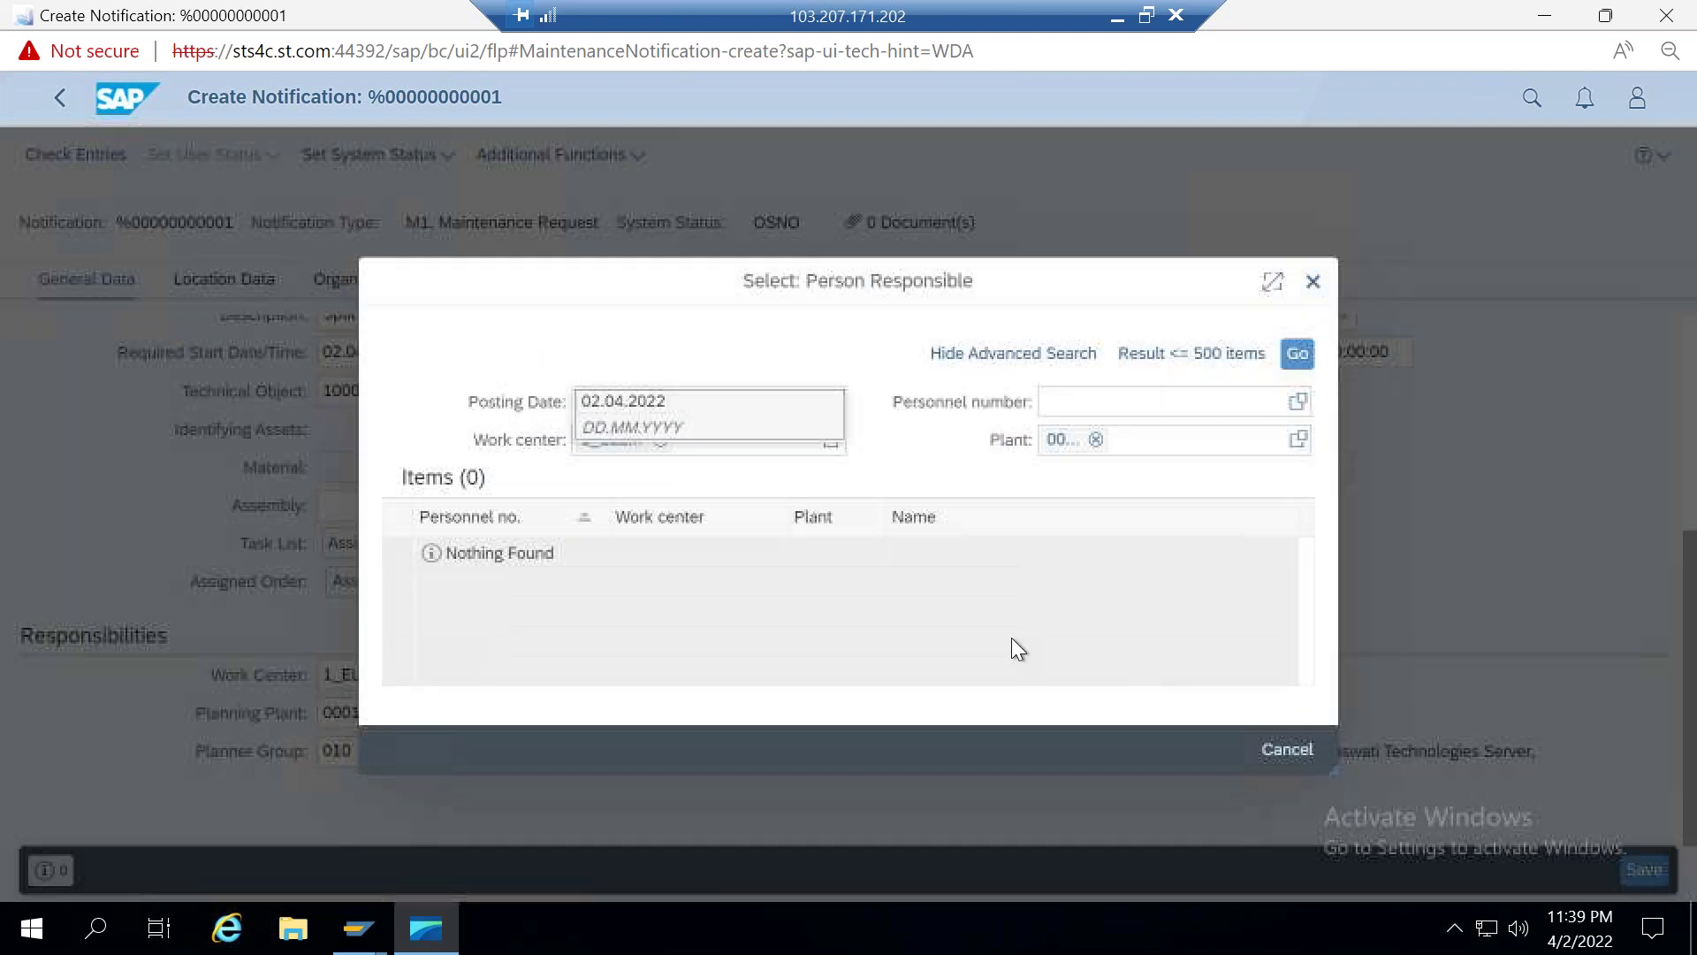
click(1294, 353)
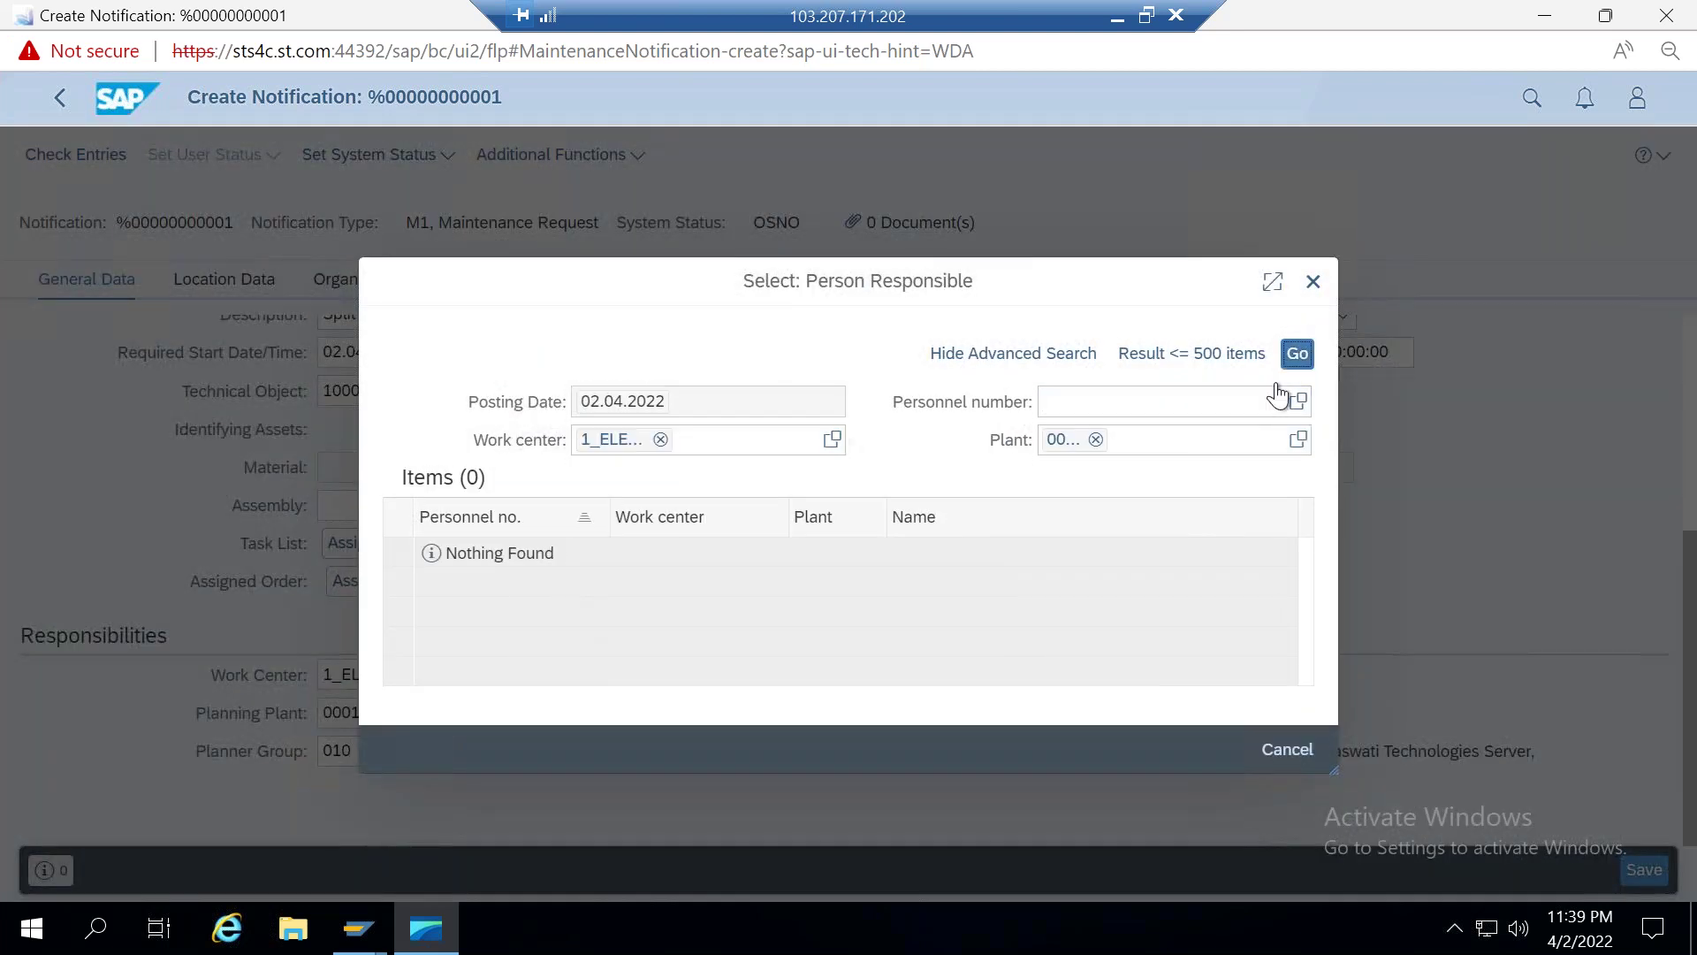
click(1313, 281)
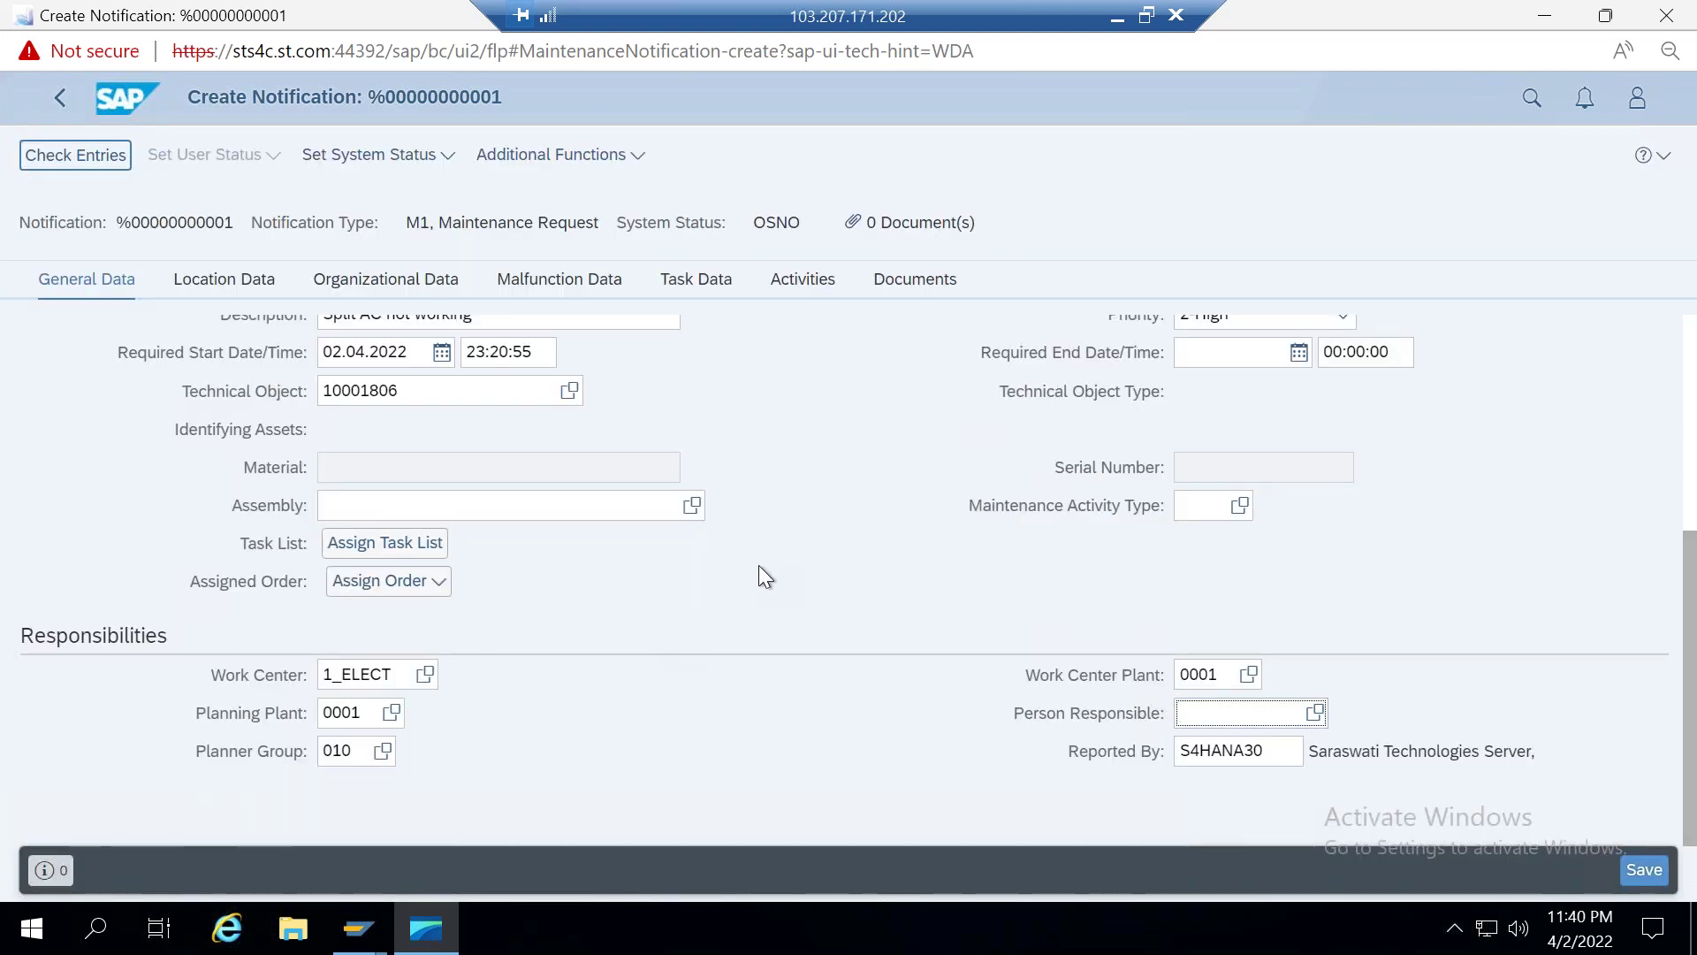
Step: Review the notification's location data, organizational data and the available partner functions
click(257, 295)
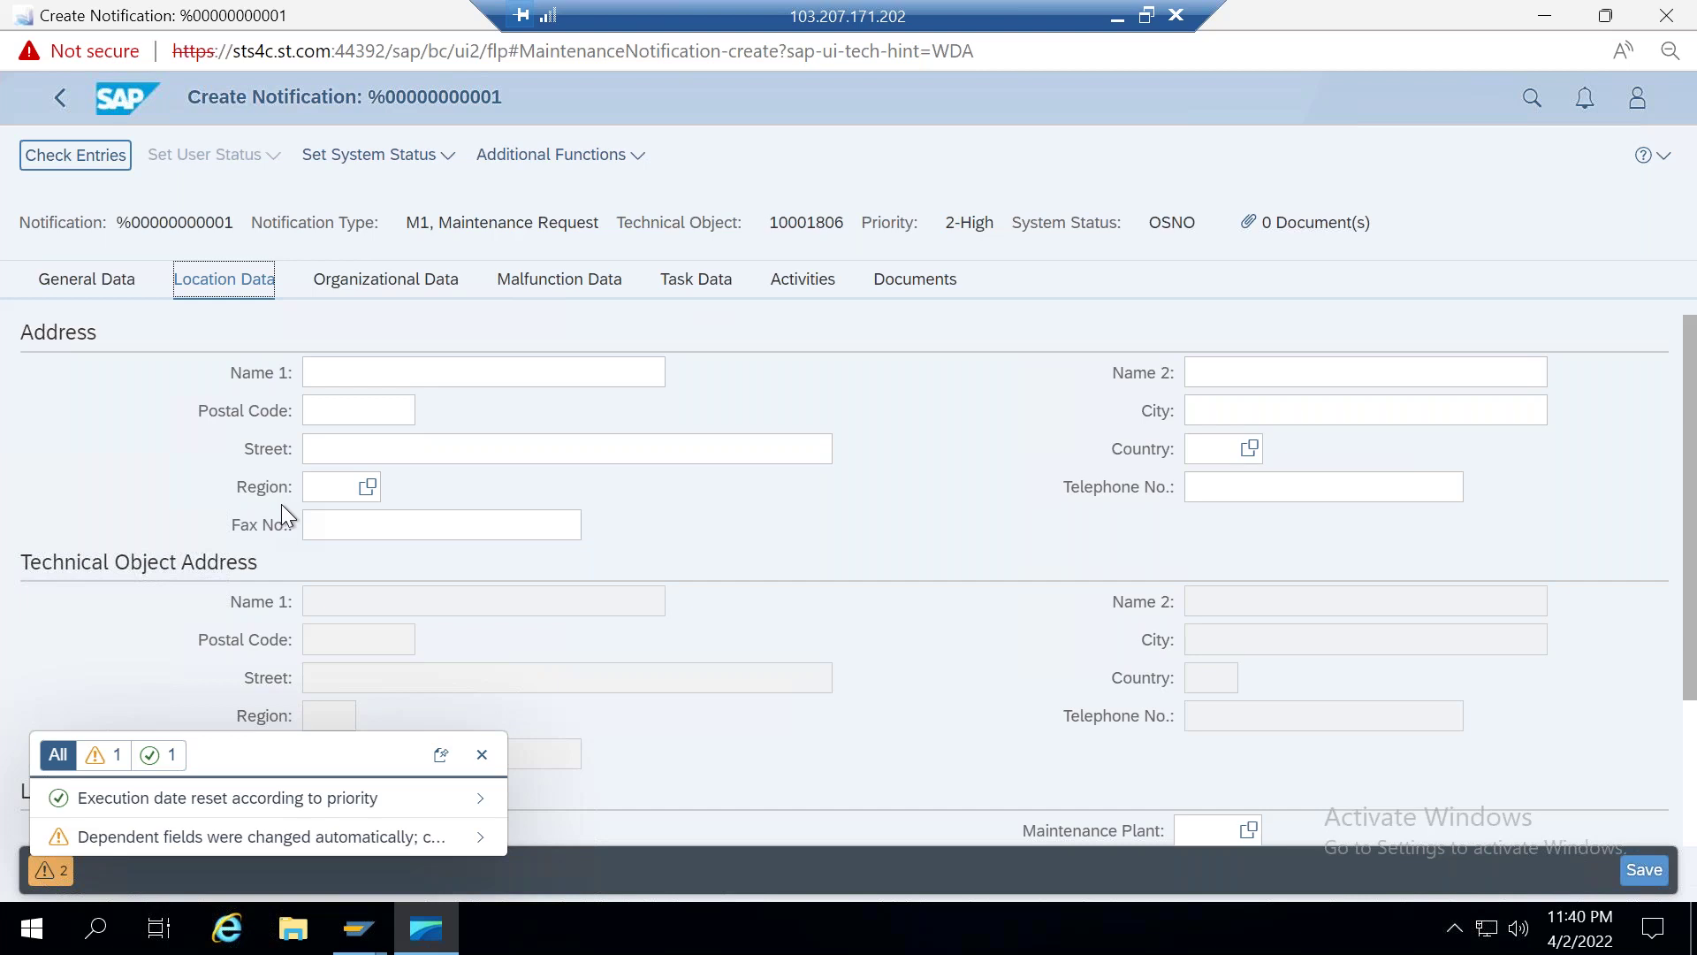
click(344, 288)
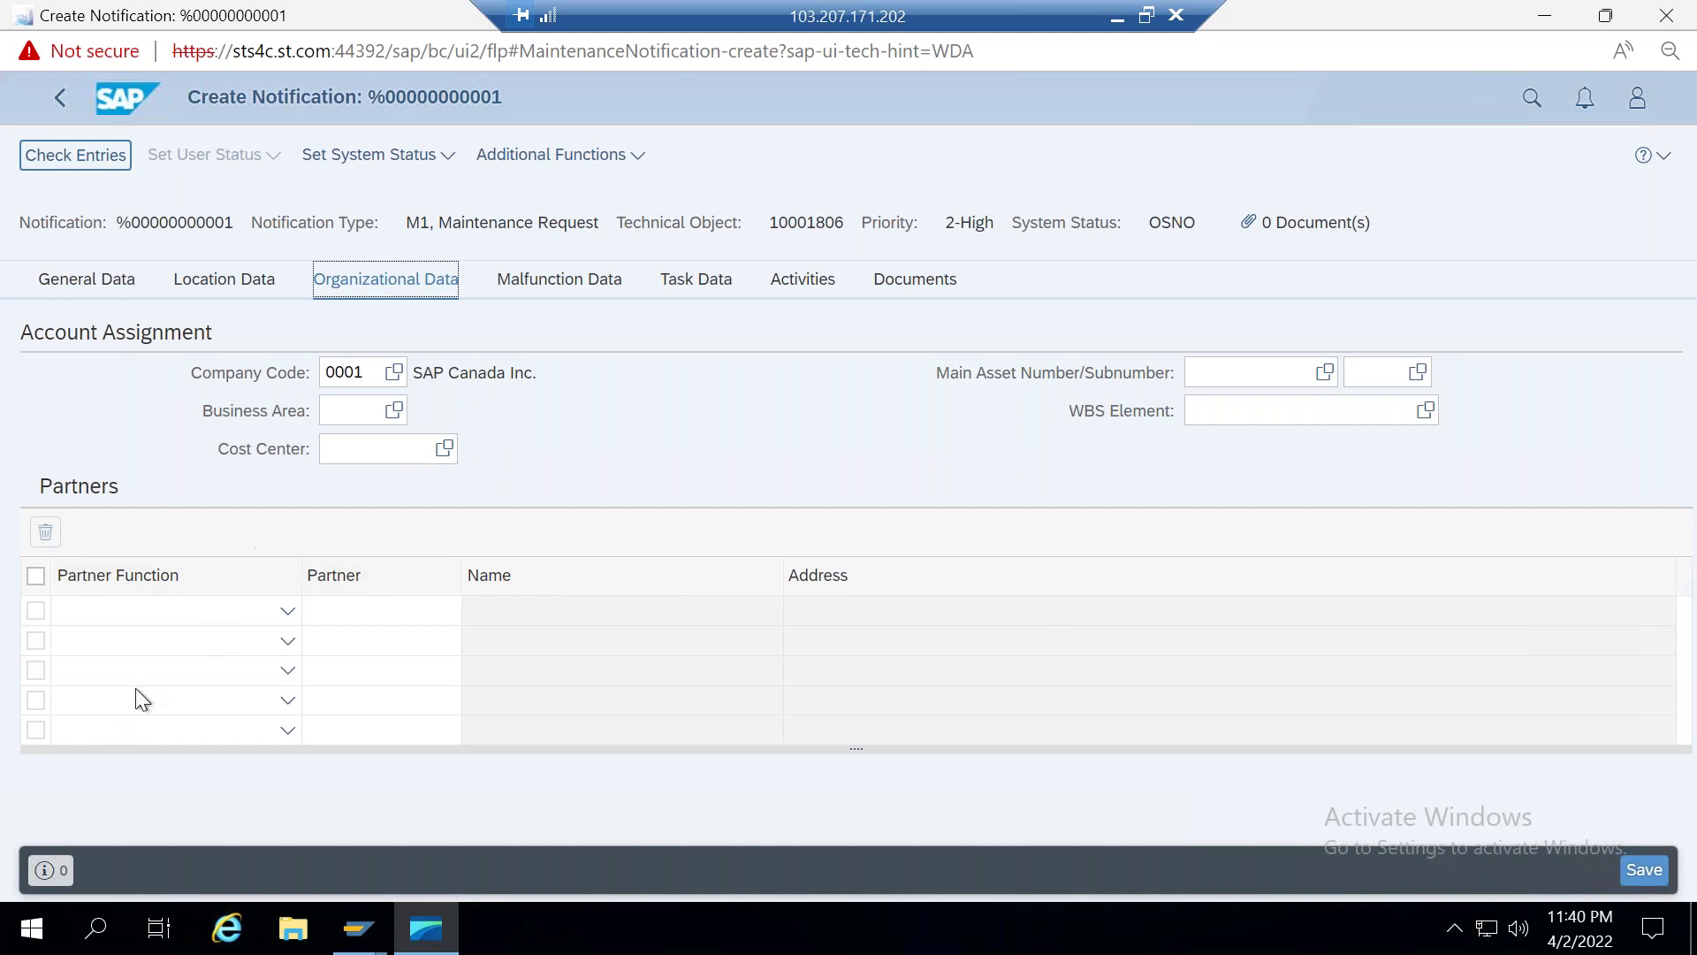
click(287, 610)
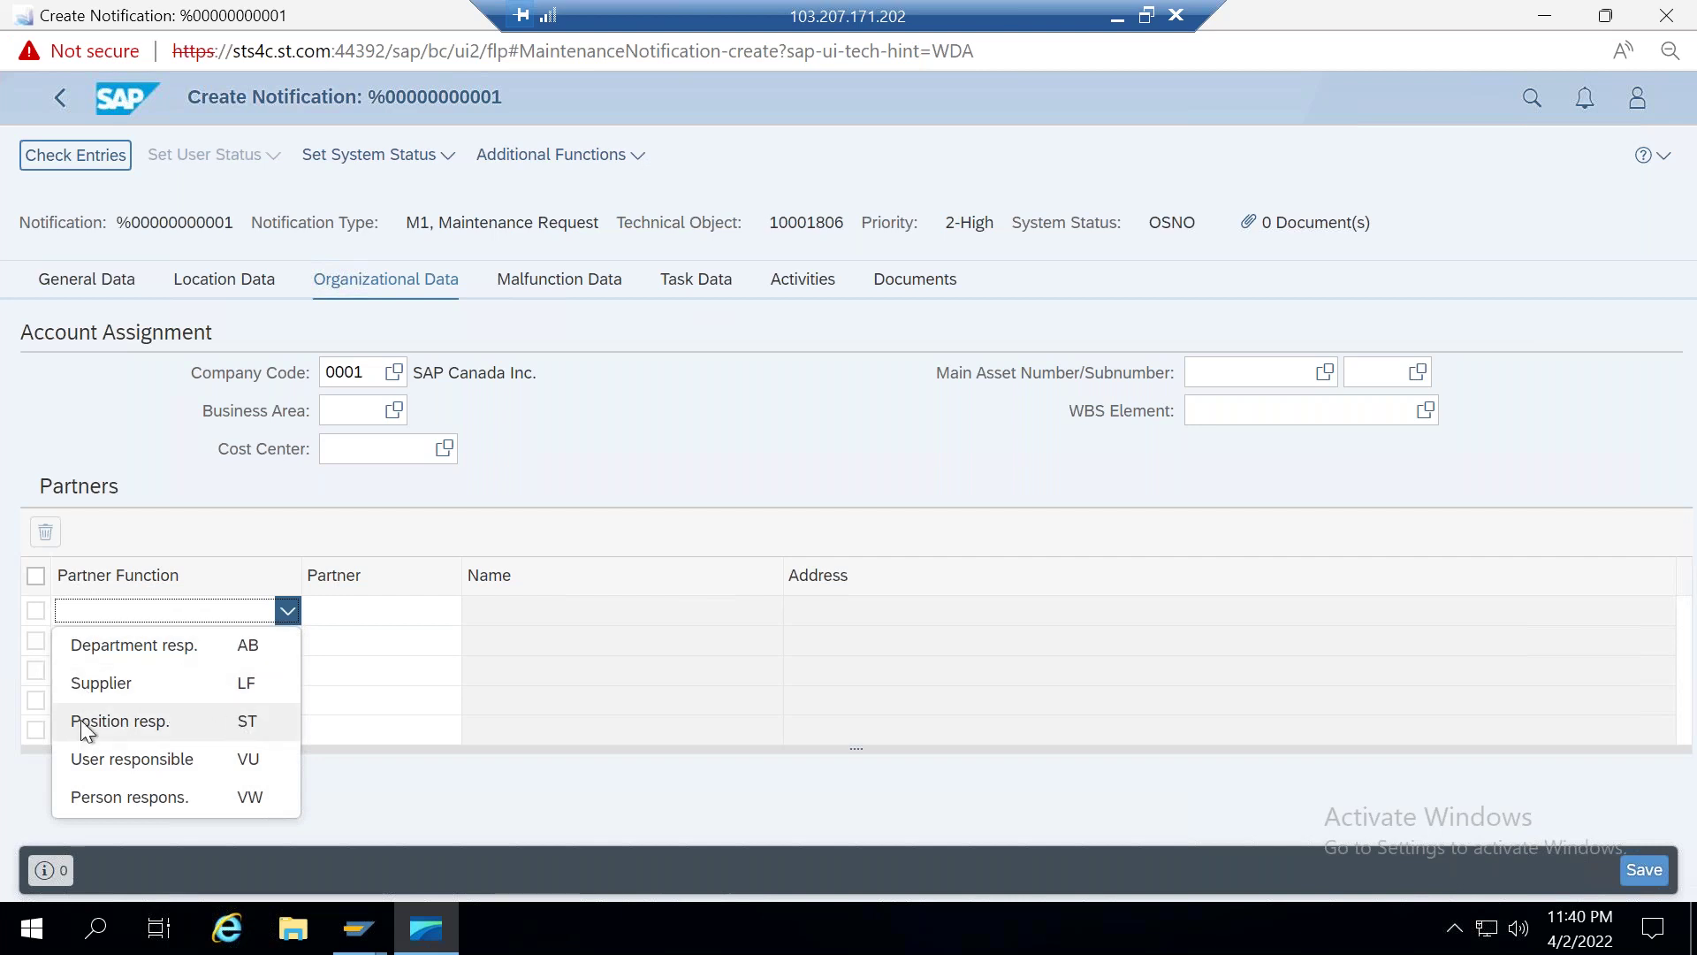
click(566, 409)
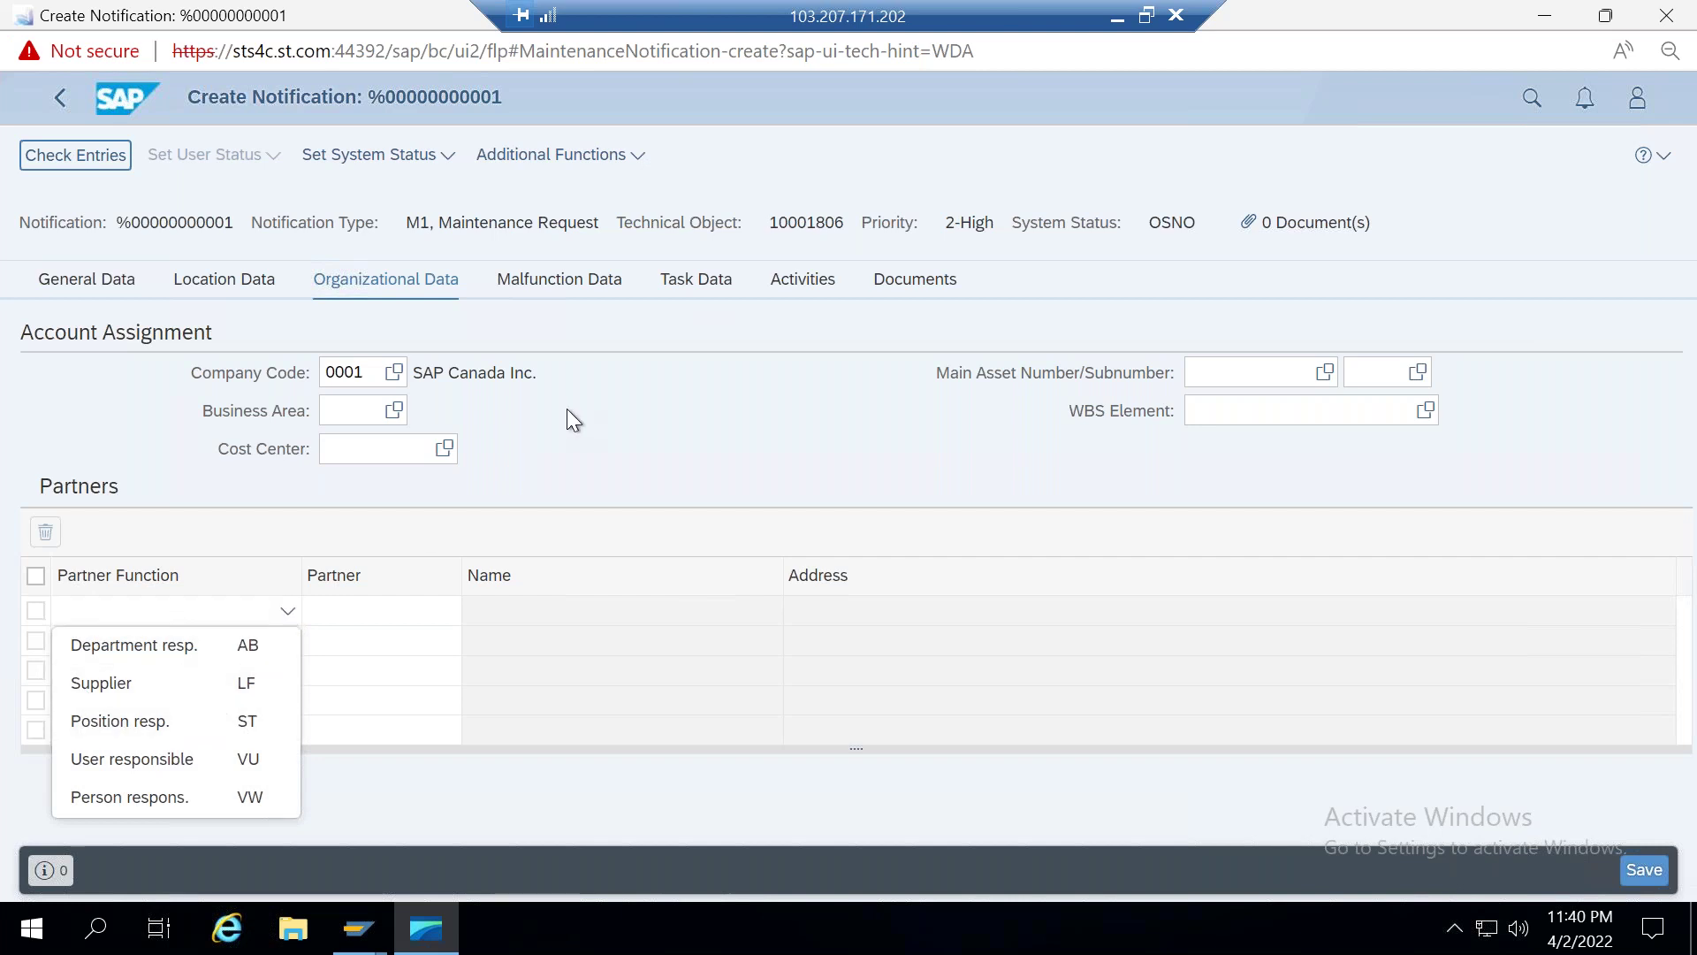
Step: Add the electrical damage code Protective device activated to the notification's malfunction data
click(560, 285)
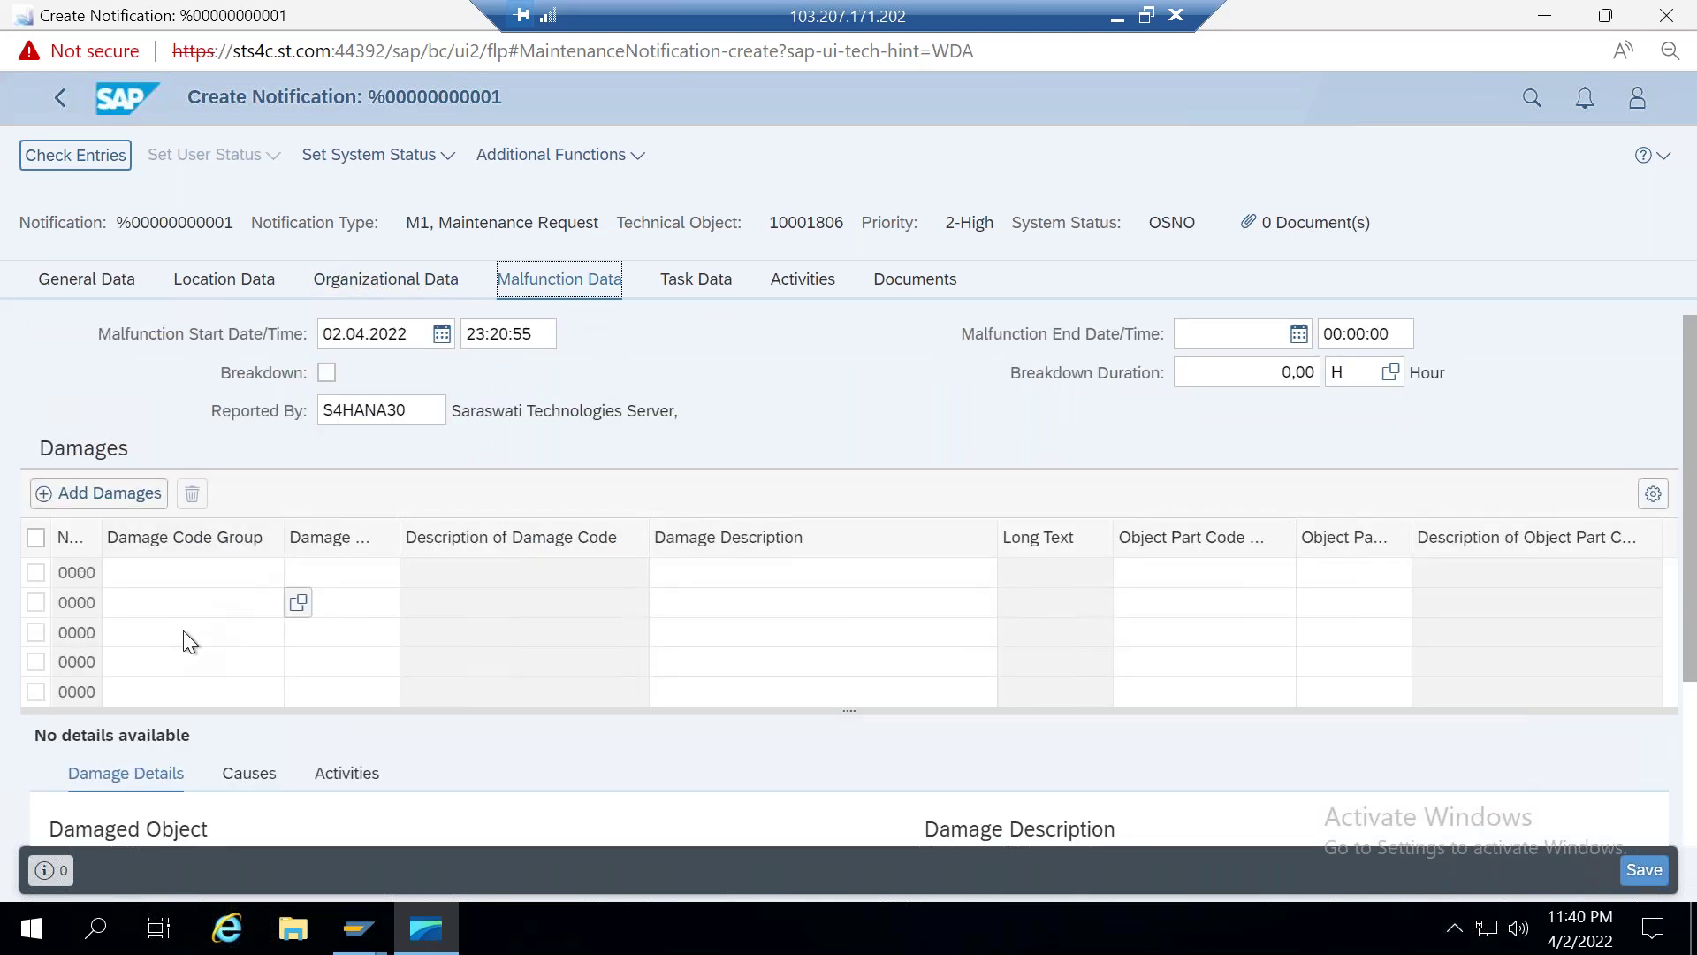
click(109, 493)
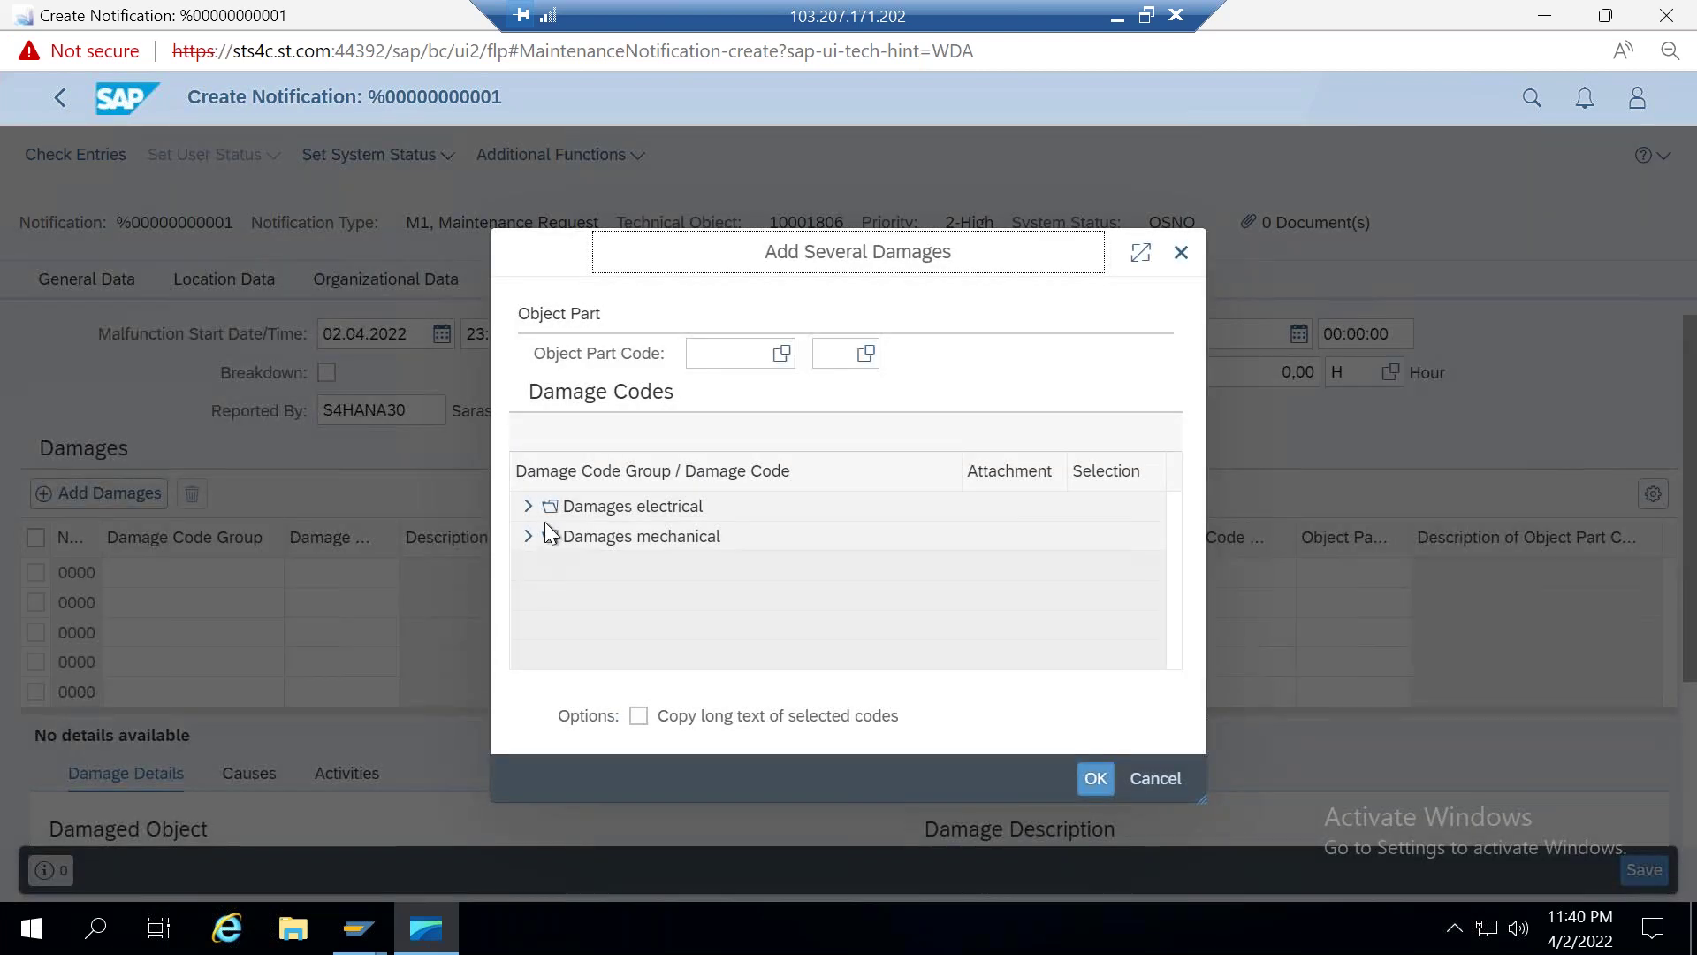
click(527, 505)
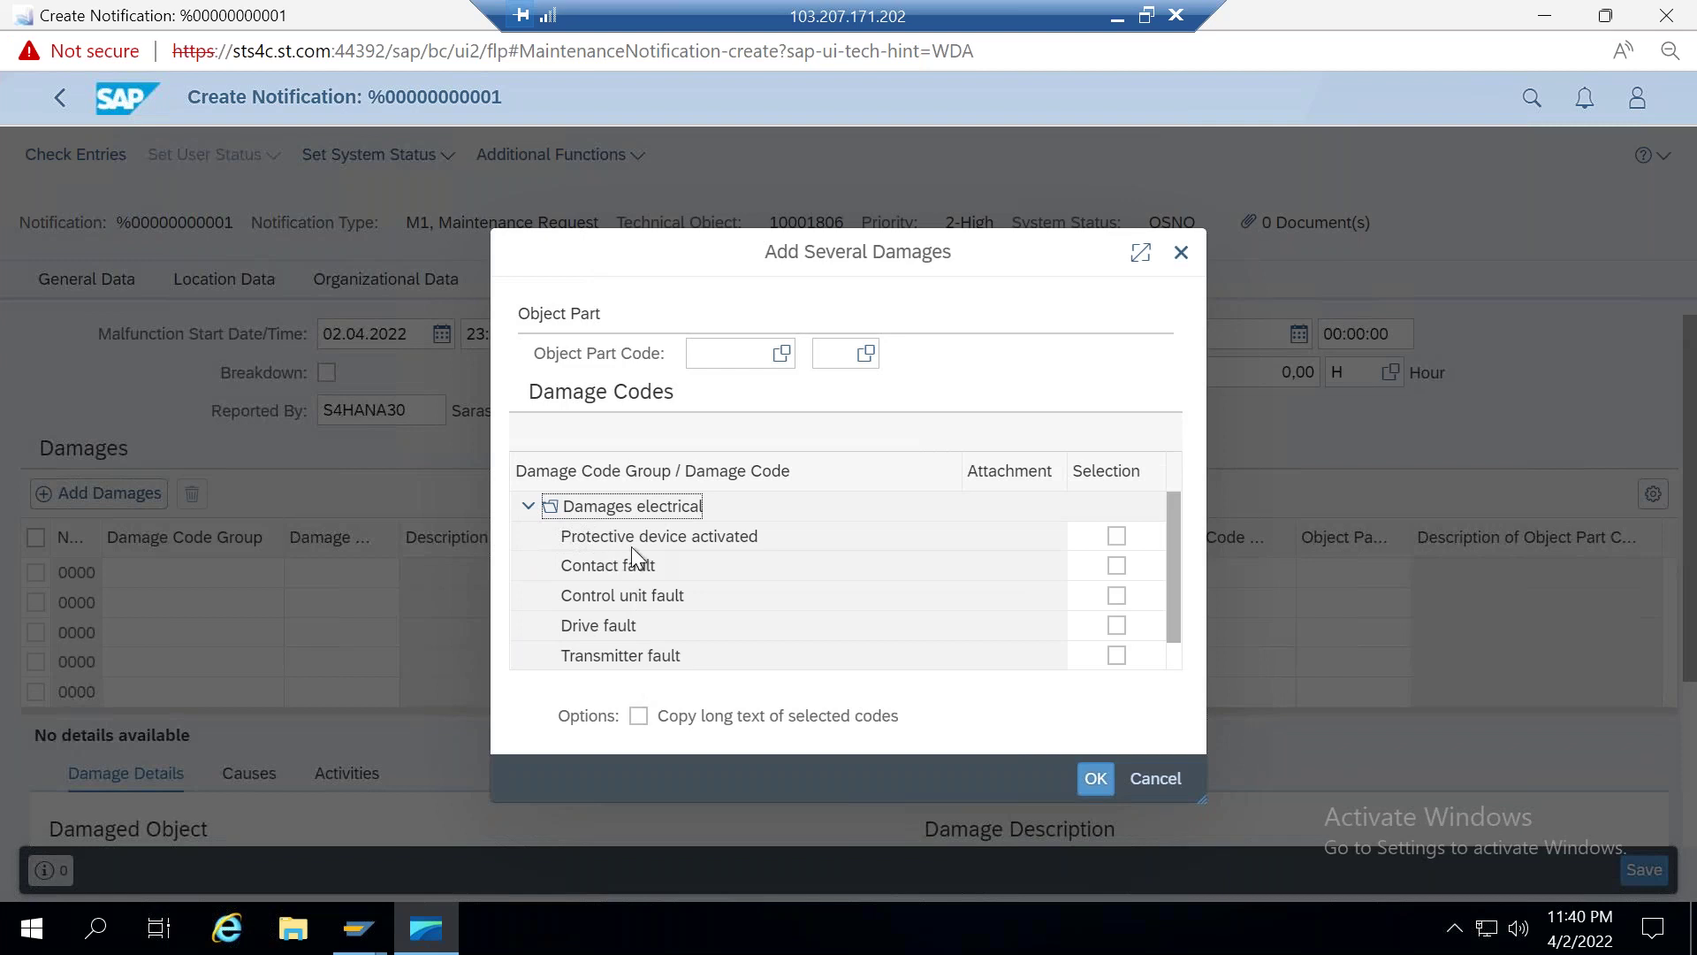
click(1116, 537)
click(1096, 779)
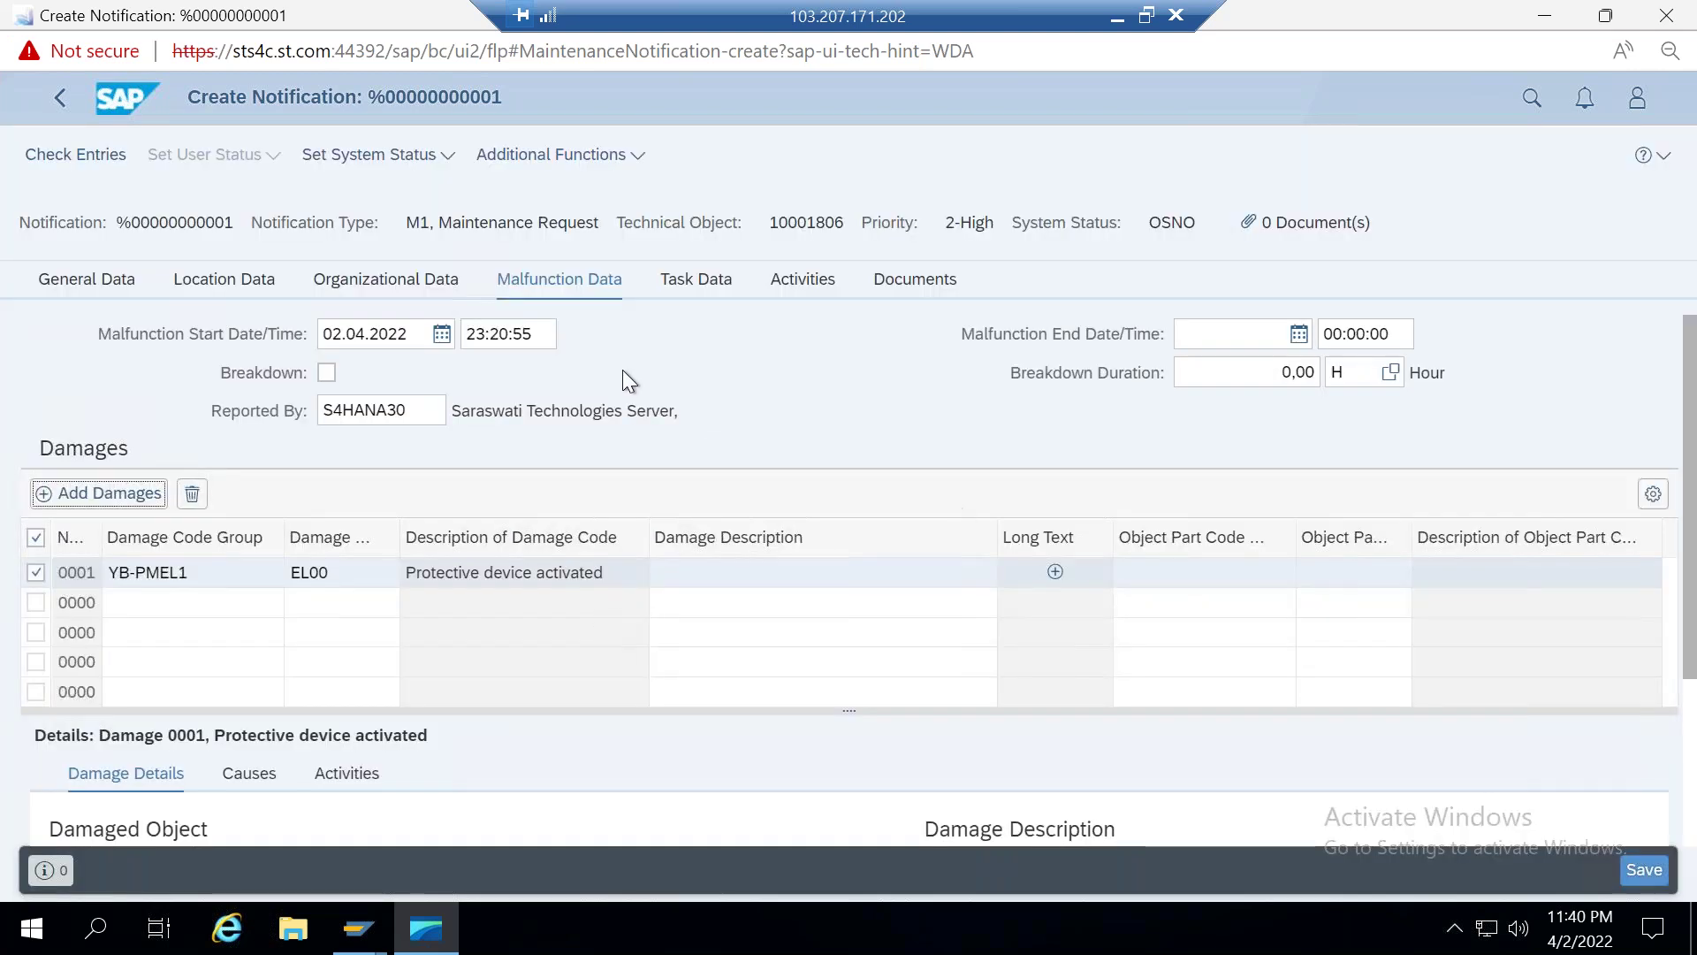
Step: Review the notification's task data, activities and the available additional functions
click(693, 285)
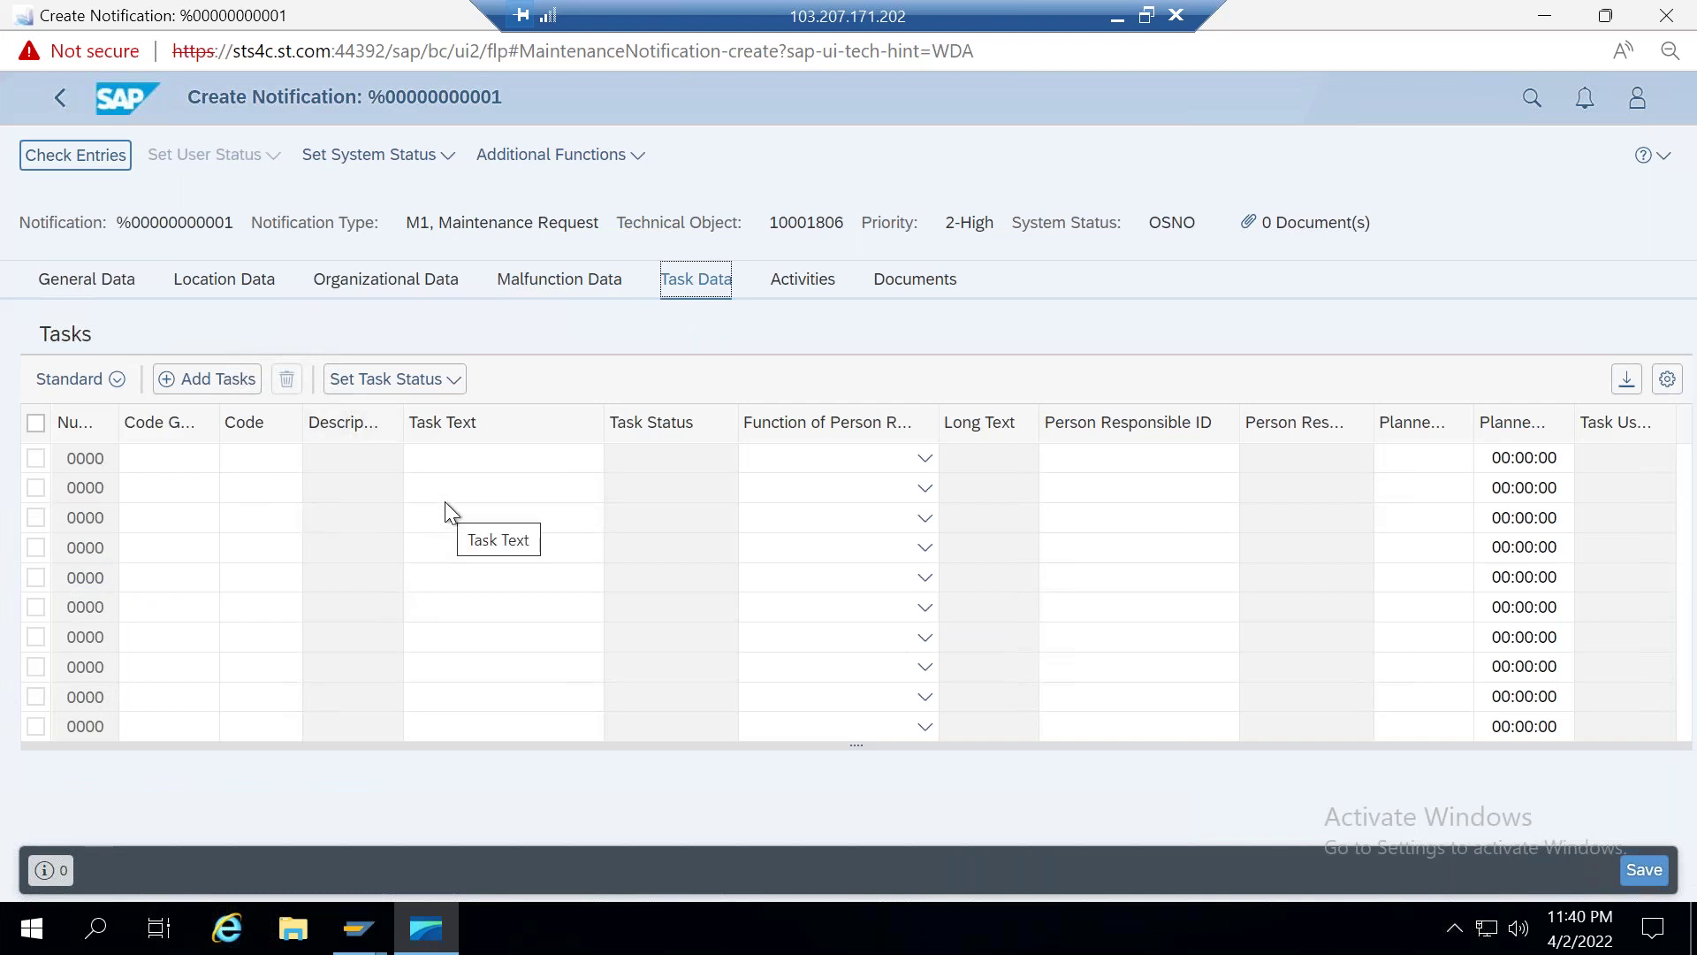
click(796, 283)
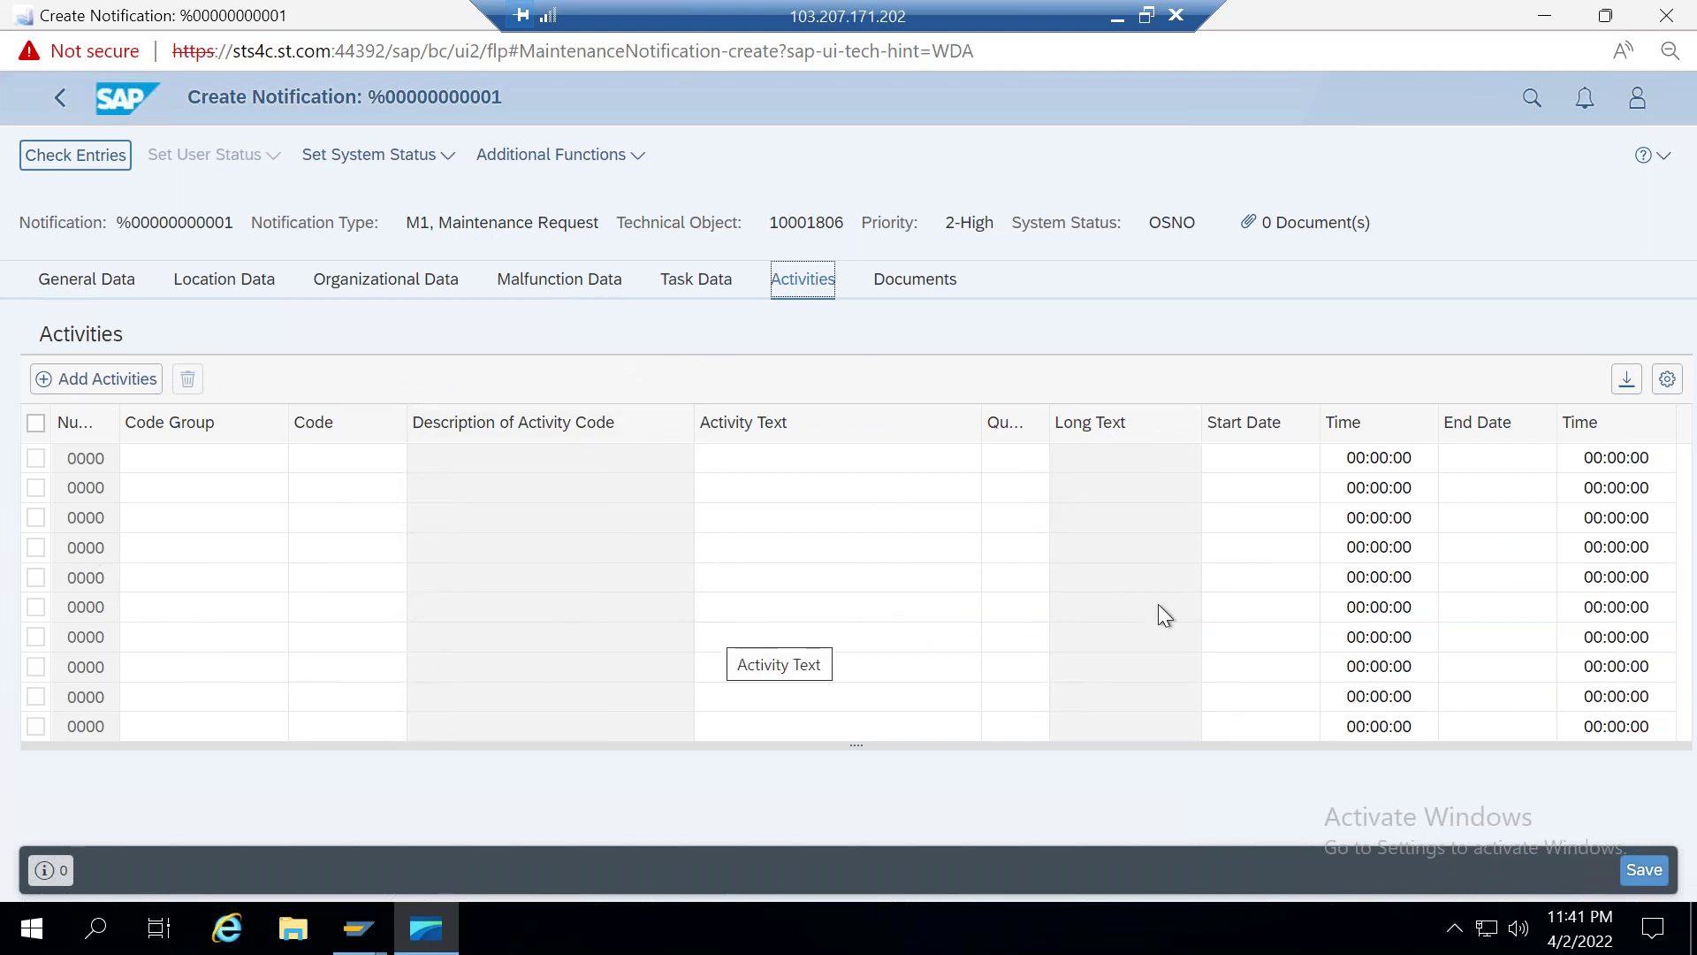
click(634, 157)
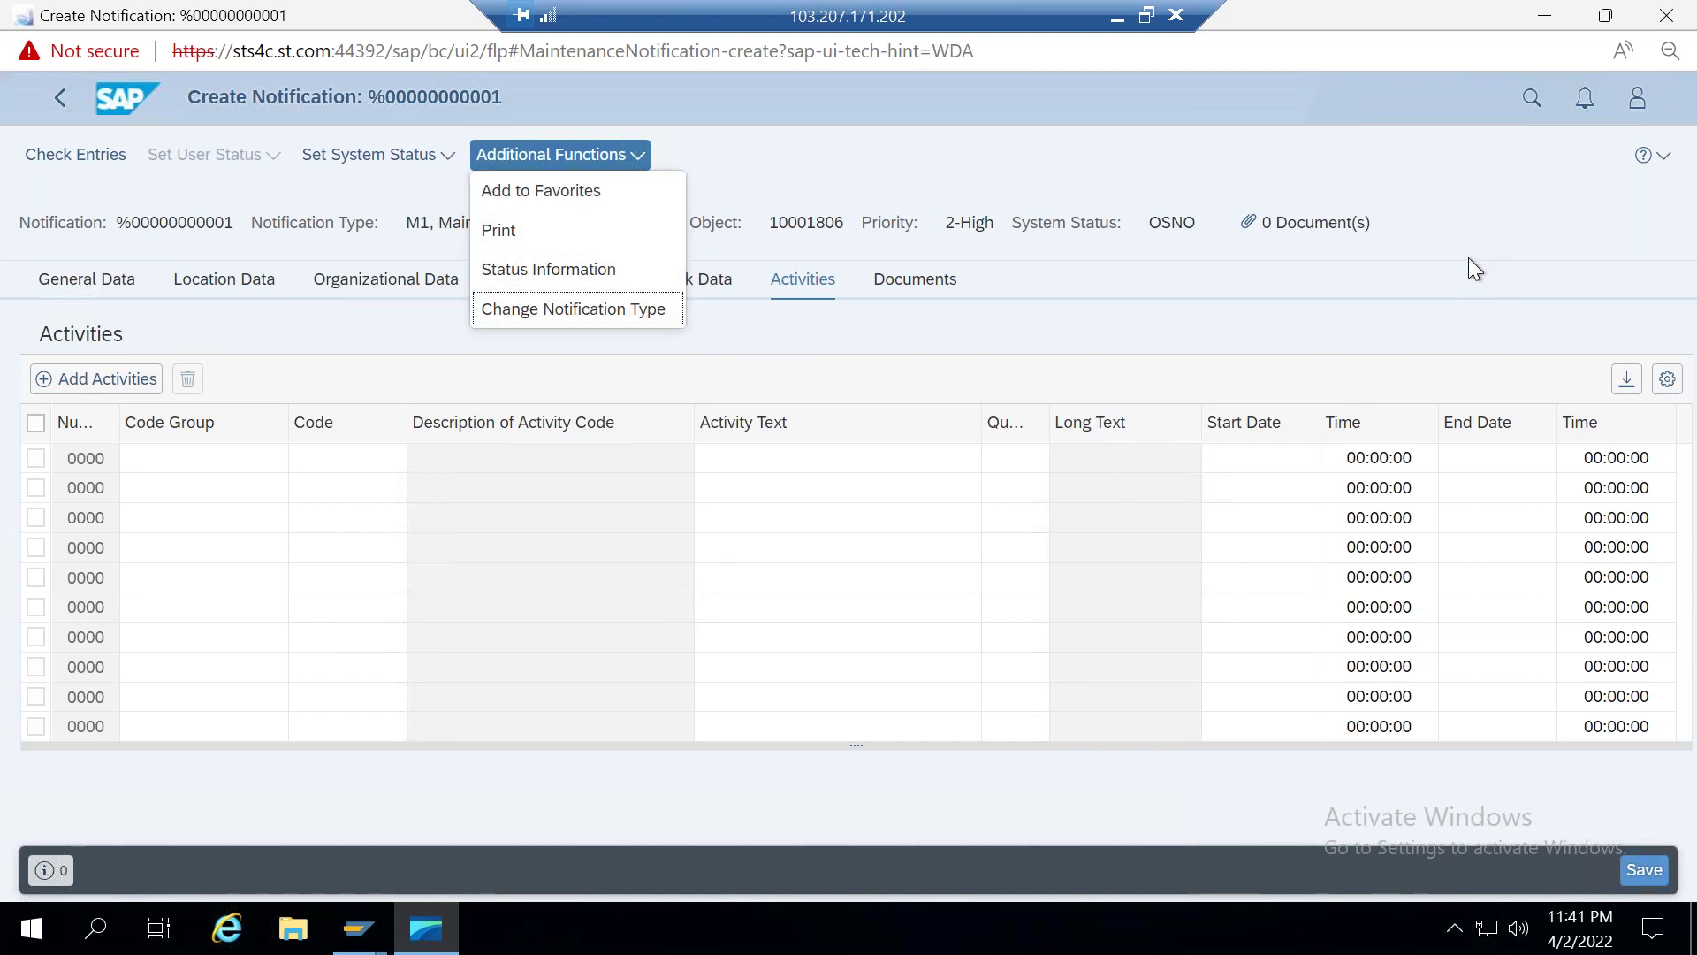
click(1211, 599)
Step: Save the notification and open the Manage Notification List app from the home page
click(1644, 871)
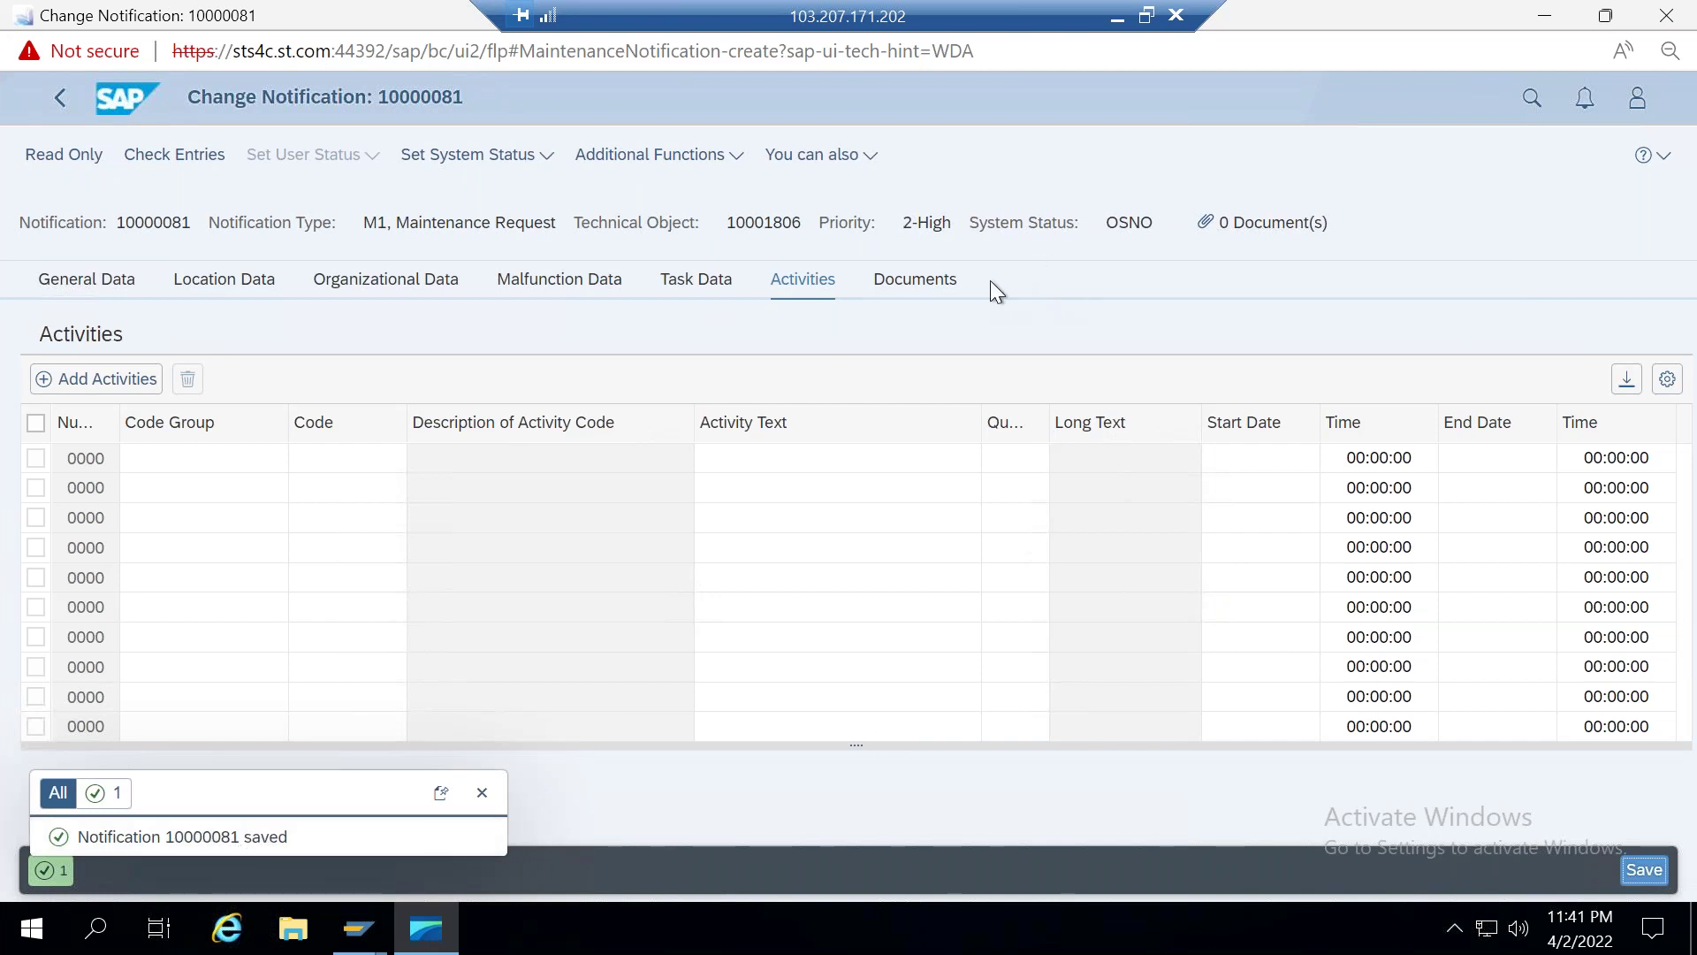
click(60, 99)
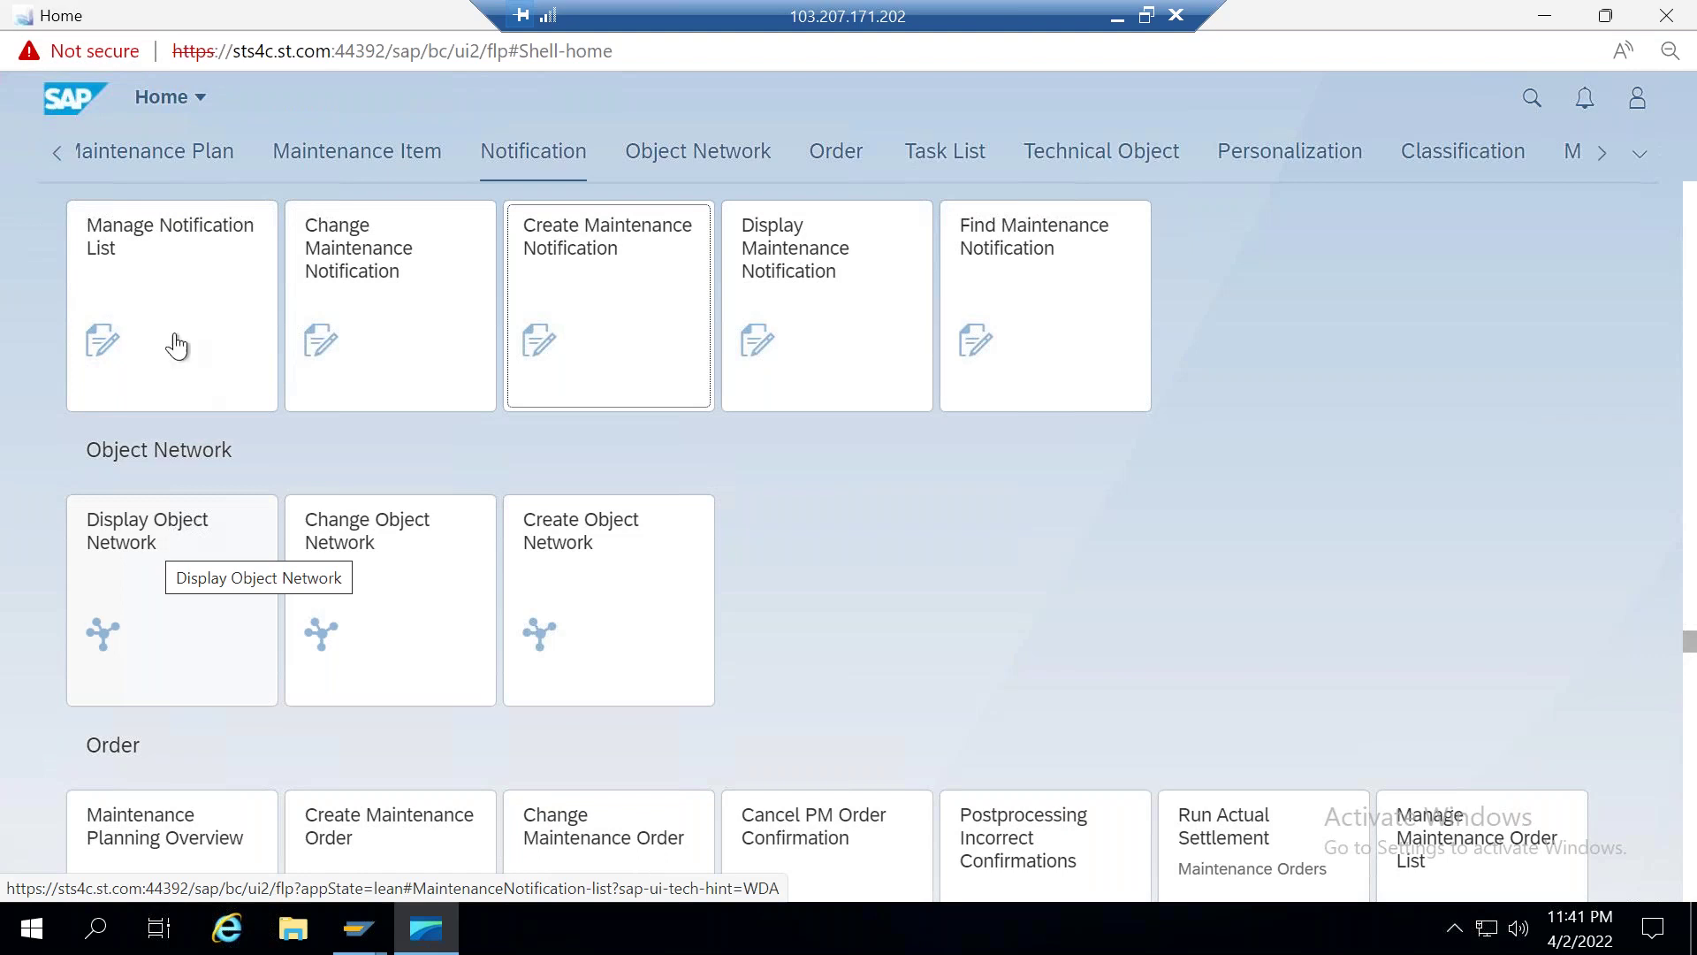
click(159, 247)
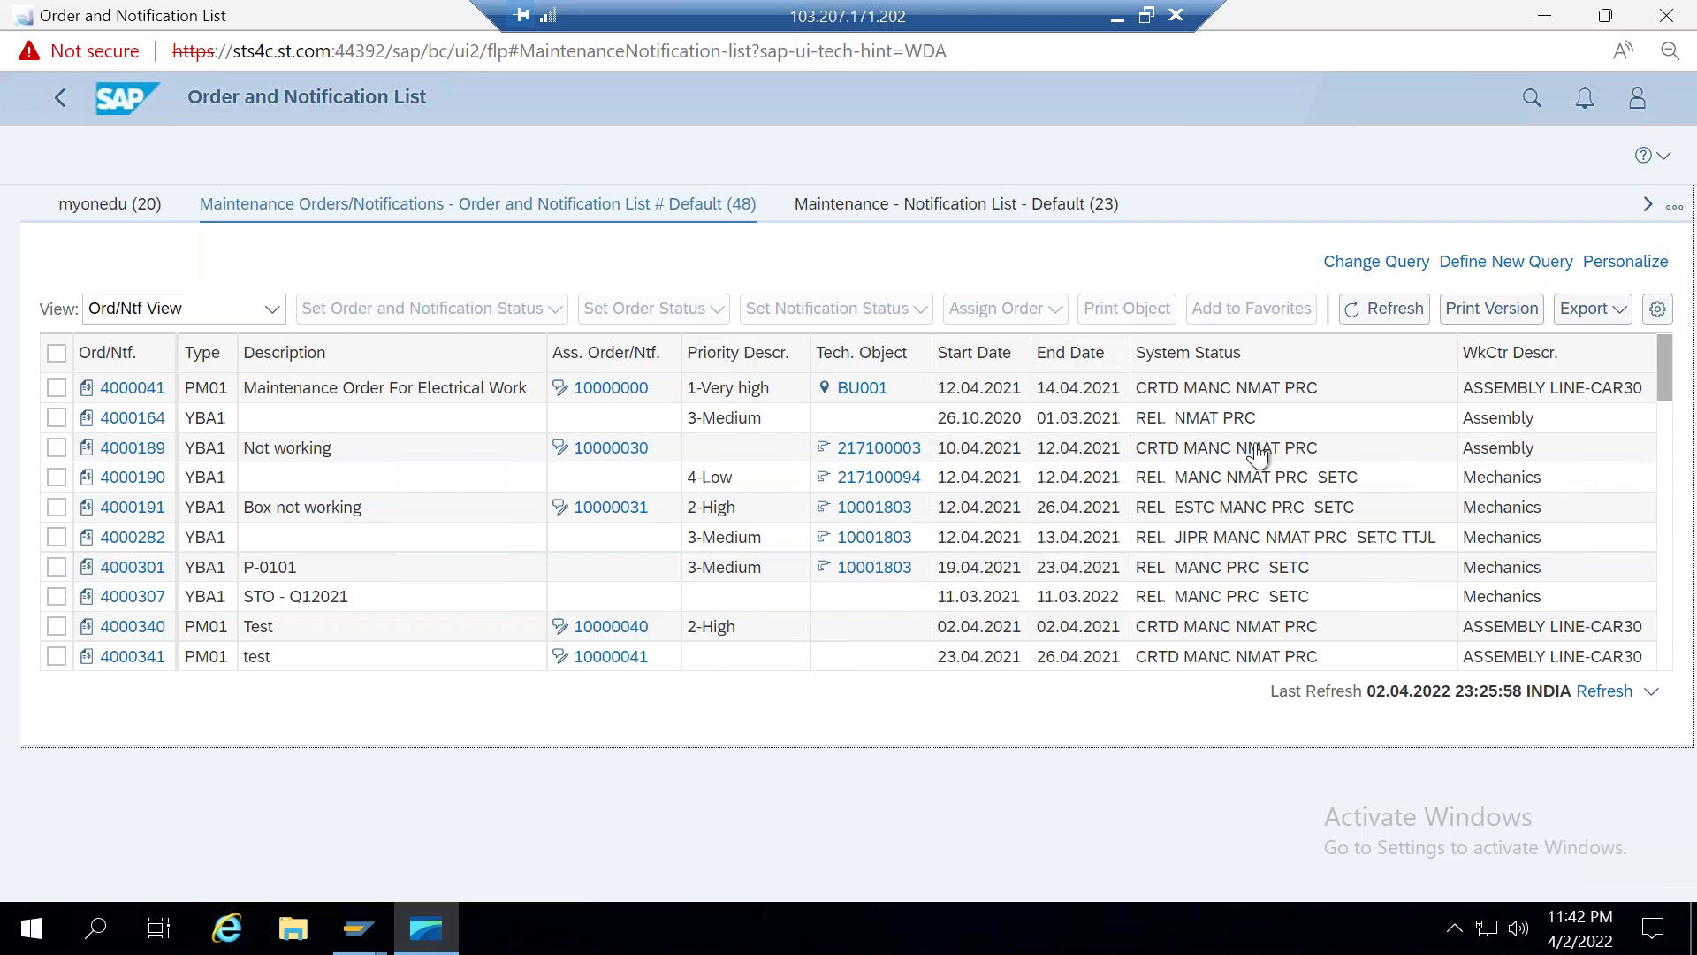
Step: Open the Split AC not working notification from the order and notification list and switch it to edit mode
click(56, 389)
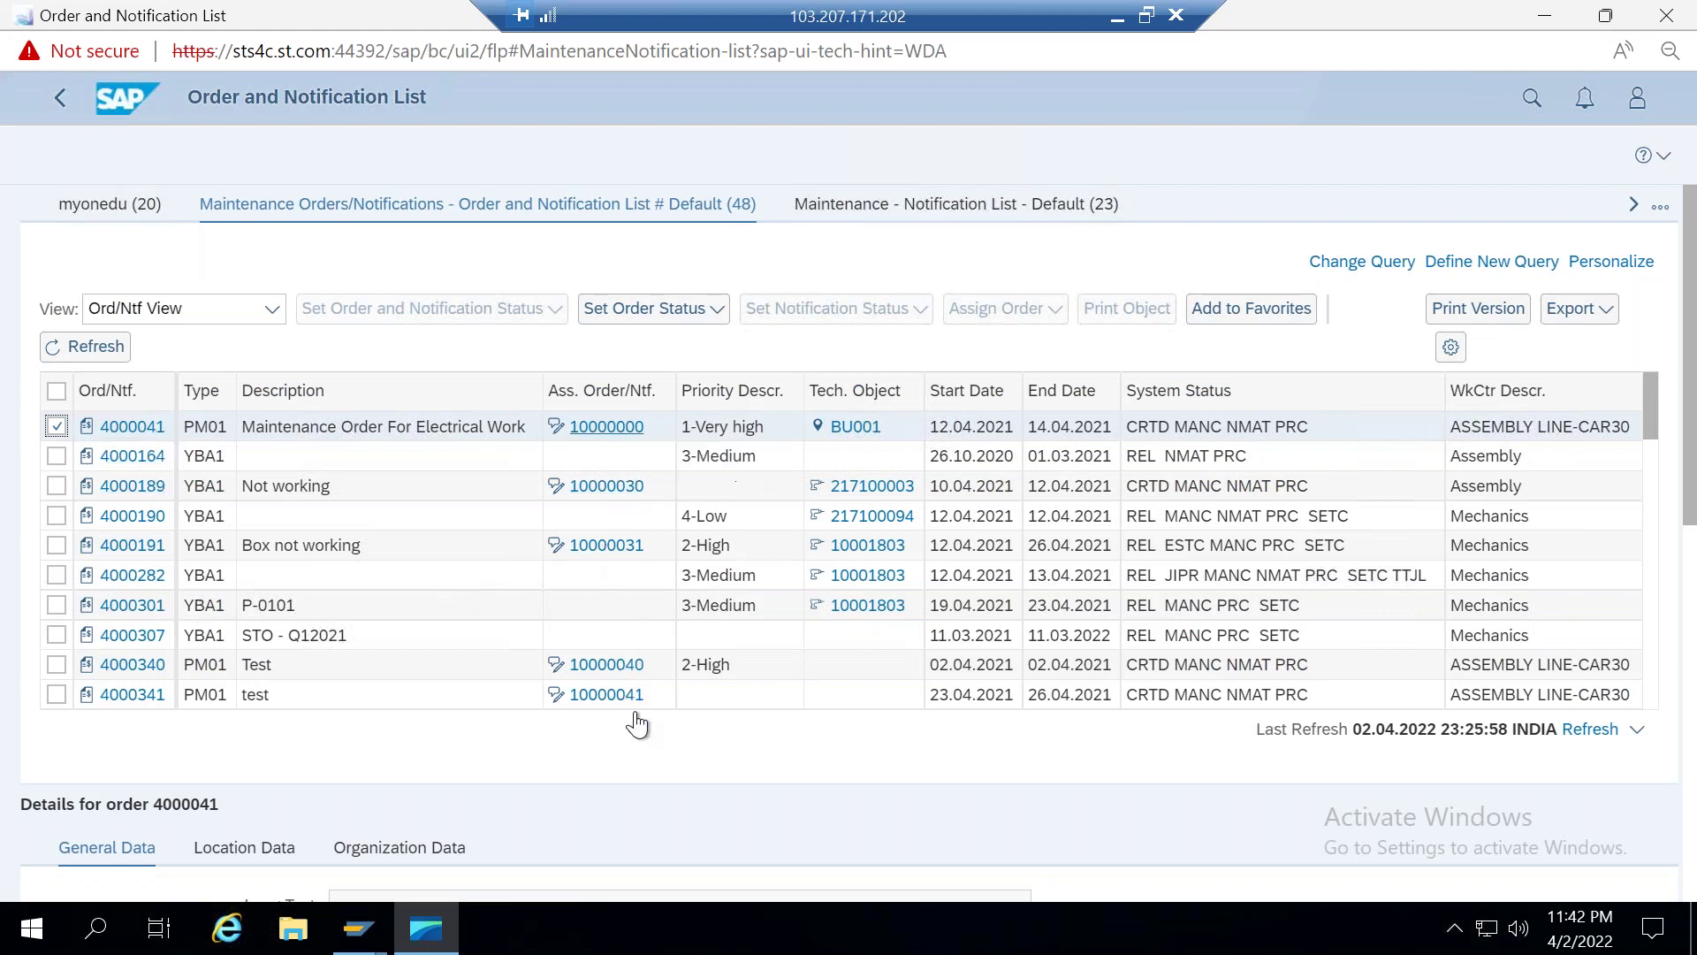
scroll(669, 655, down, 10)
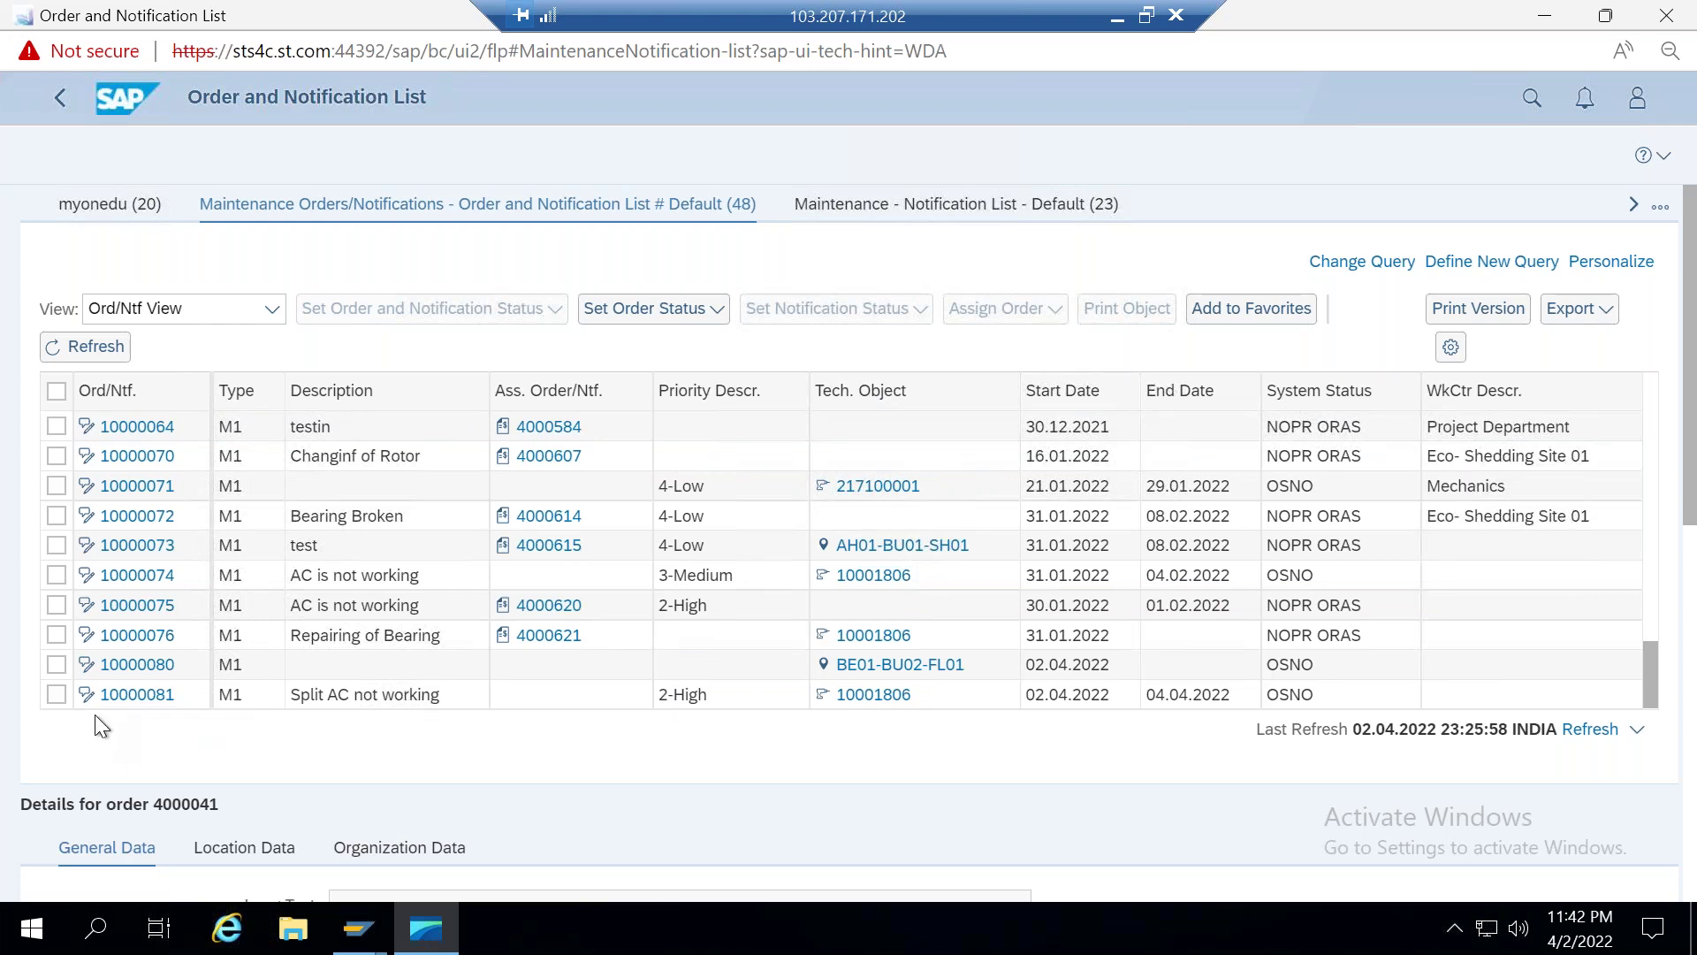
click(137, 695)
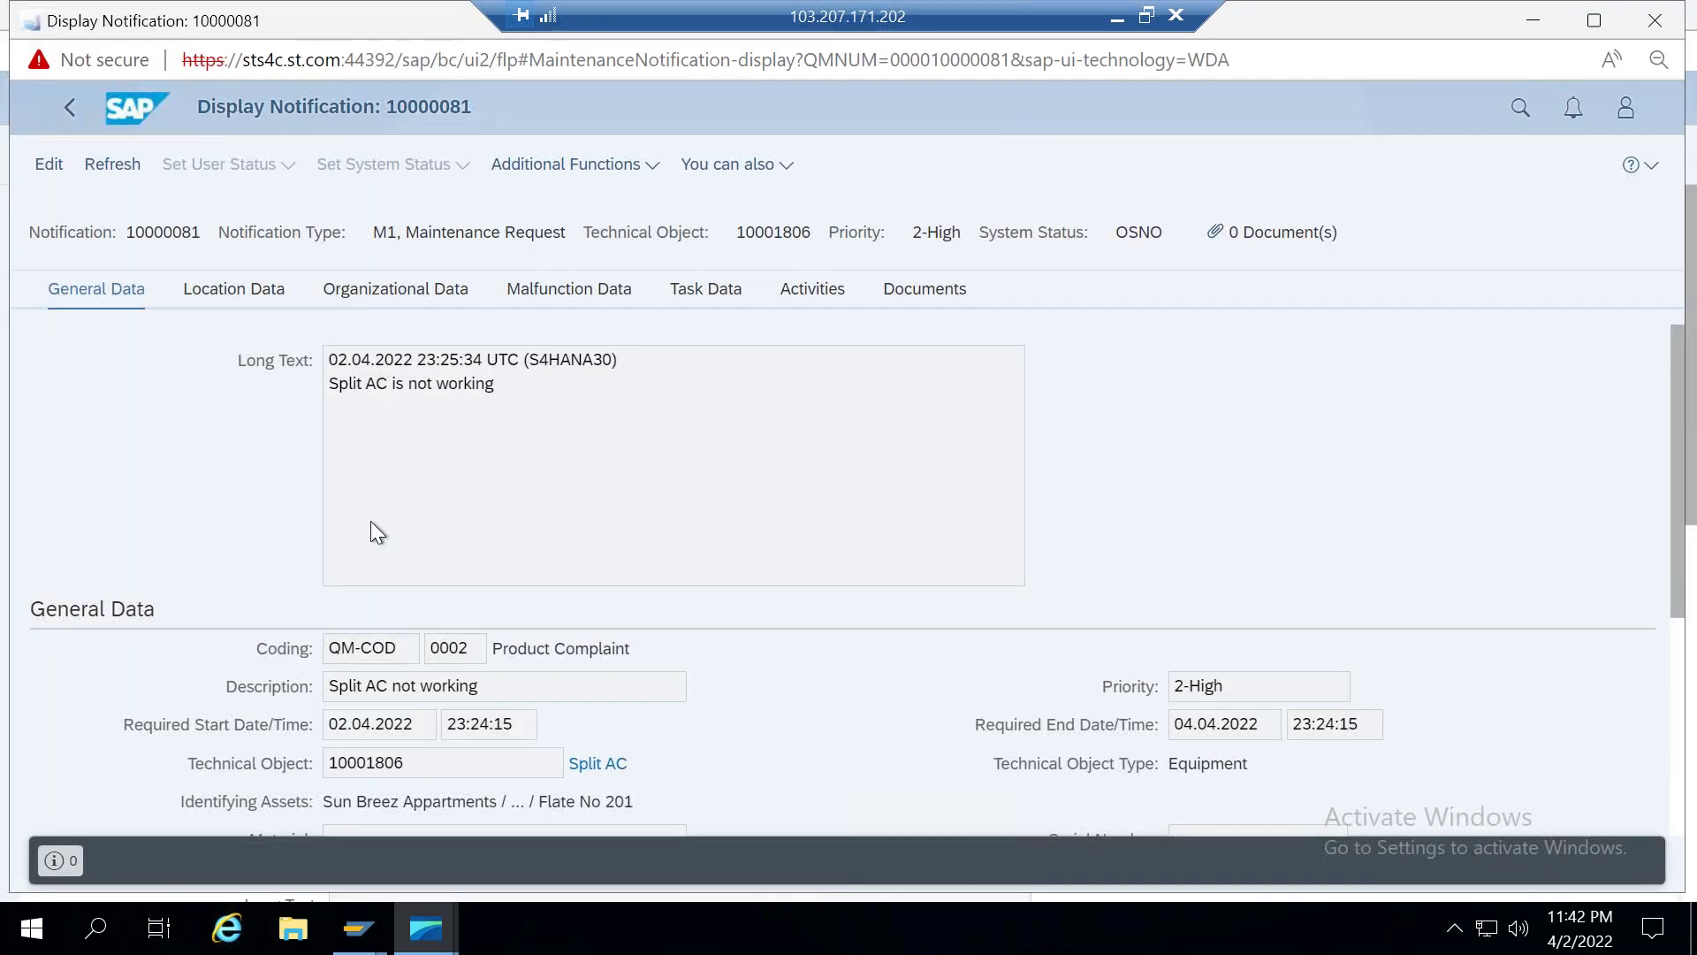
click(50, 164)
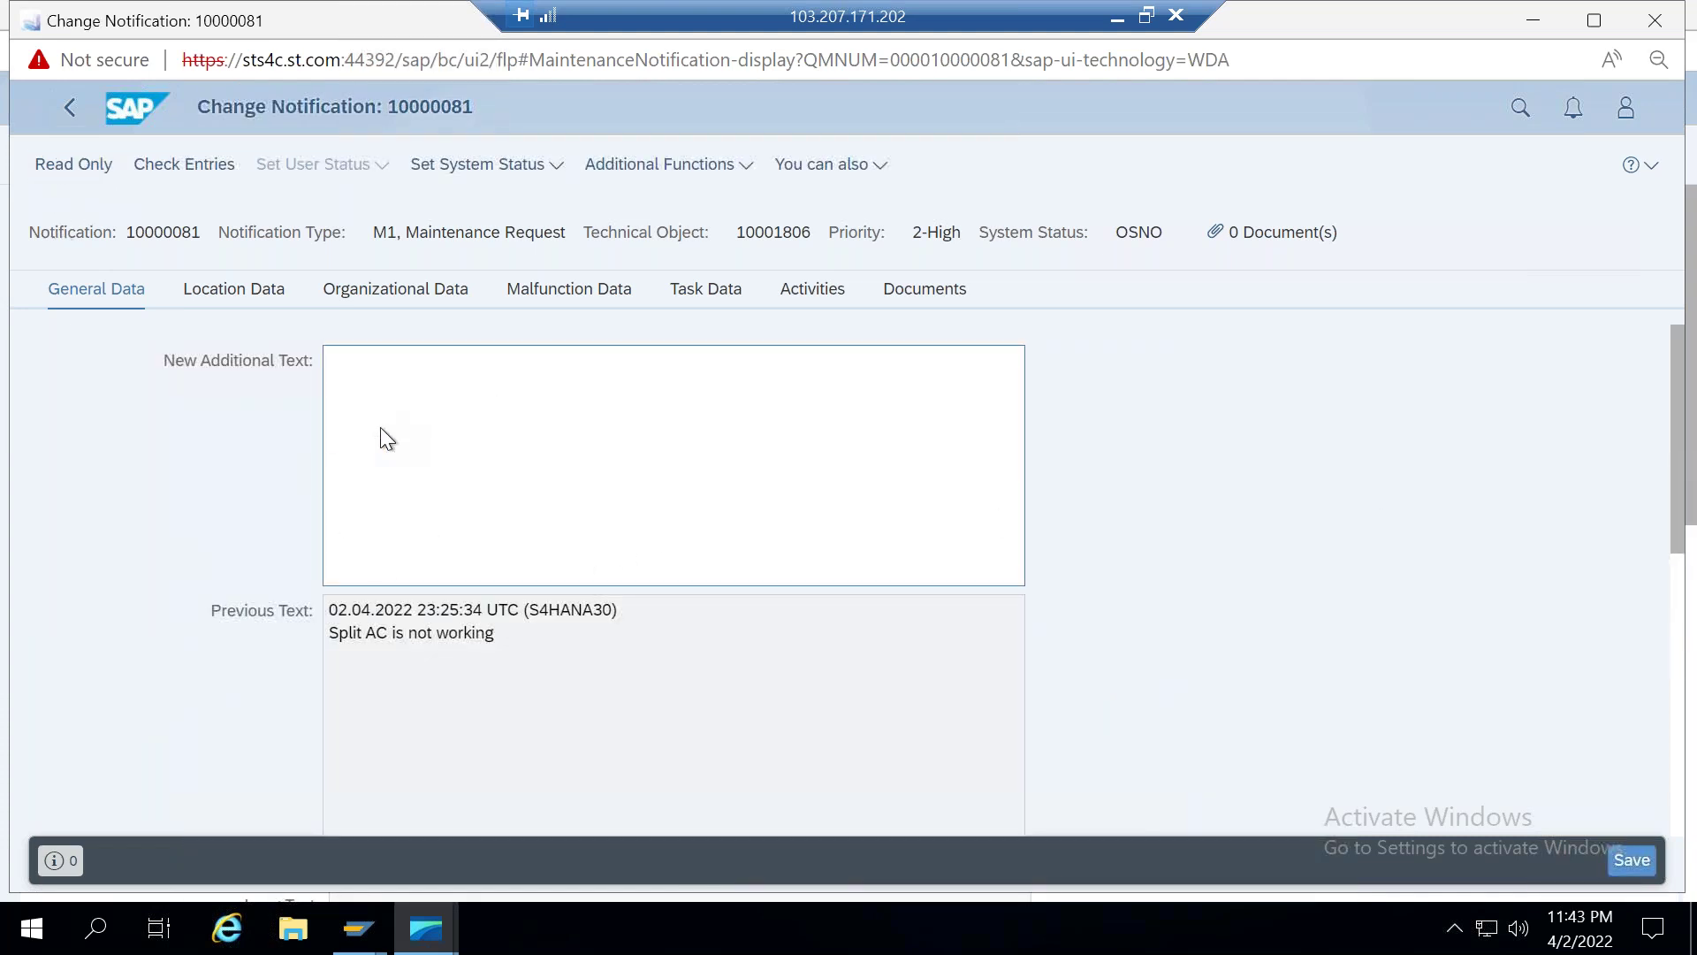
Step: Leave the notification for the home page and open Manage Notification List again from the Notification group
click(69, 108)
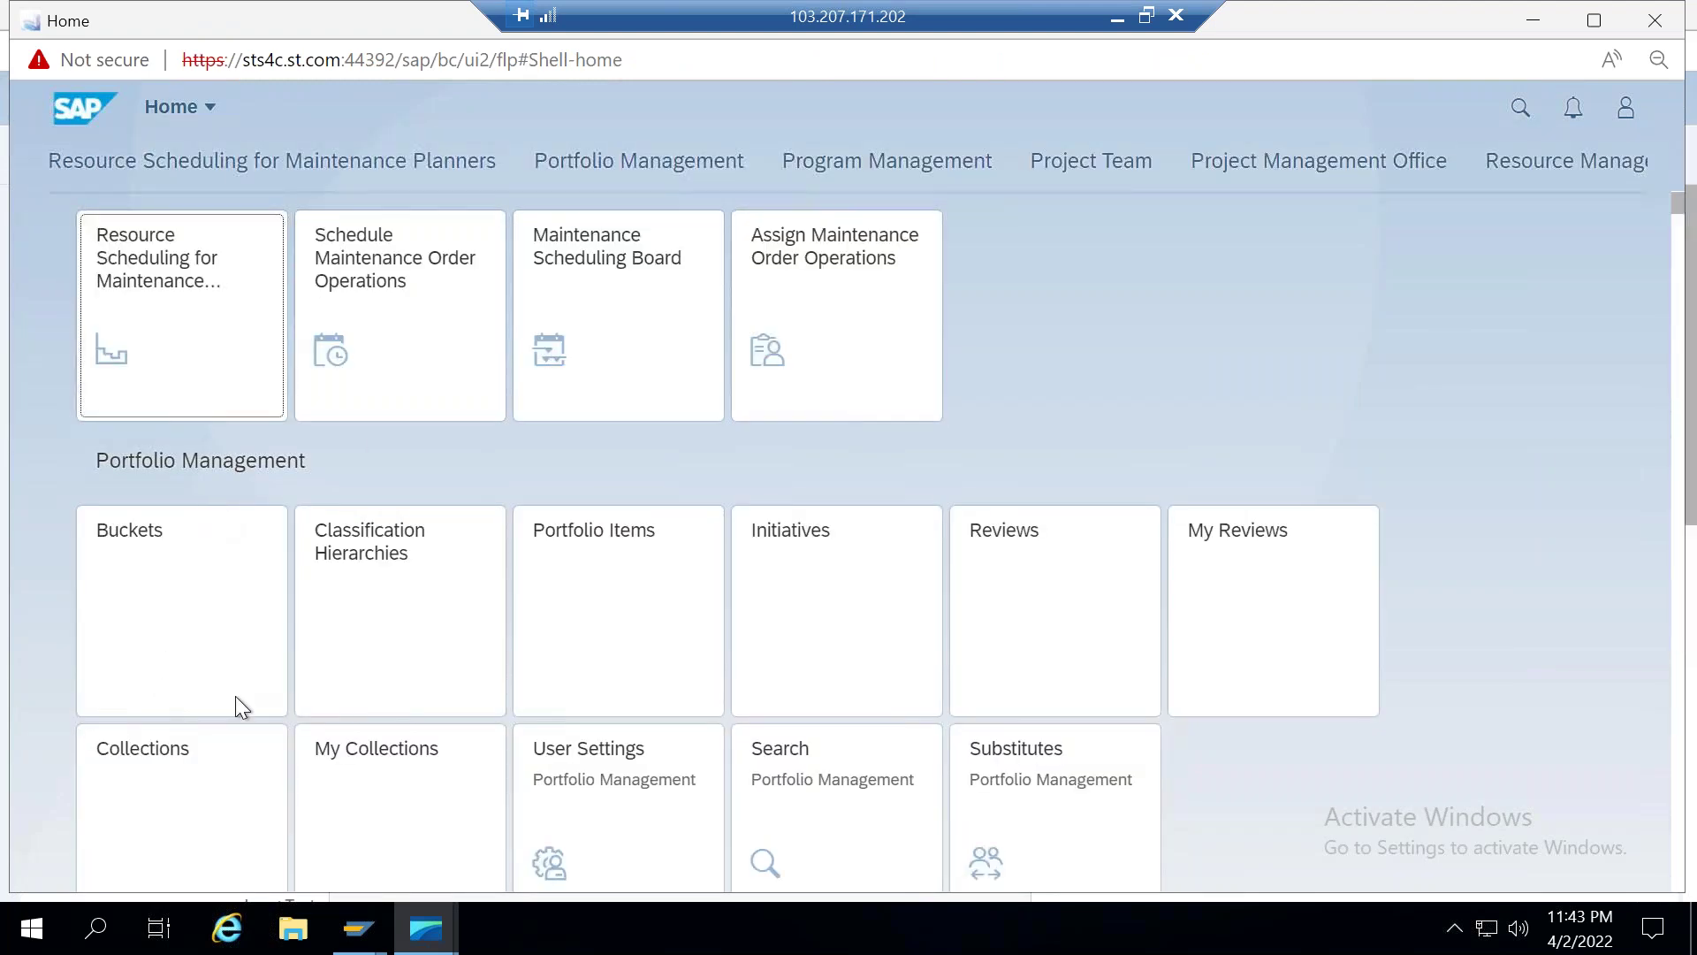
click(1629, 170)
click(1629, 170)
scroll(1376, 651, down, 12)
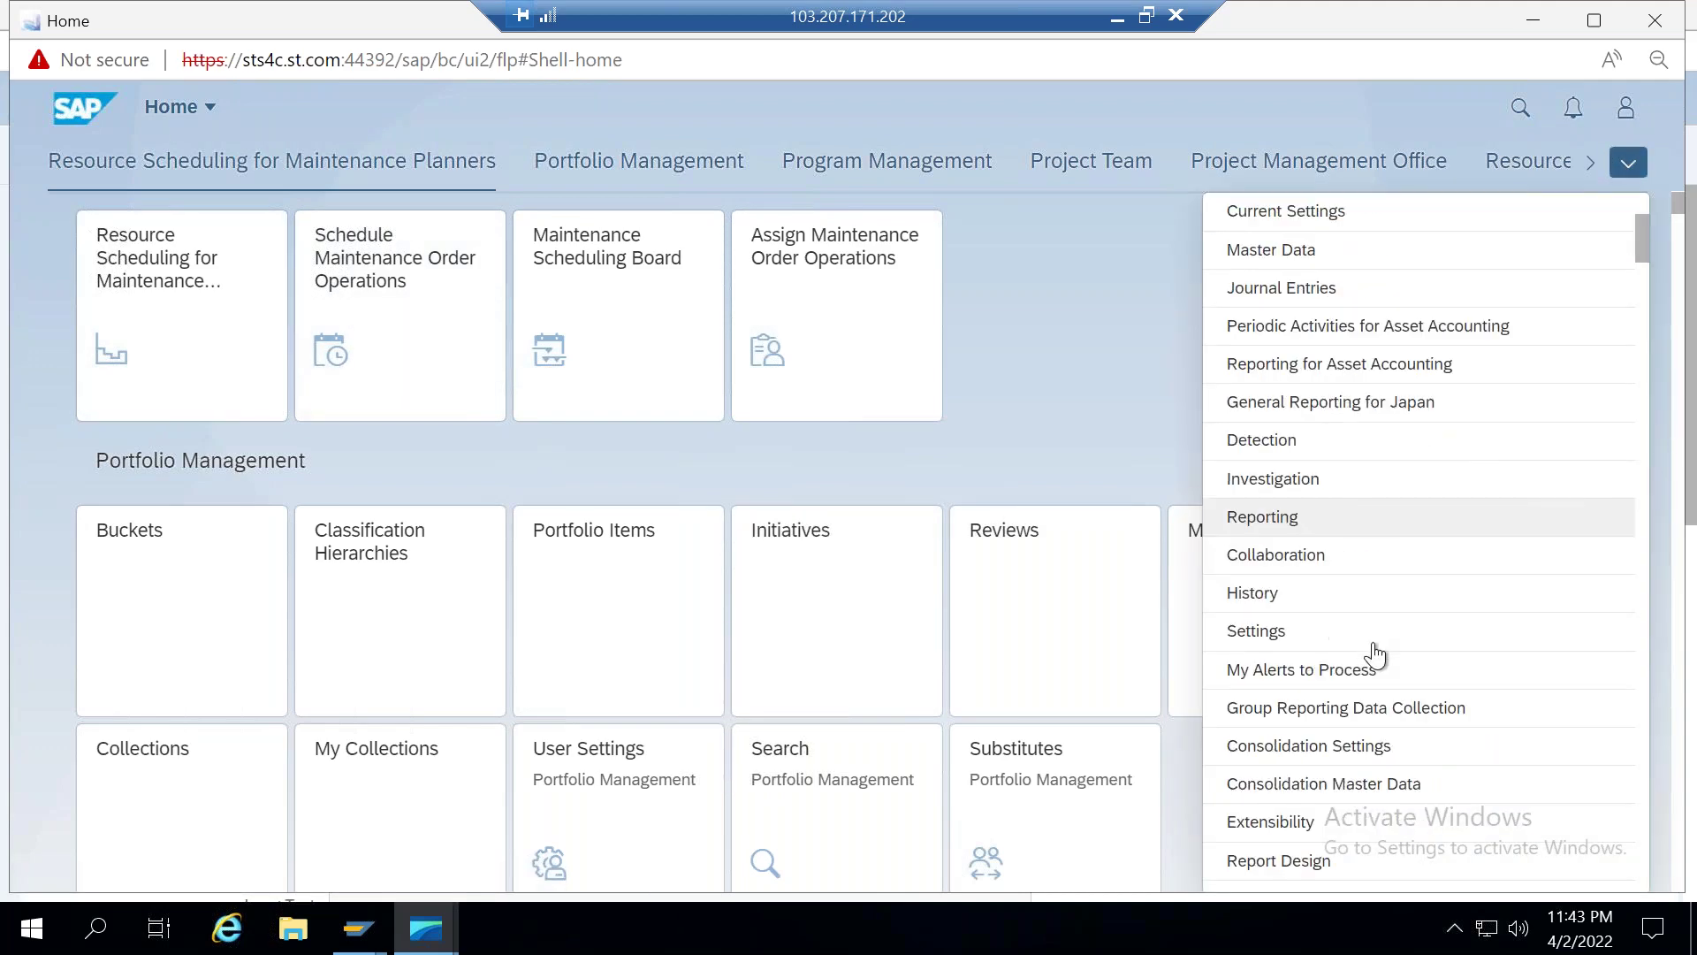
scroll(1375, 654, down, 15)
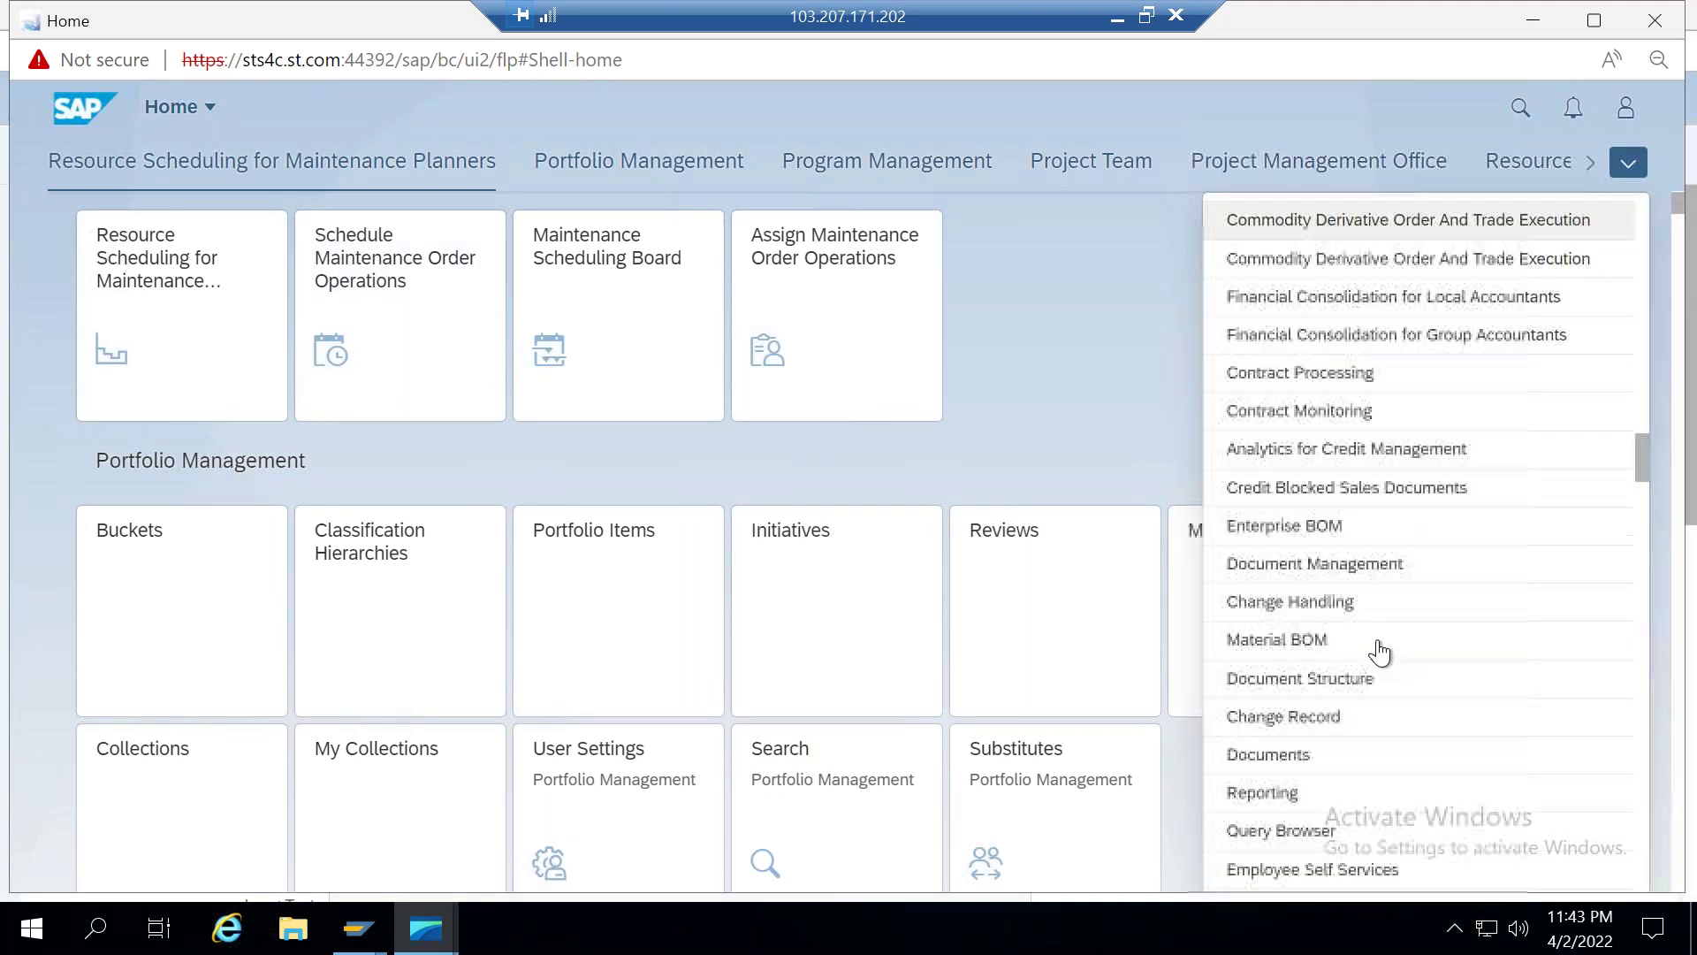
scroll(1377, 652, down, 10)
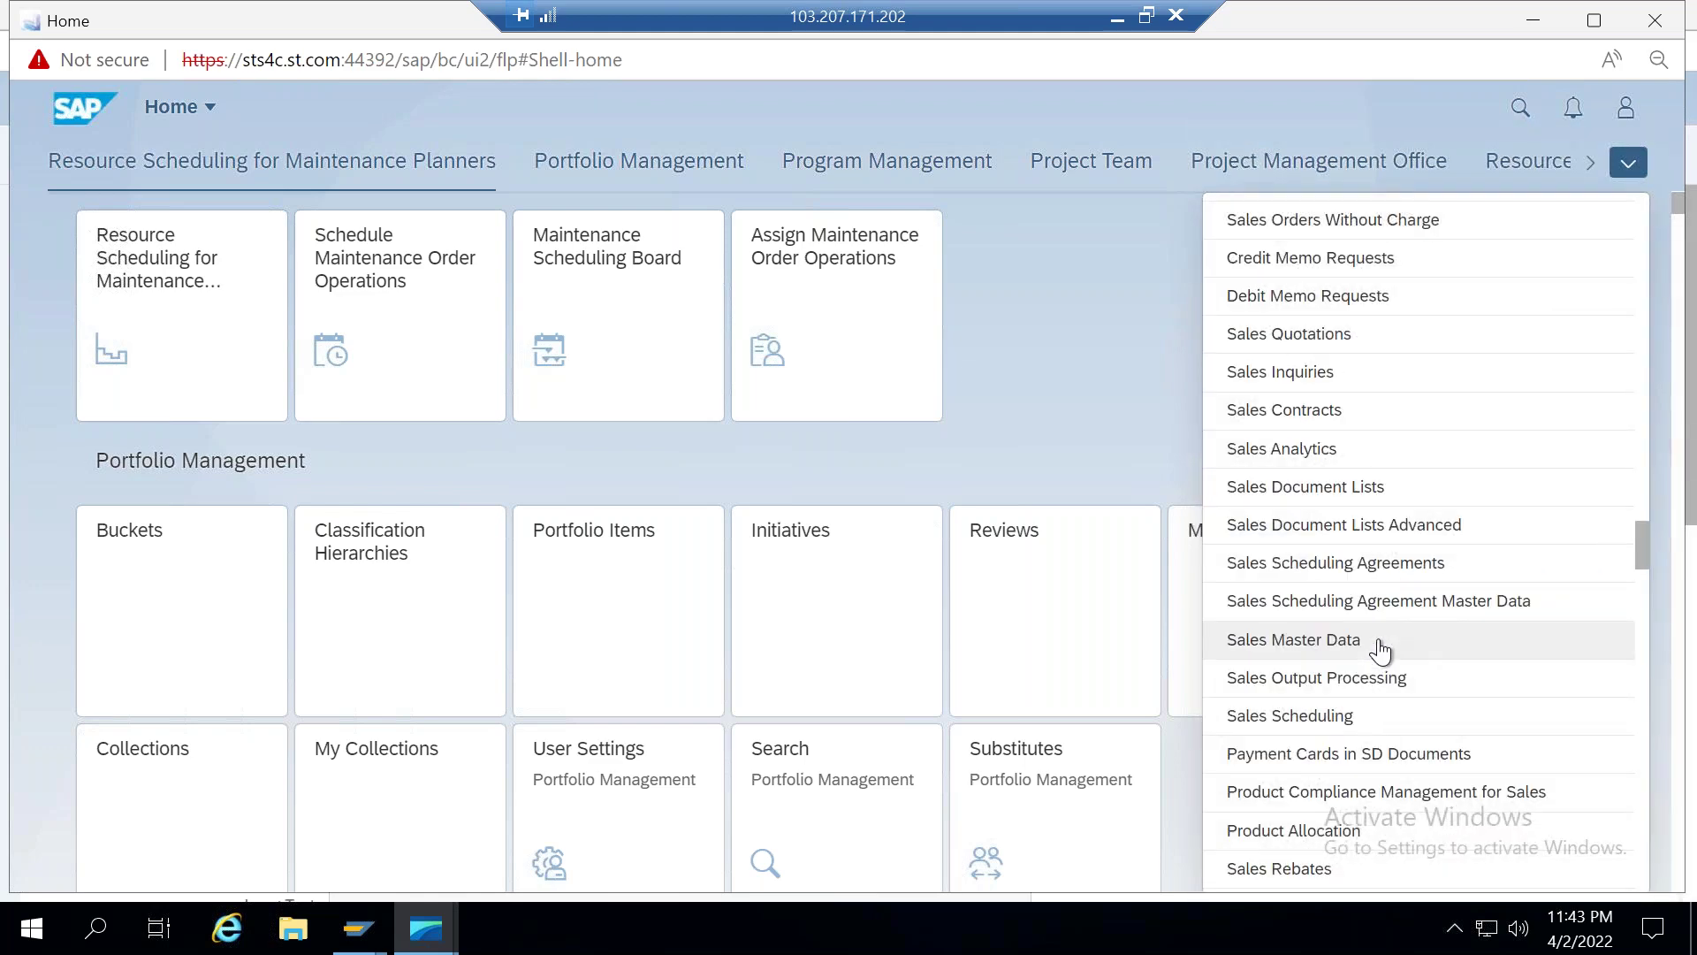
scroll(1377, 649, down, 5)
scroll(1376, 650, down, 8)
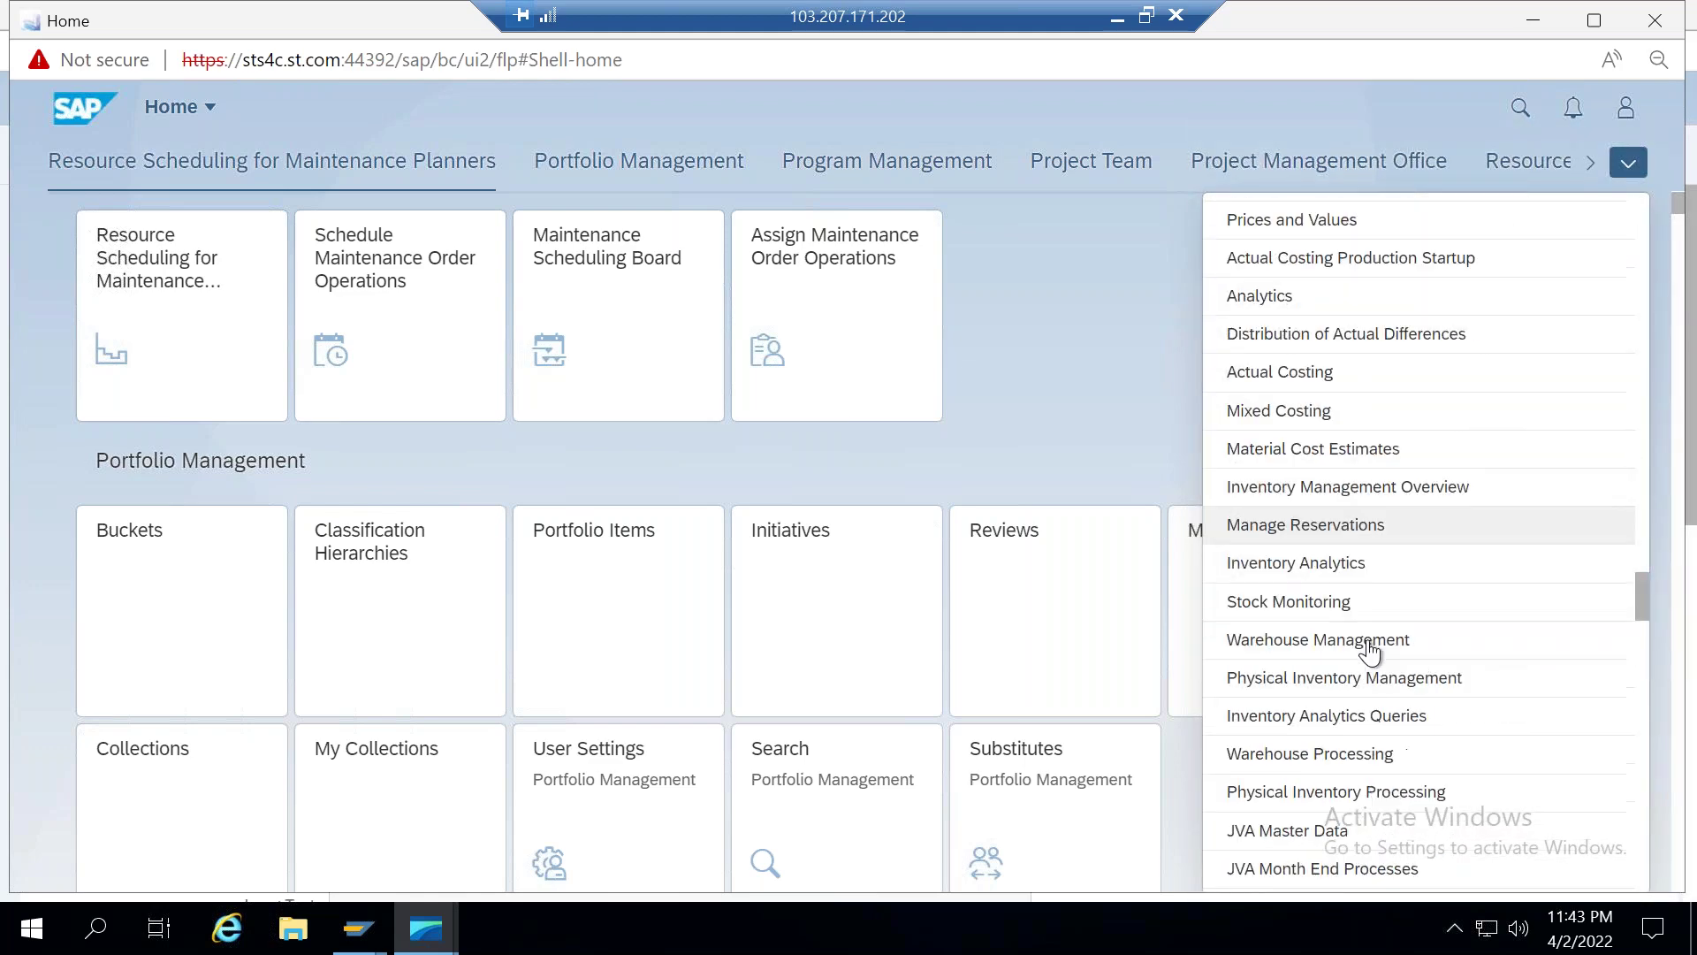
scroll(1371, 650, down, 10)
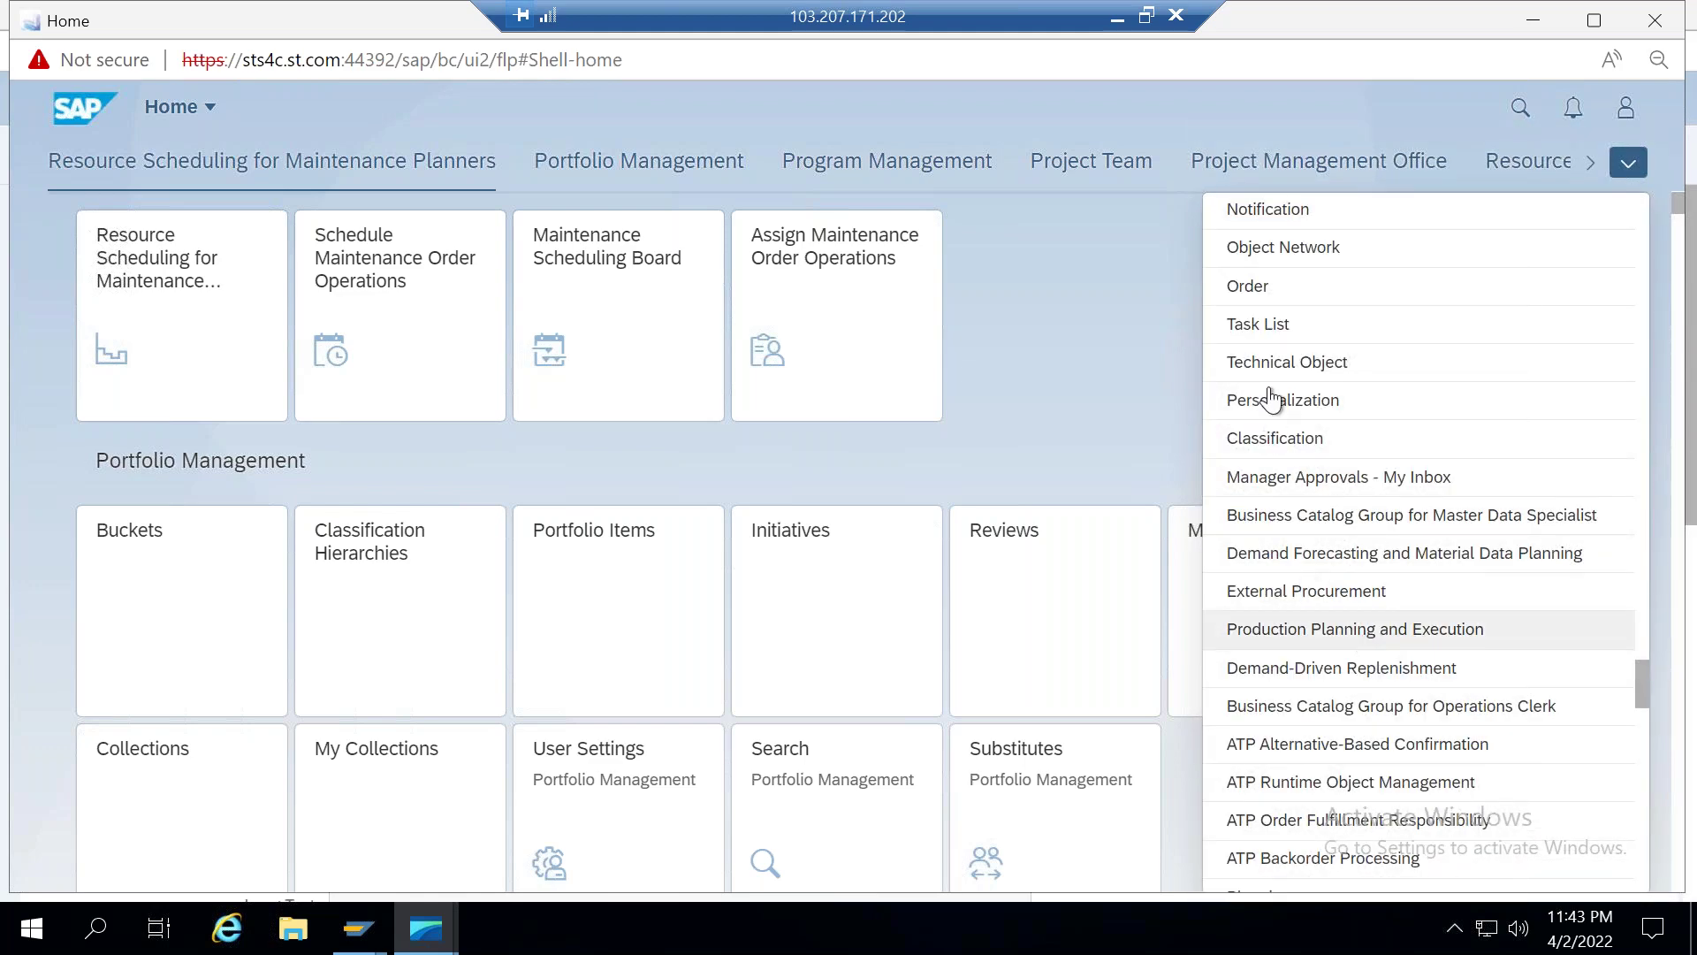
click(1273, 214)
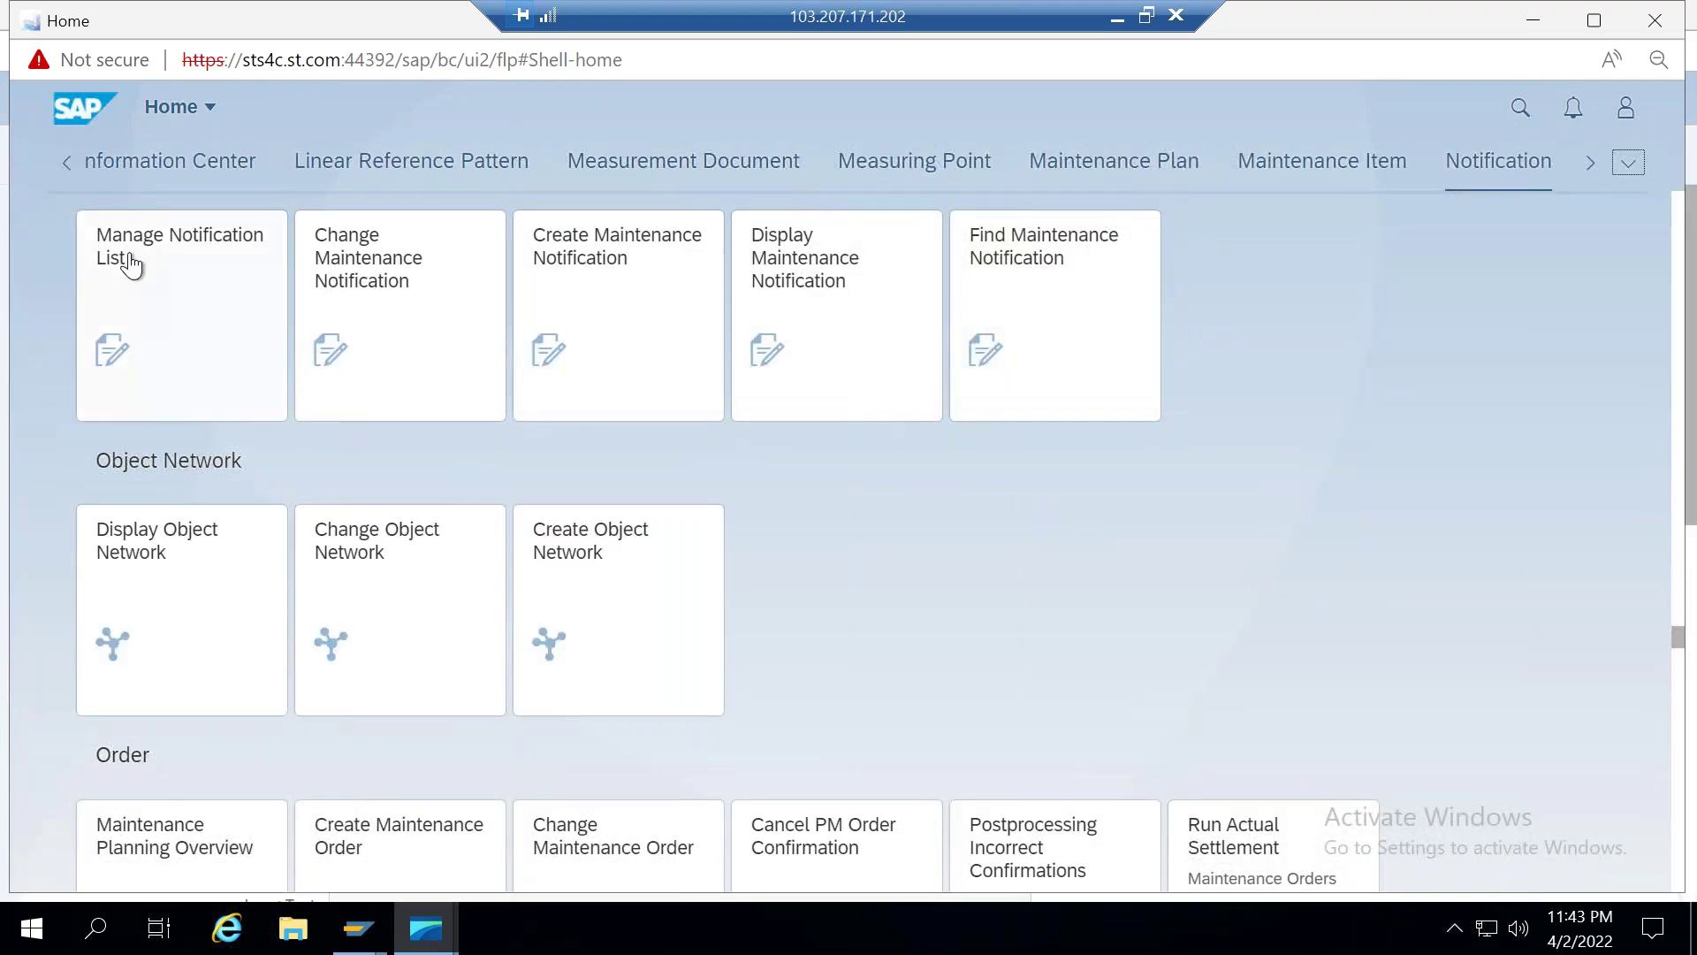
click(139, 350)
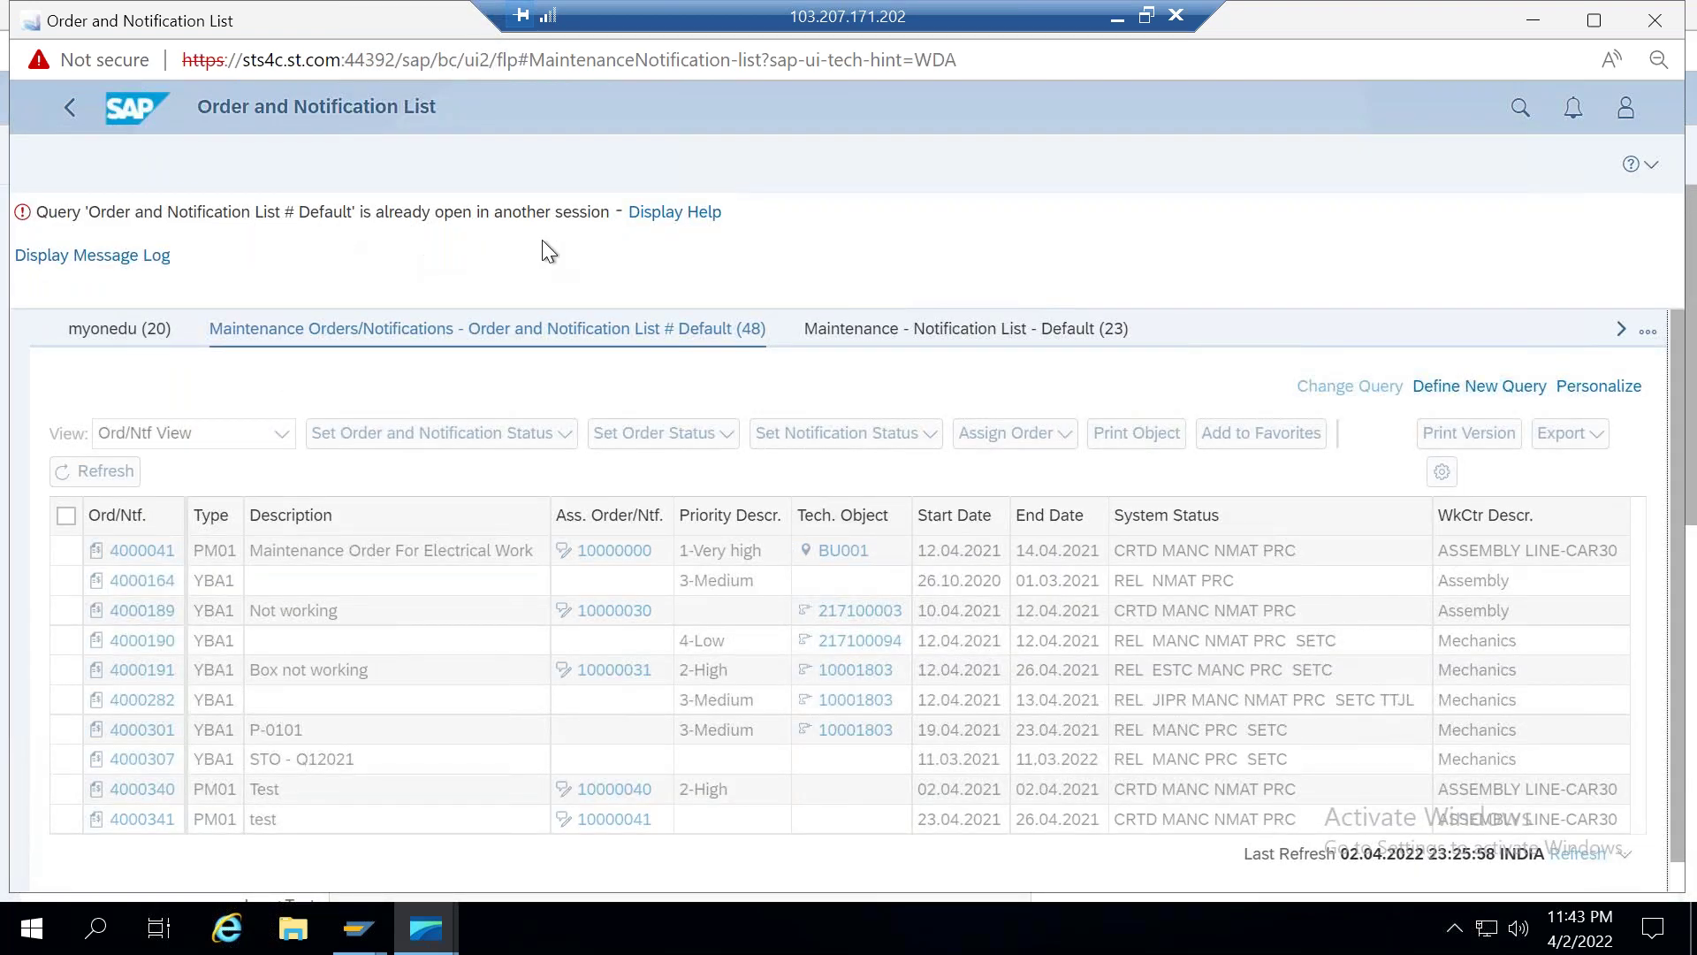
Step: Close the duplicate Order and Notification List window and return to the original one
click(443, 942)
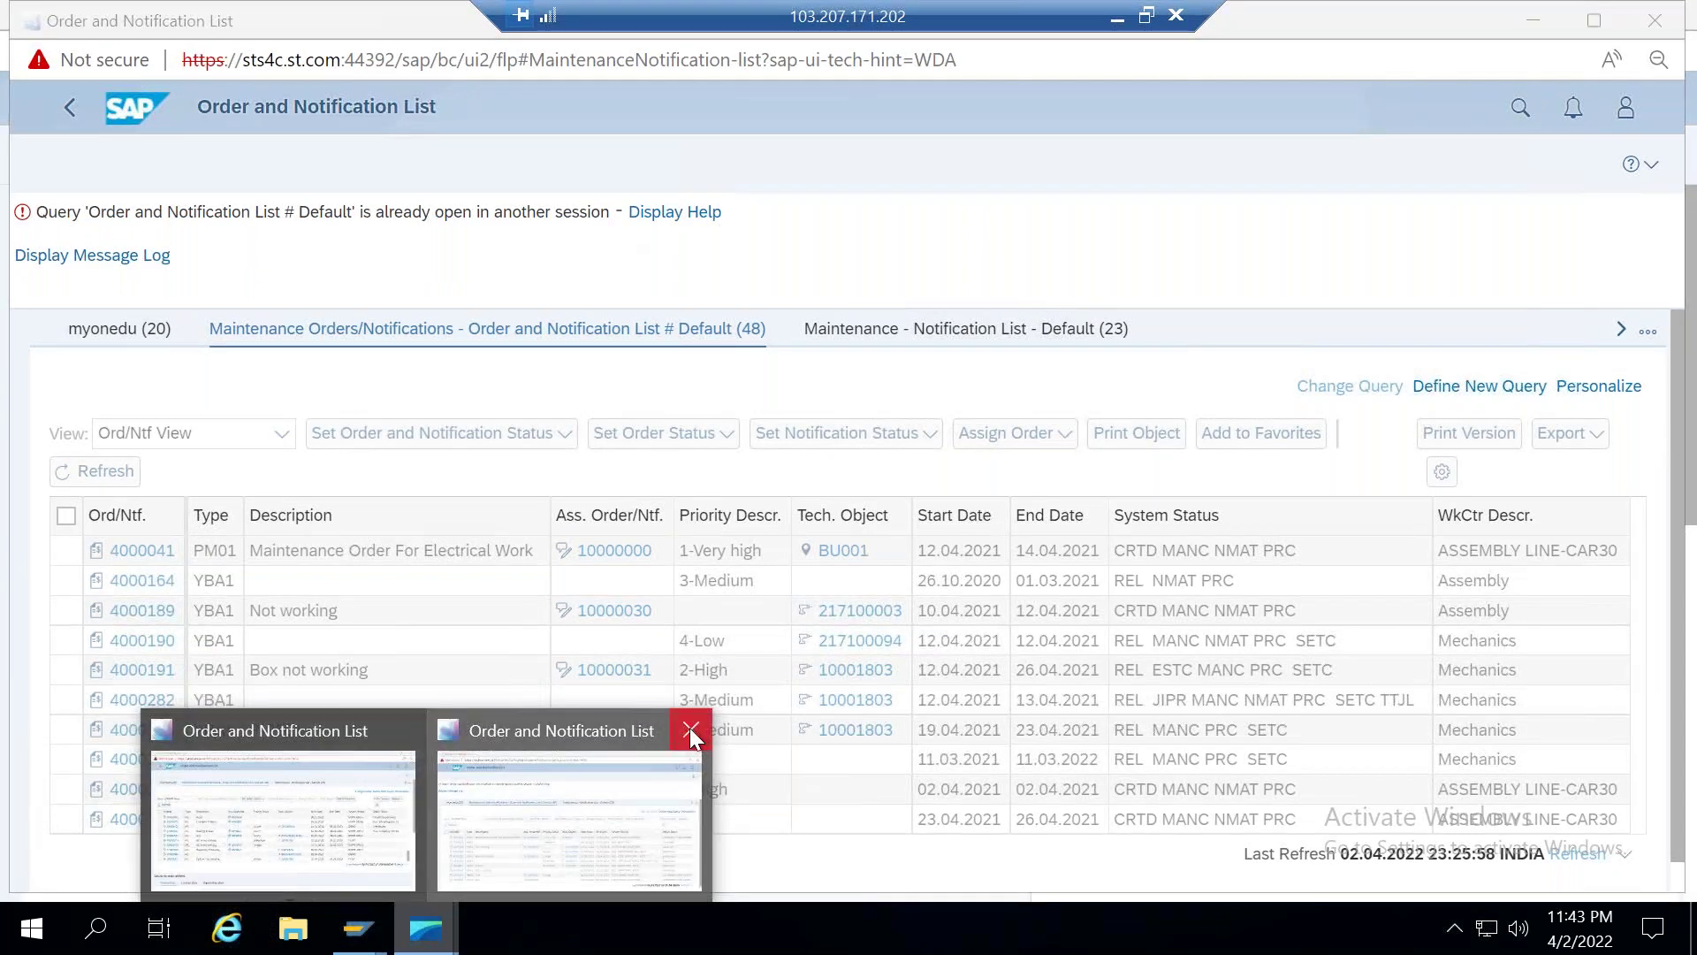
middle_click(491, 868)
click(460, 868)
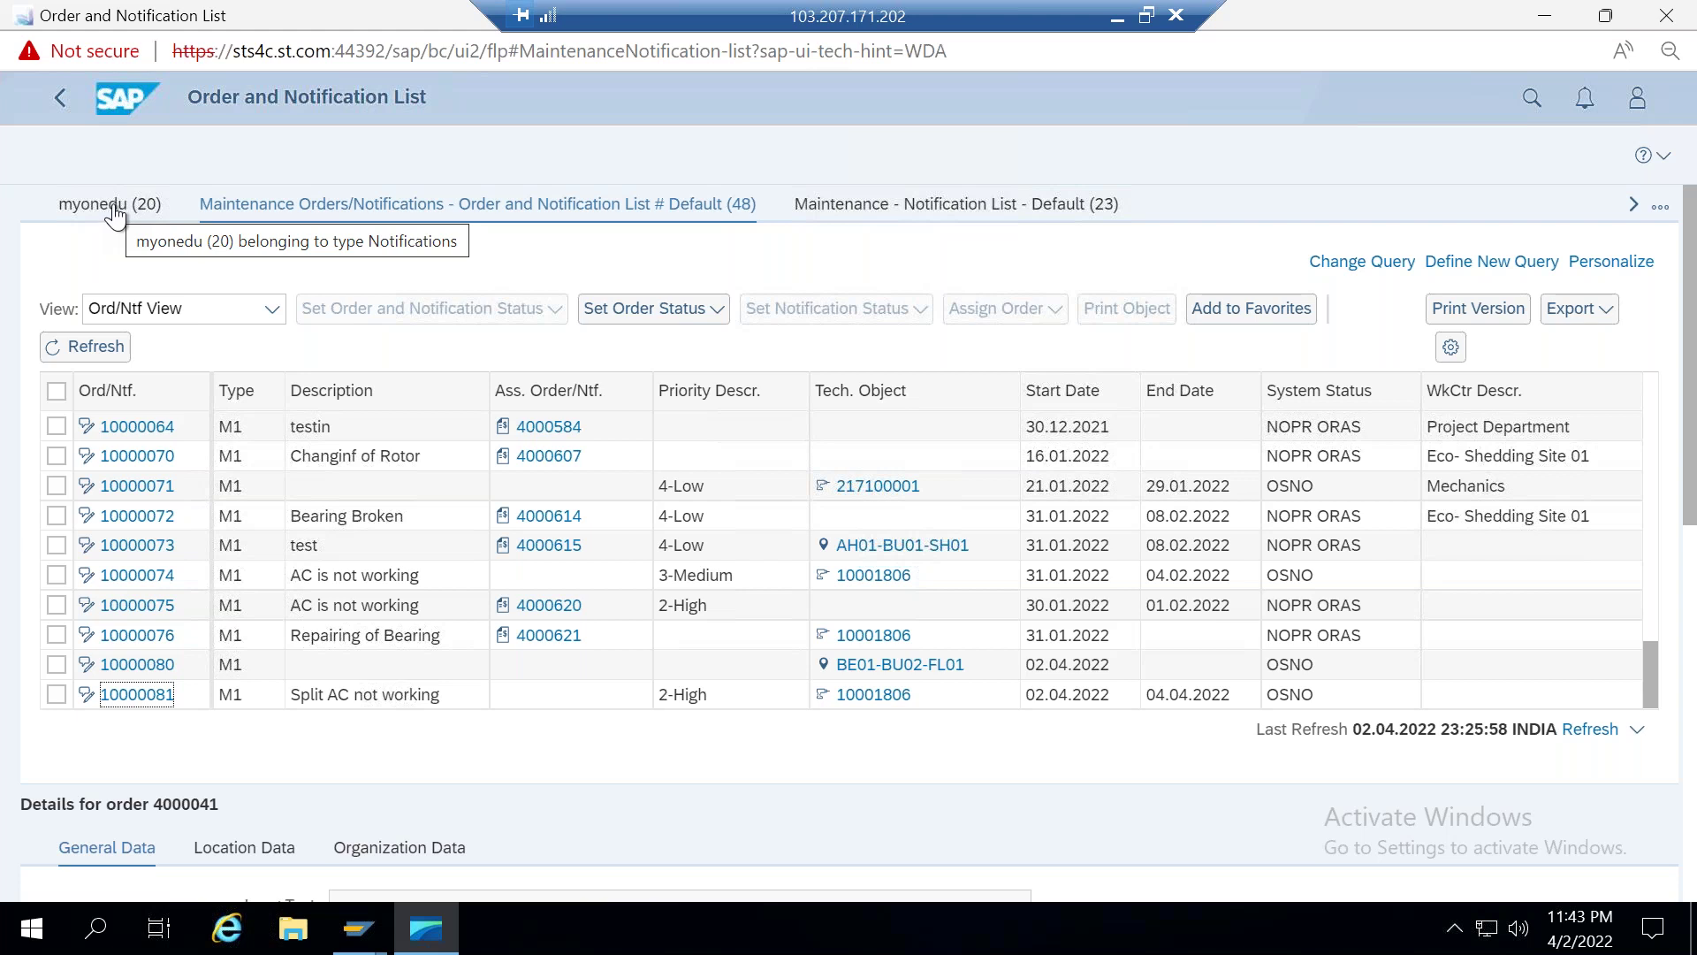
Step: Examine the worklist personalization settings, the myonedu query and the default Order and Notification List query
click(1608, 264)
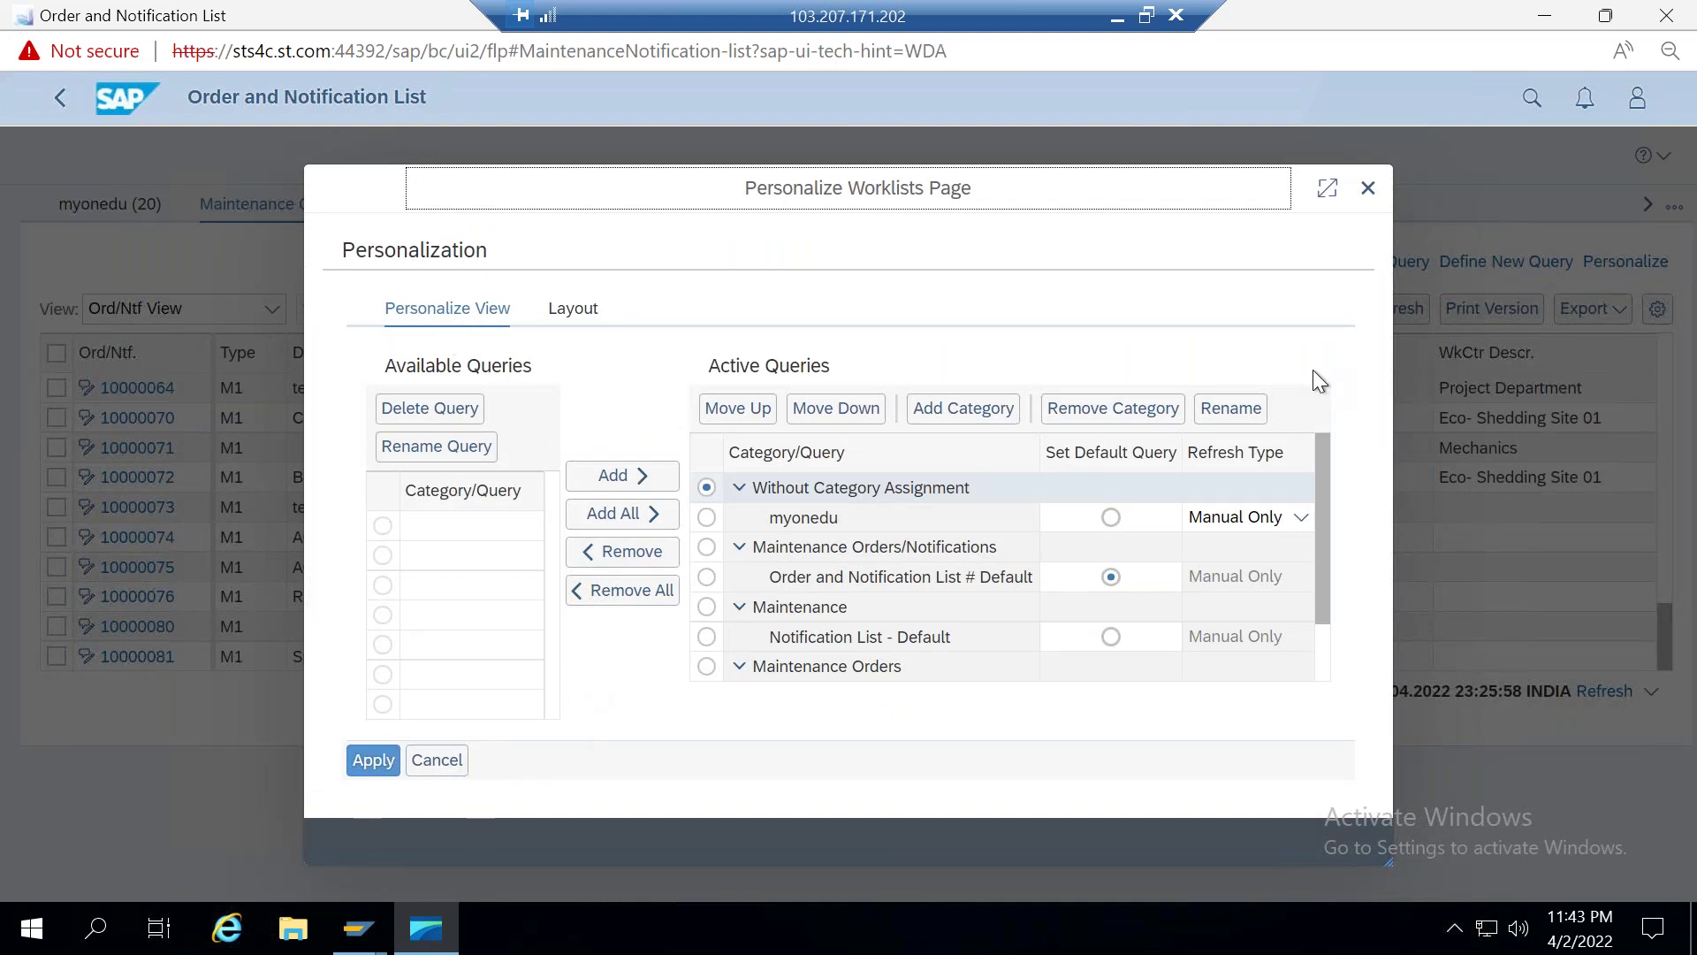
click(1367, 191)
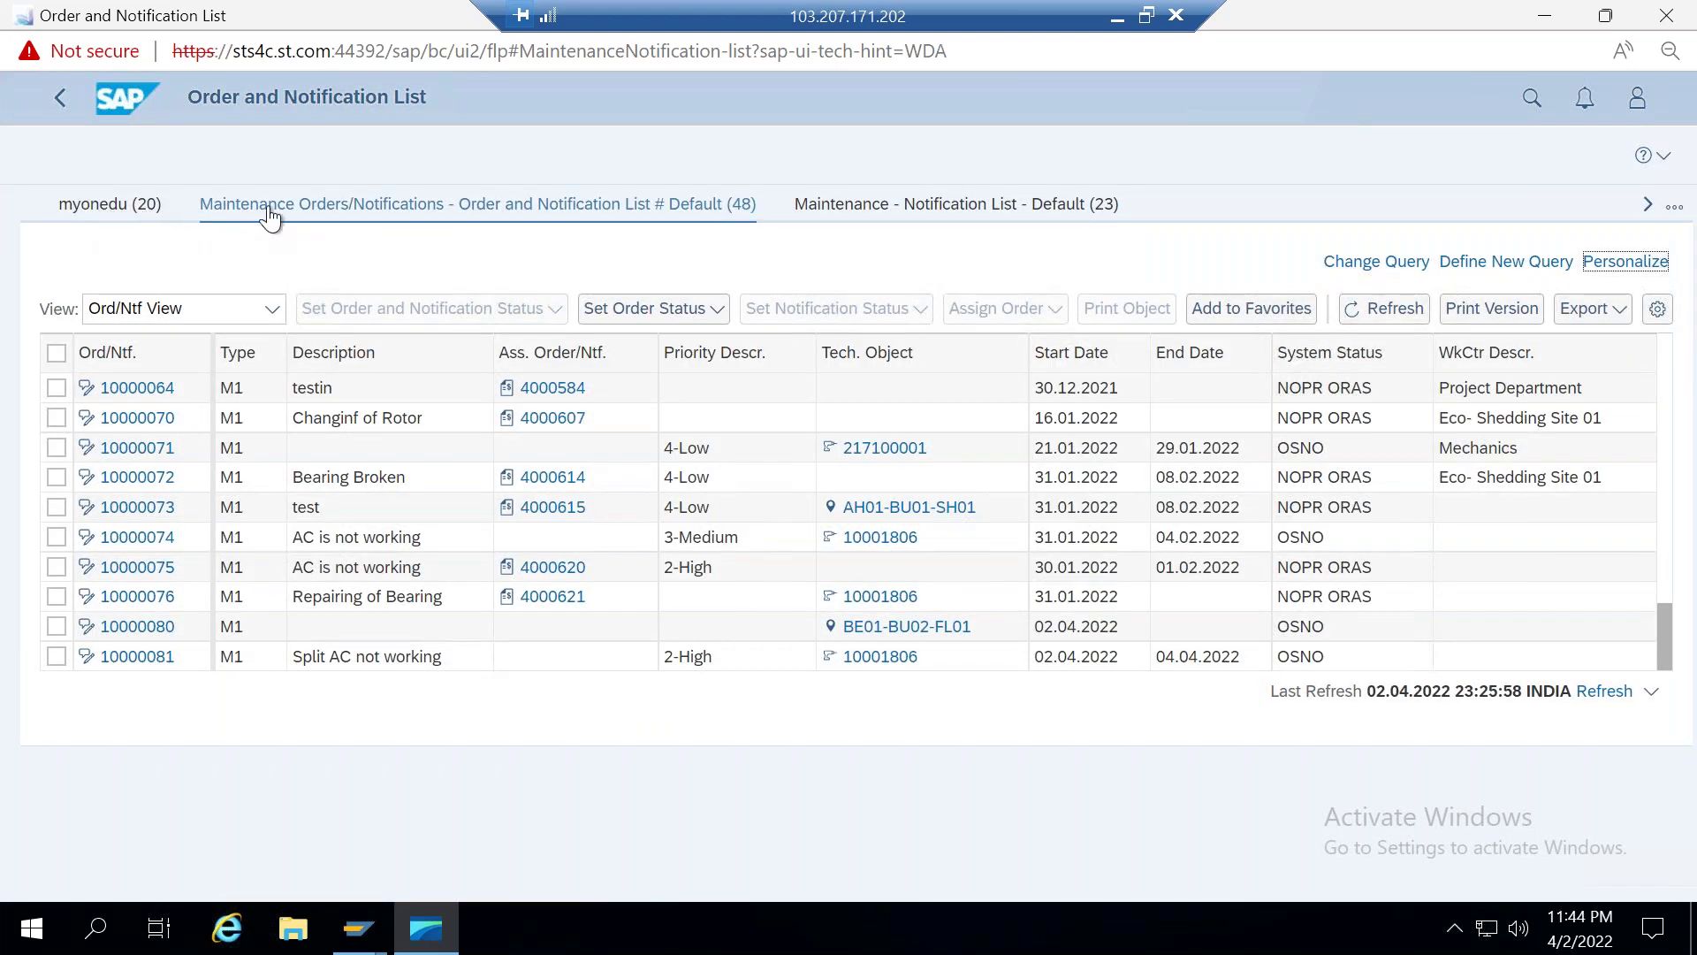
click(84, 206)
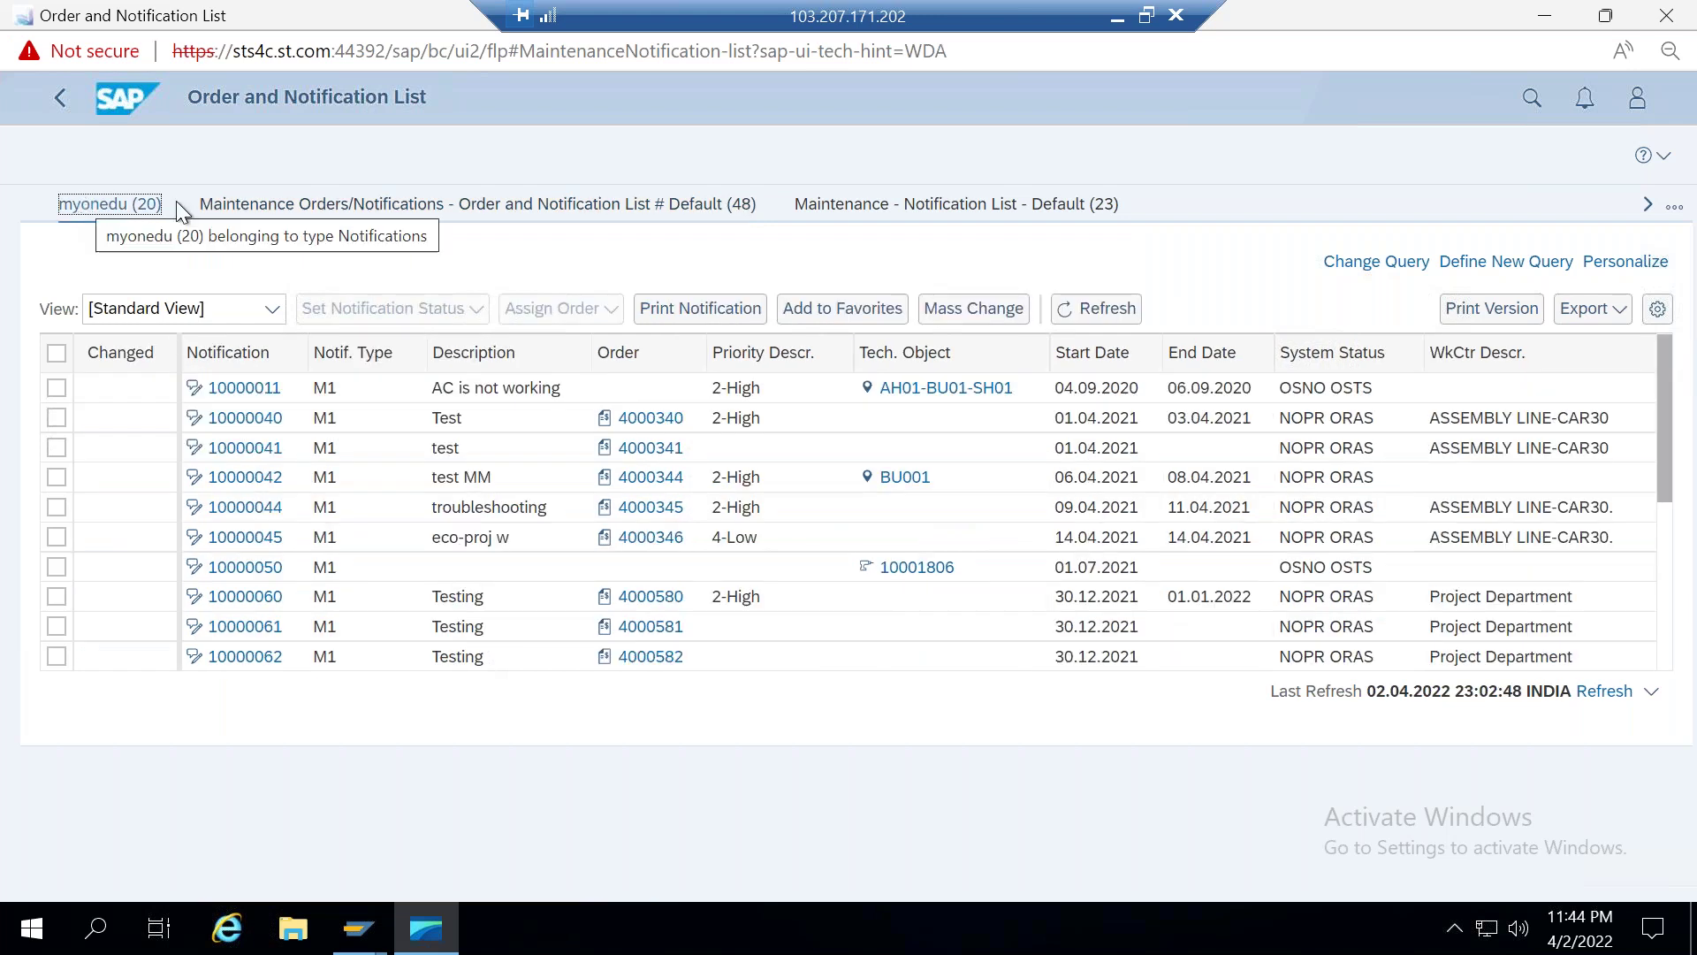
click(318, 211)
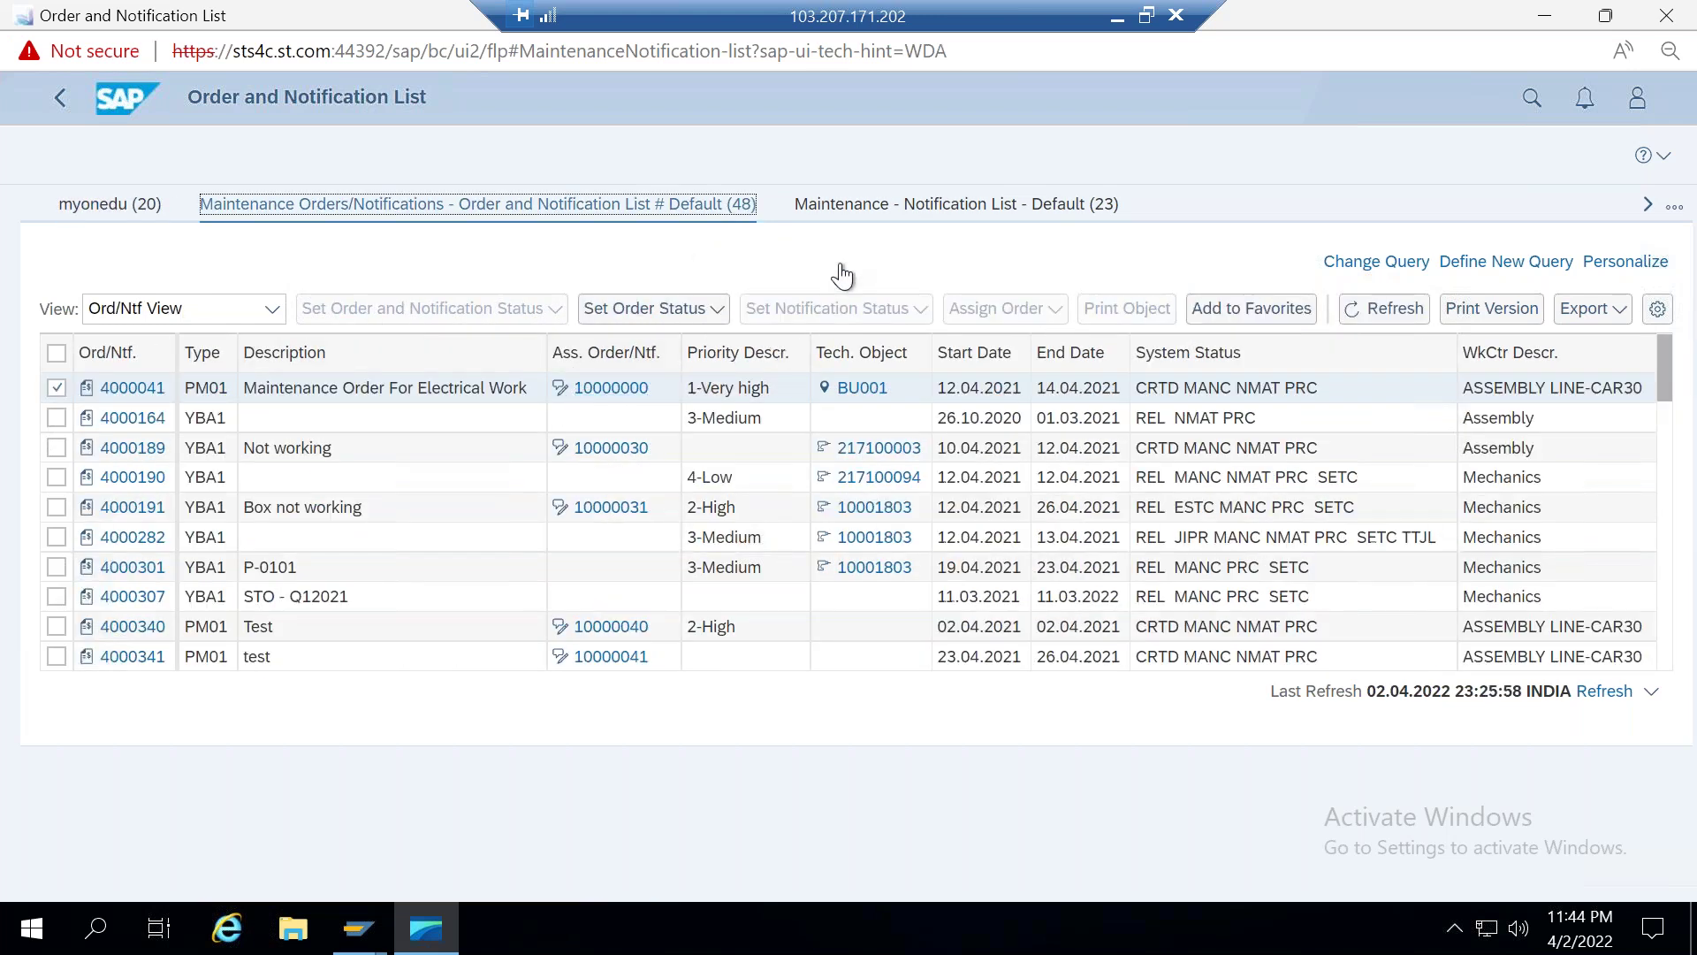
Step: Show the default Notification List query and apply a personalized worklist layout that lists the active queries as links grouped by category
click(848, 208)
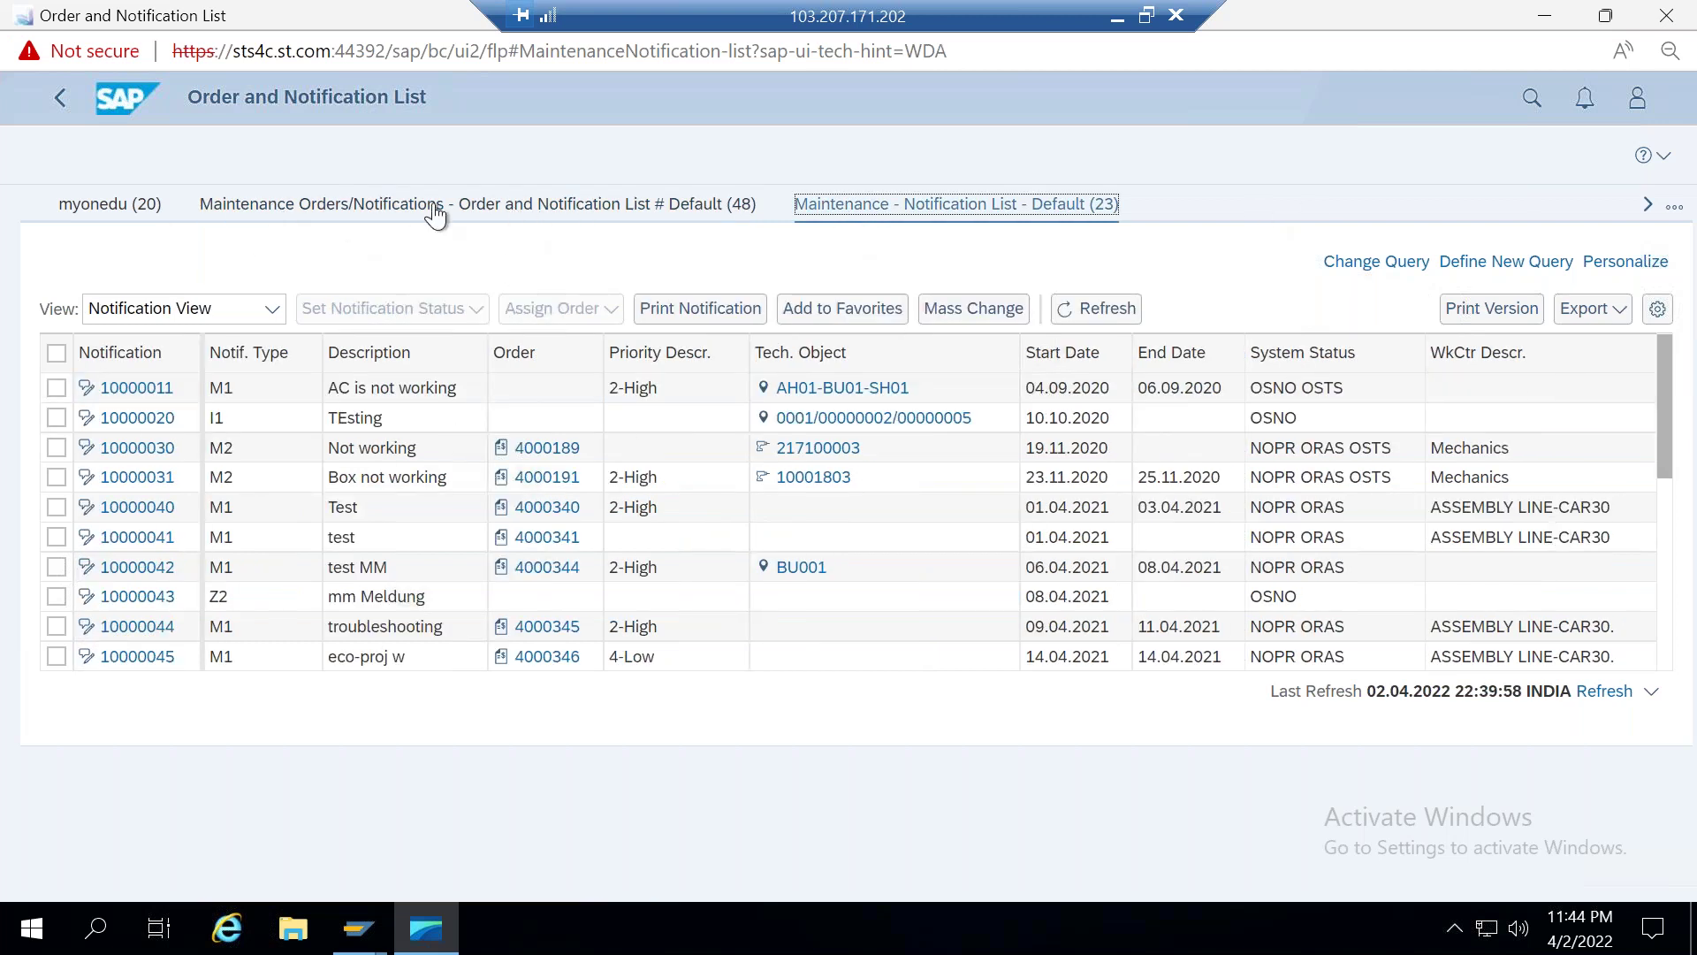
click(1625, 262)
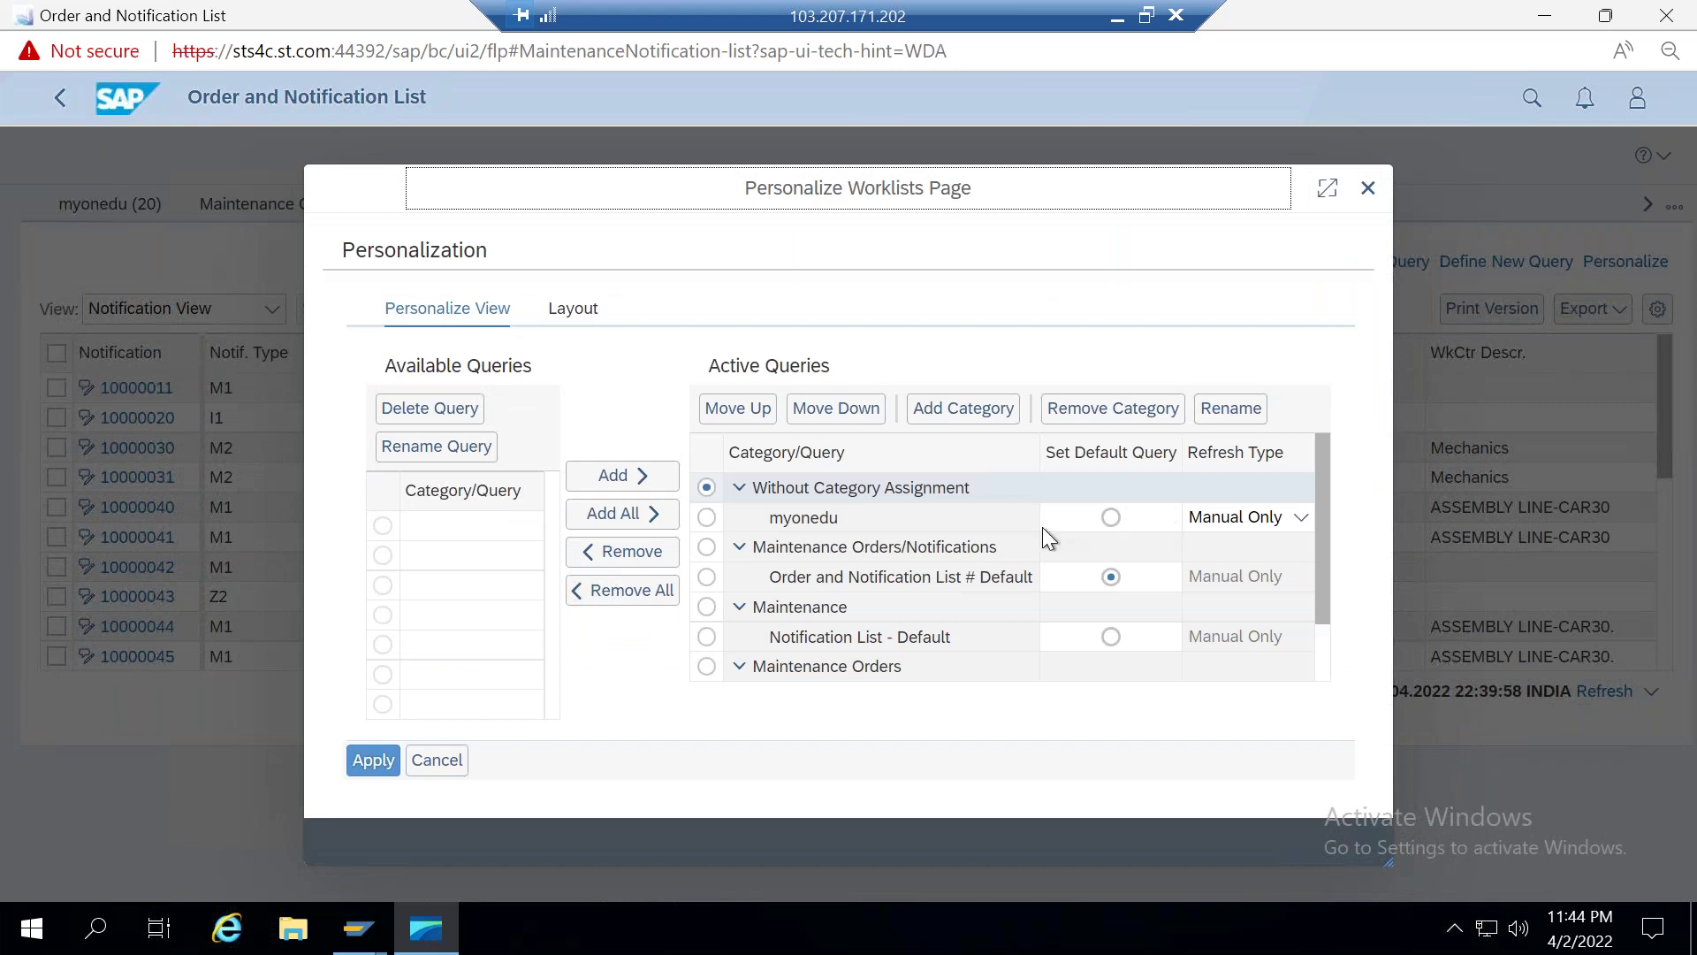
click(586, 313)
click(374, 555)
click(369, 618)
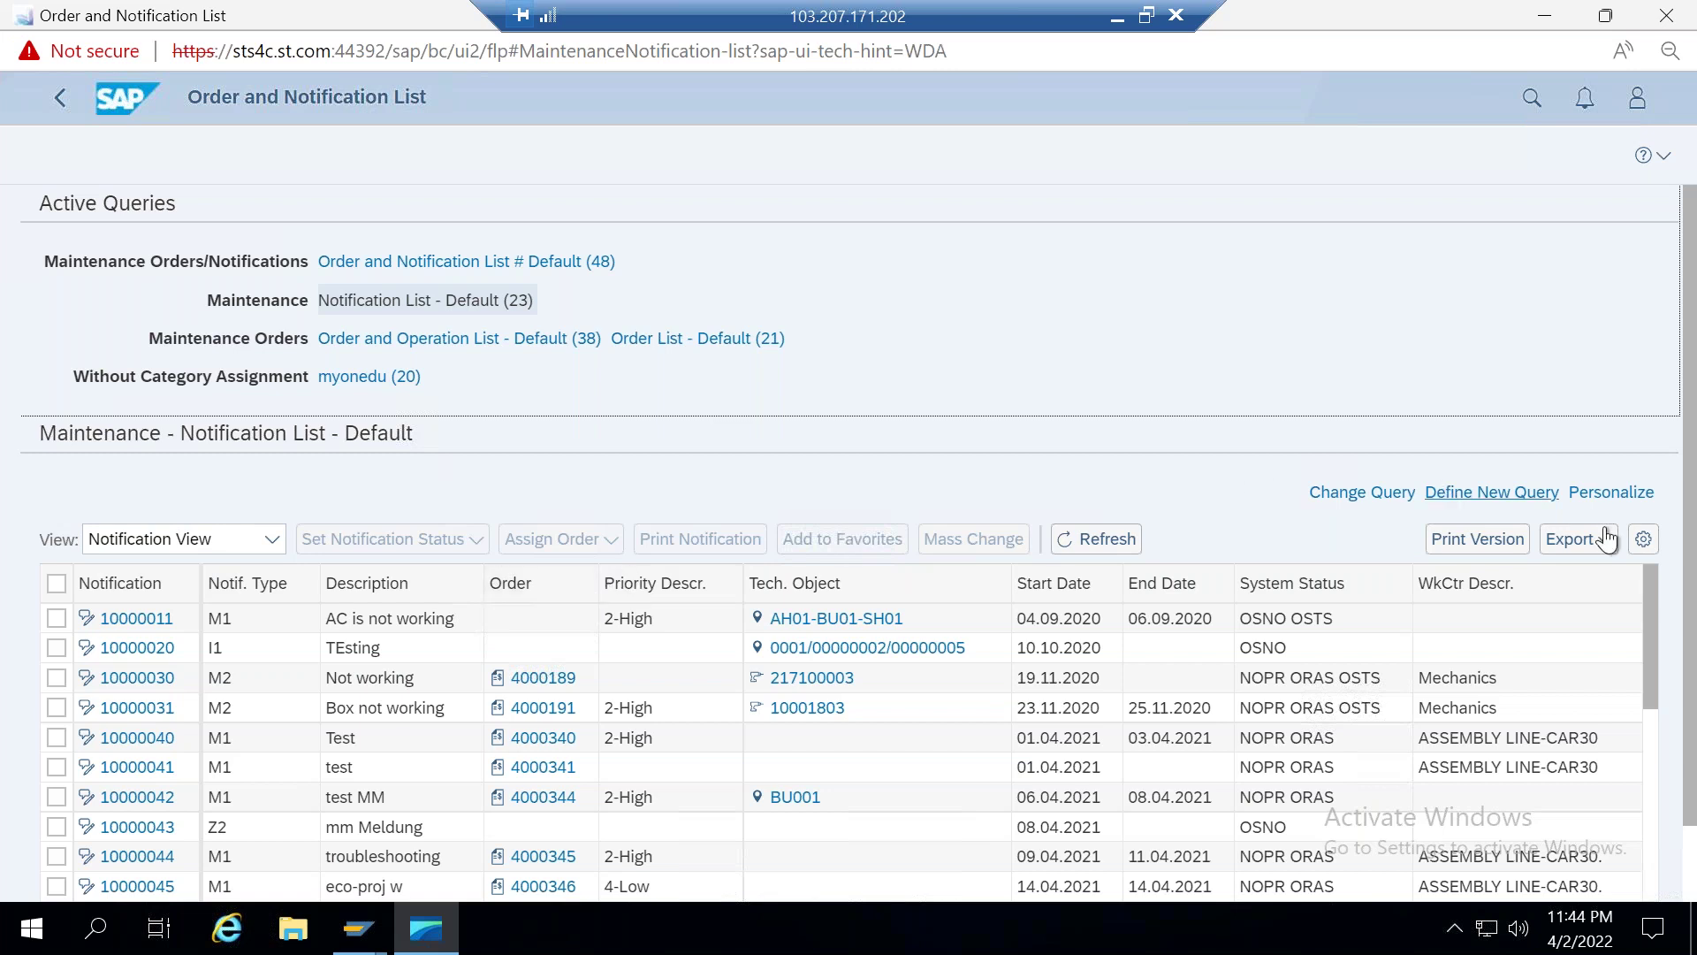
Step: Examine the worklist personalization settings and the selection criteria of the default Notification List query
click(1618, 492)
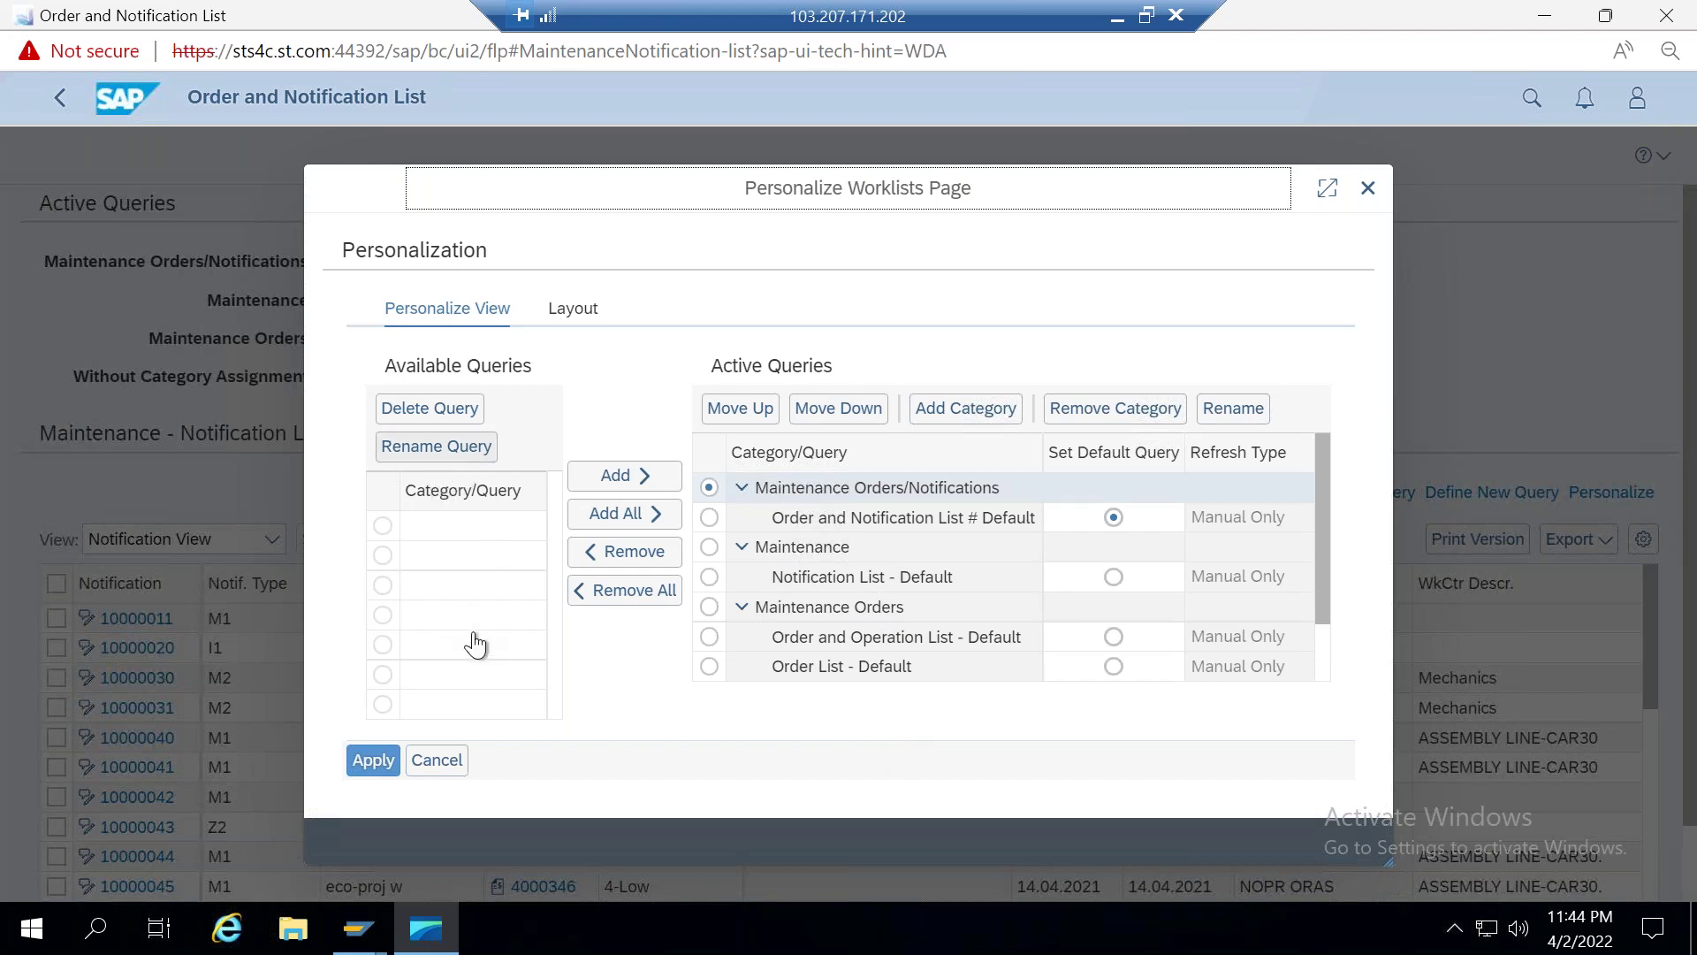
click(368, 765)
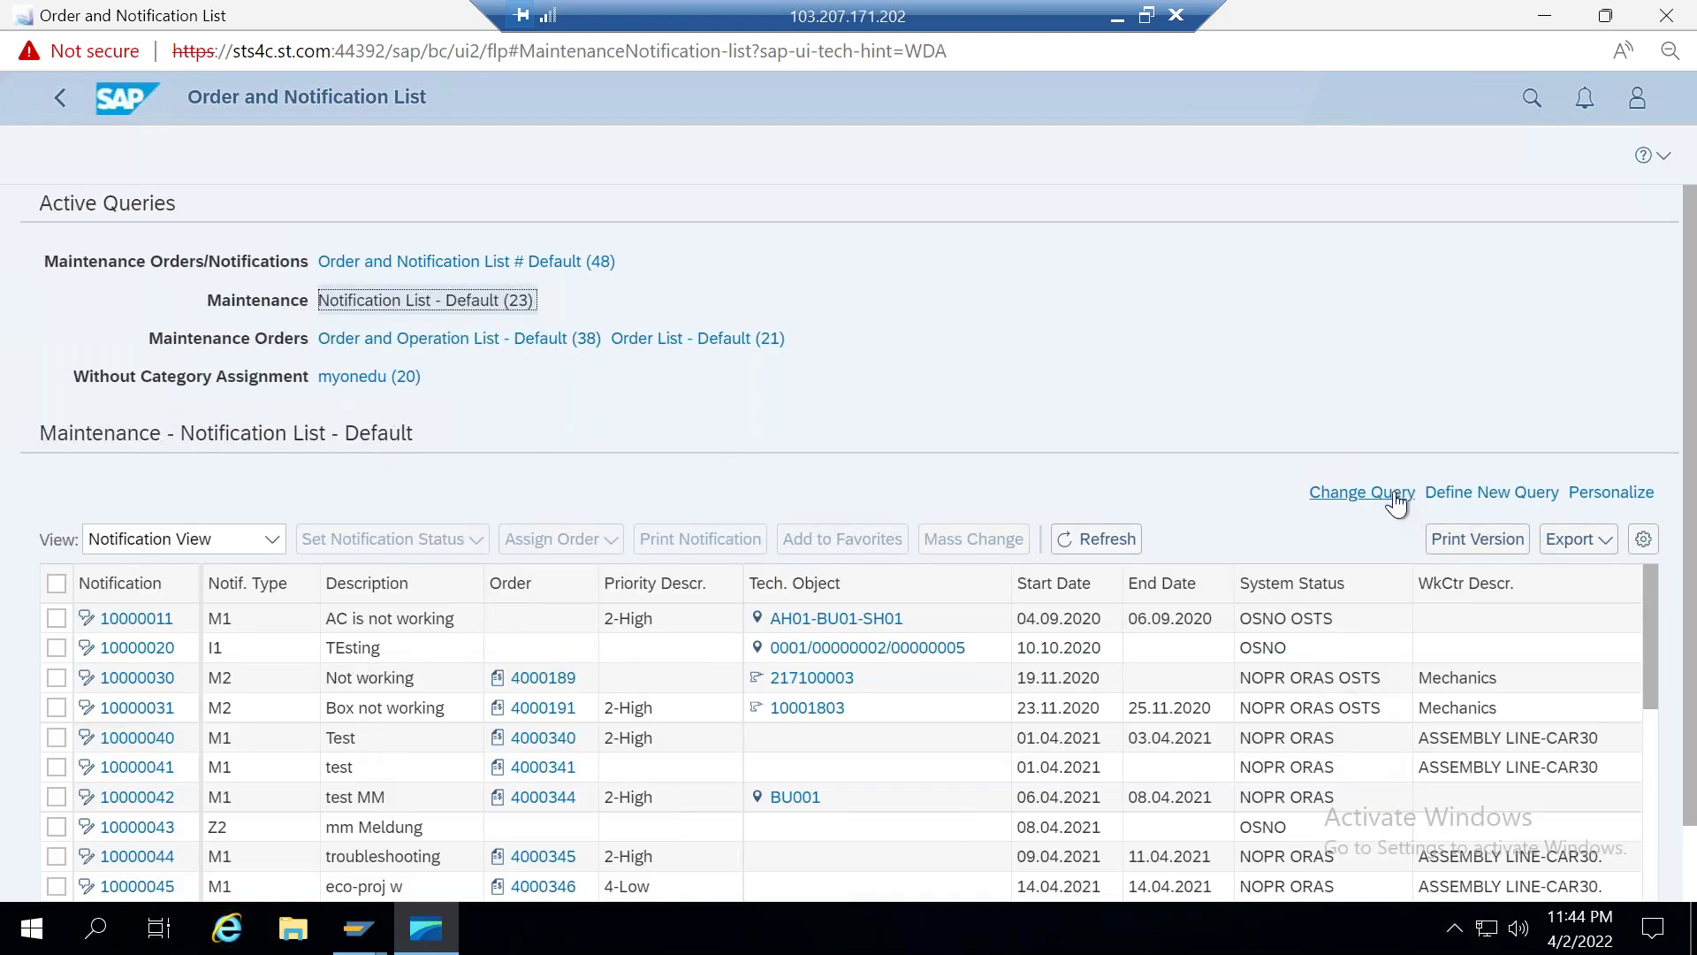
click(1362, 491)
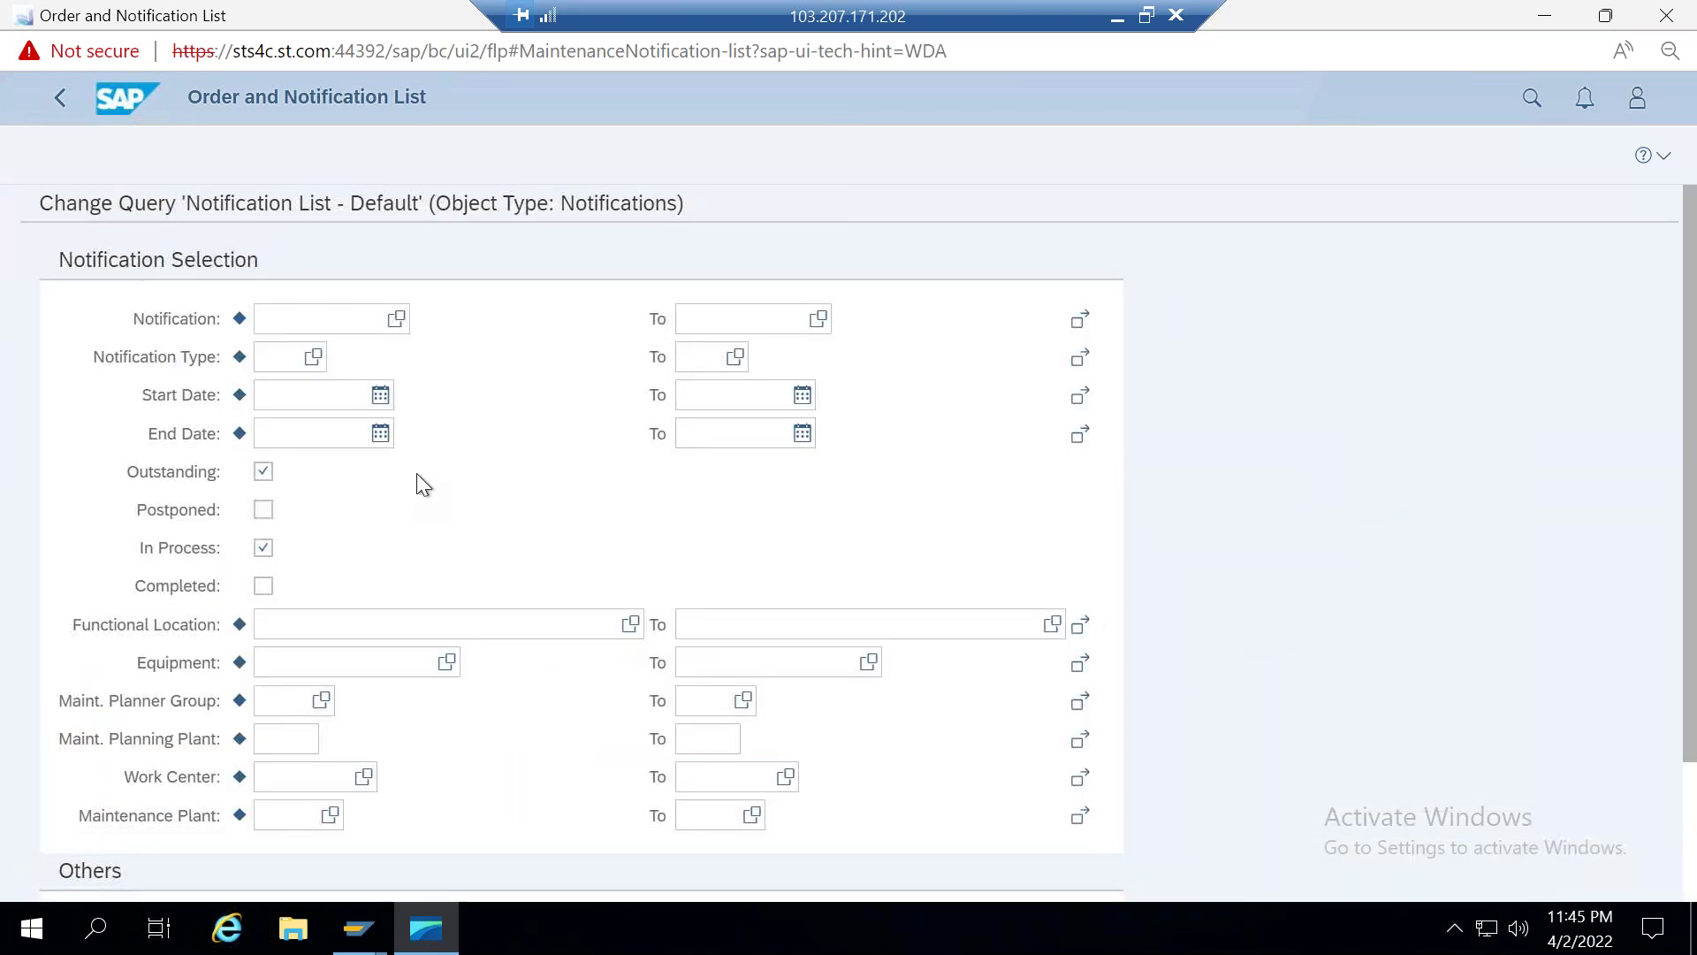
scroll(417, 474, down, 3)
scroll(416, 478, up, 3)
scroll(743, 663, down, 2)
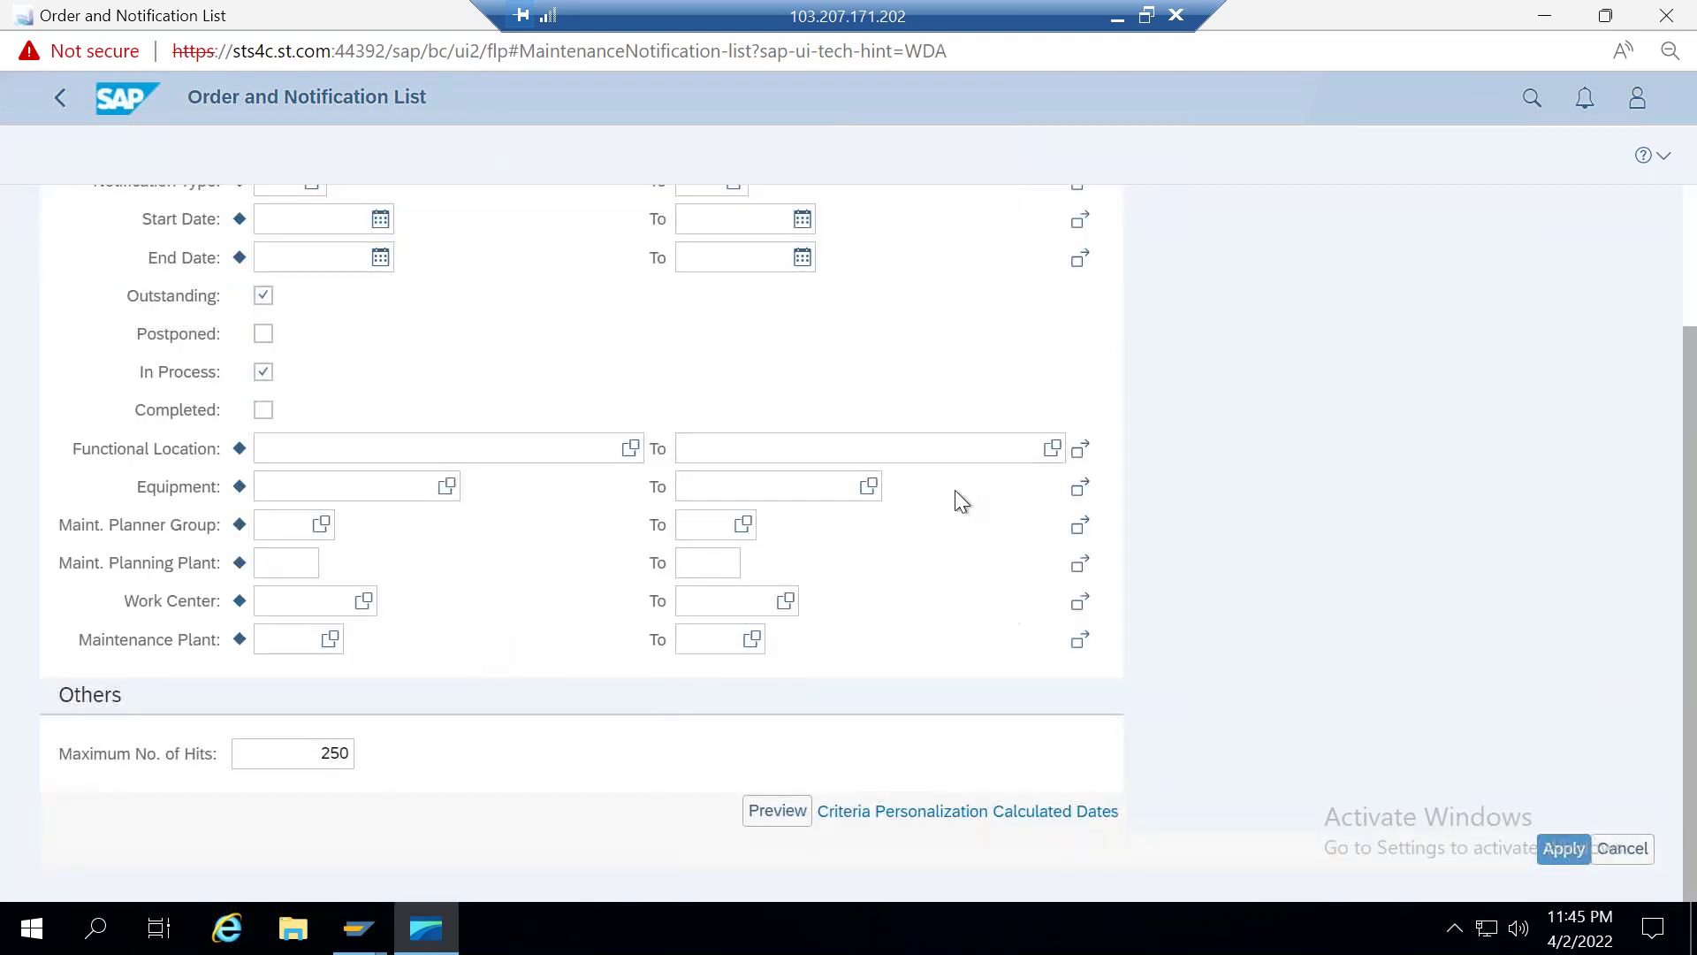
Step: Leave the query criteria for the home page and reopen Manage Notification List
click(56, 104)
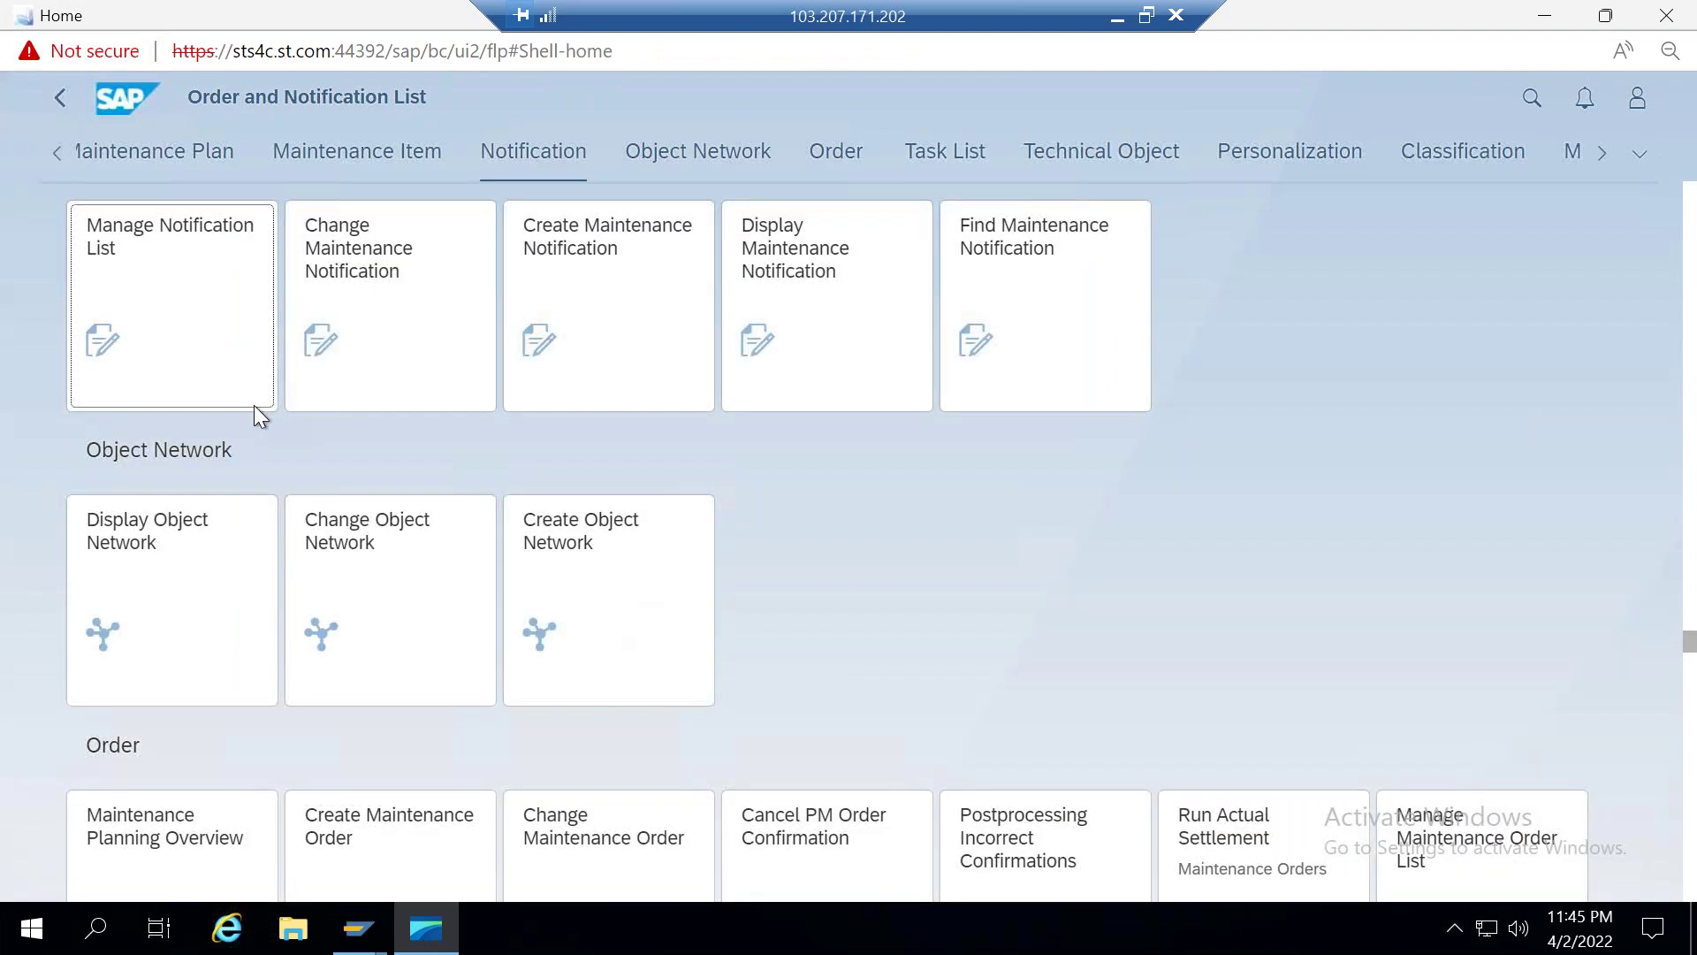
click(155, 228)
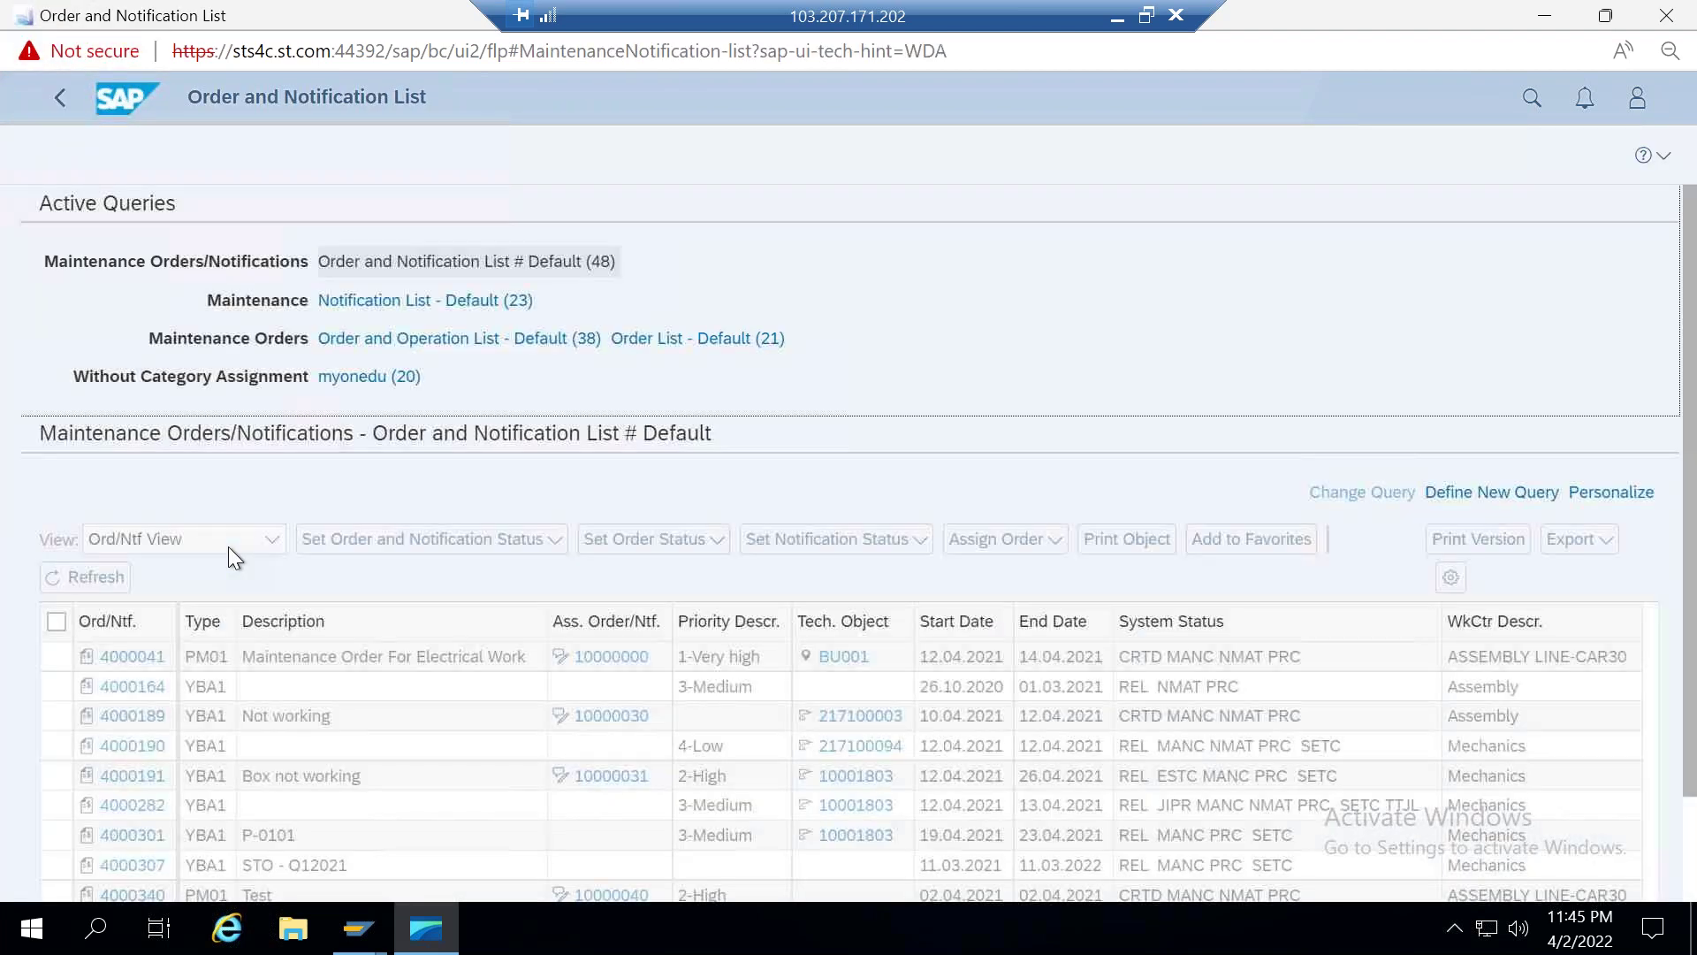
click(423, 934)
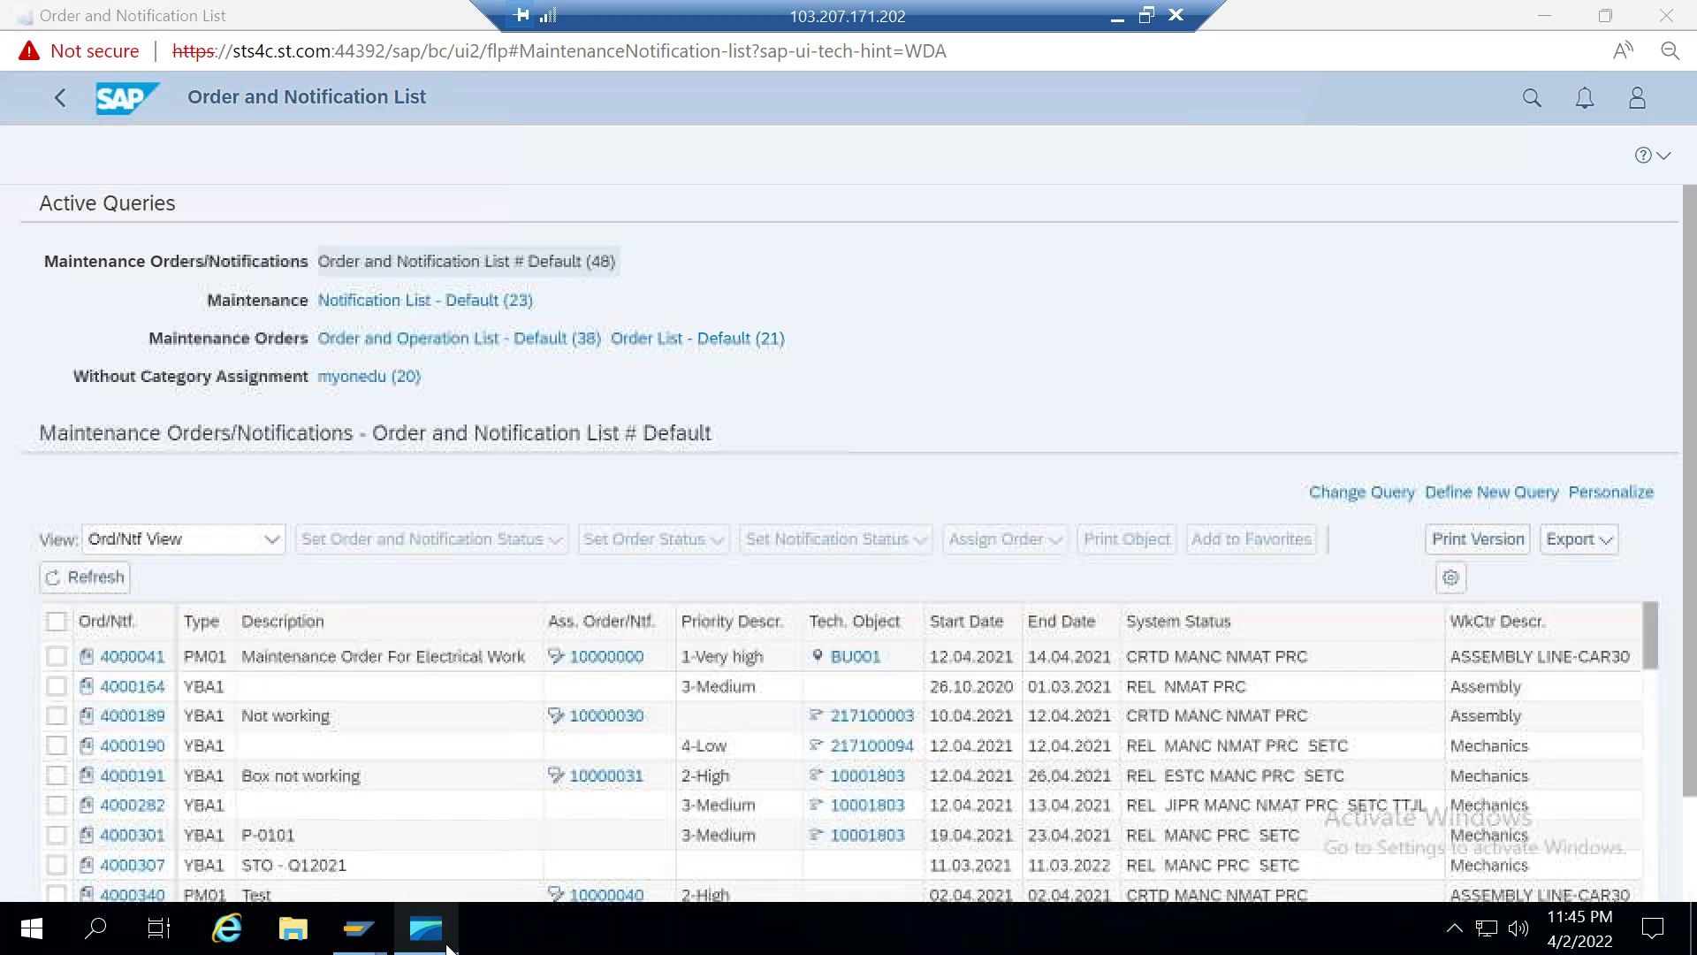
click(423, 937)
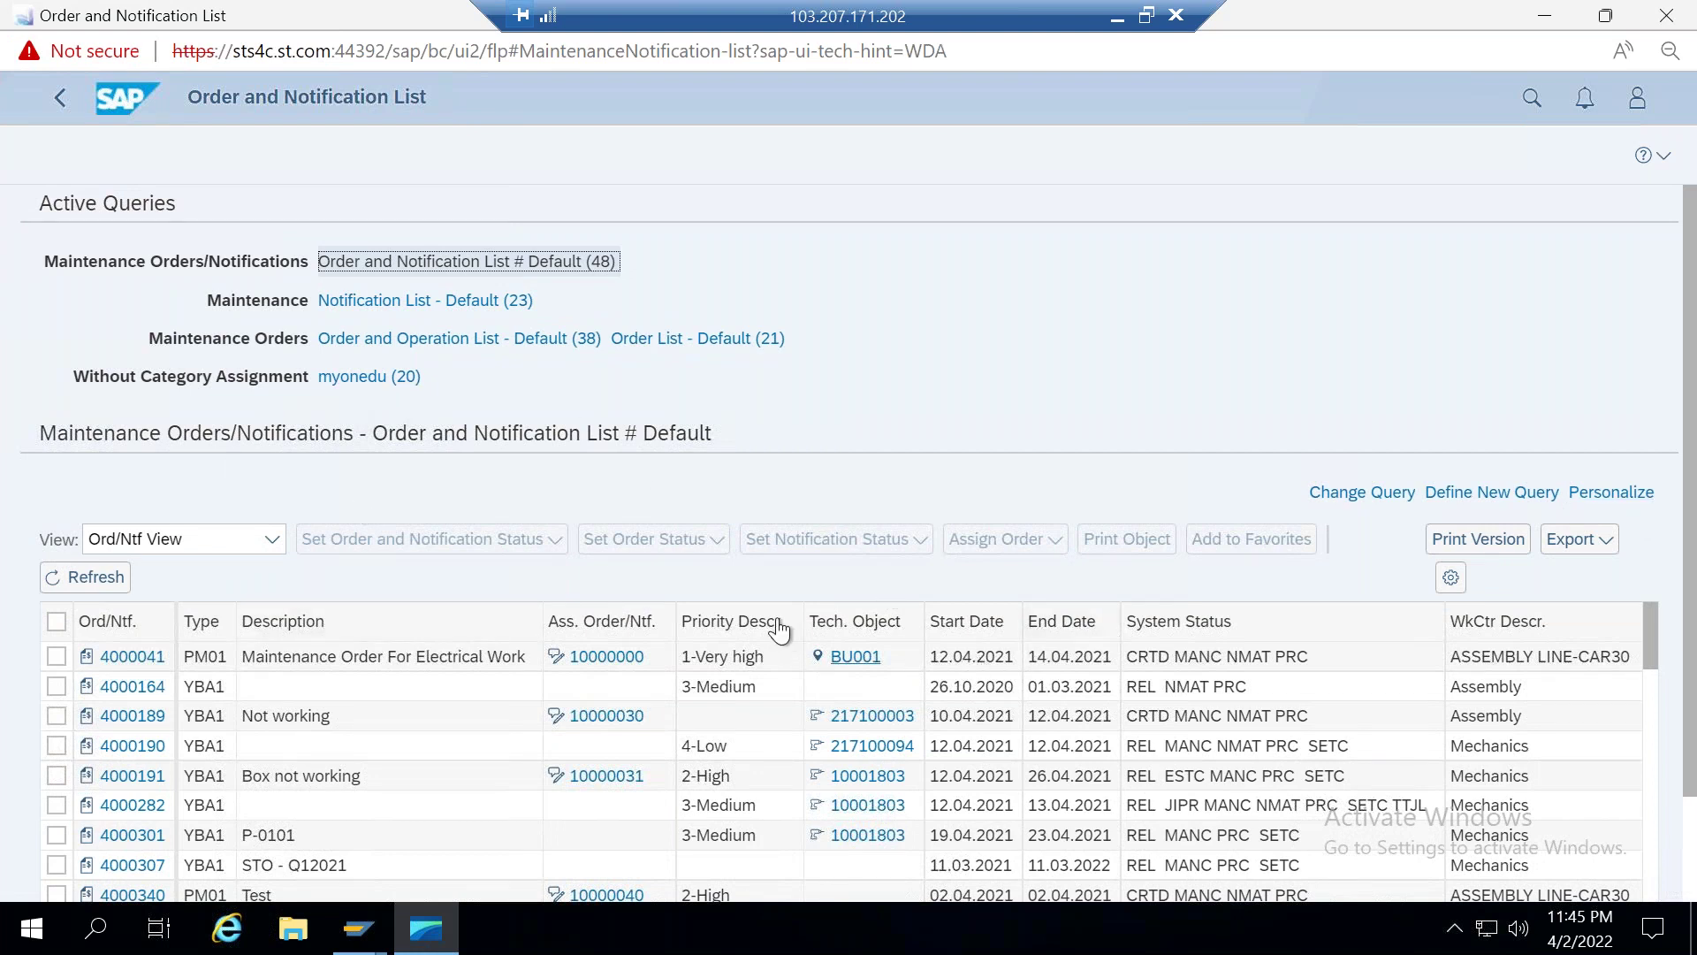
Step: Set the status of the Split AC not working notification to Put in Process from the order and notification list
scroll(389, 663, down, 2)
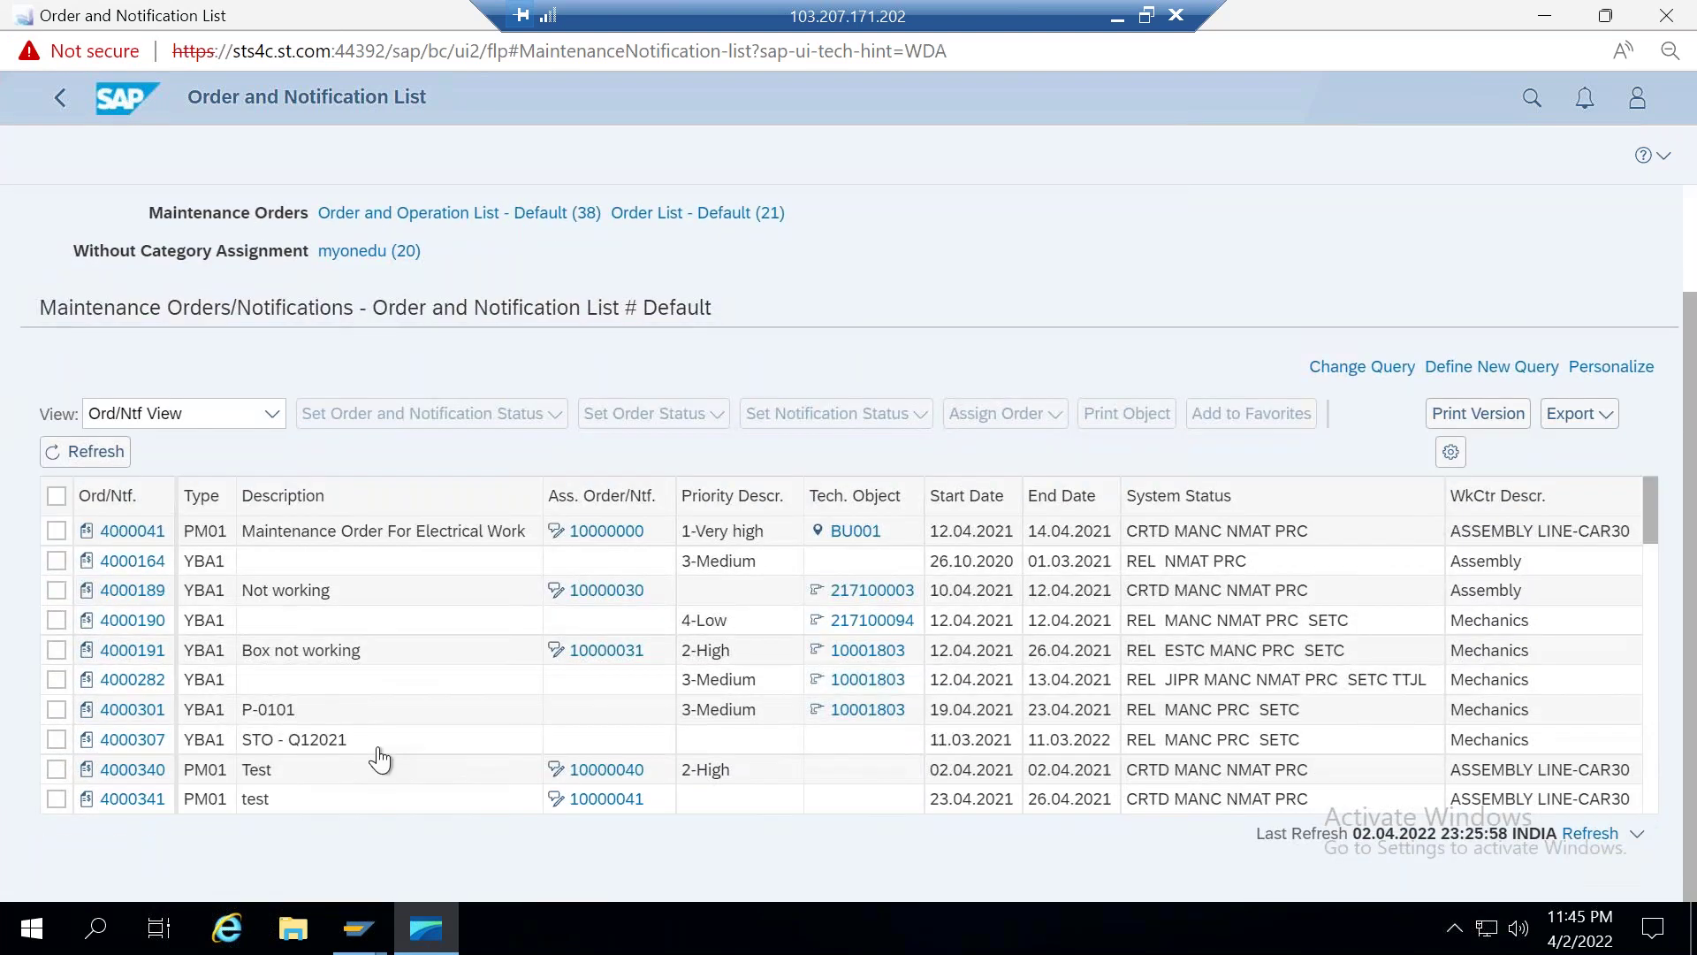
scroll(108, 683, down, 3)
scroll(133, 733, down, 3)
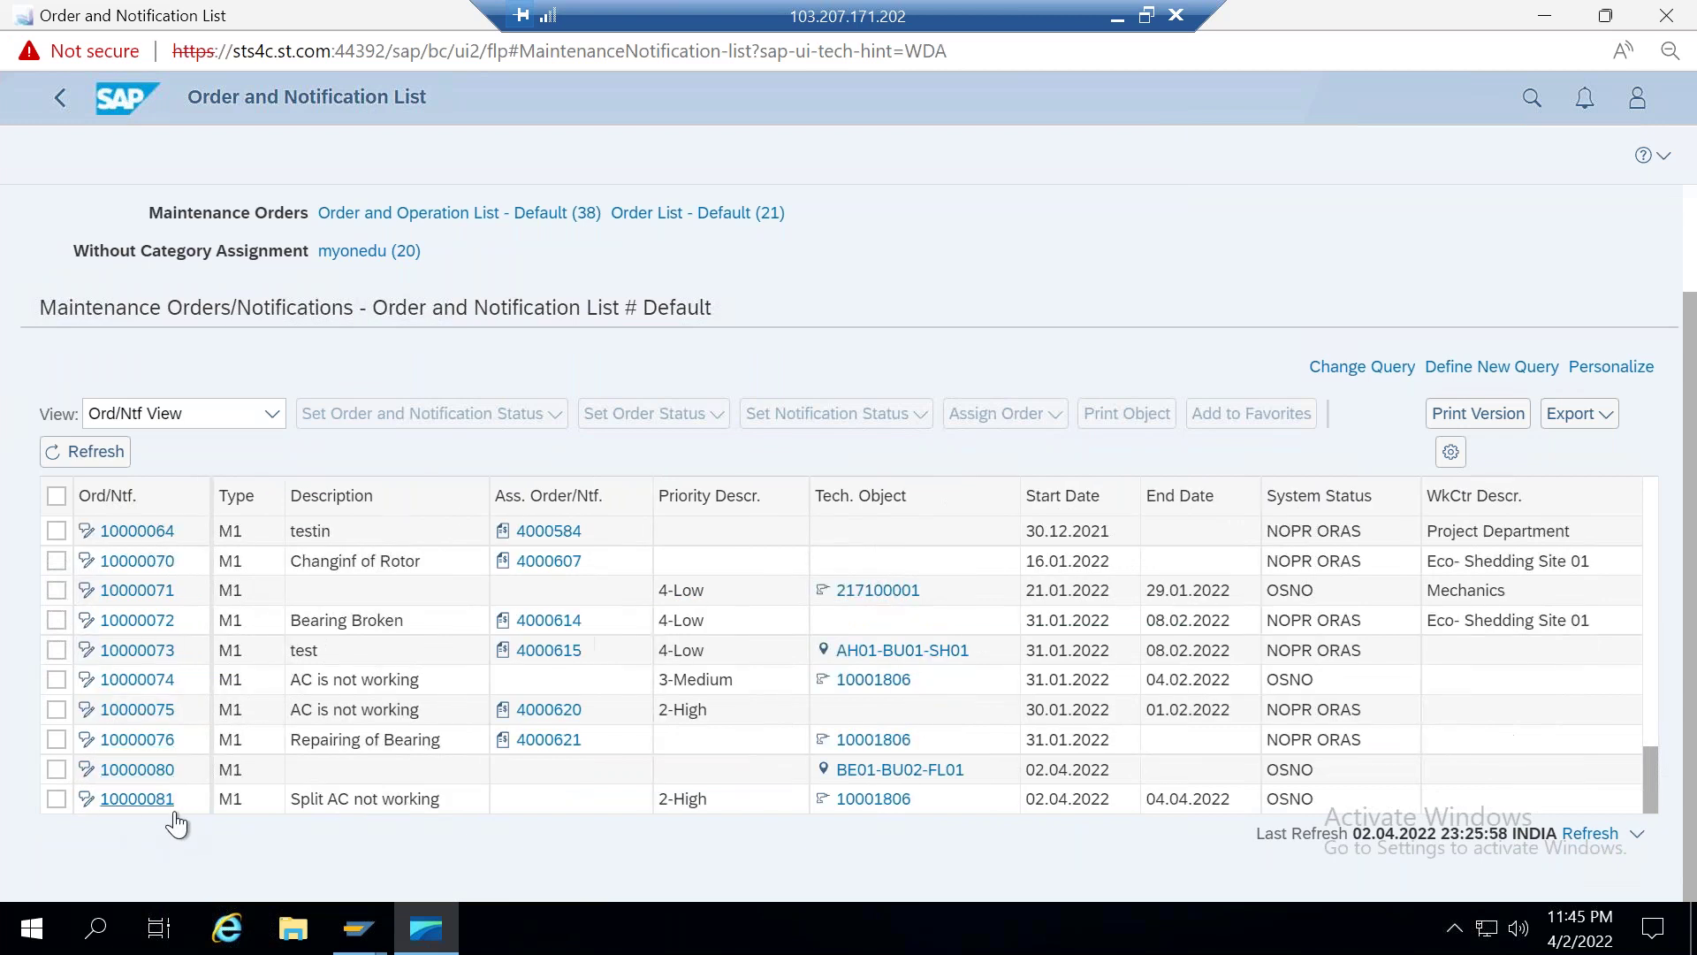
click(54, 800)
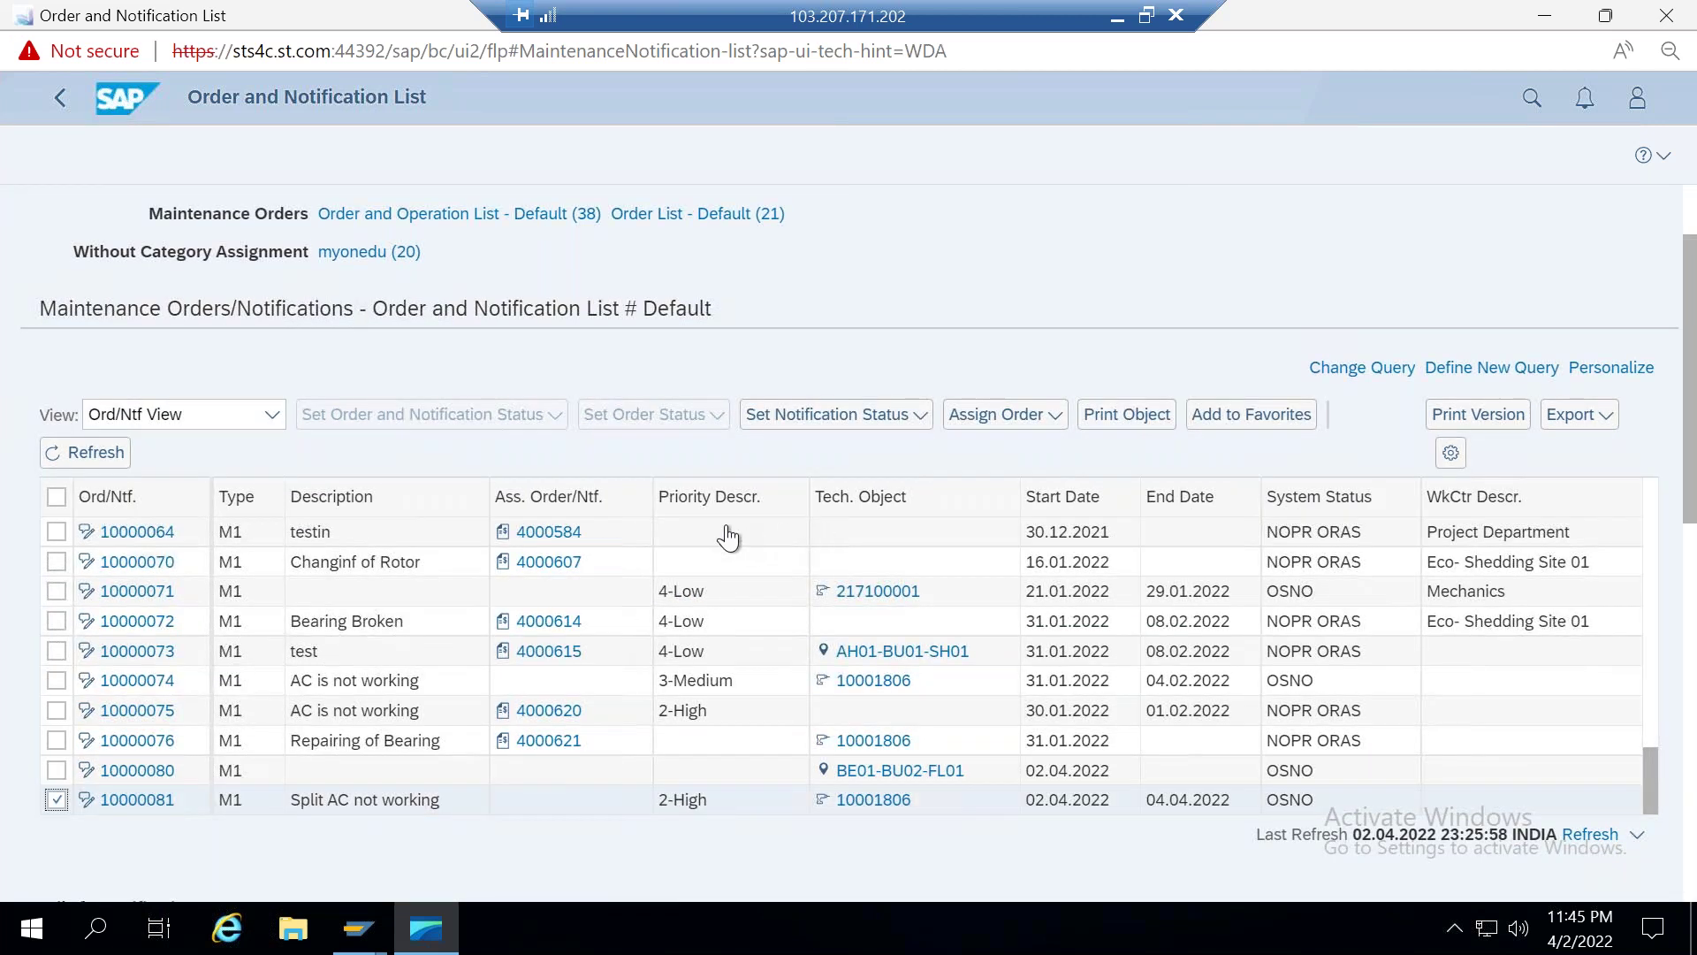
click(916, 428)
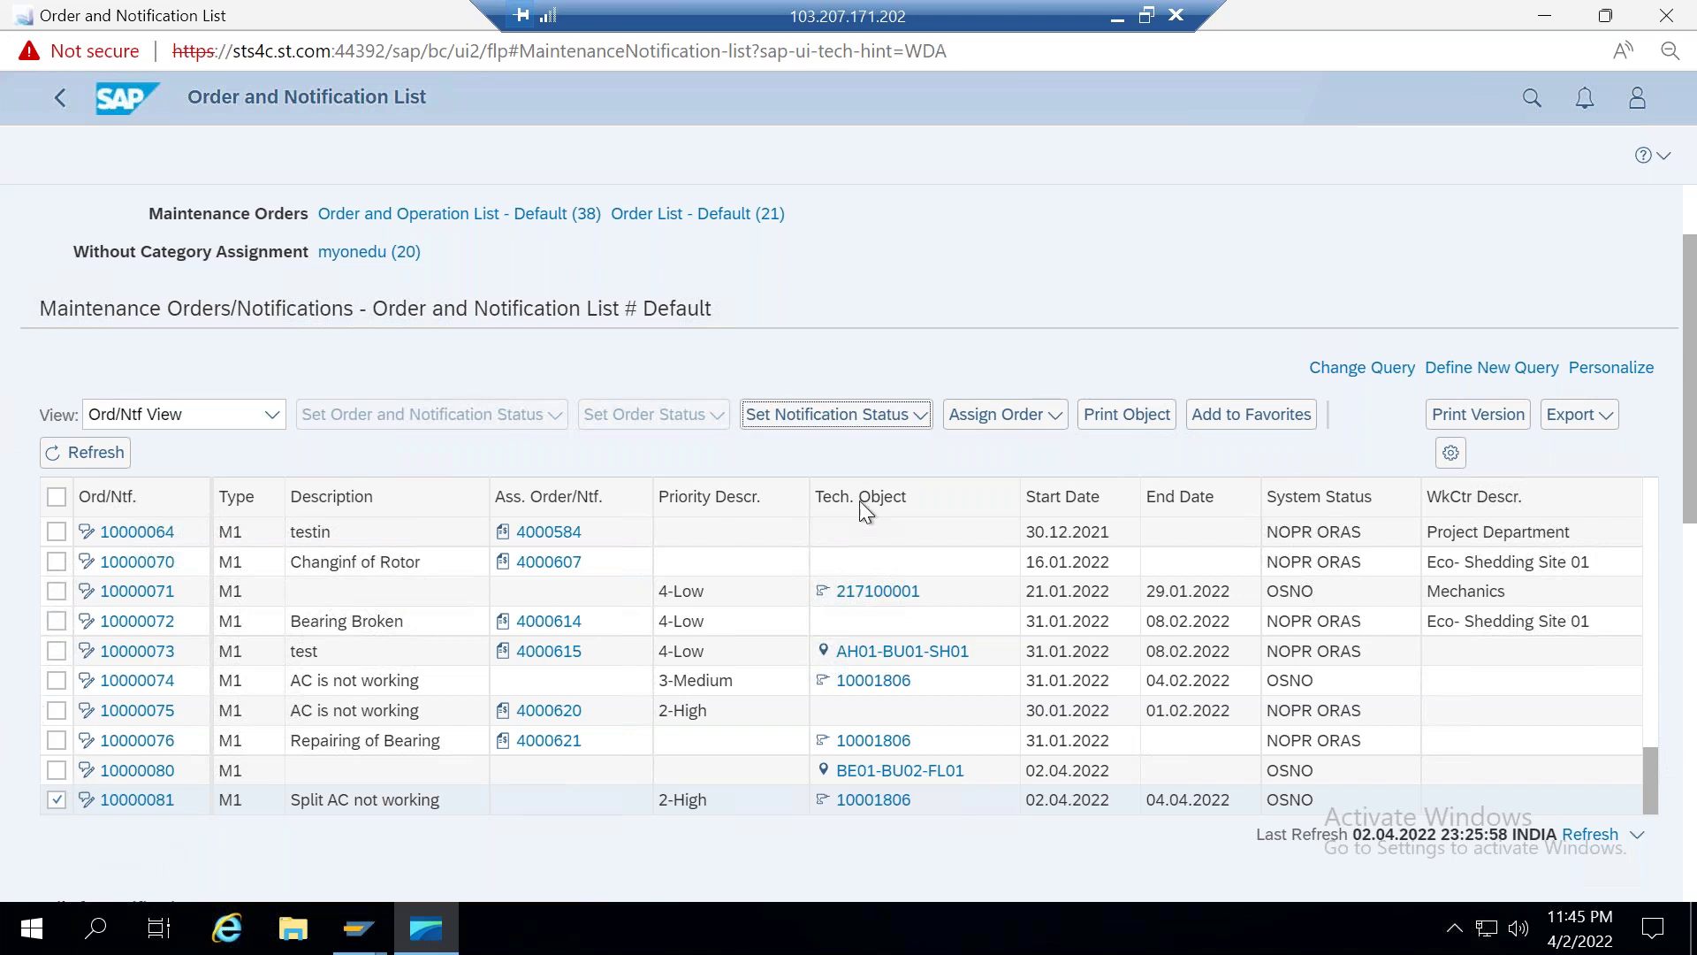
click(911, 423)
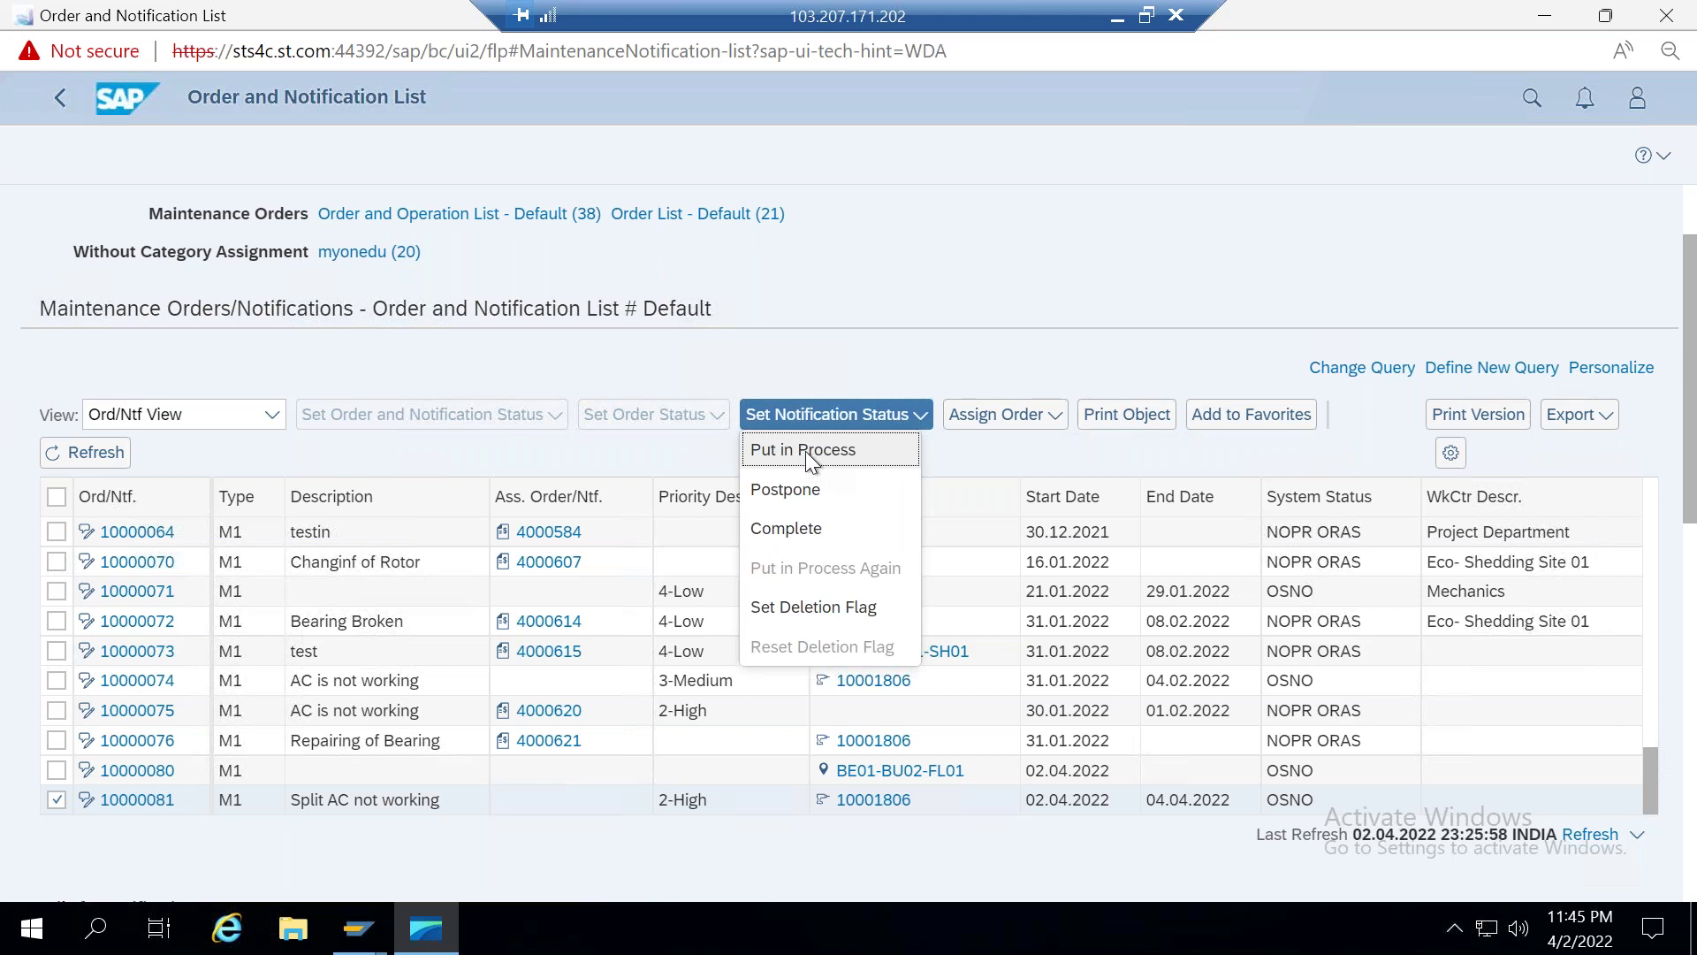
click(806, 451)
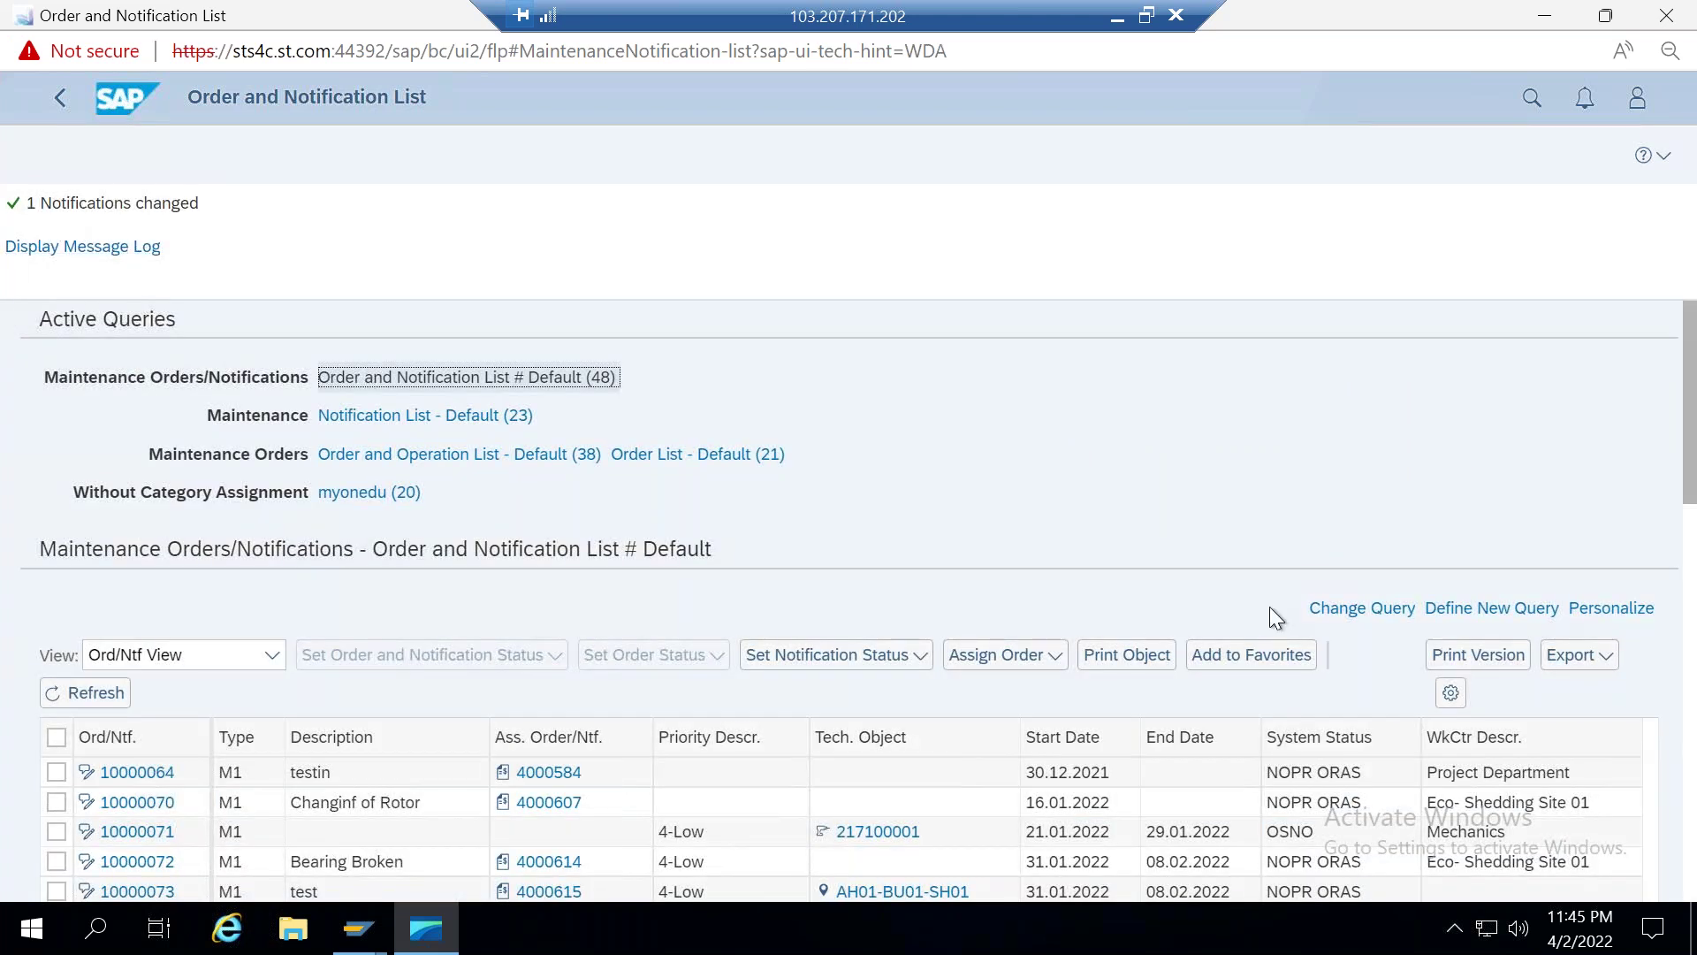
Step: Review the Split AC notification's general data and responsibilities, and open the notification in edit mode, accepting to leave the page
scroll(1074, 697, down, 10)
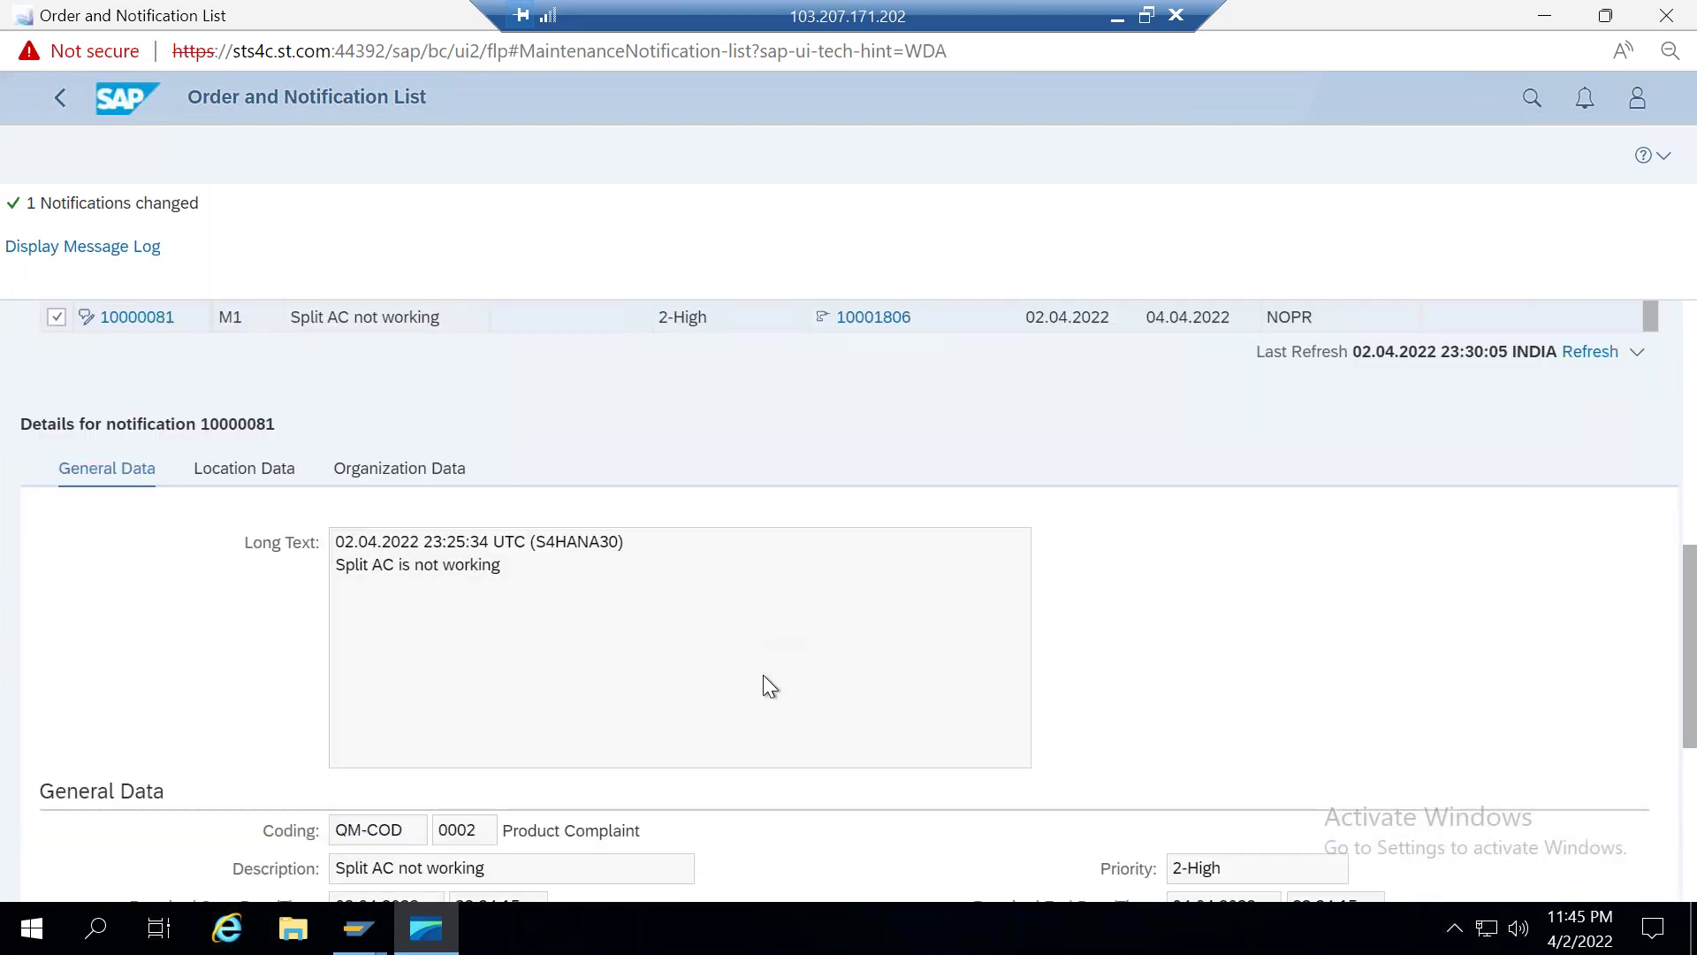
scroll(607, 610, down, 3)
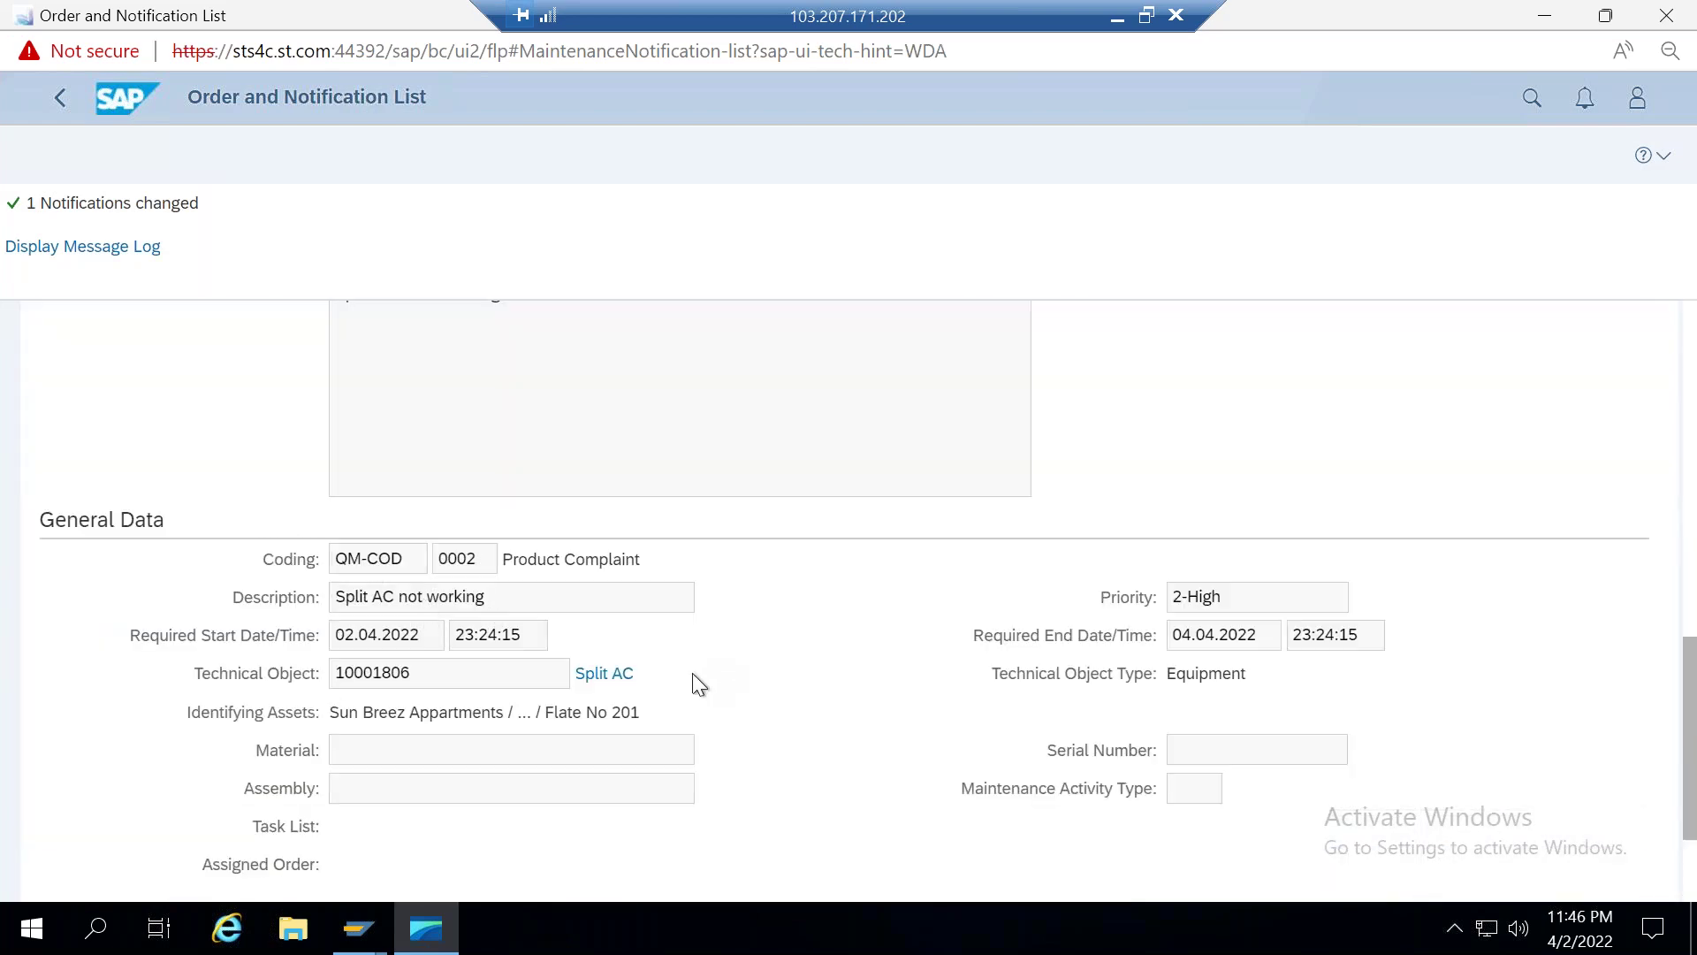
scroll(694, 679, down, 2)
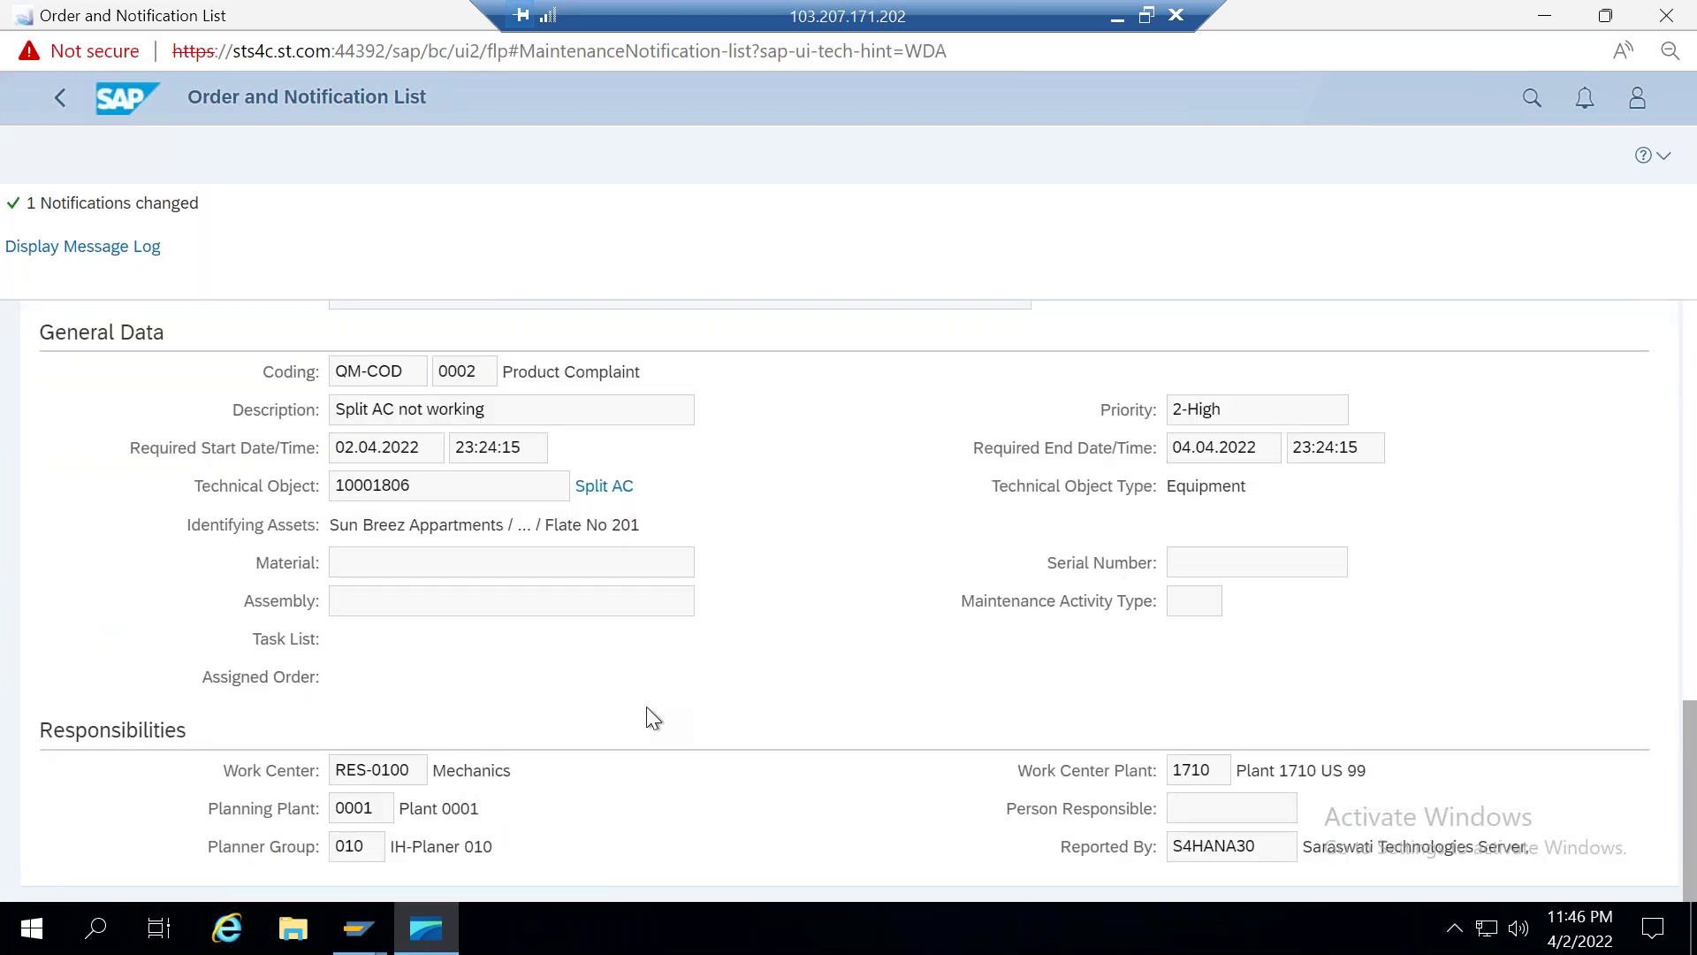
scroll(645, 707, up, 6)
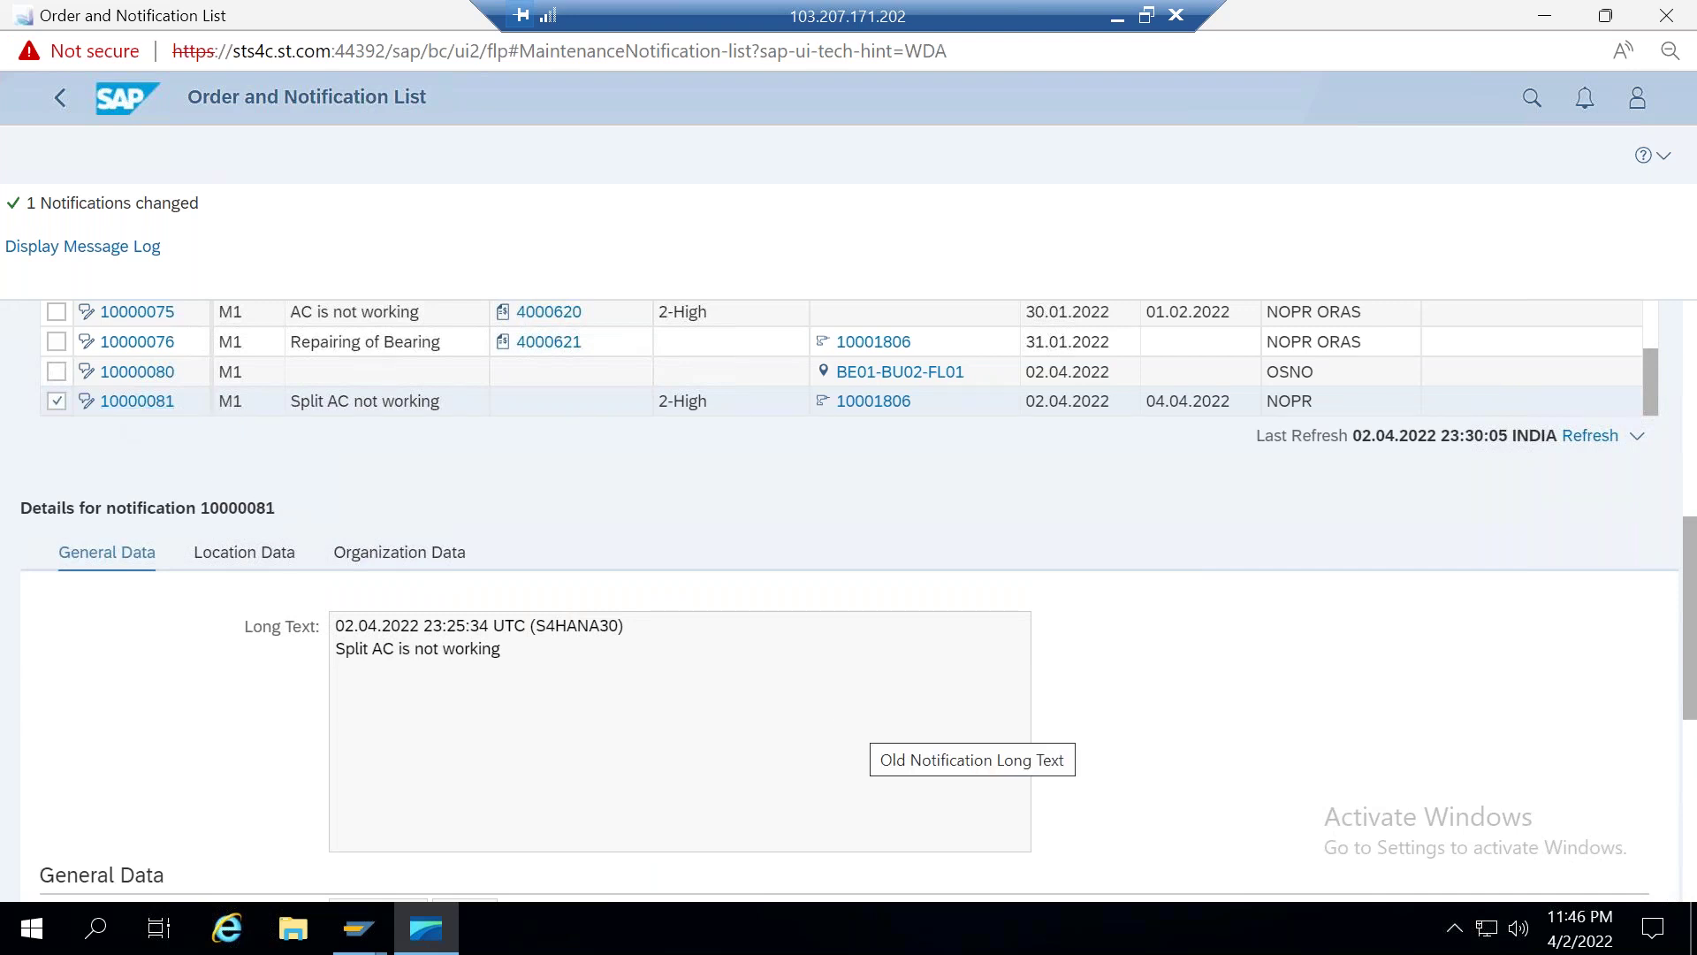
scroll(615, 667, up, 5)
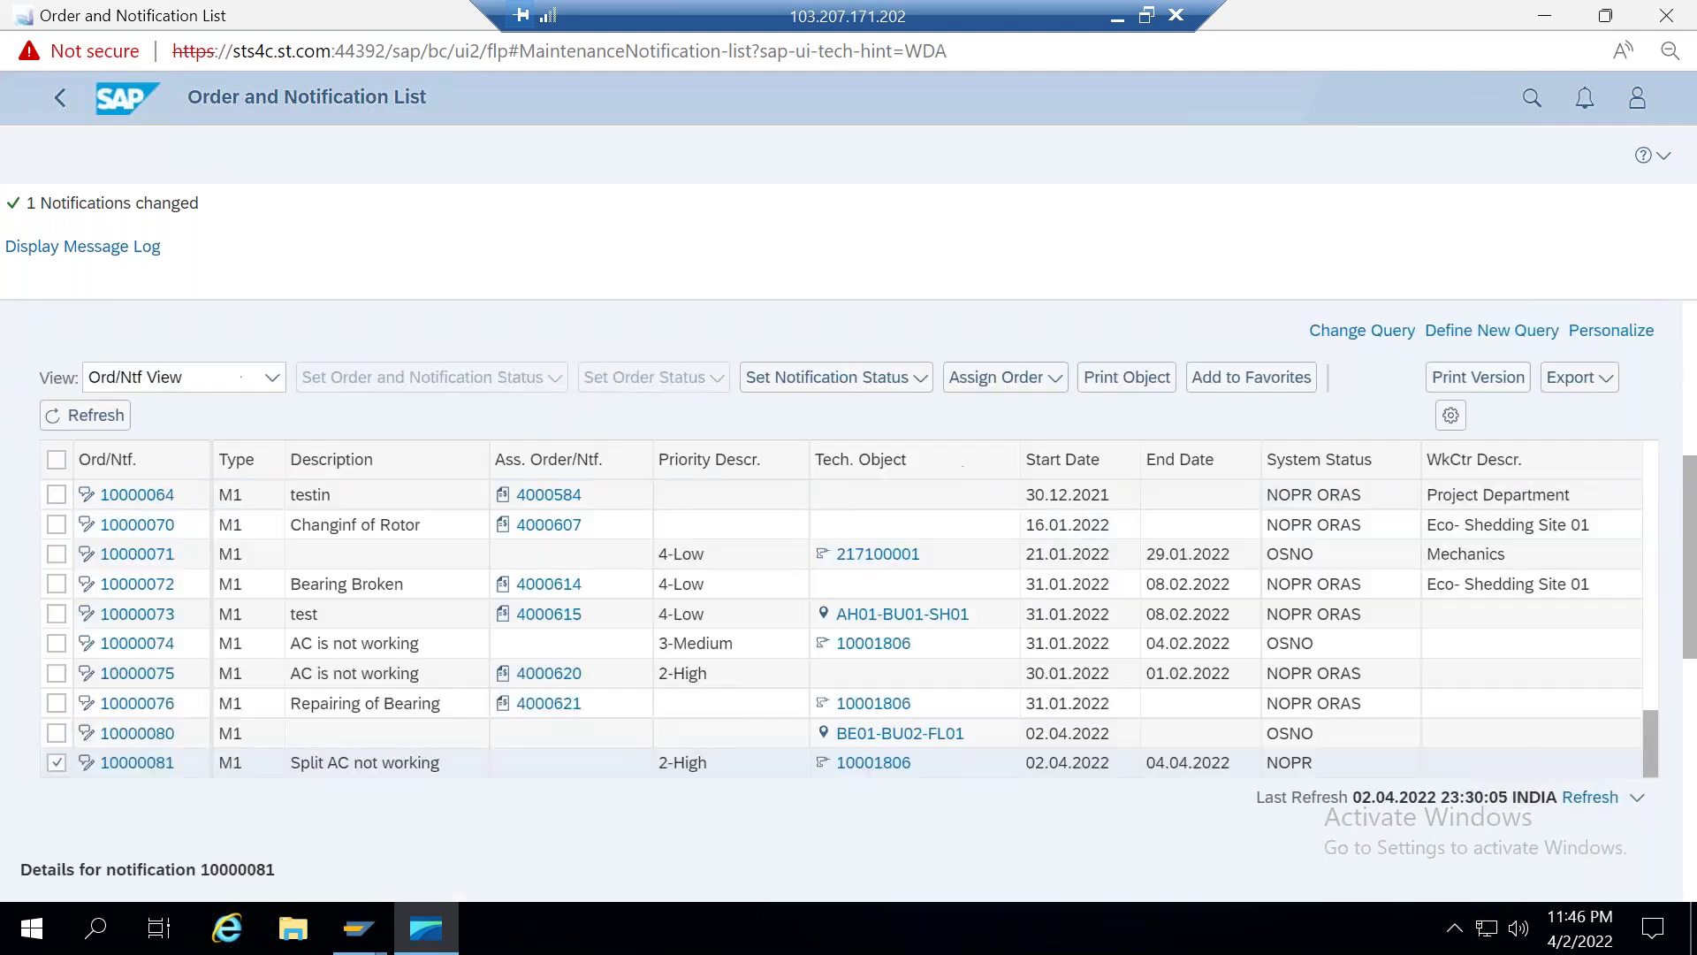
scroll(454, 652, down, 5)
click(105, 498)
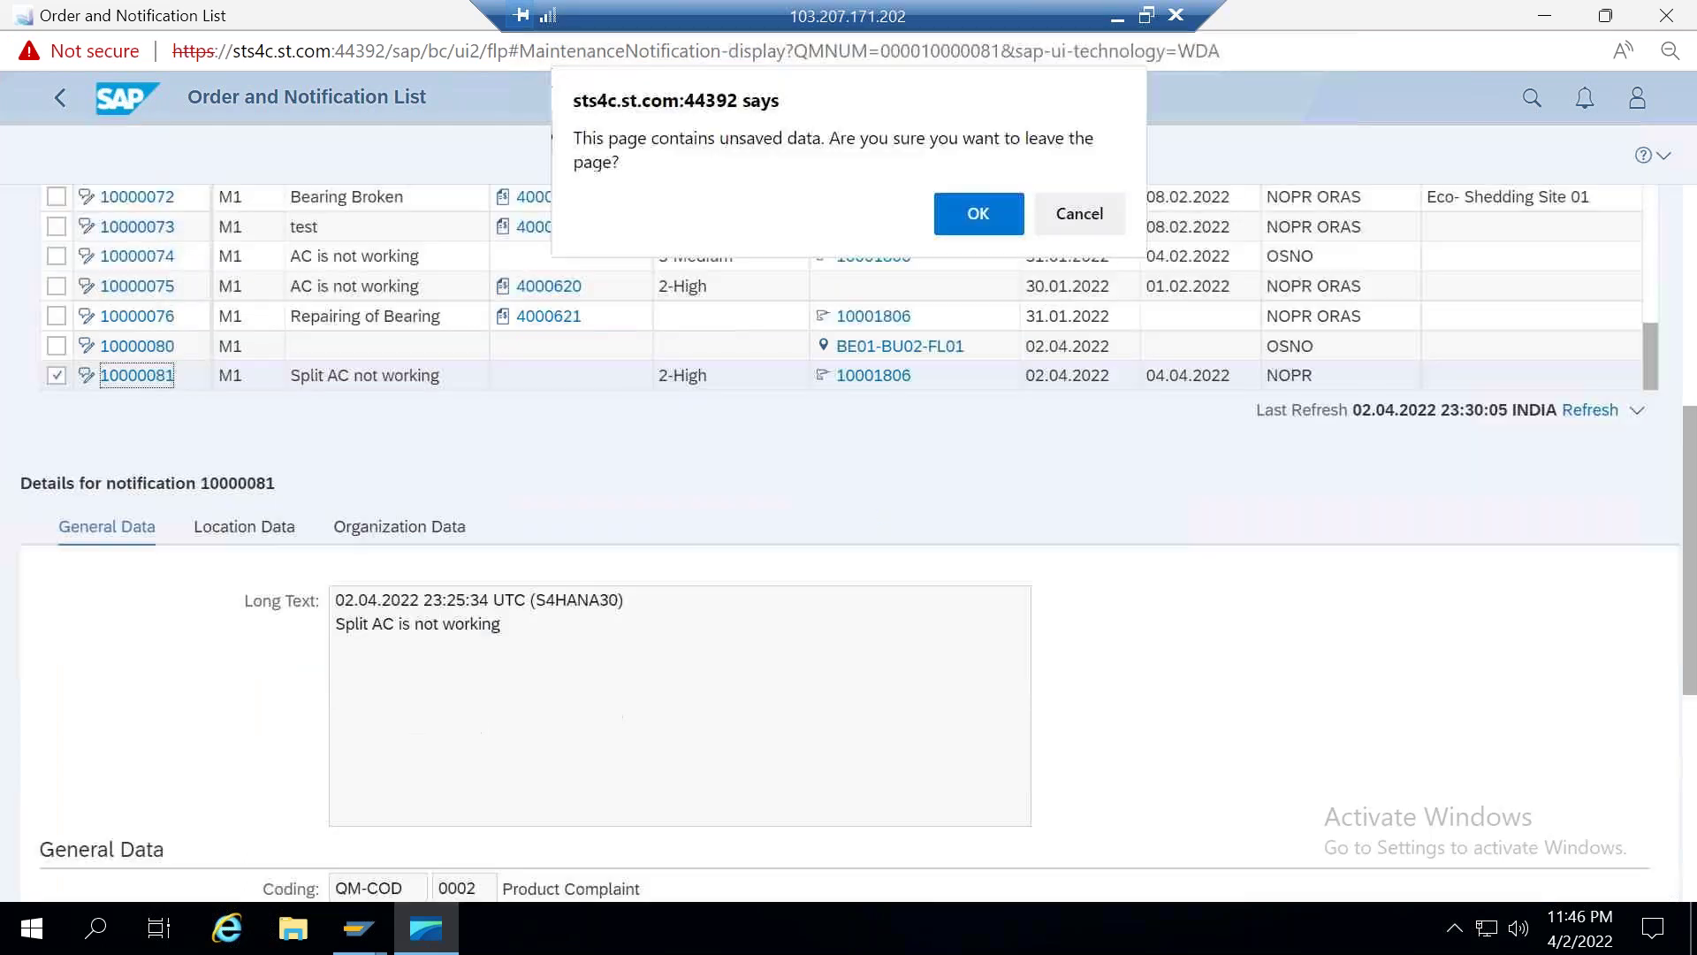
click(974, 219)
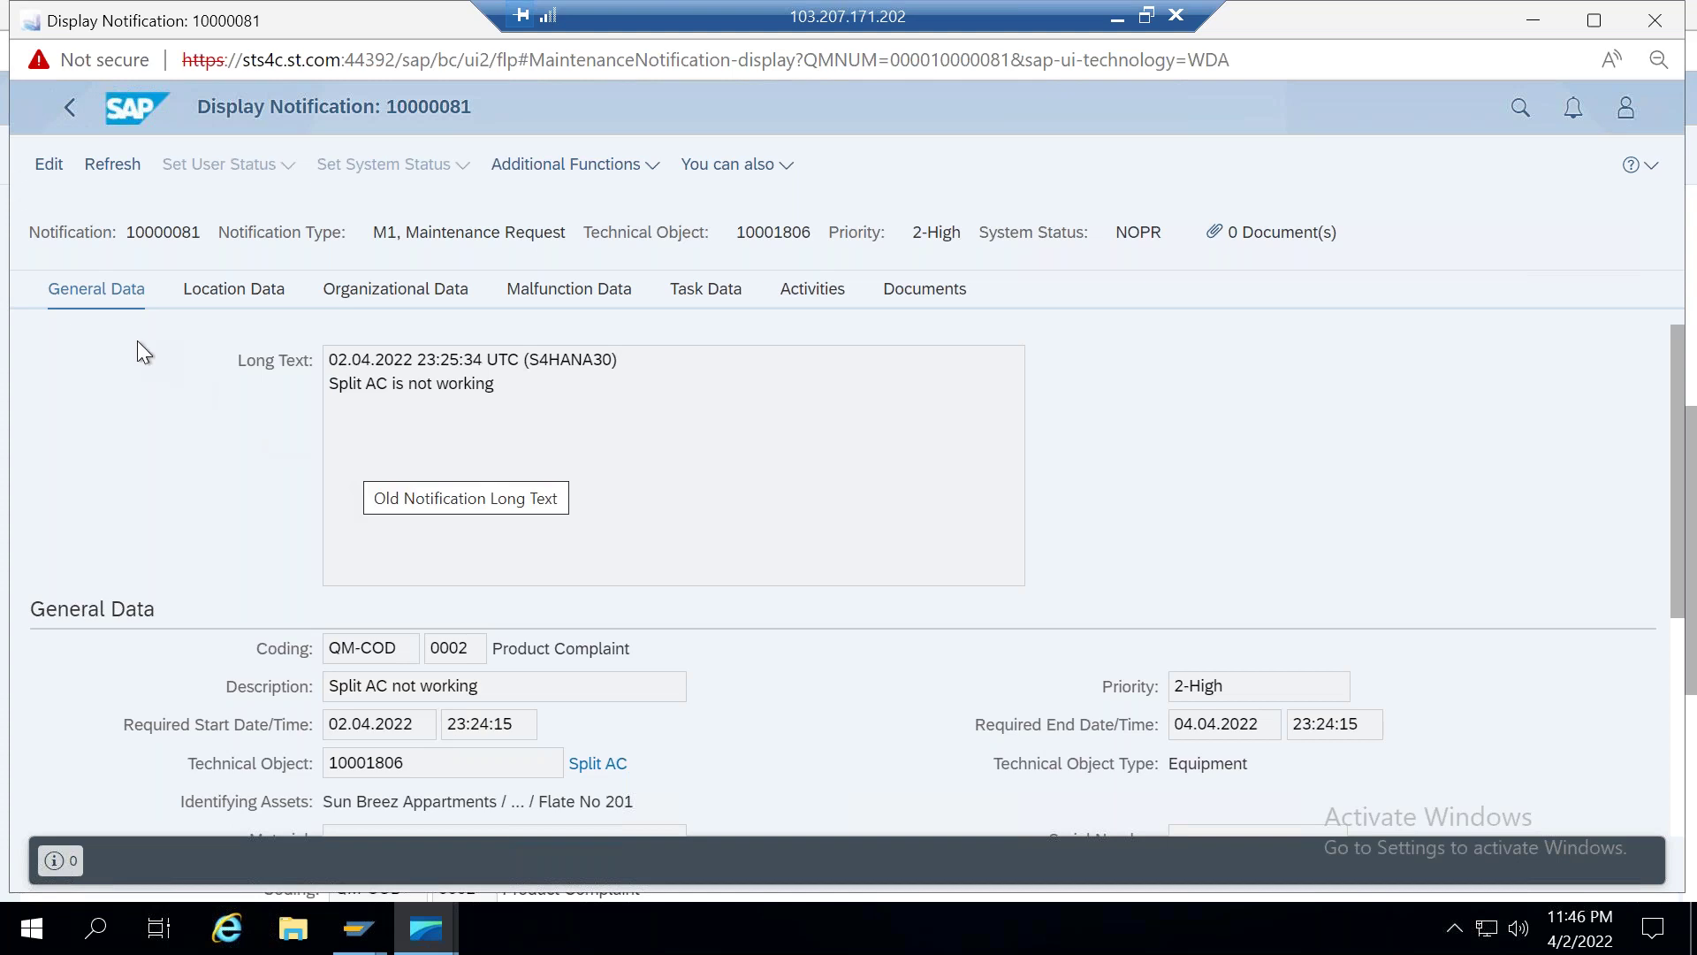
click(40, 164)
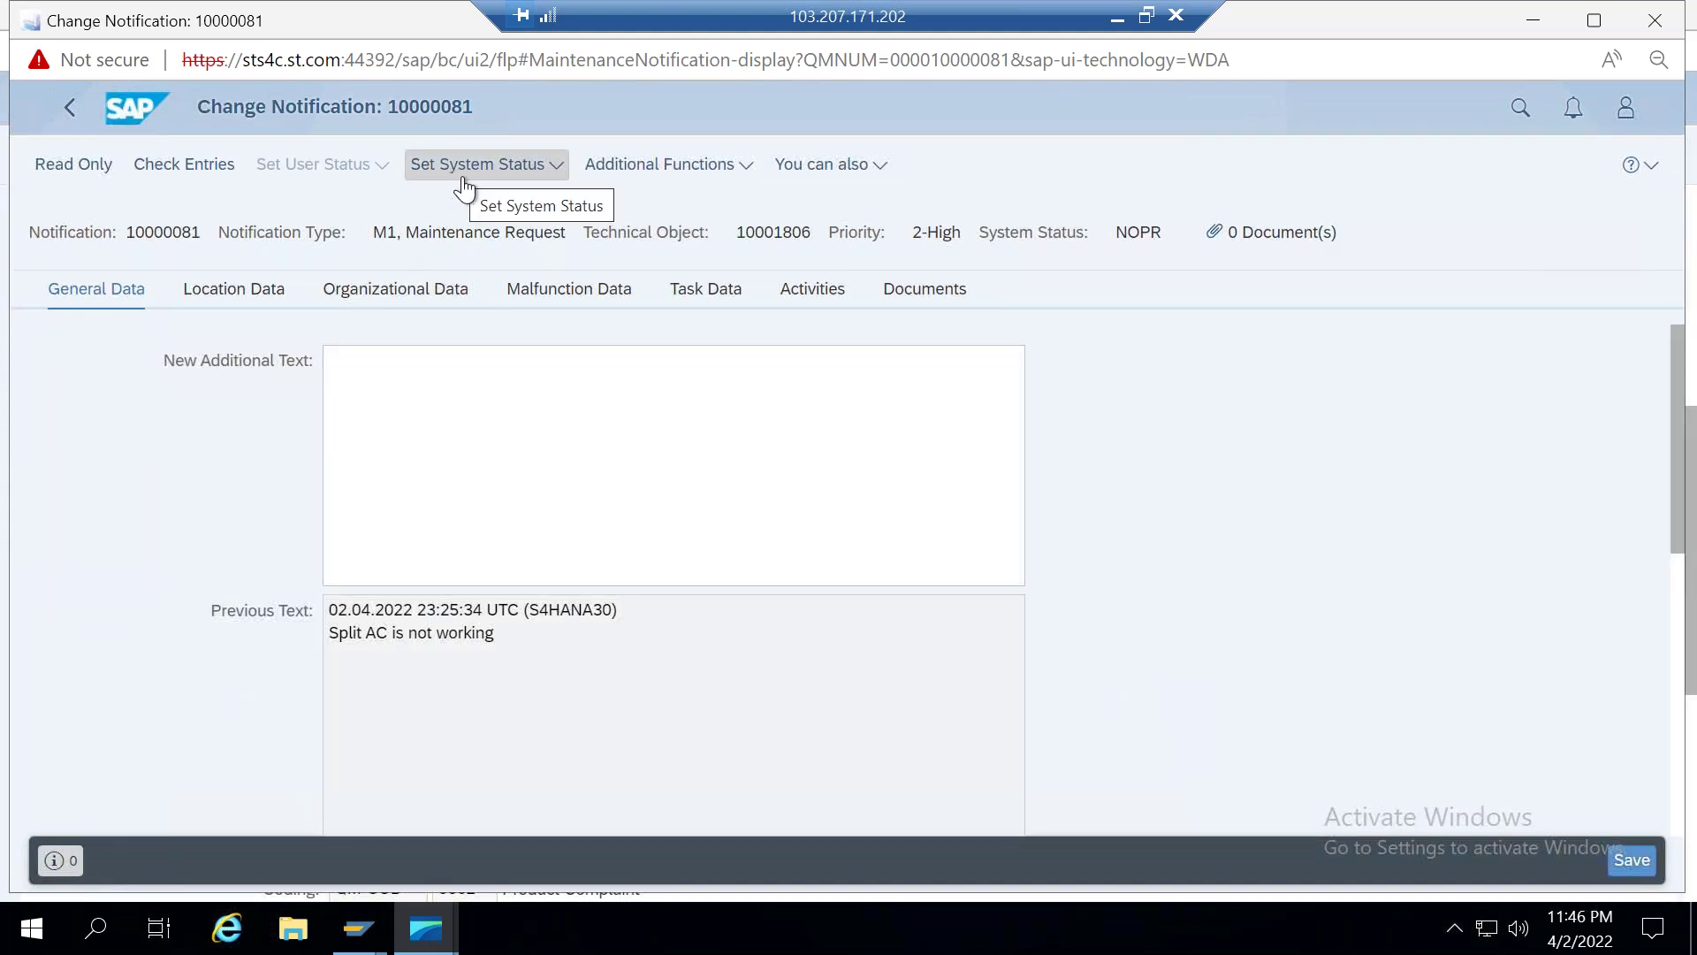
Step: Examine the available system status options and the status information of the Split AC notification
click(557, 167)
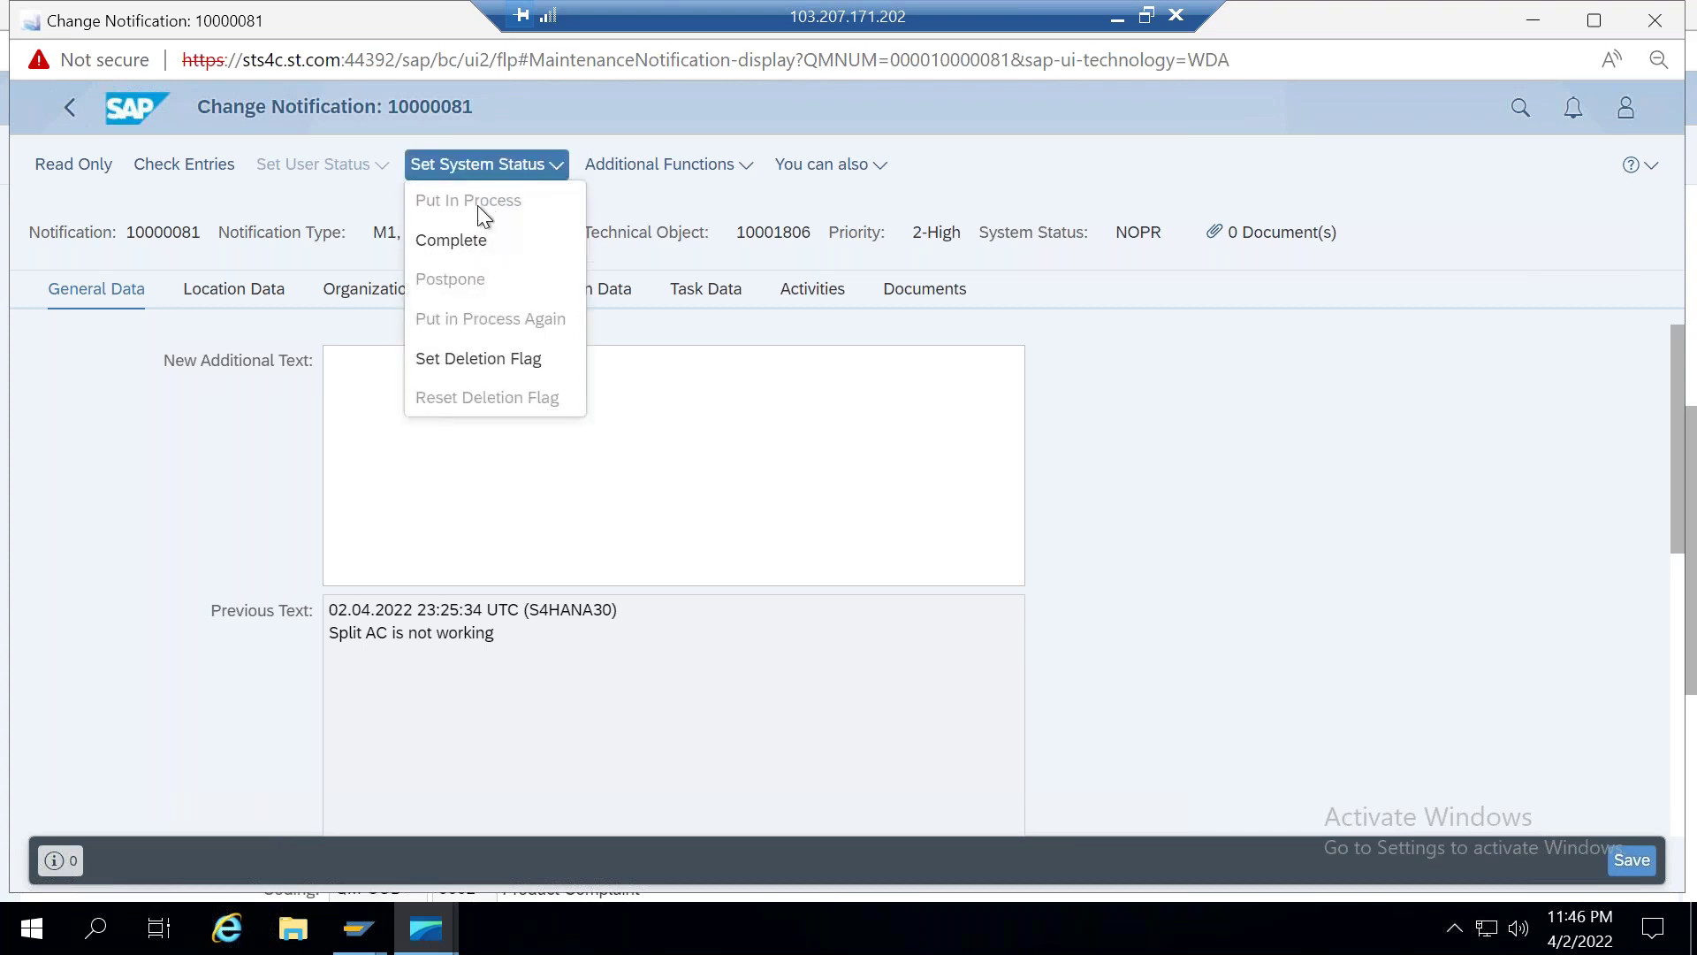
click(1345, 490)
click(734, 166)
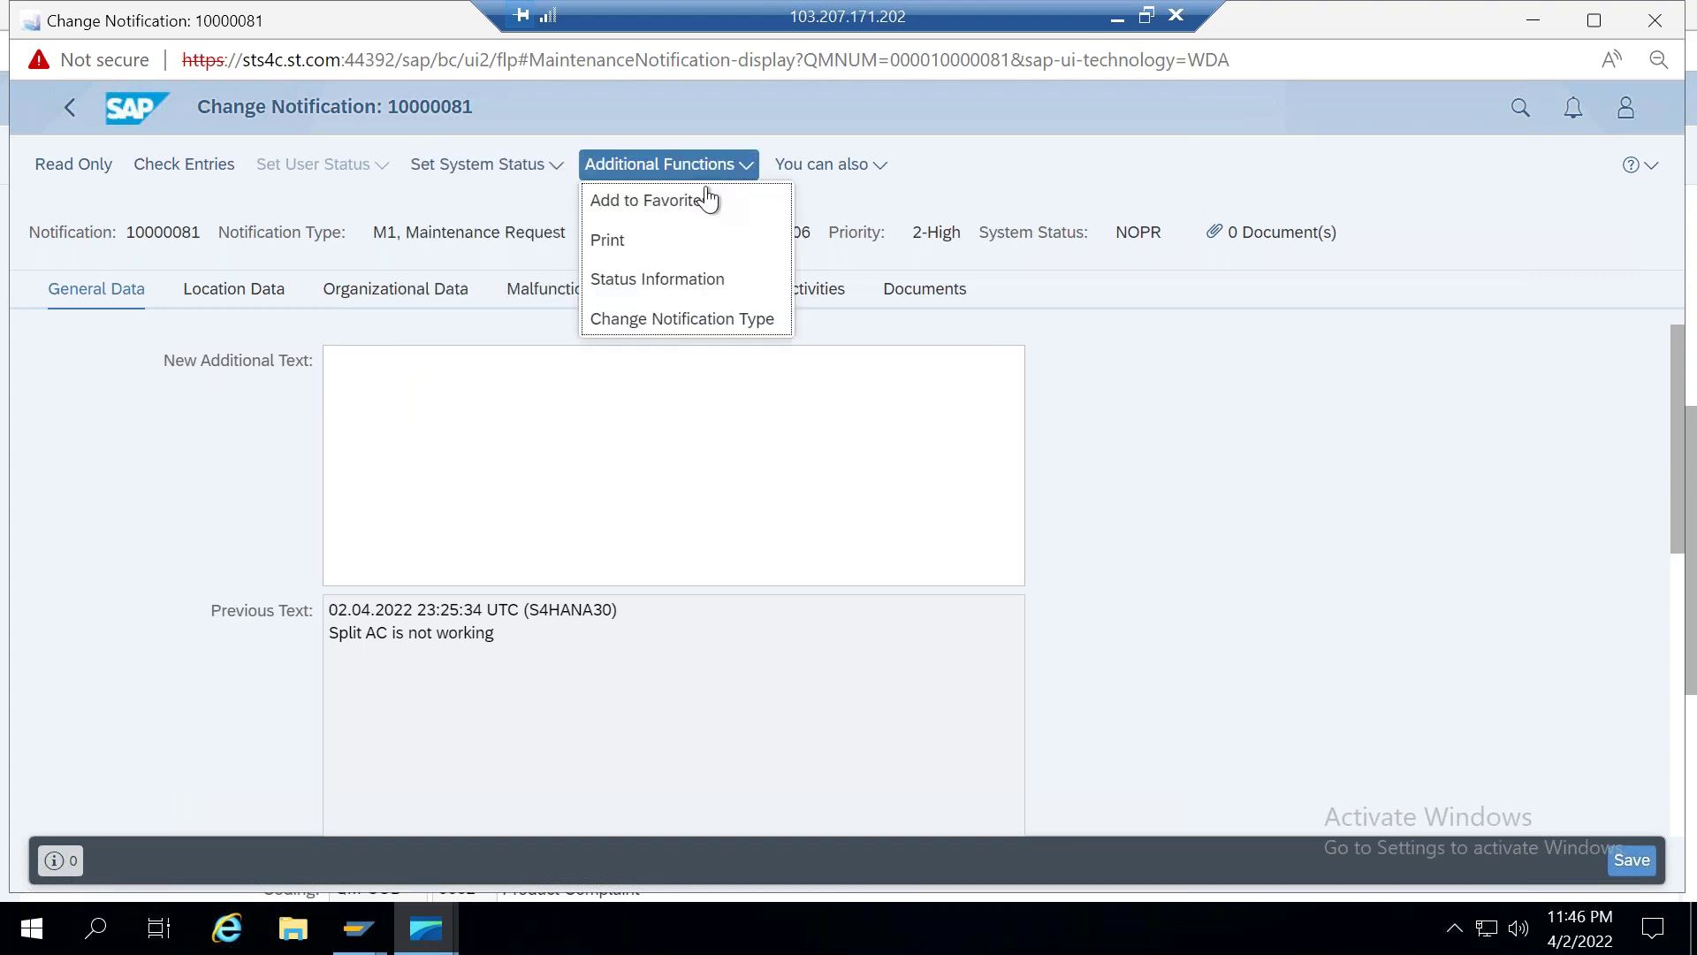
click(650, 281)
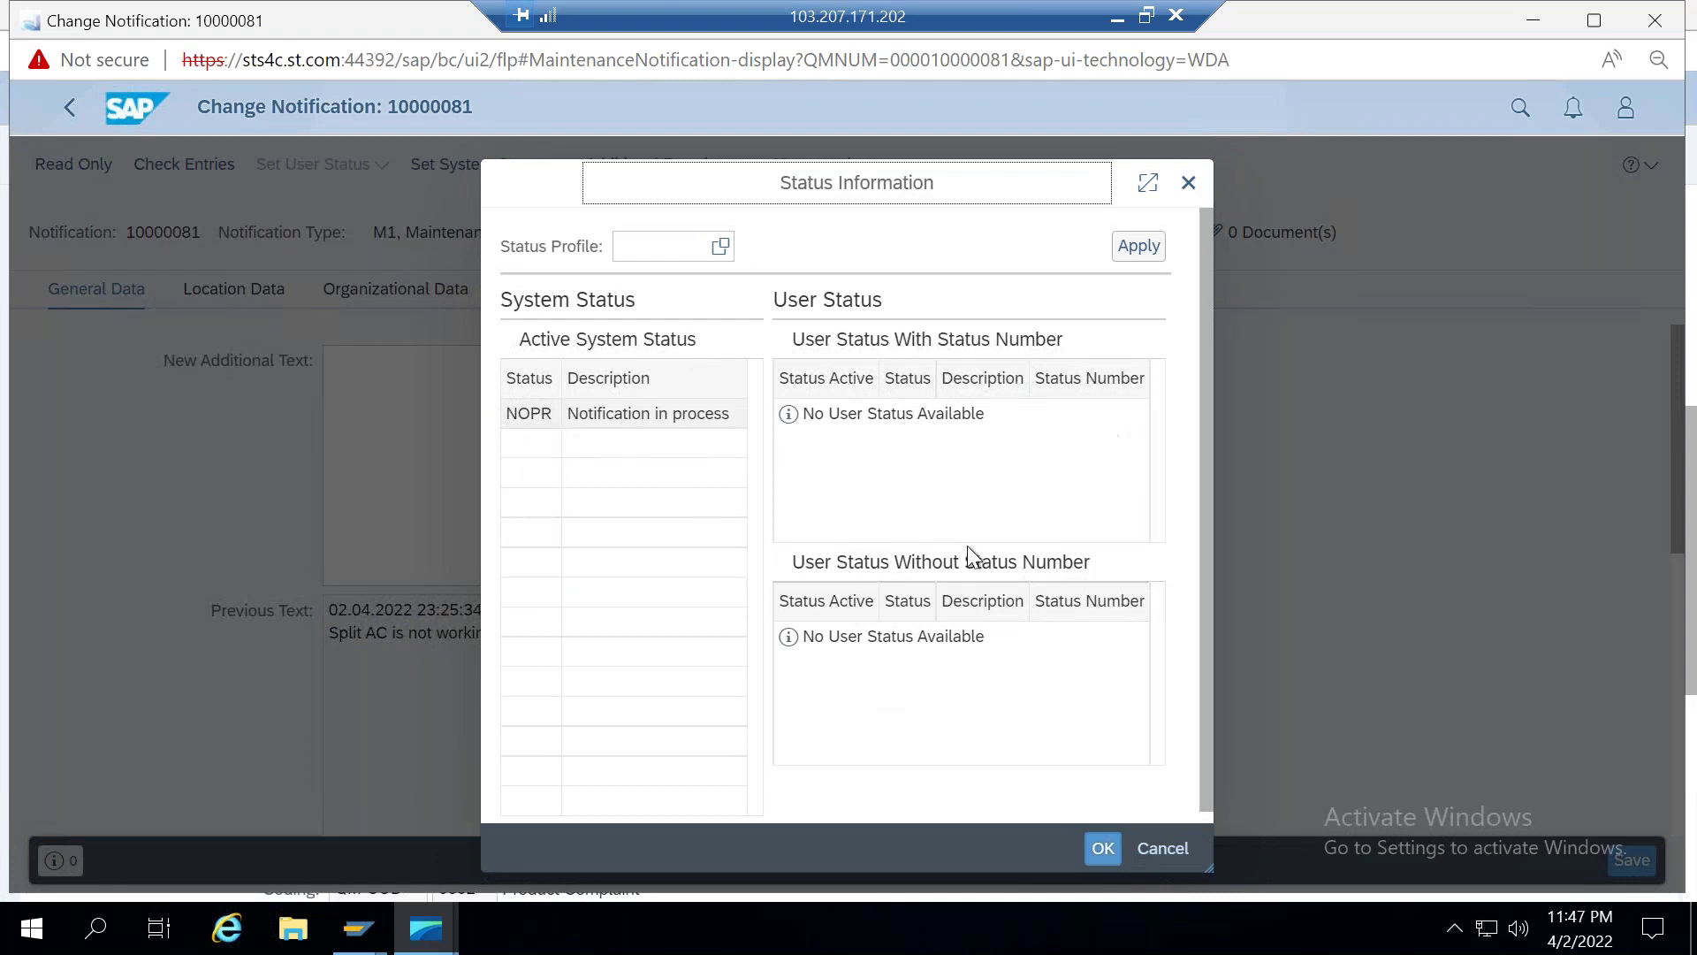
click(1187, 184)
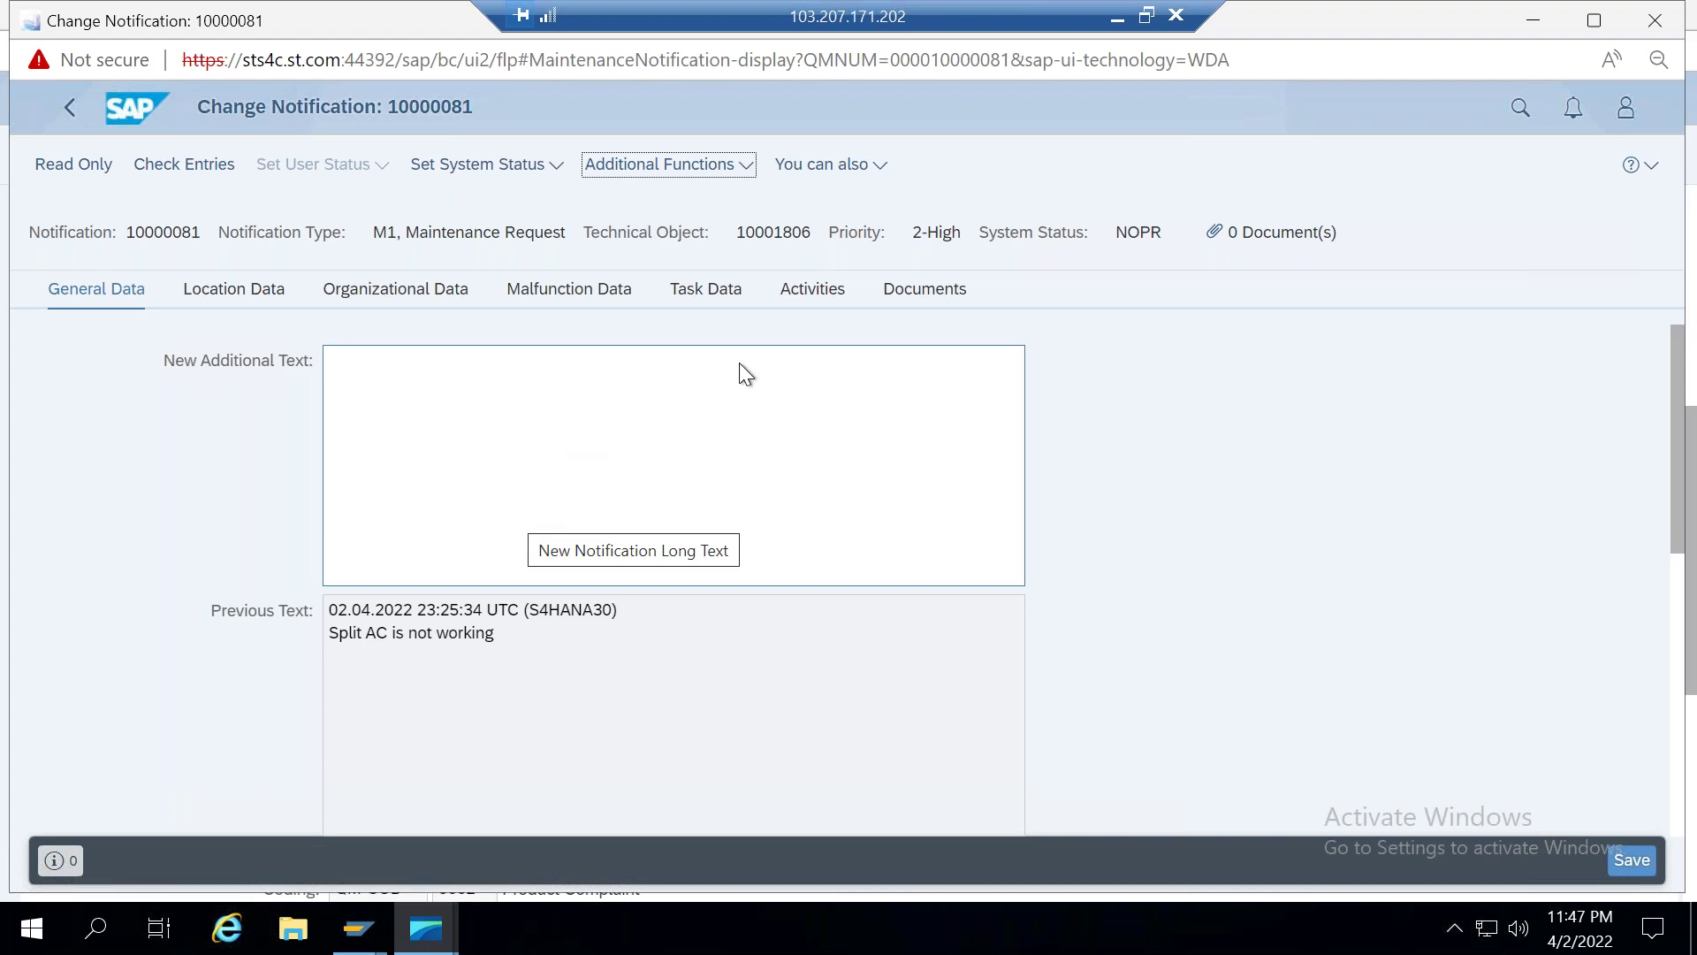
Step: Add the Check controls task from the Tasks Electric code group to the notification's task data
click(714, 291)
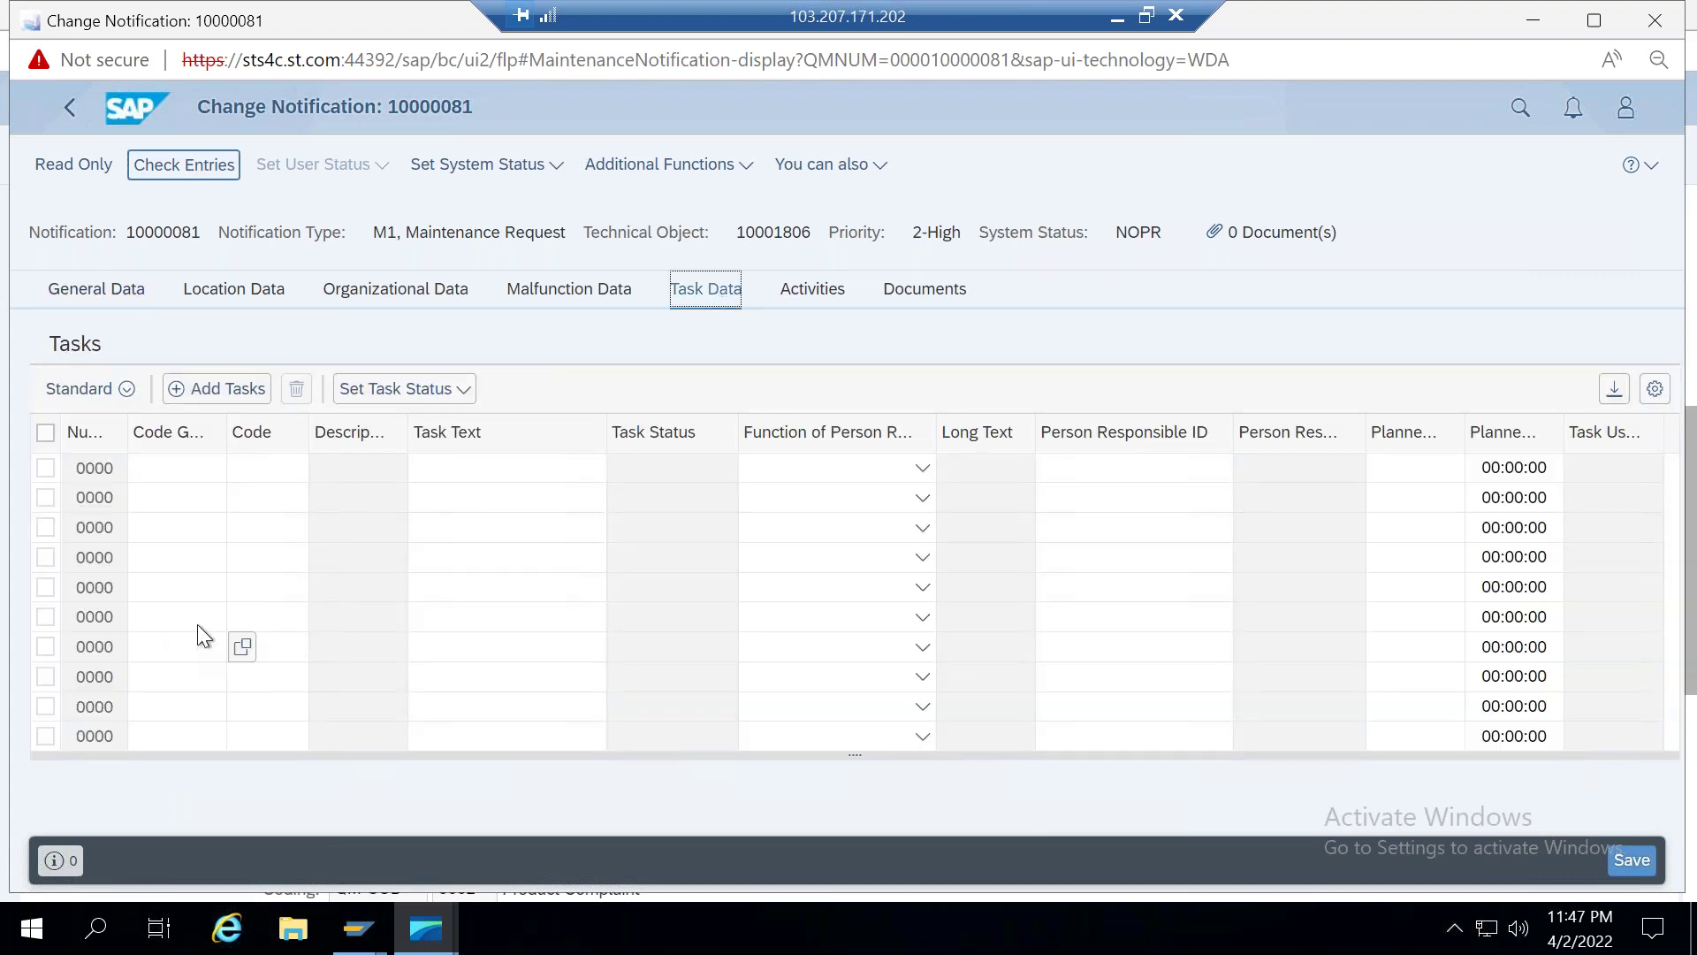
click(212, 390)
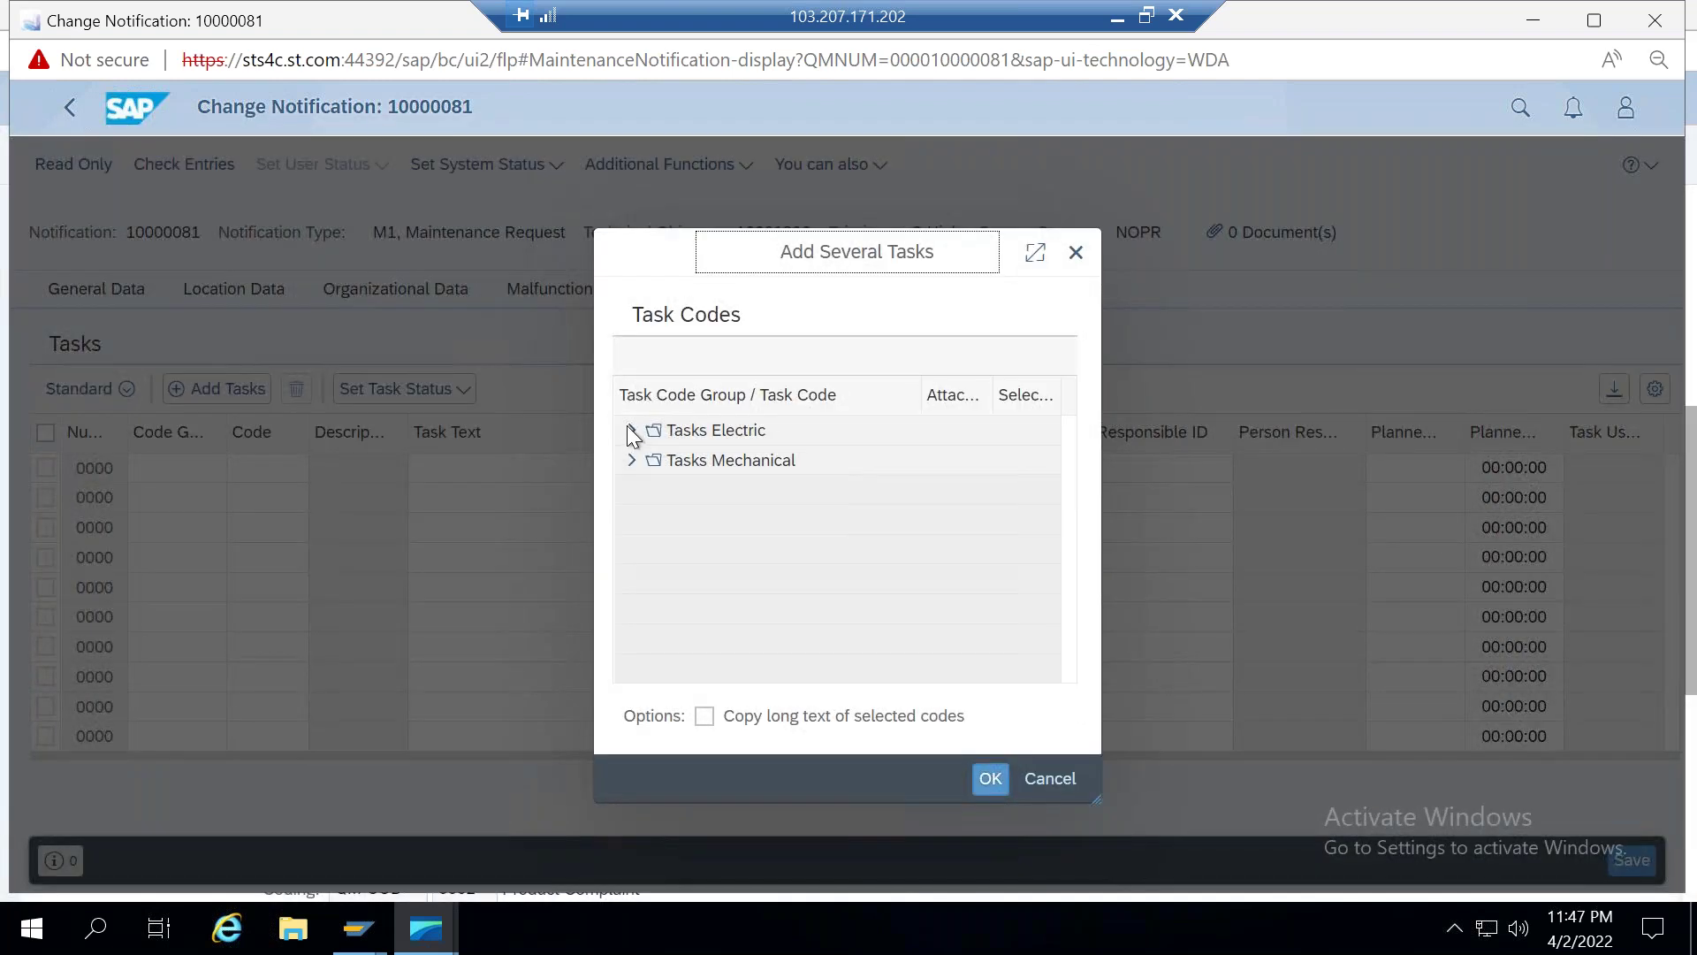
click(631, 430)
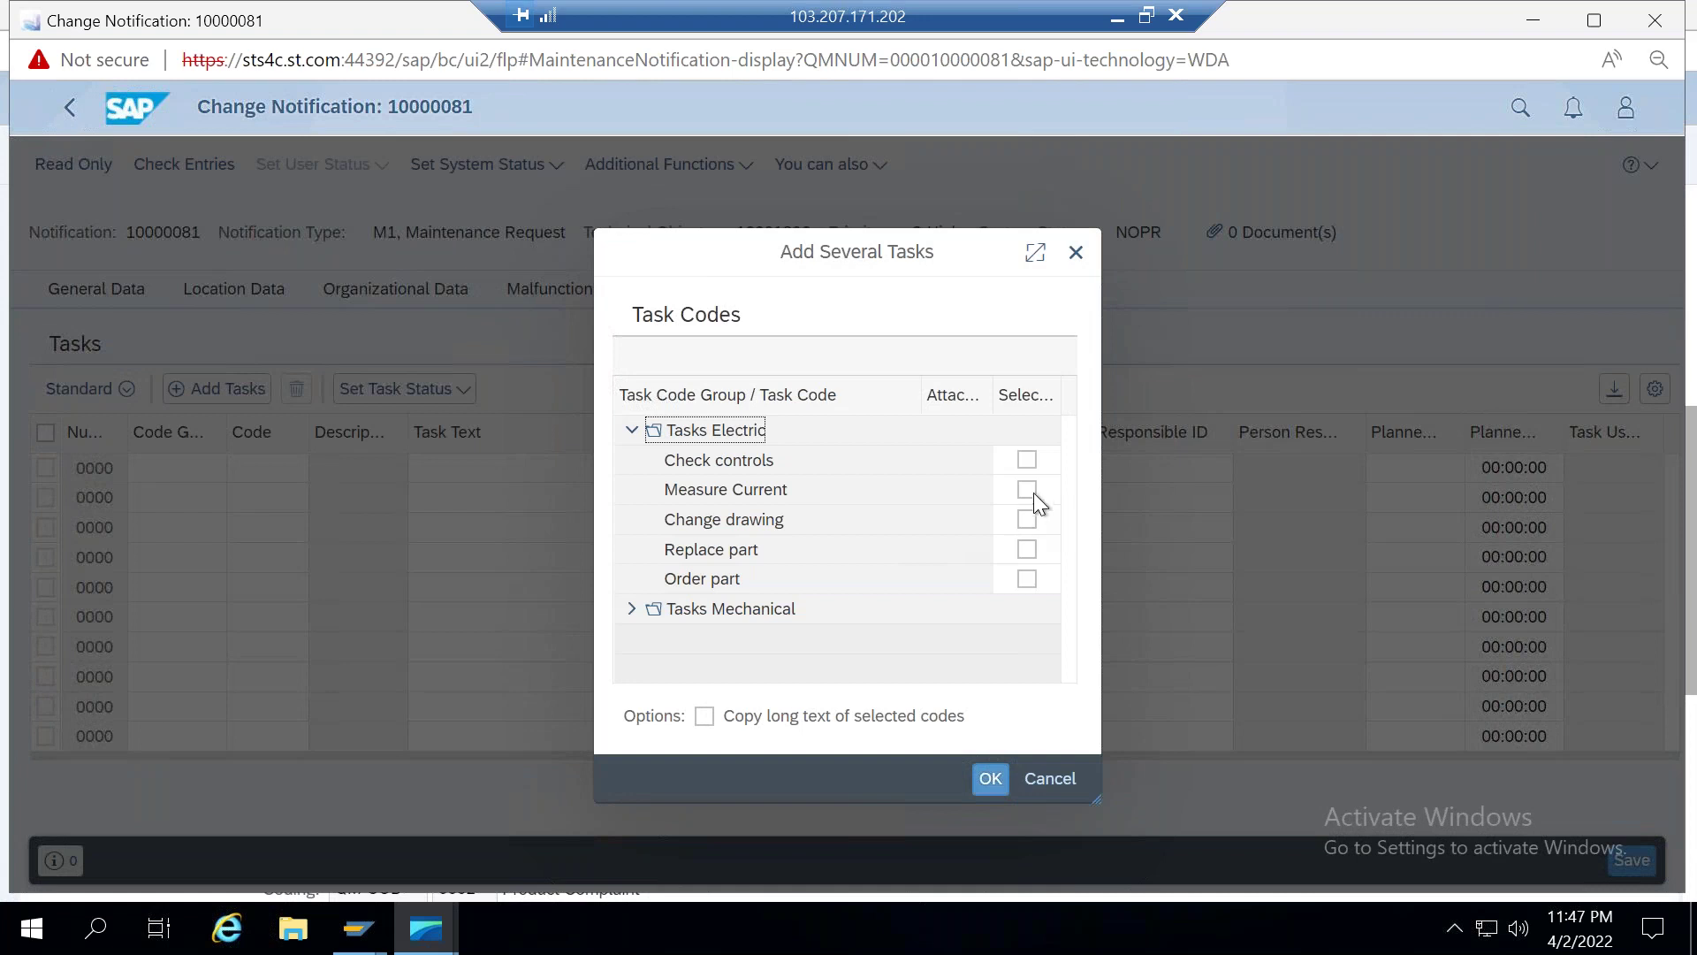
click(1026, 460)
click(990, 776)
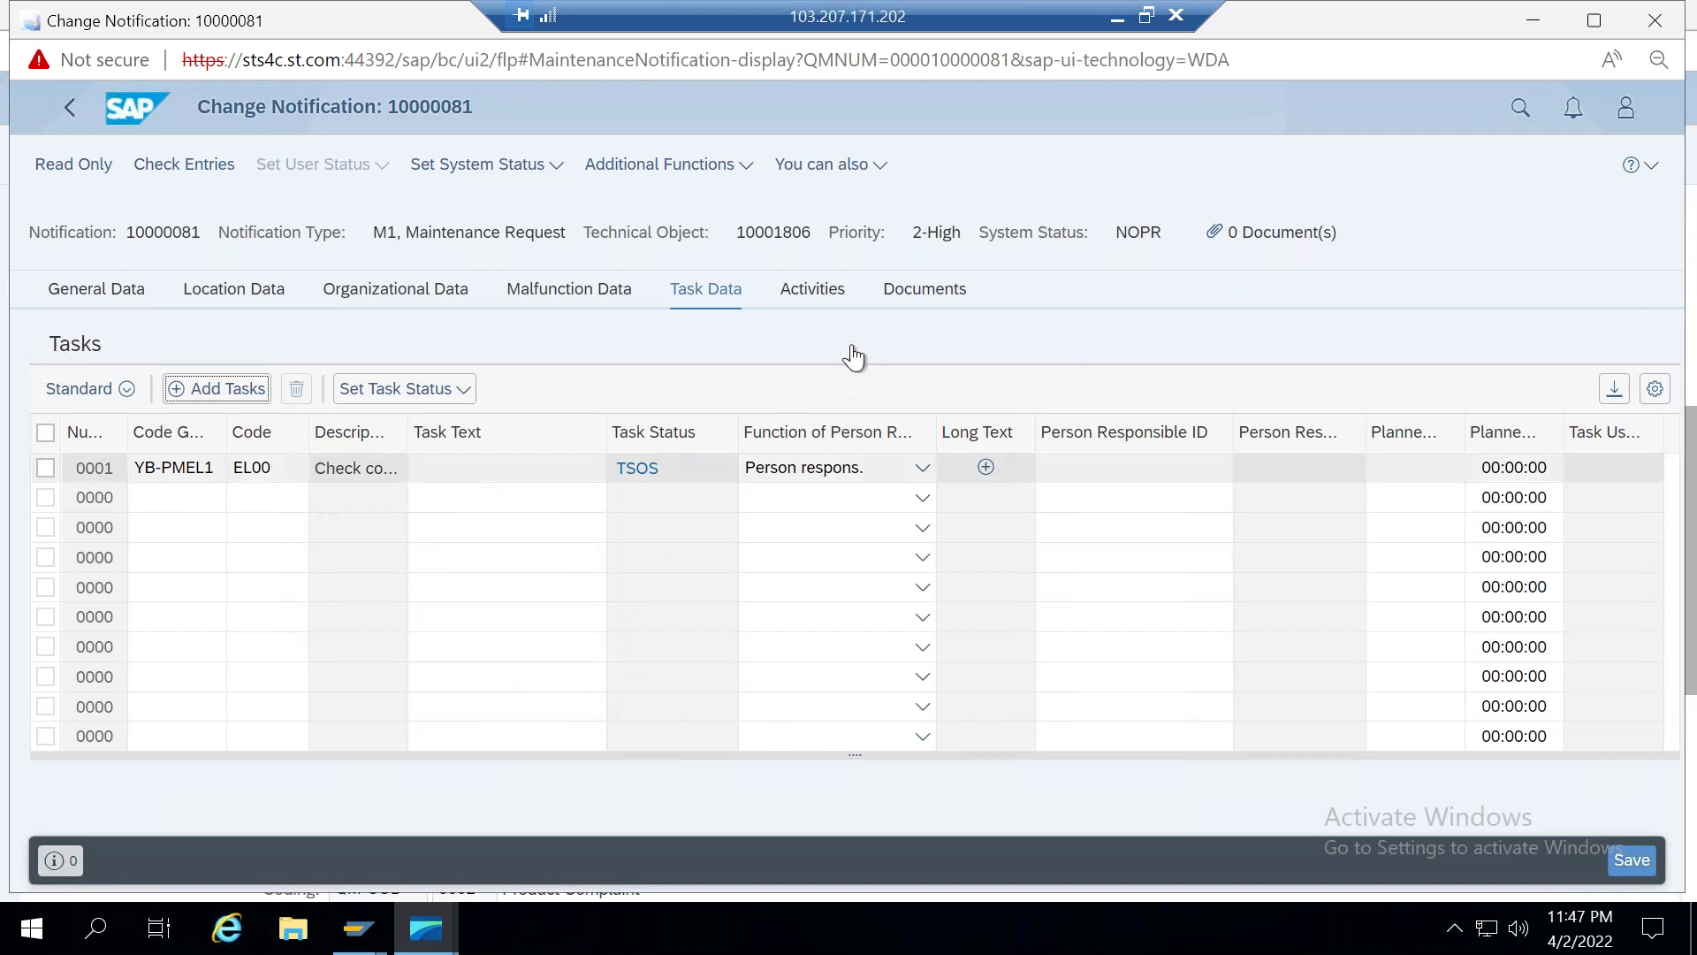
Step: Add the Part replaced and Process checked activities from the Activities electrical code group to the notification's activities
click(814, 290)
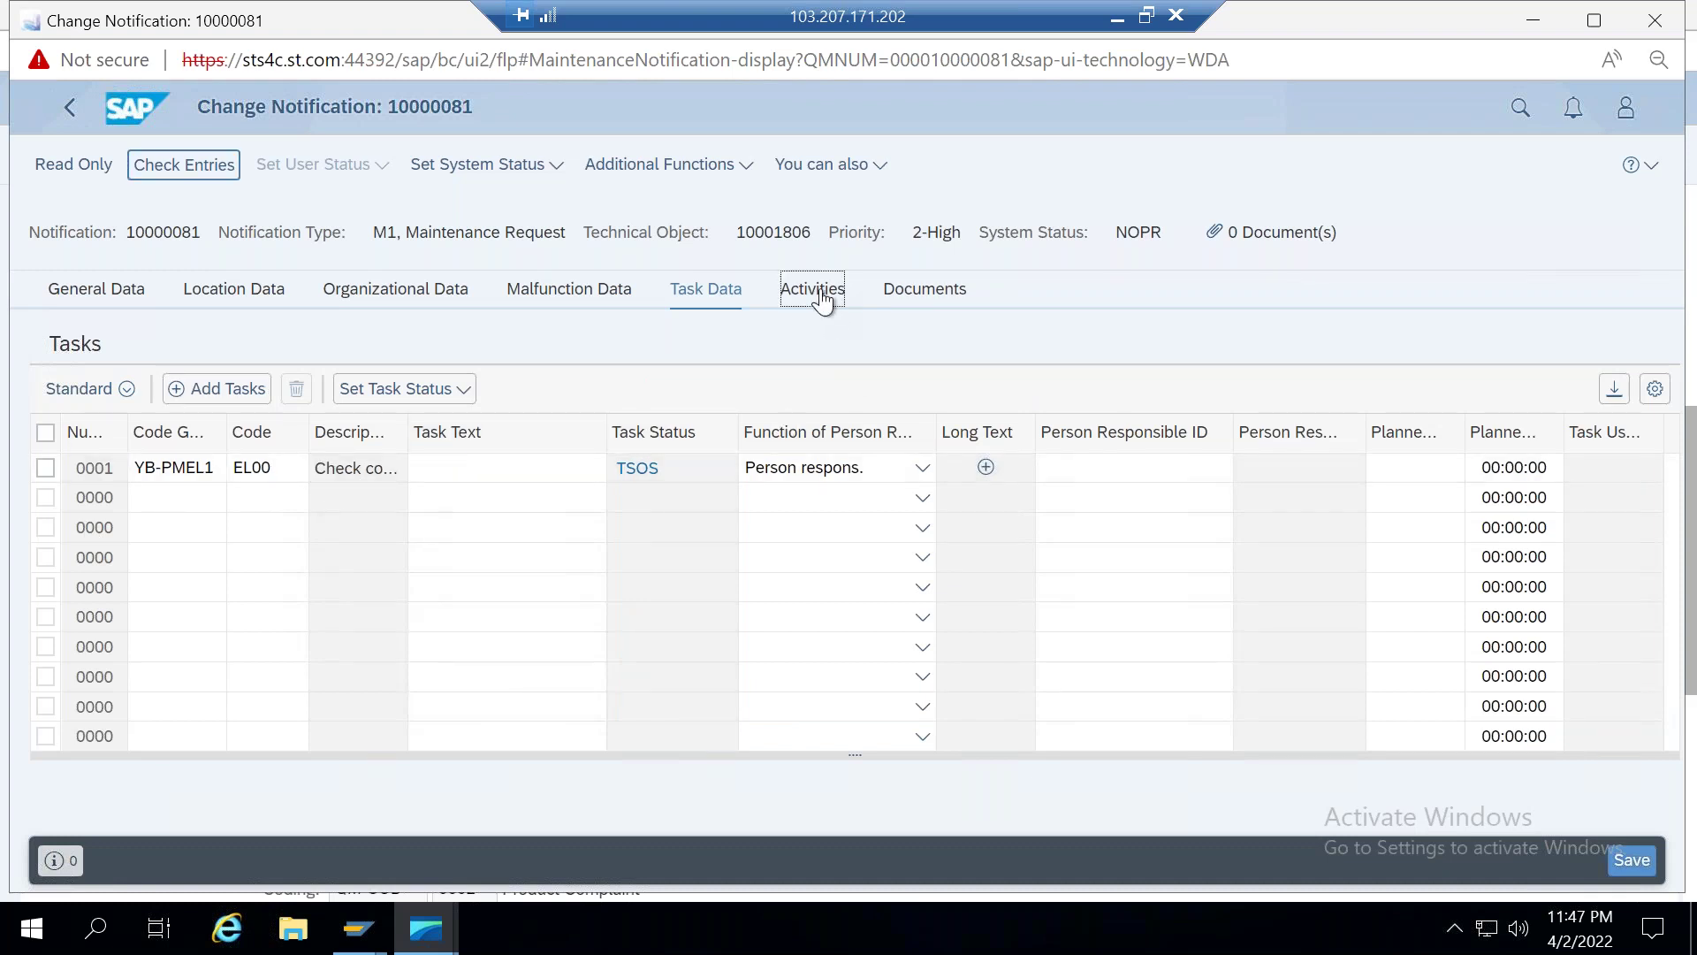
click(92, 400)
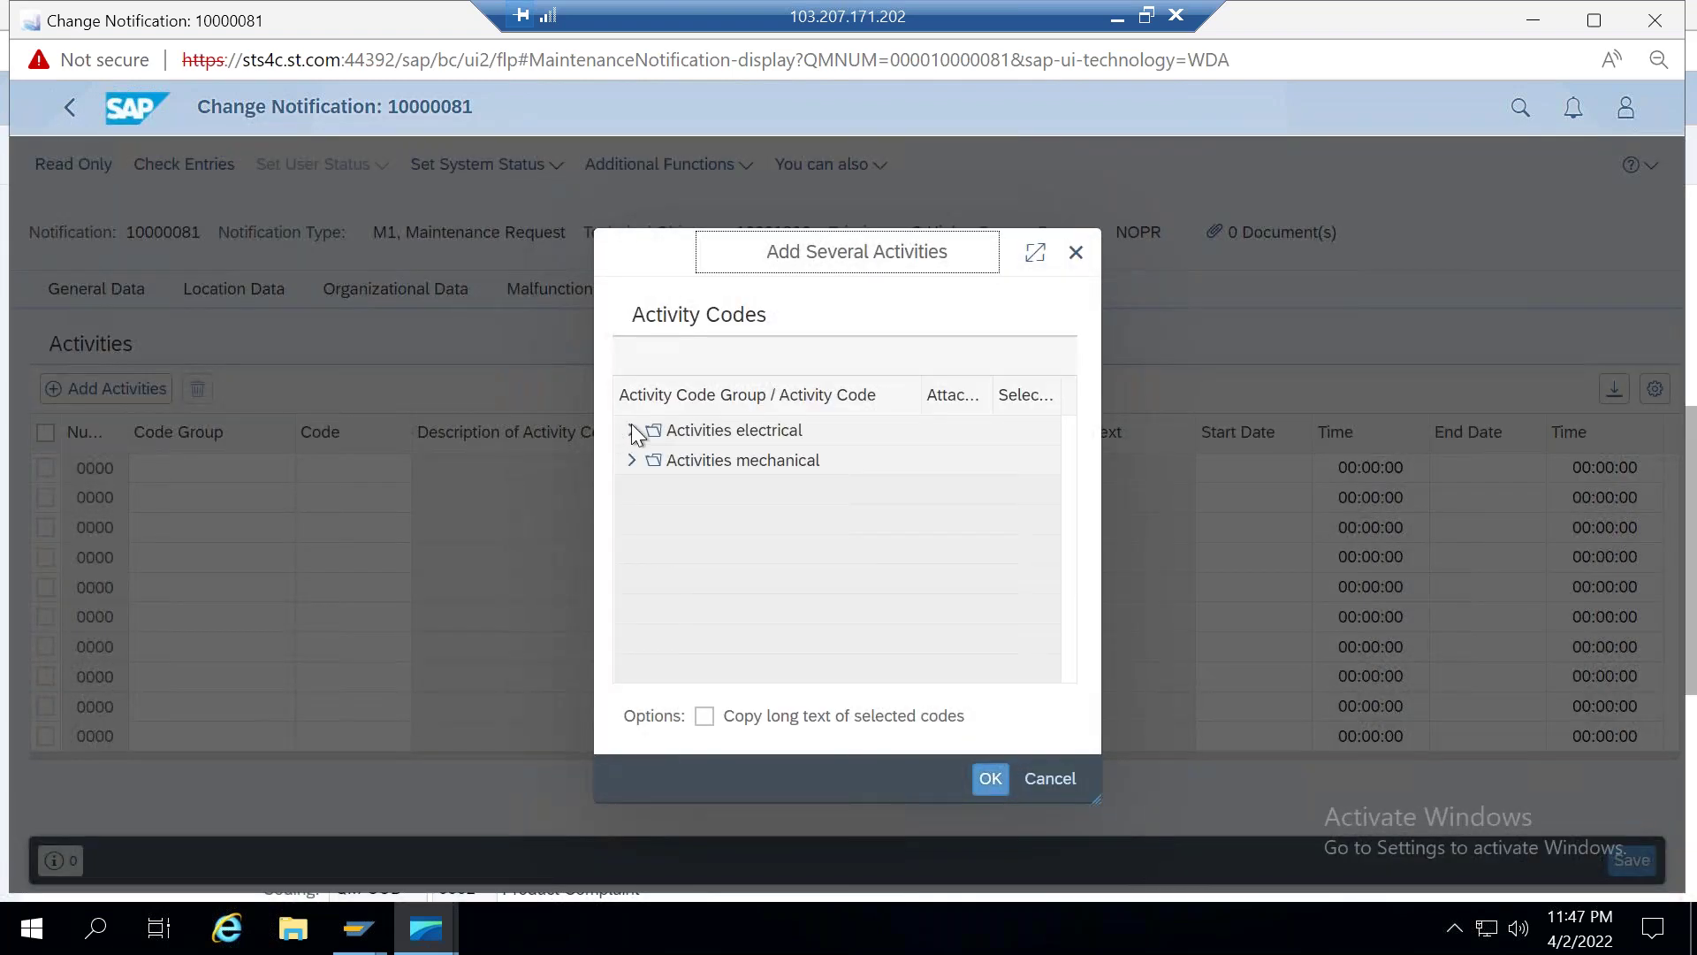
click(631, 430)
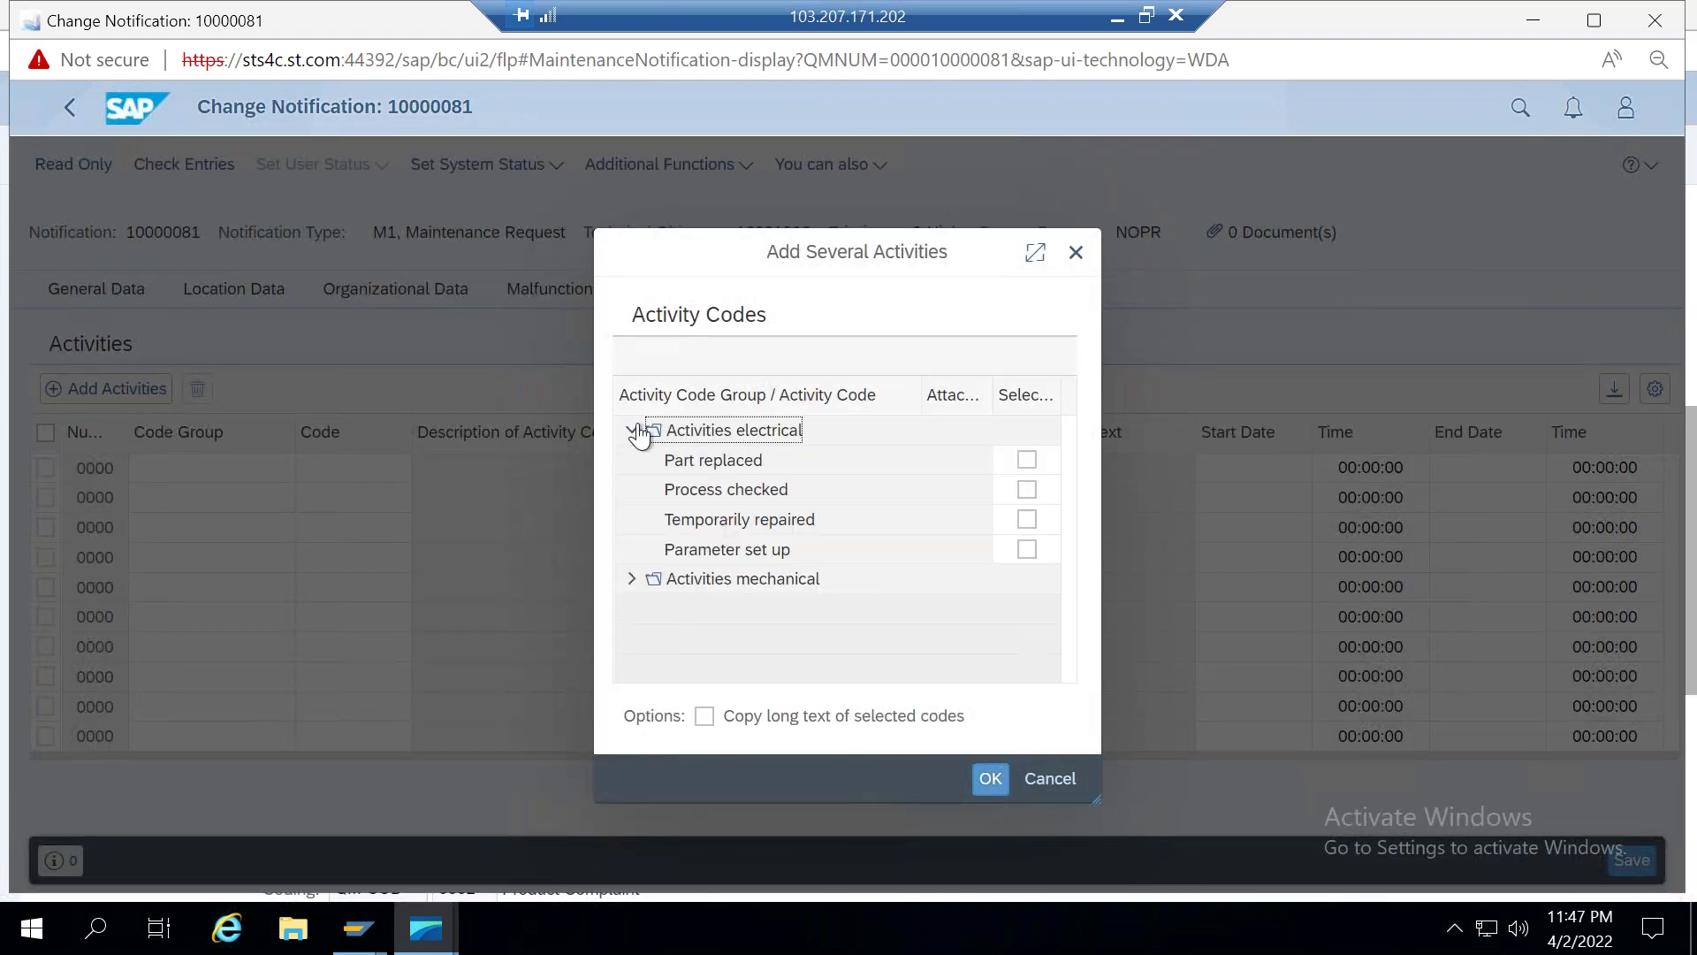
click(1026, 461)
click(1026, 489)
click(990, 780)
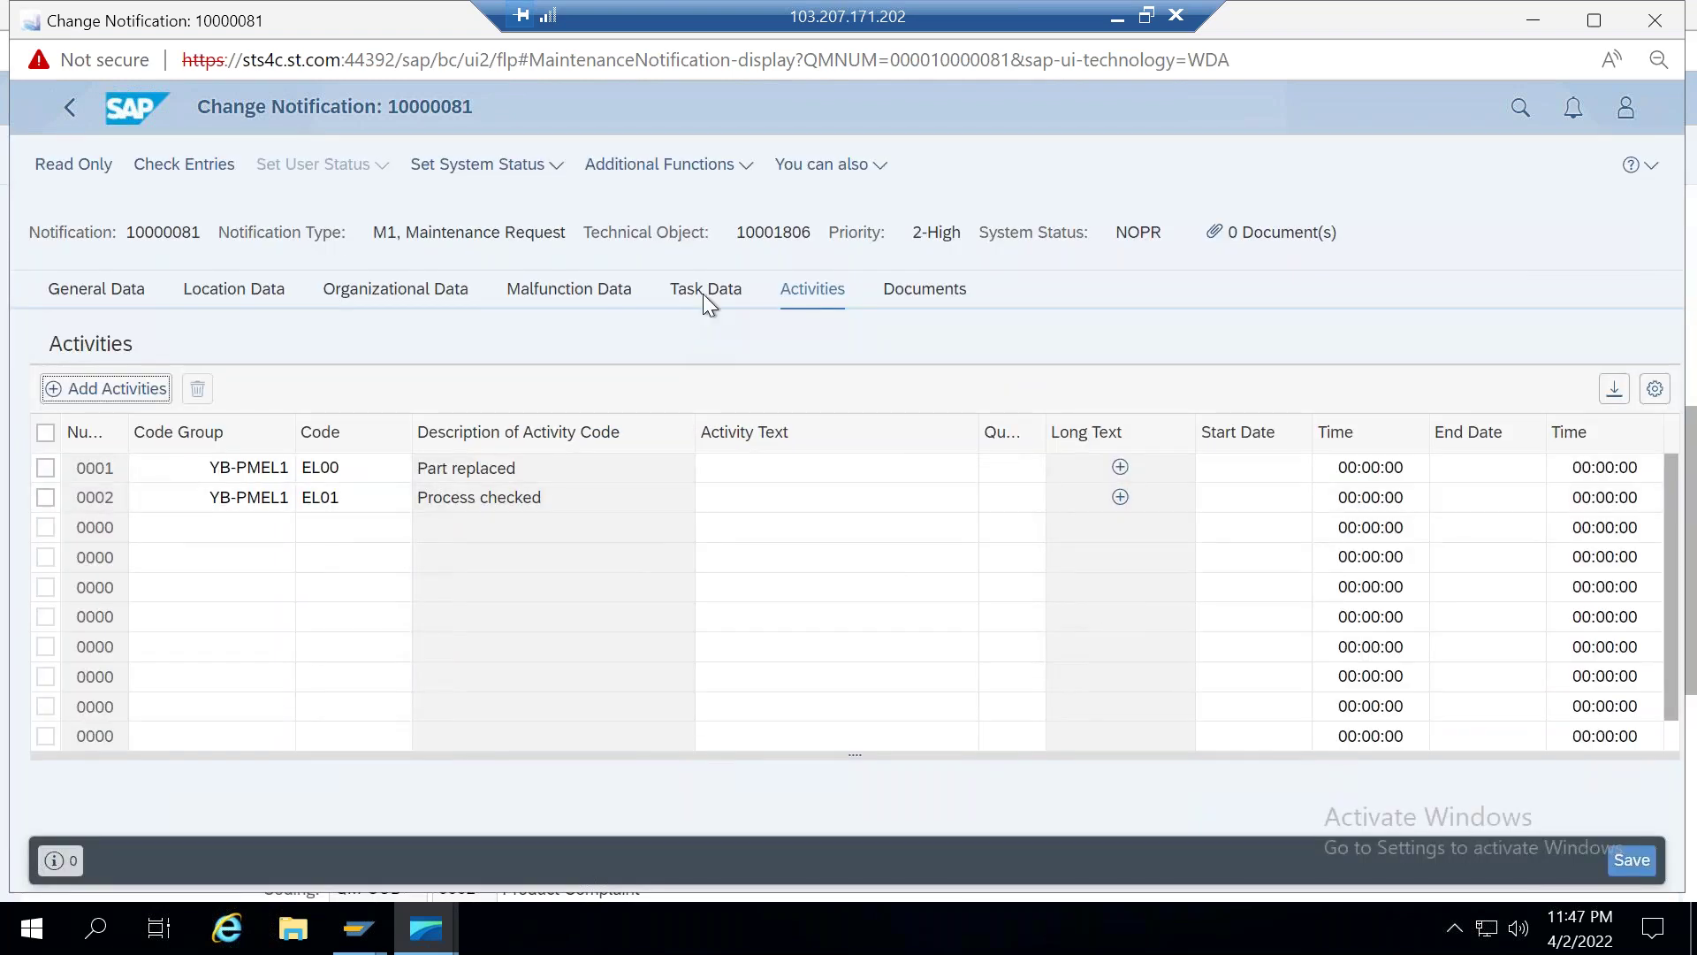
Step: Set the status of the Check controls task in the notification's task data to Complete
click(705, 289)
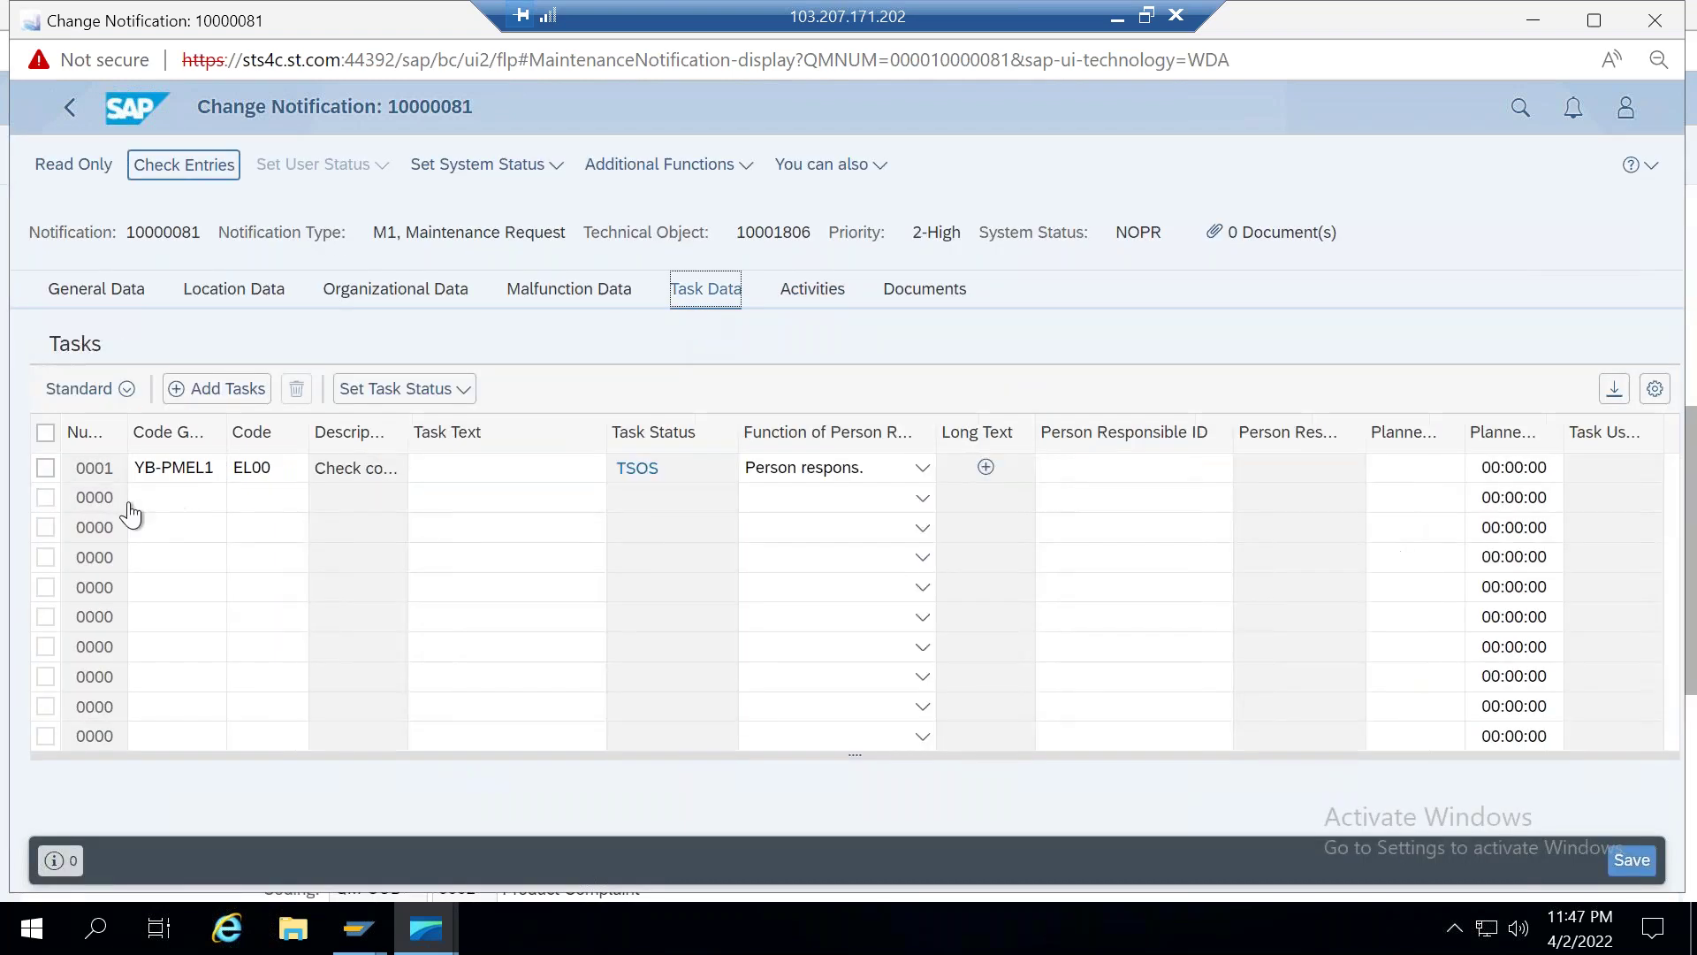
click(64, 470)
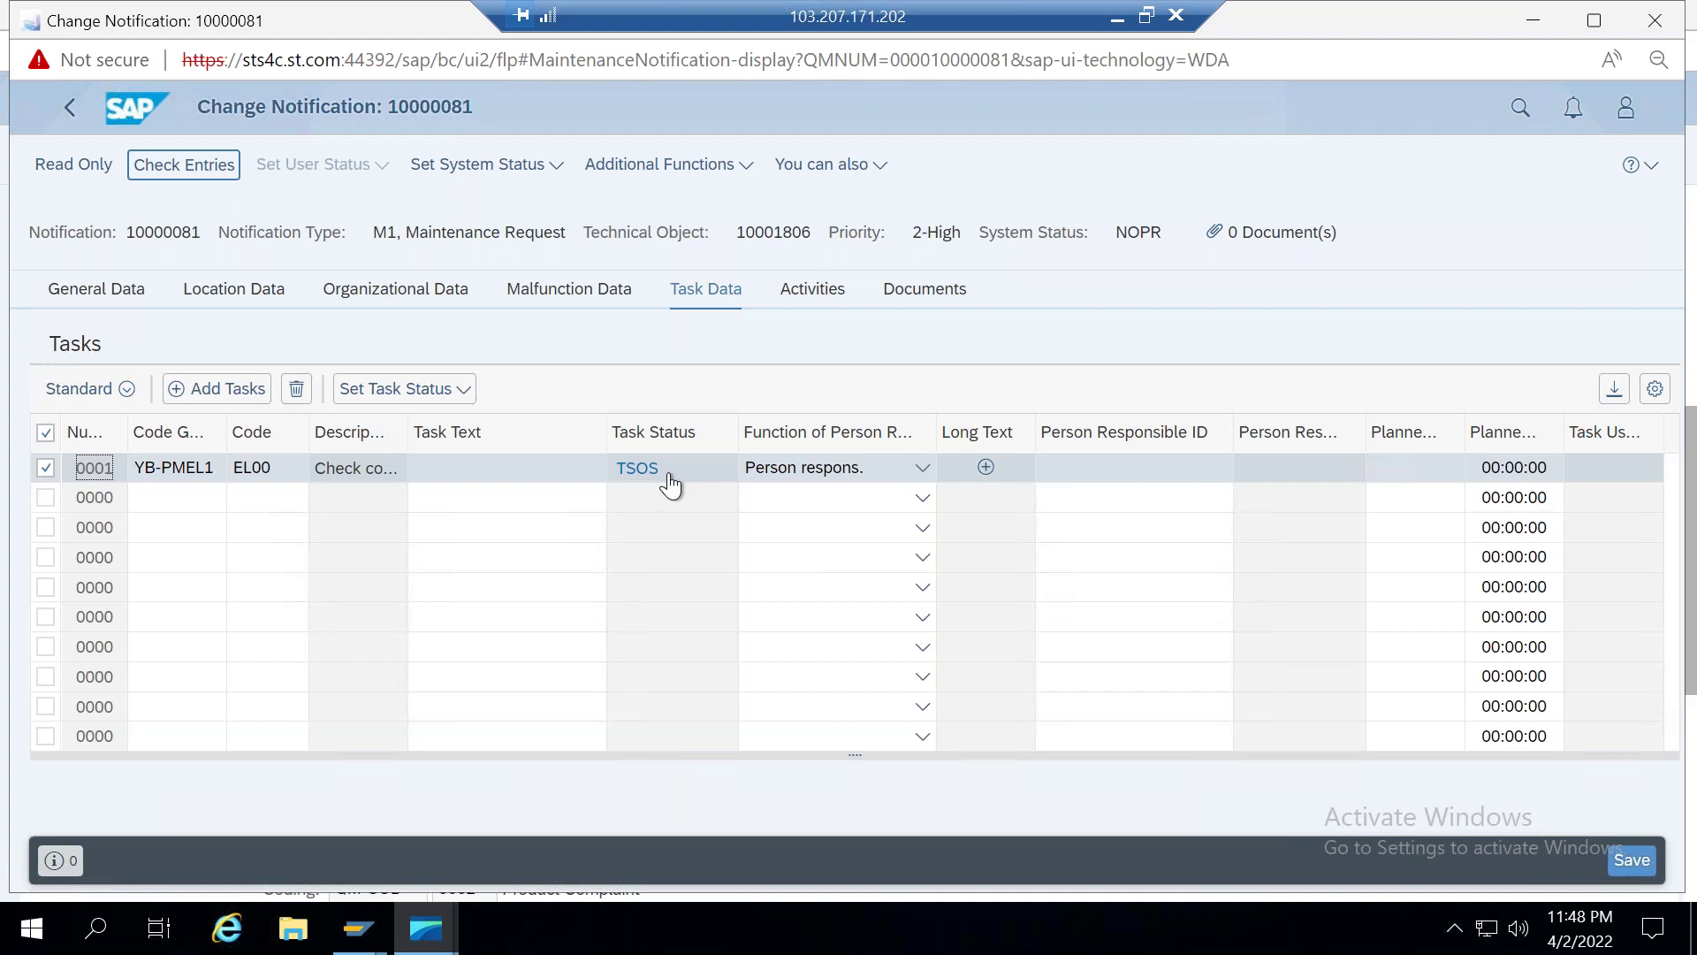
click(458, 391)
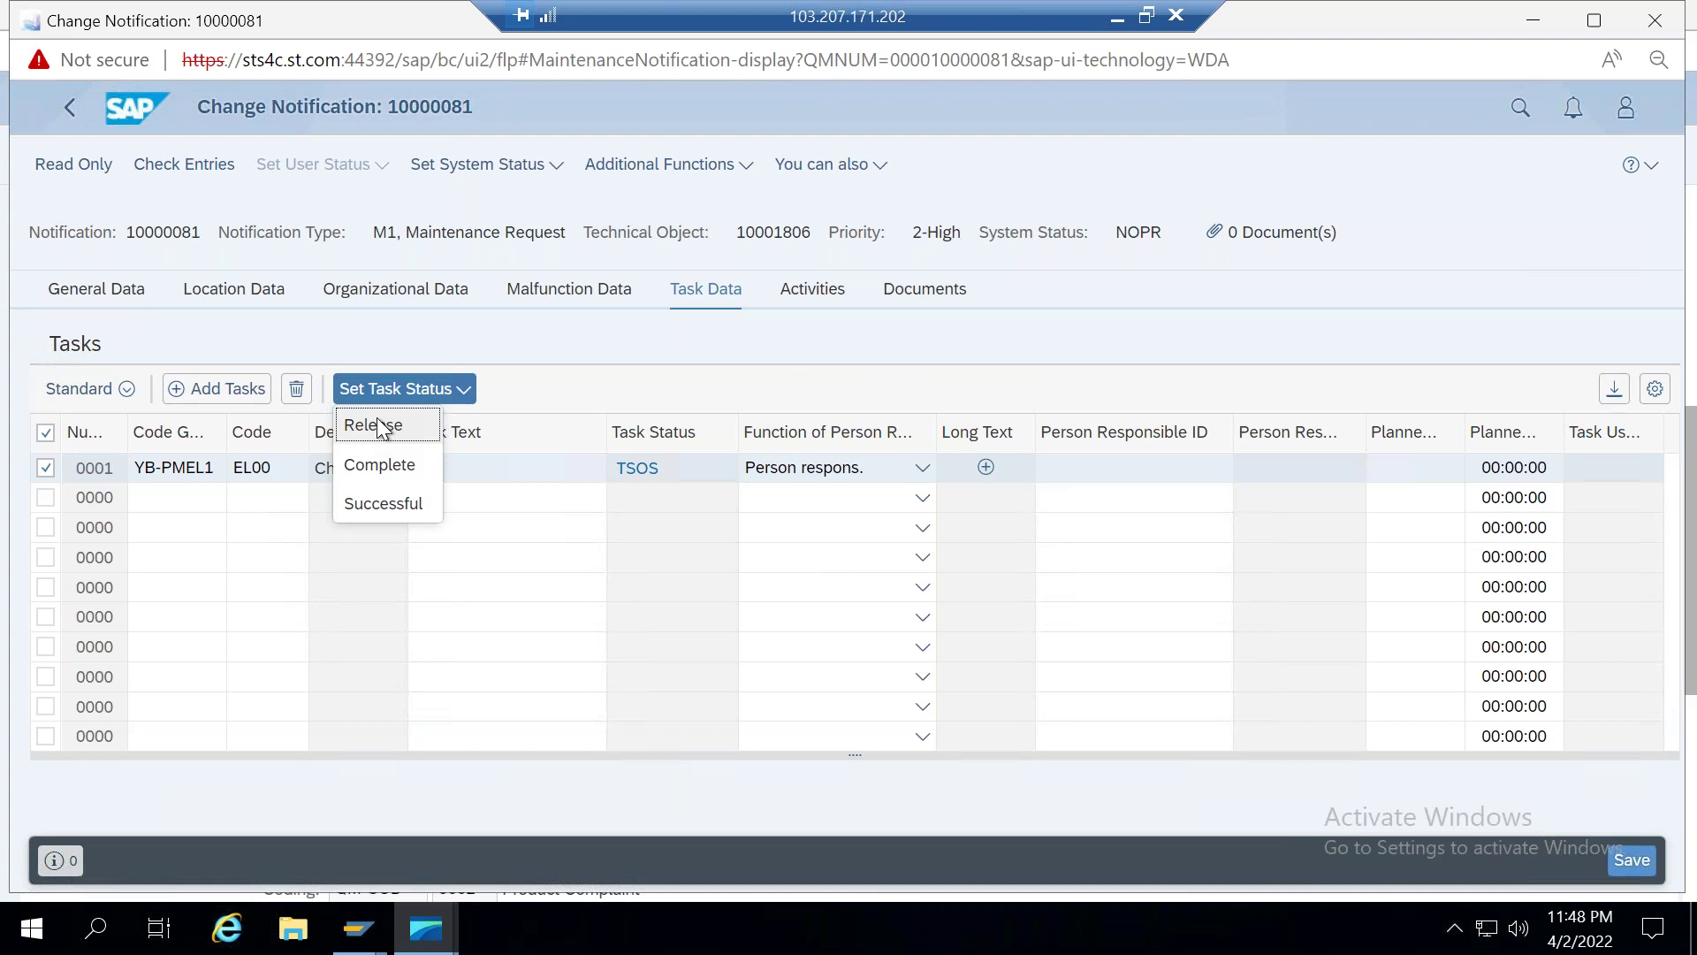
click(386, 470)
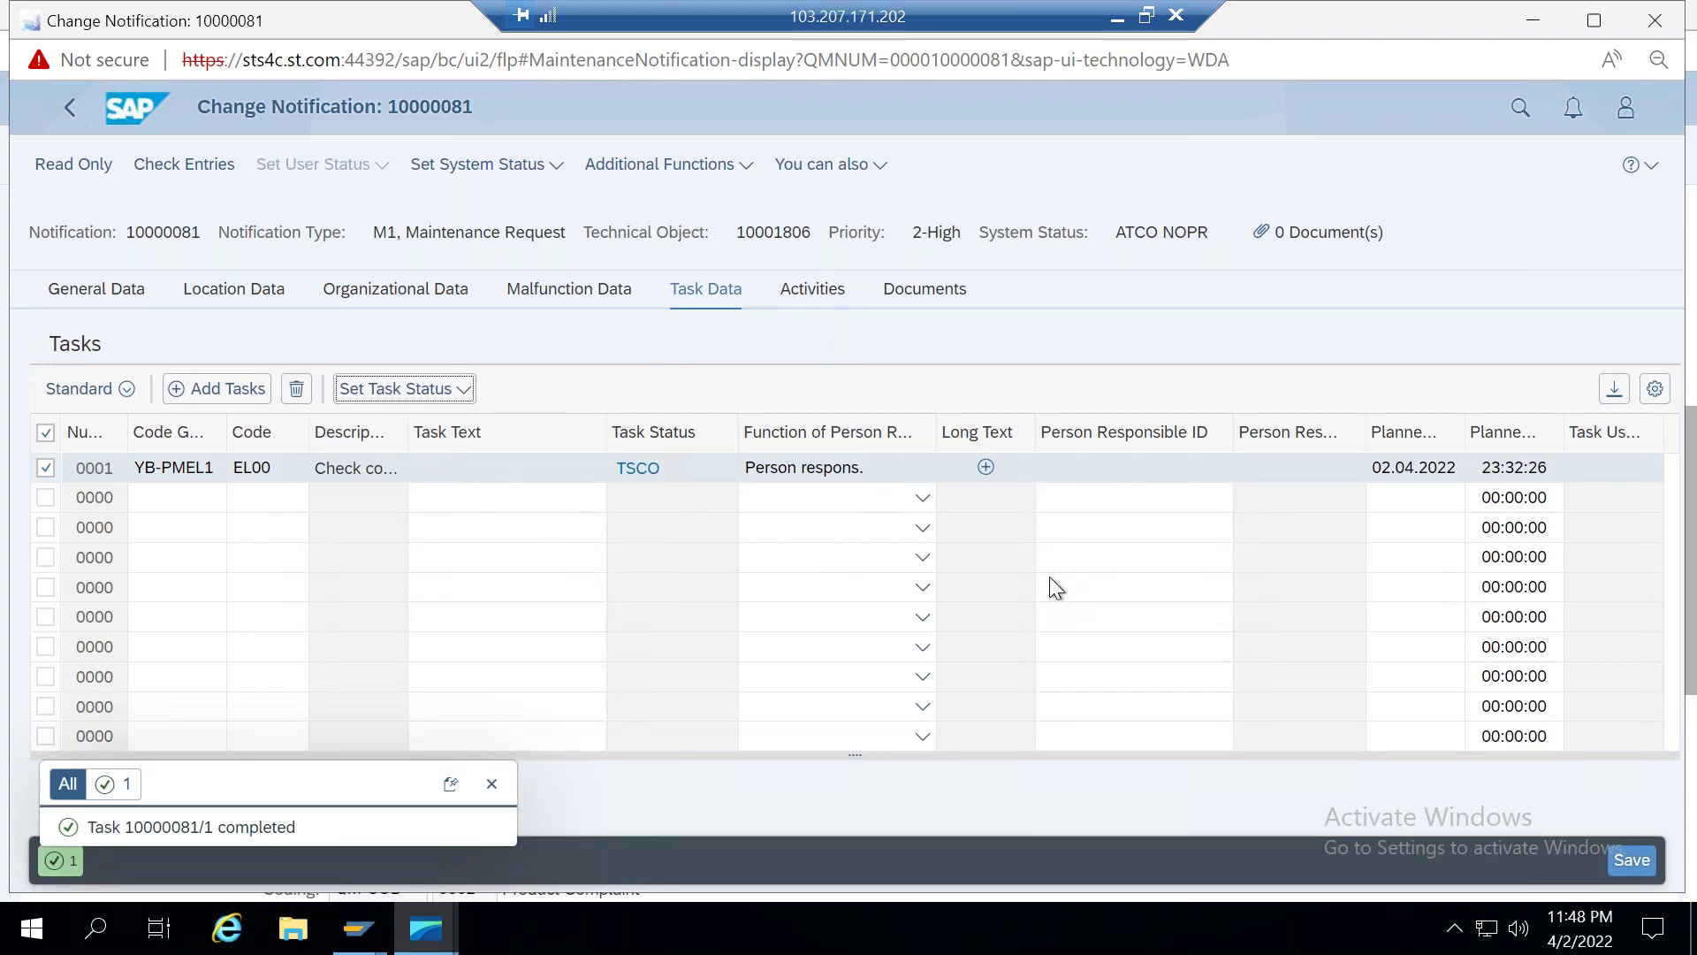
Step: Set the notification's system status to Complete, save the notification and leave it
click(537, 166)
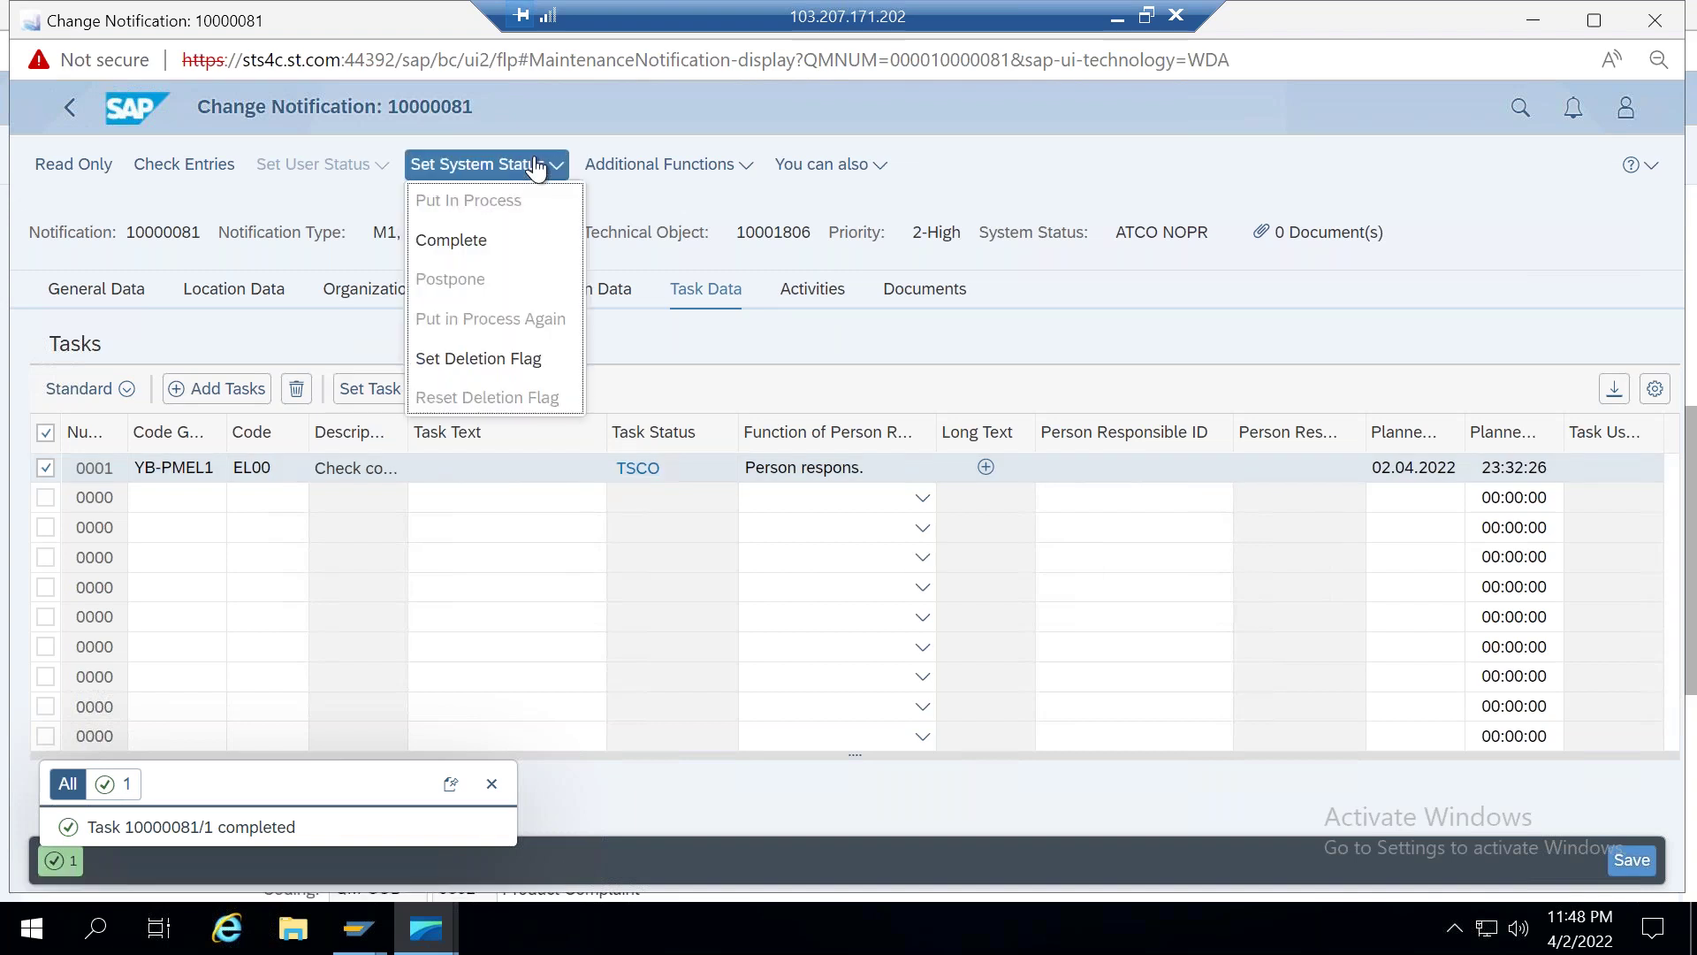
click(464, 241)
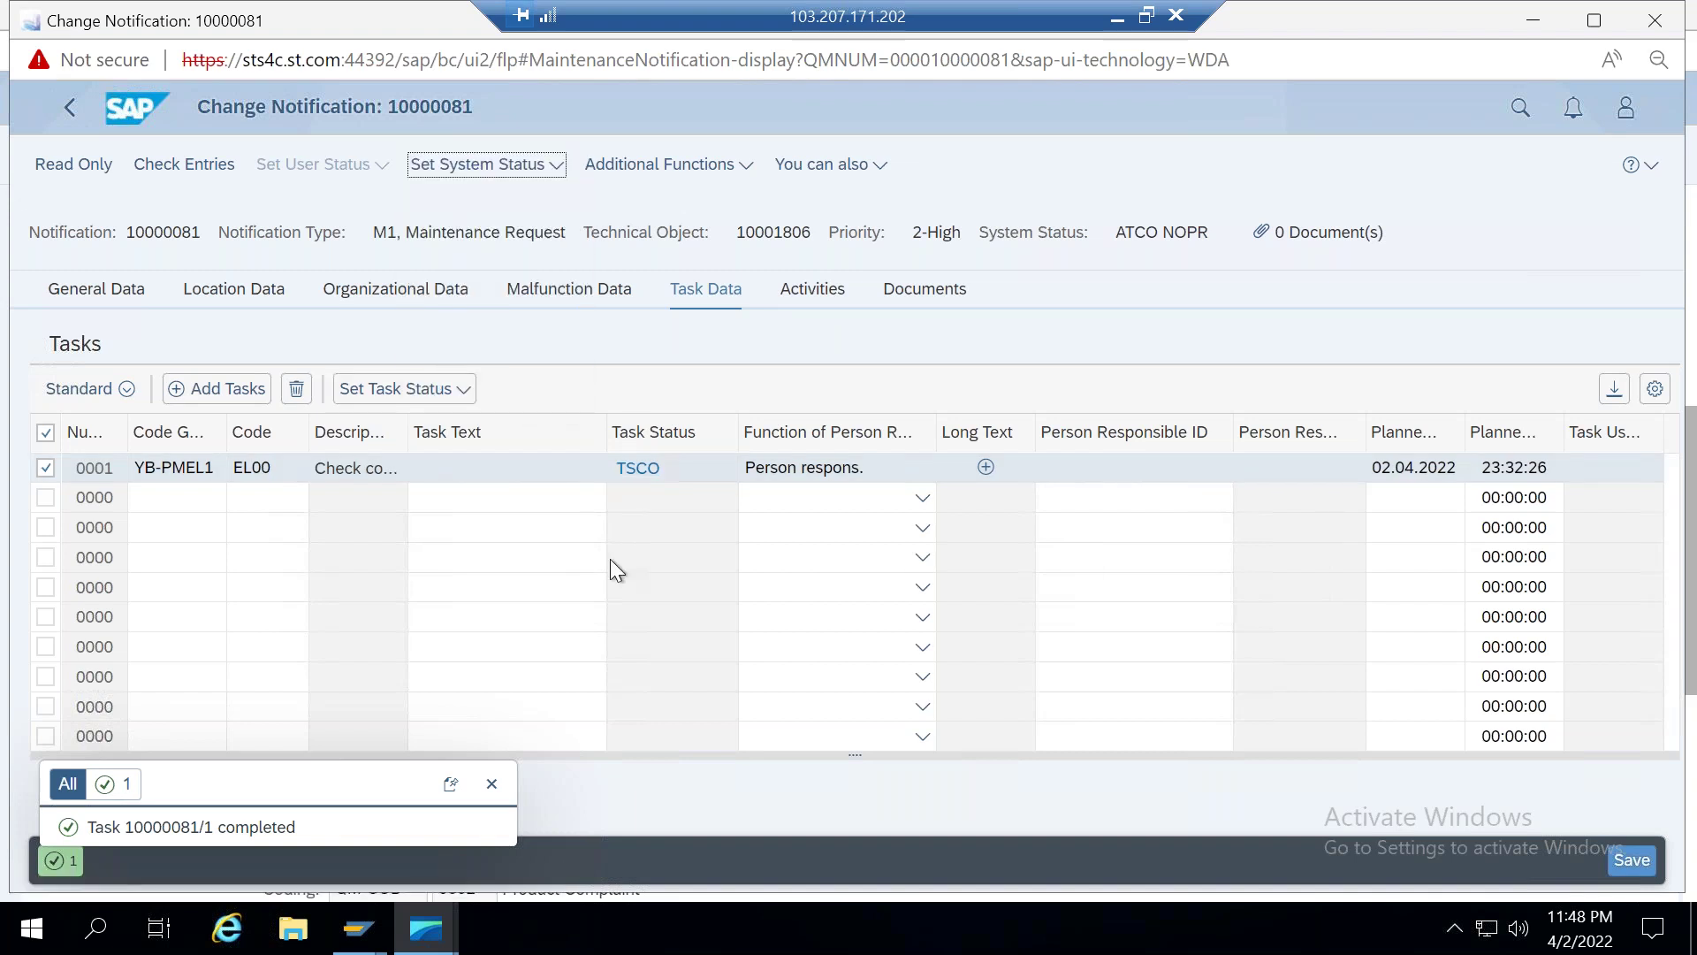
click(1632, 859)
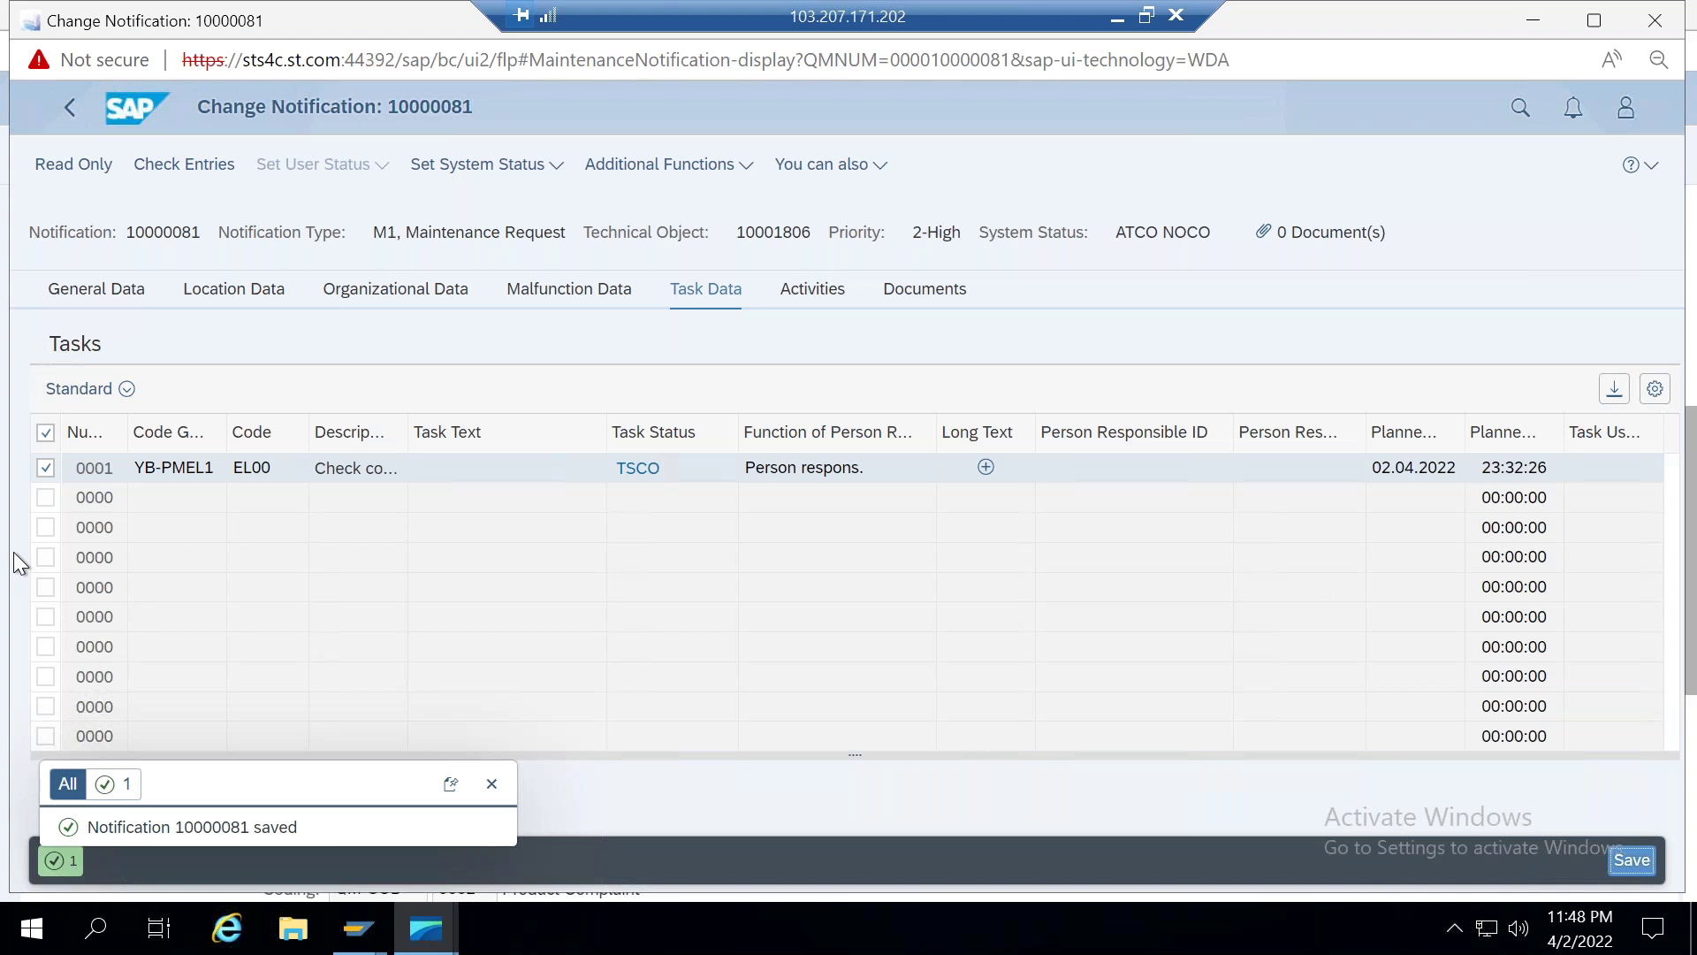
click(64, 108)
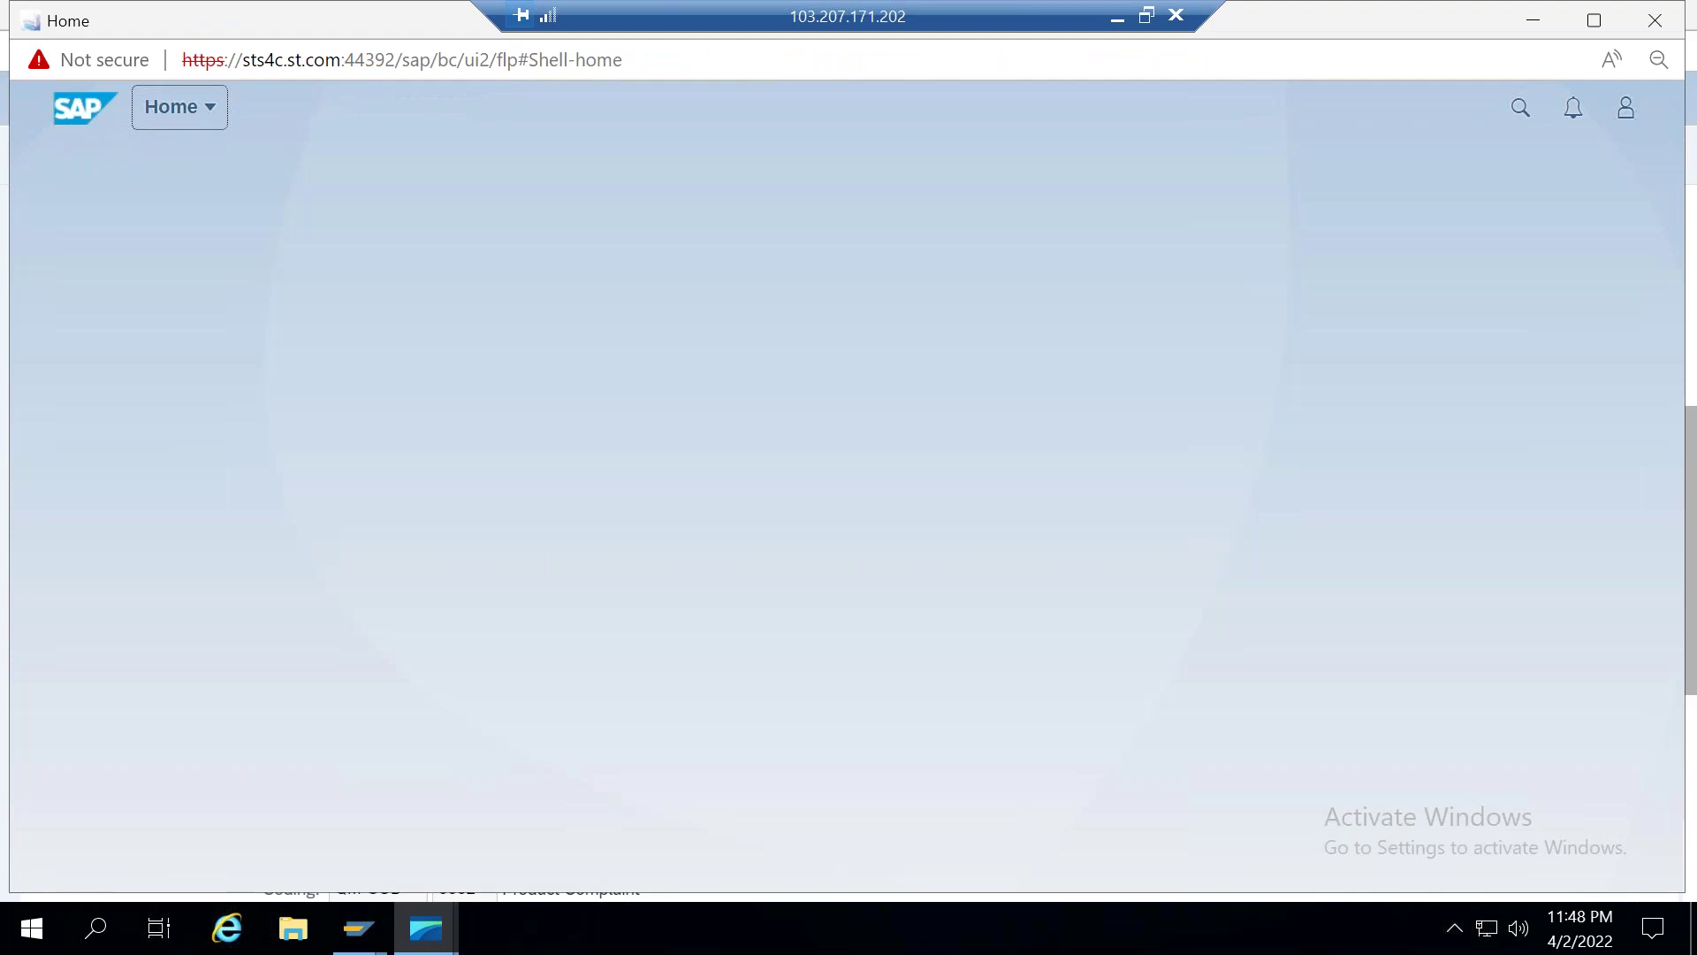